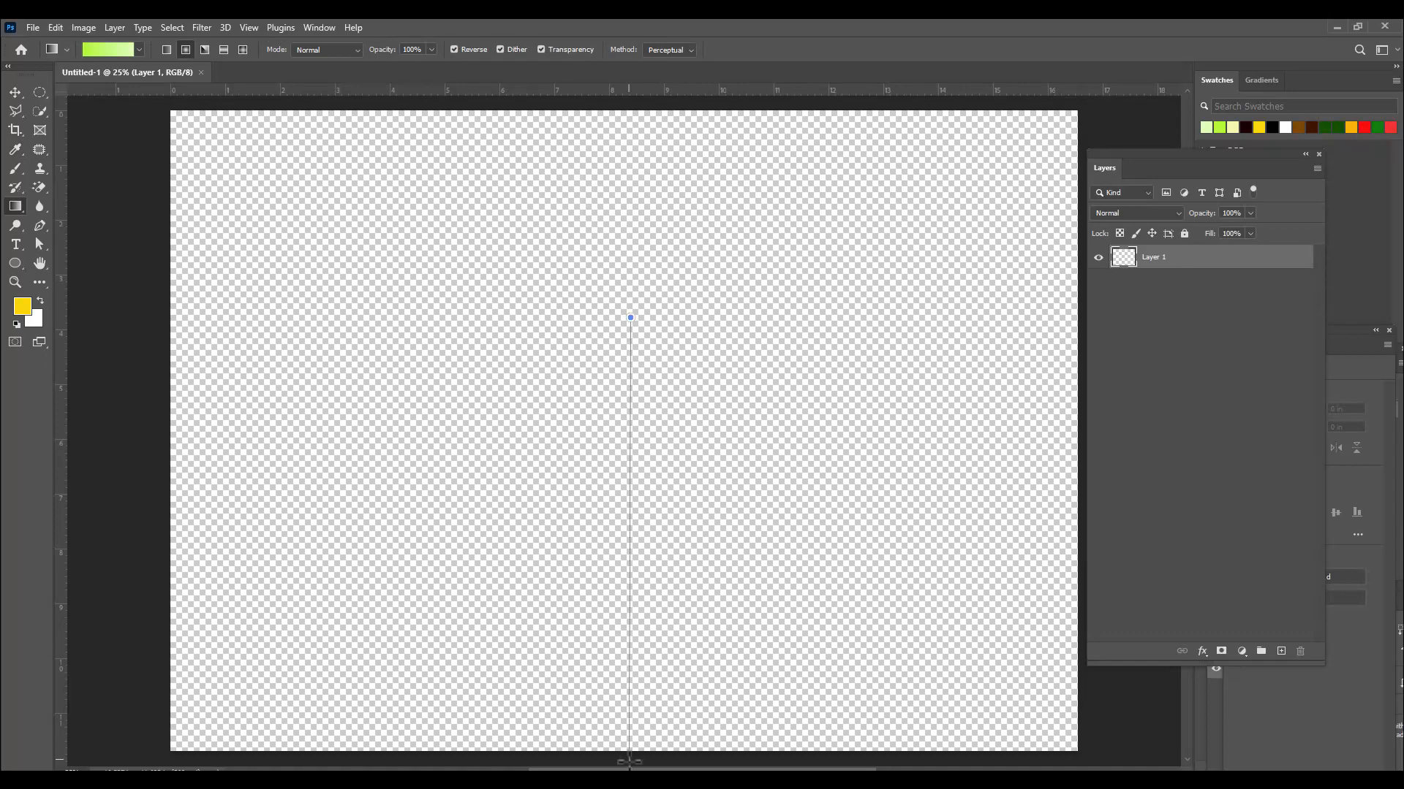
Fill Layer 1 with a reversed light-green radial gradient from near the canvas centre to just past its lower edge.
drag(617, 375, 615, 765)
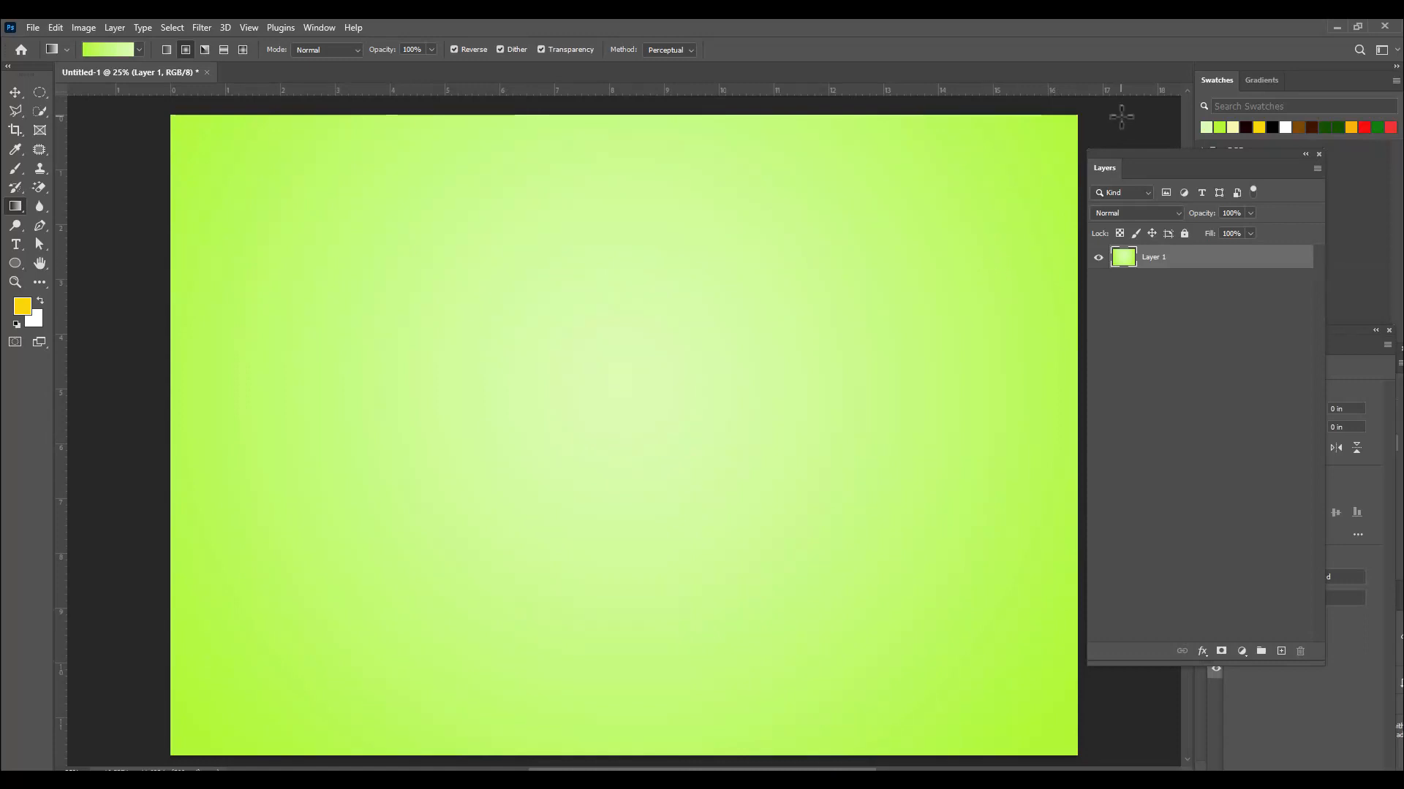
Show the Timeline panel, enlarge it and place it over the lower half of the canvas.
click(325, 26)
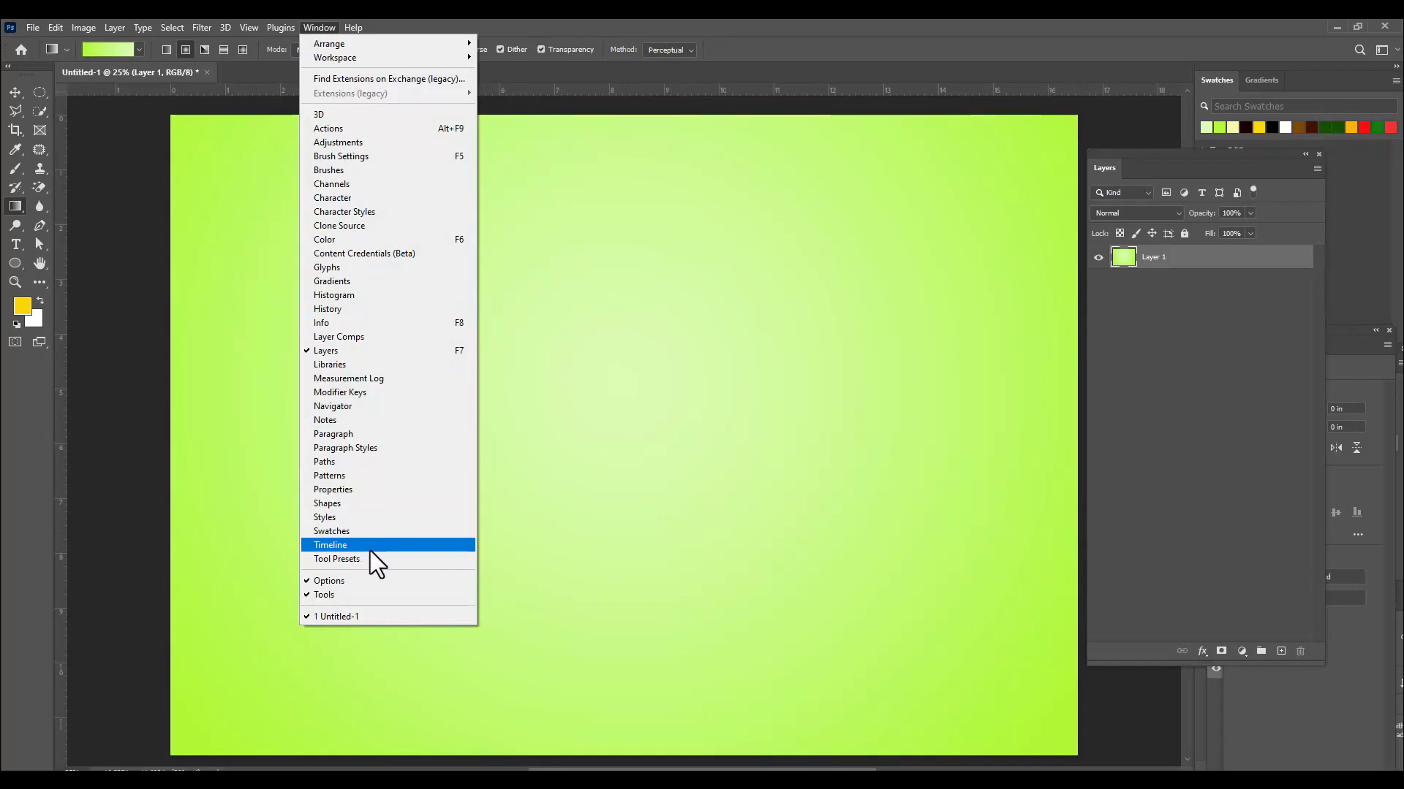
click(368, 547)
drag(722, 436, 551, 421)
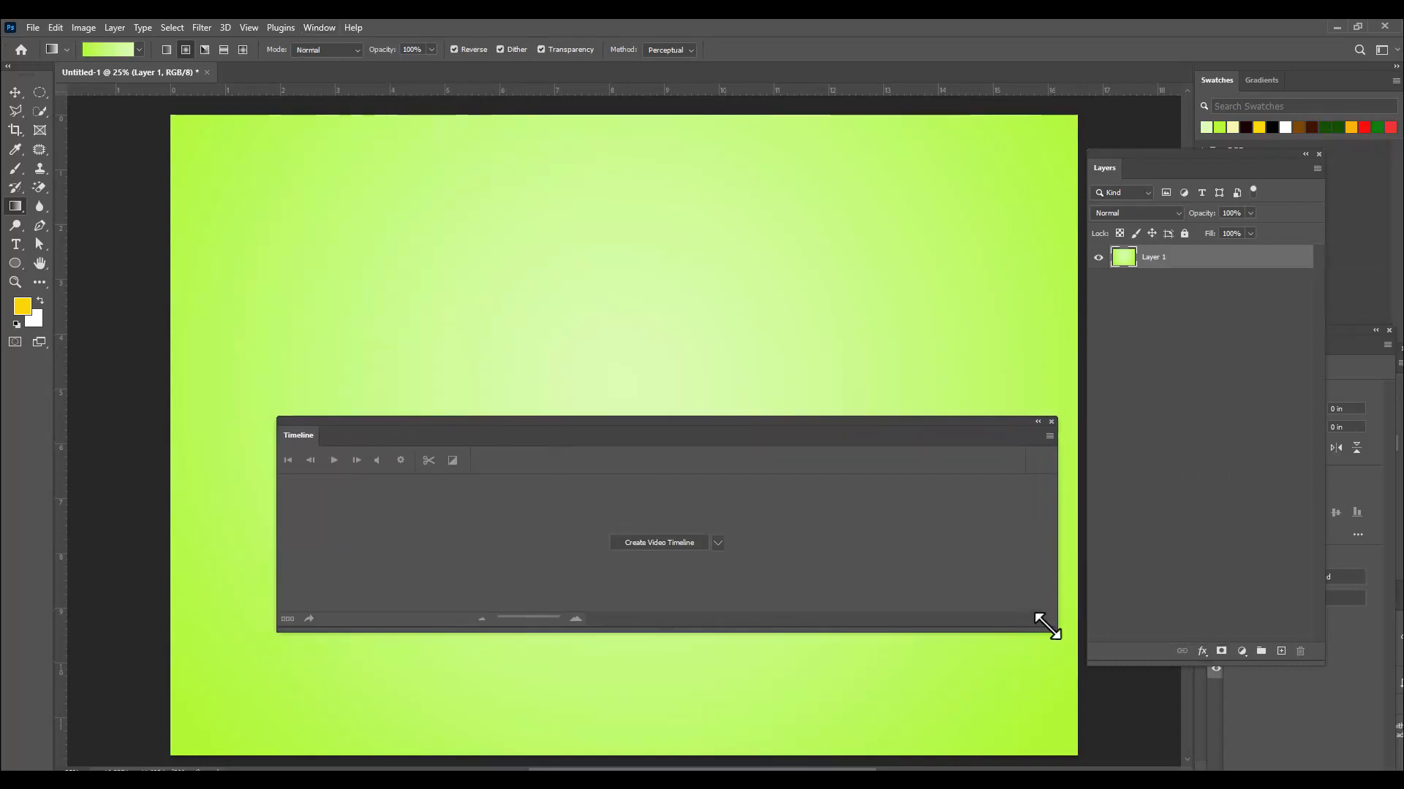
drag(1054, 631, 1079, 687)
drag(678, 426, 627, 405)
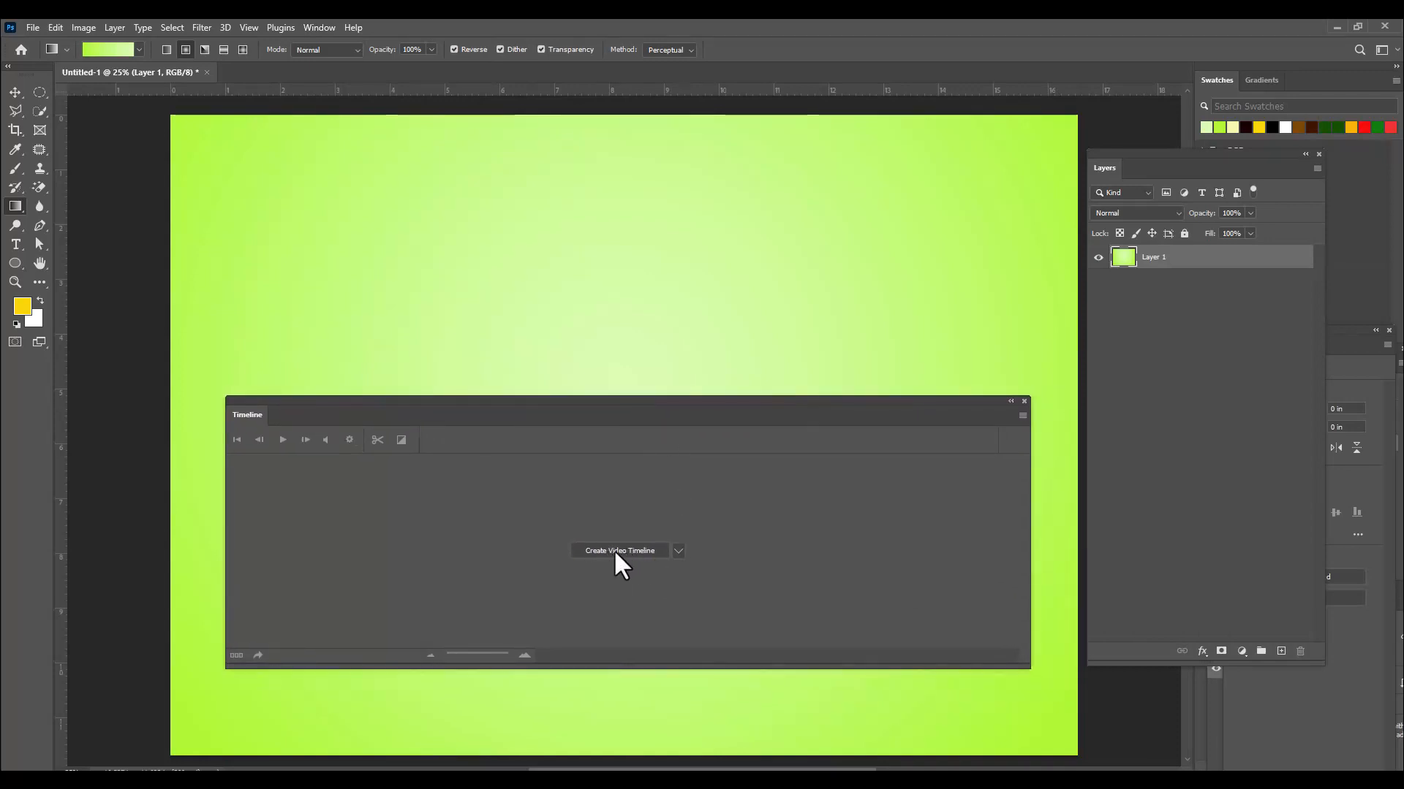
Create a video timeline for the document and widen the Timeline panel.
click(679, 550)
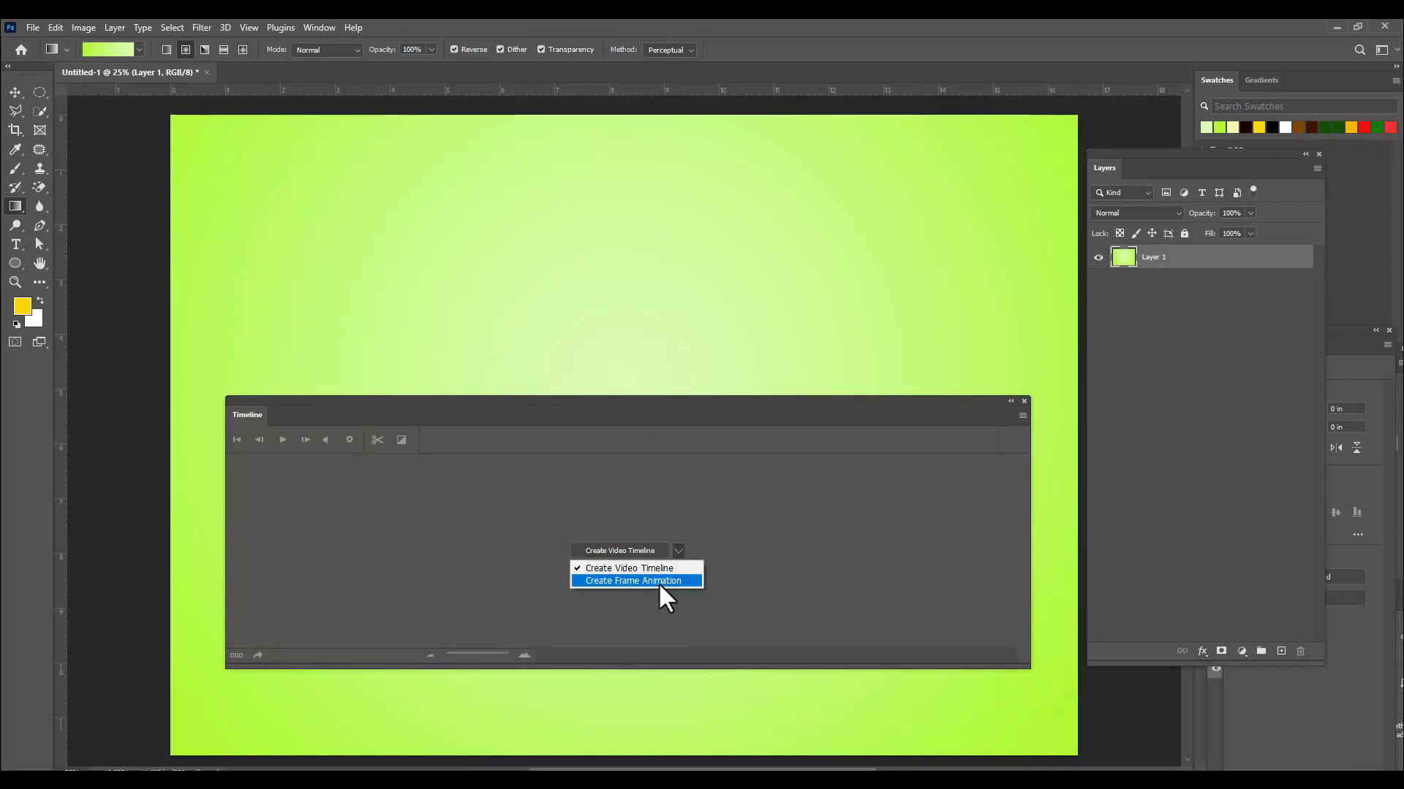
click(704, 487)
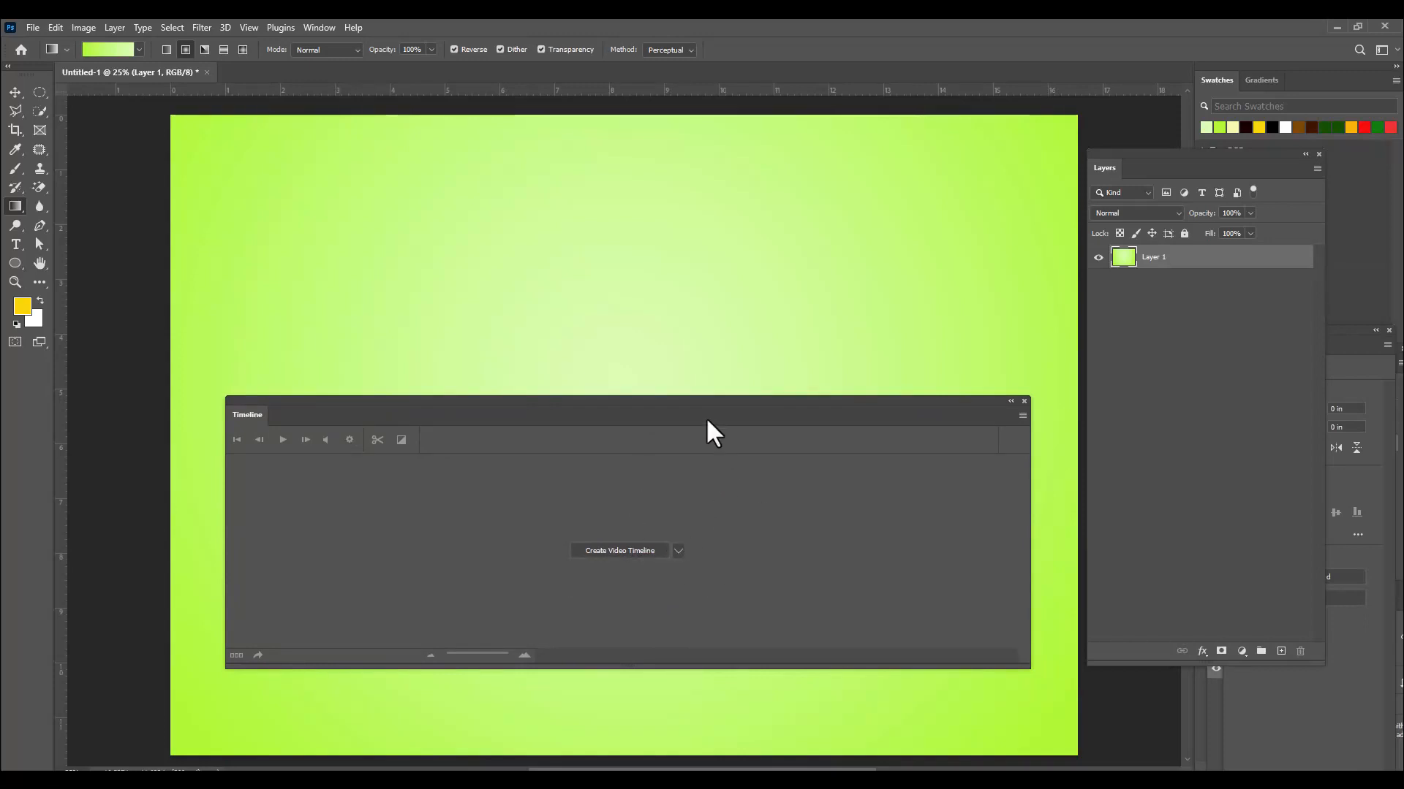
drag(699, 401, 717, 395)
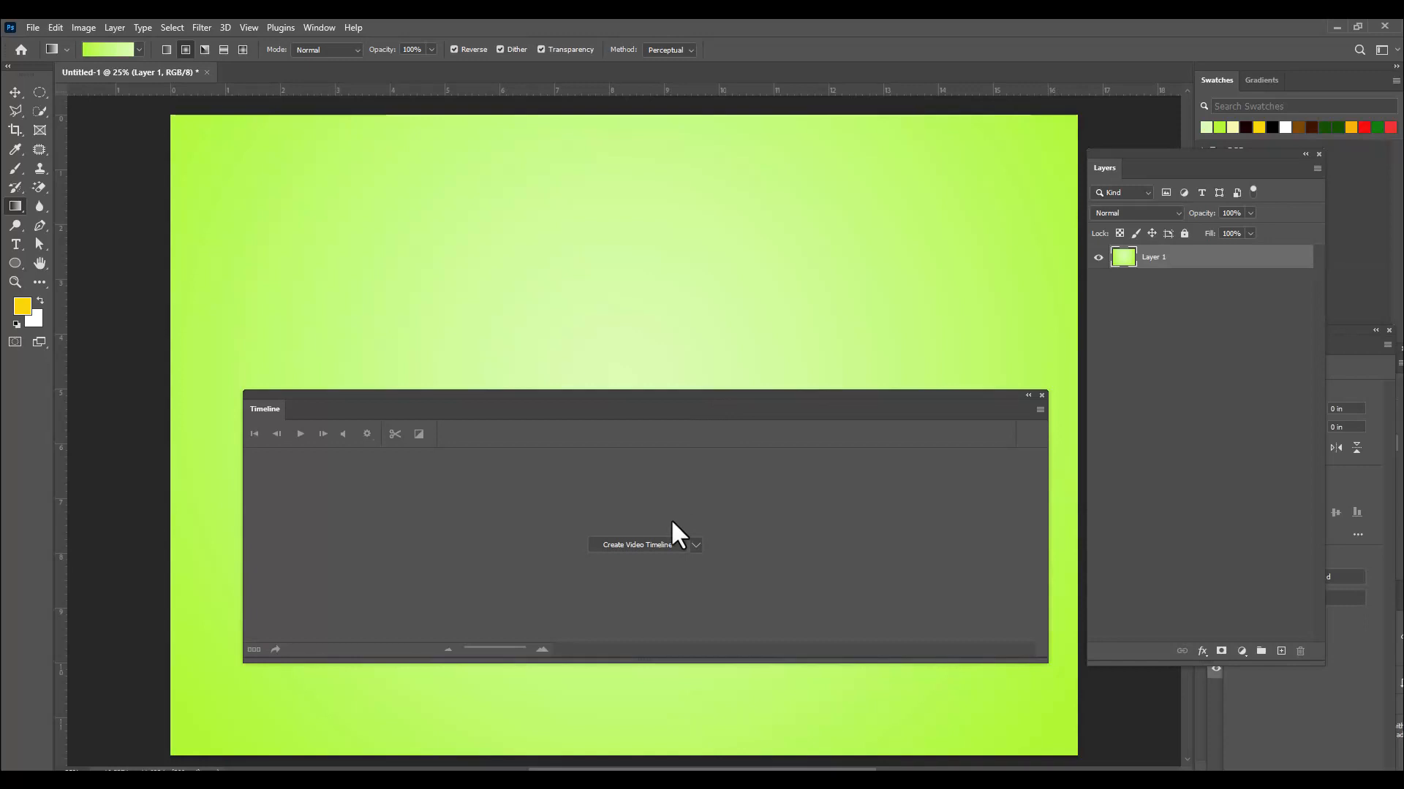
click(633, 559)
drag(1047, 663, 1098, 676)
mouse_move(715, 396)
mouse_down()
mouse_move(679, 417)
mouse_move(708, 422)
mouse_up()
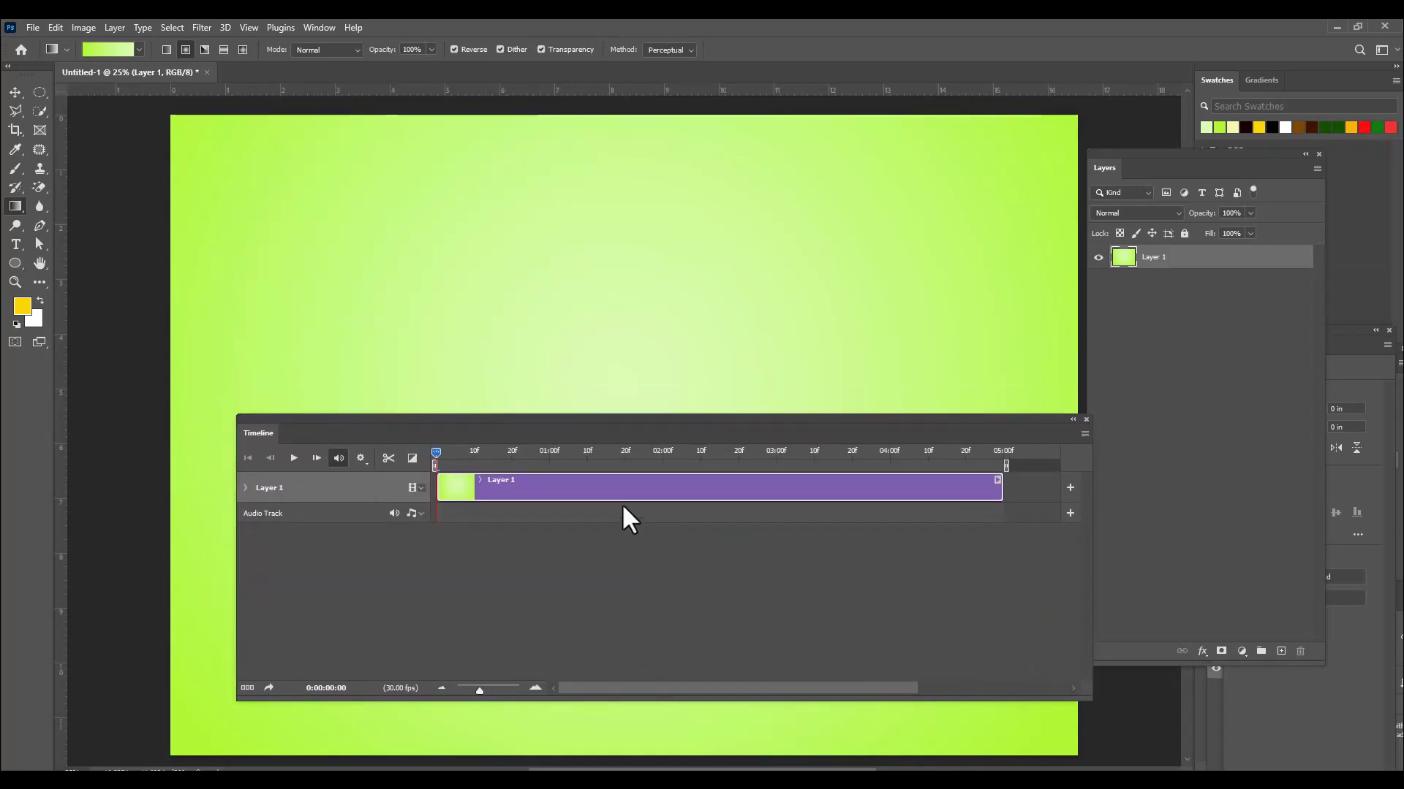
Expand Layer 1's track in the timeline to list its Position, Opacity and Style properties, and reposition the panel.
drag(529, 420, 555, 416)
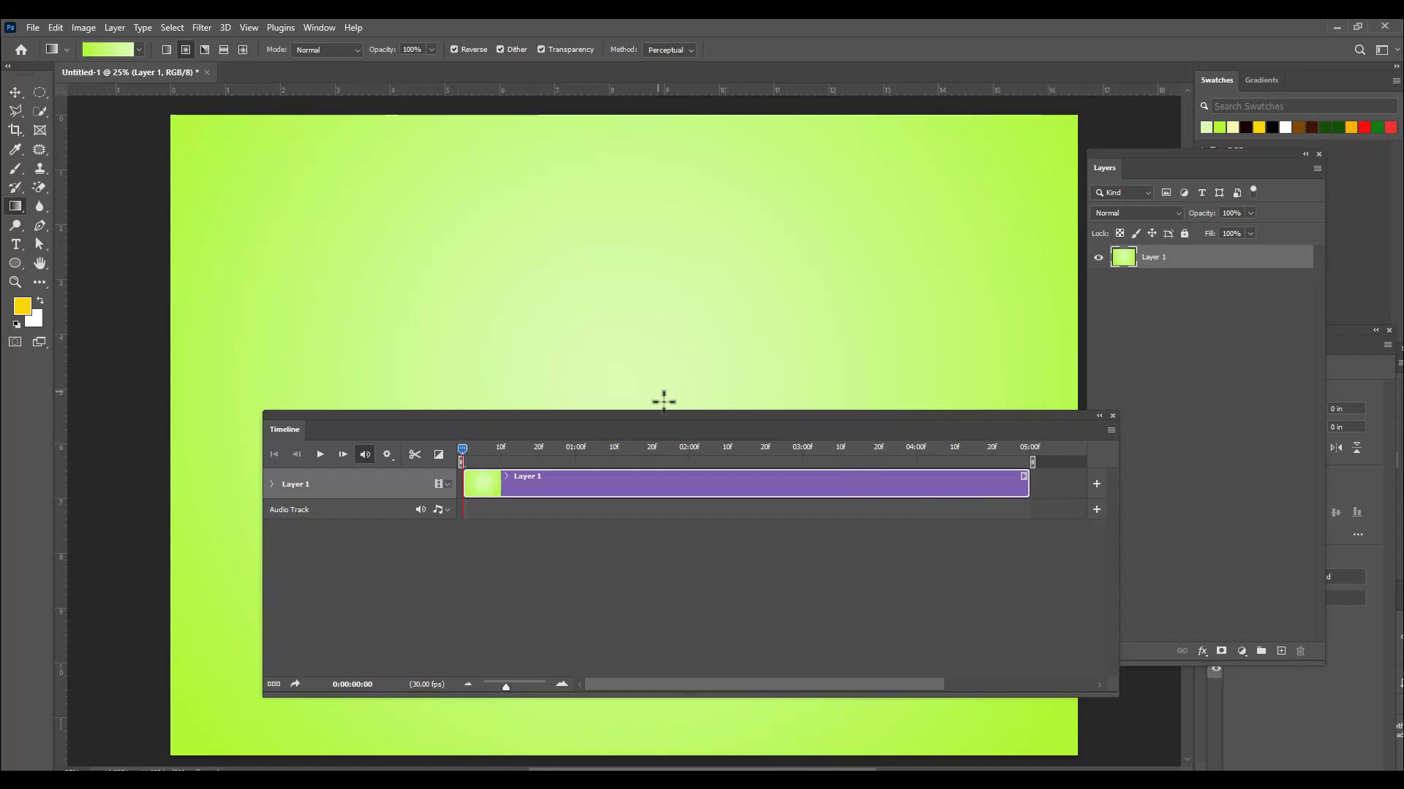
drag(663, 421, 652, 447)
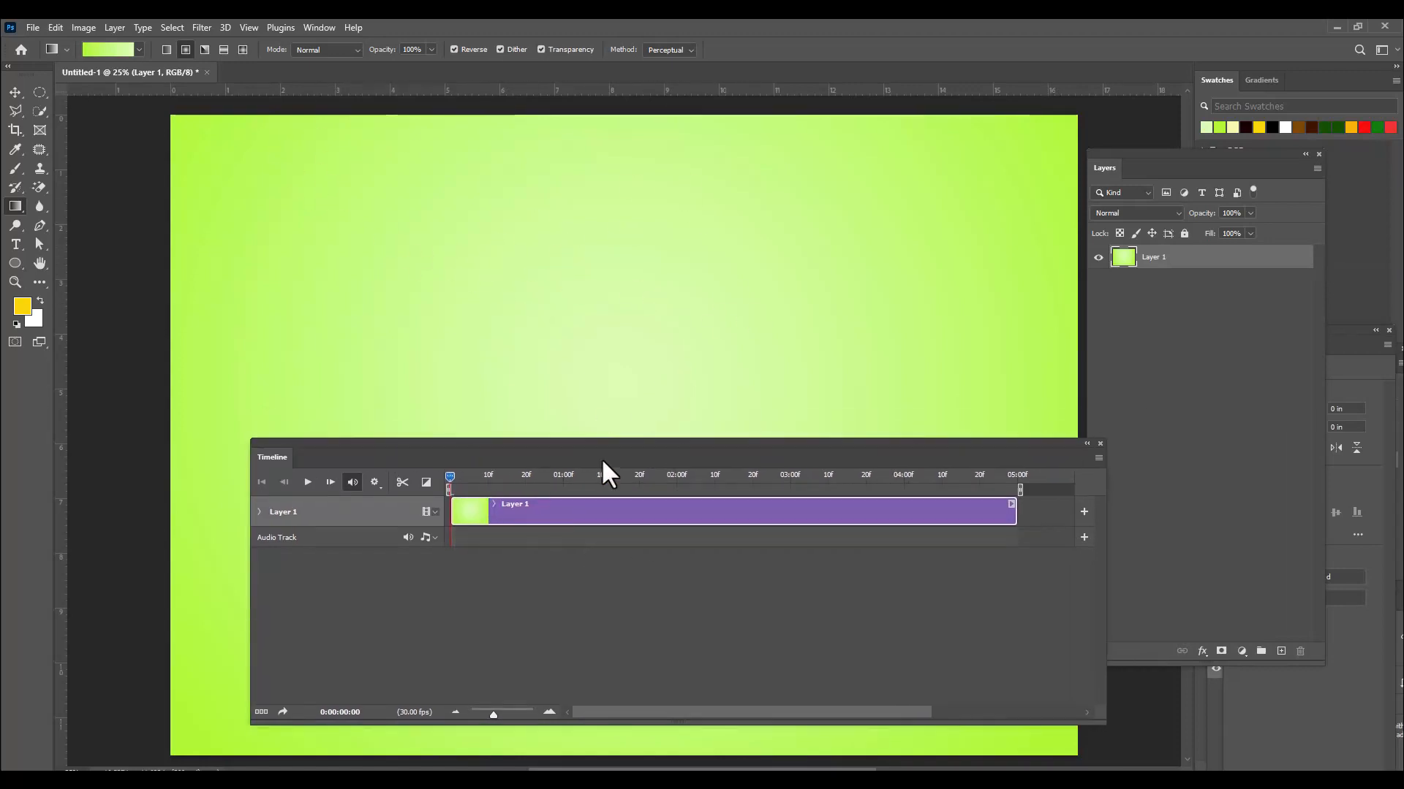
drag(566, 442, 594, 420)
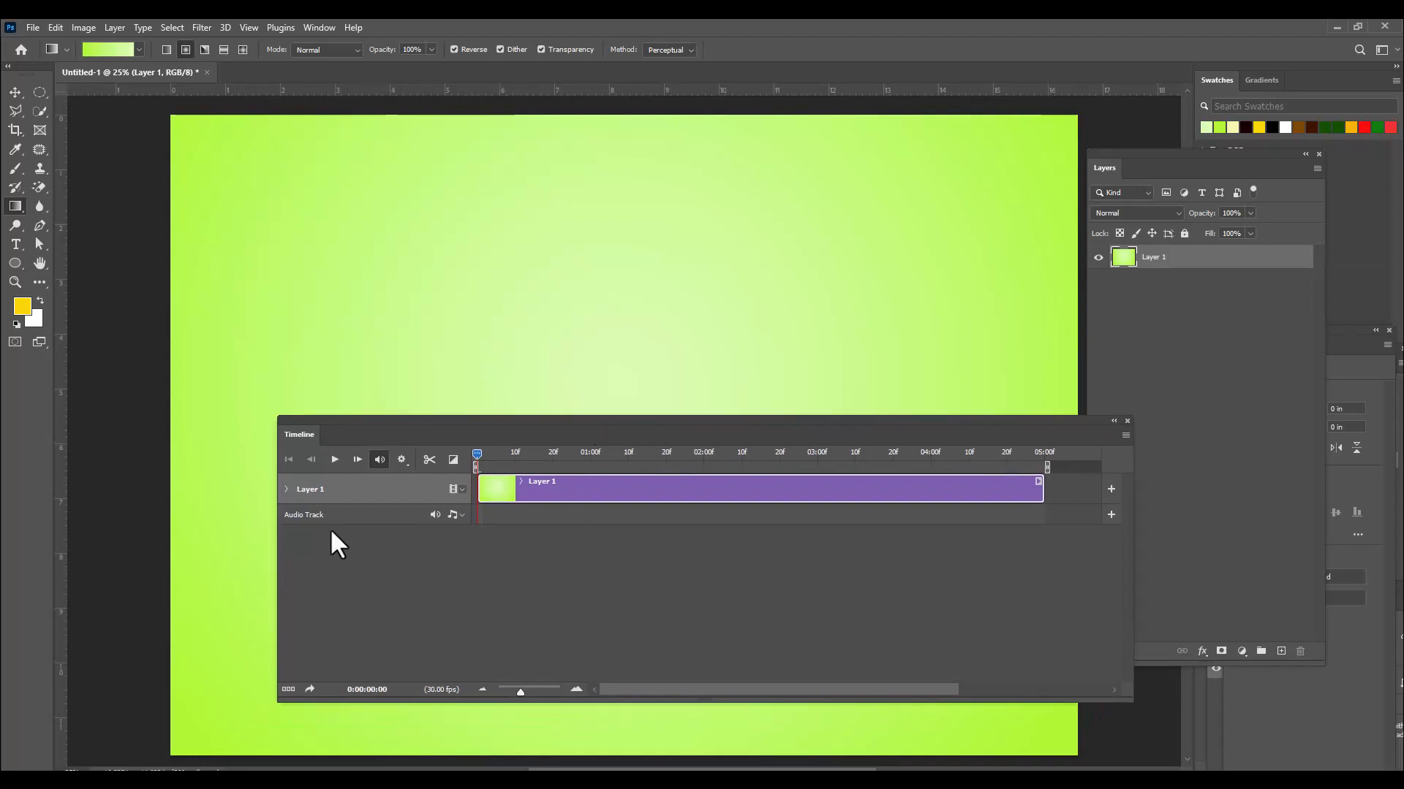
click(287, 489)
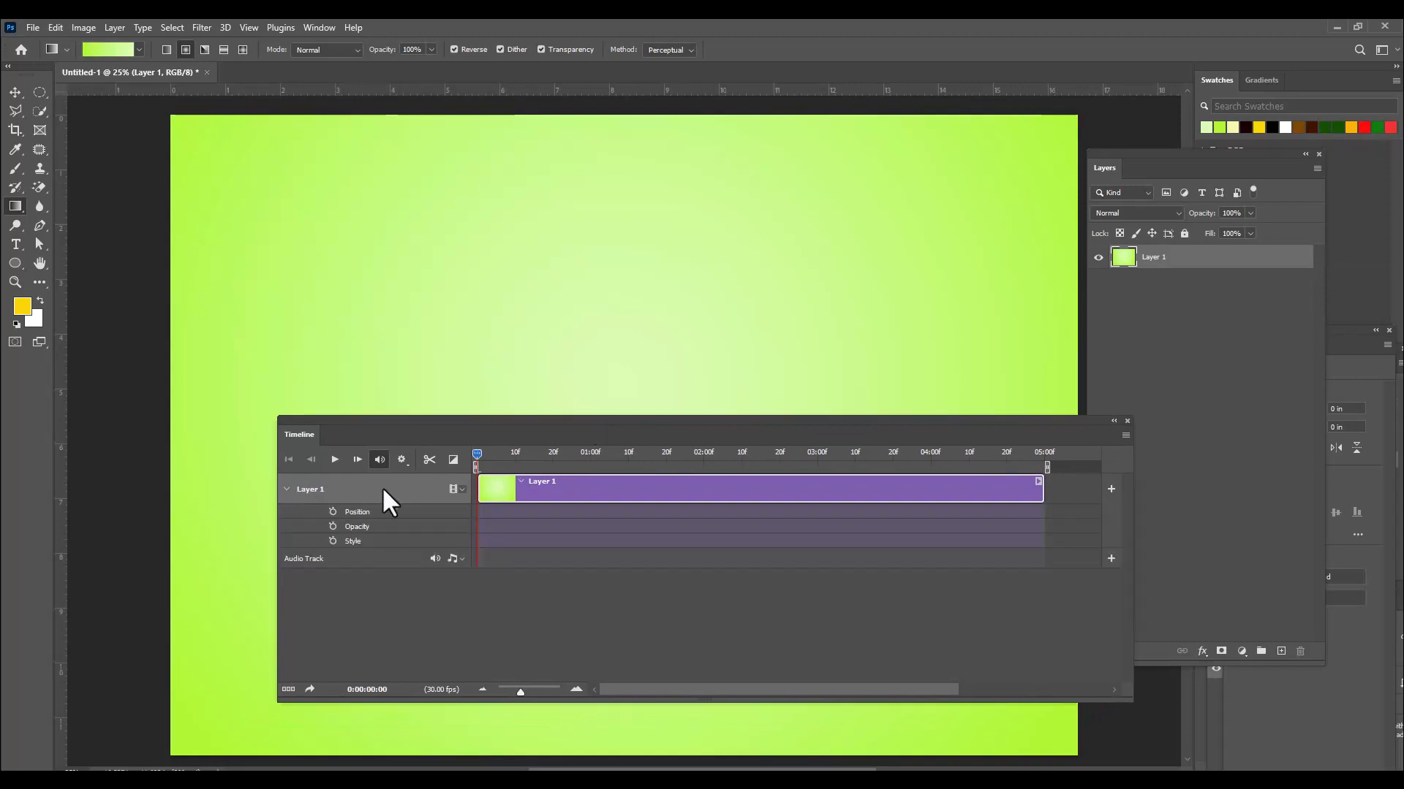
drag(434, 435, 499, 399)
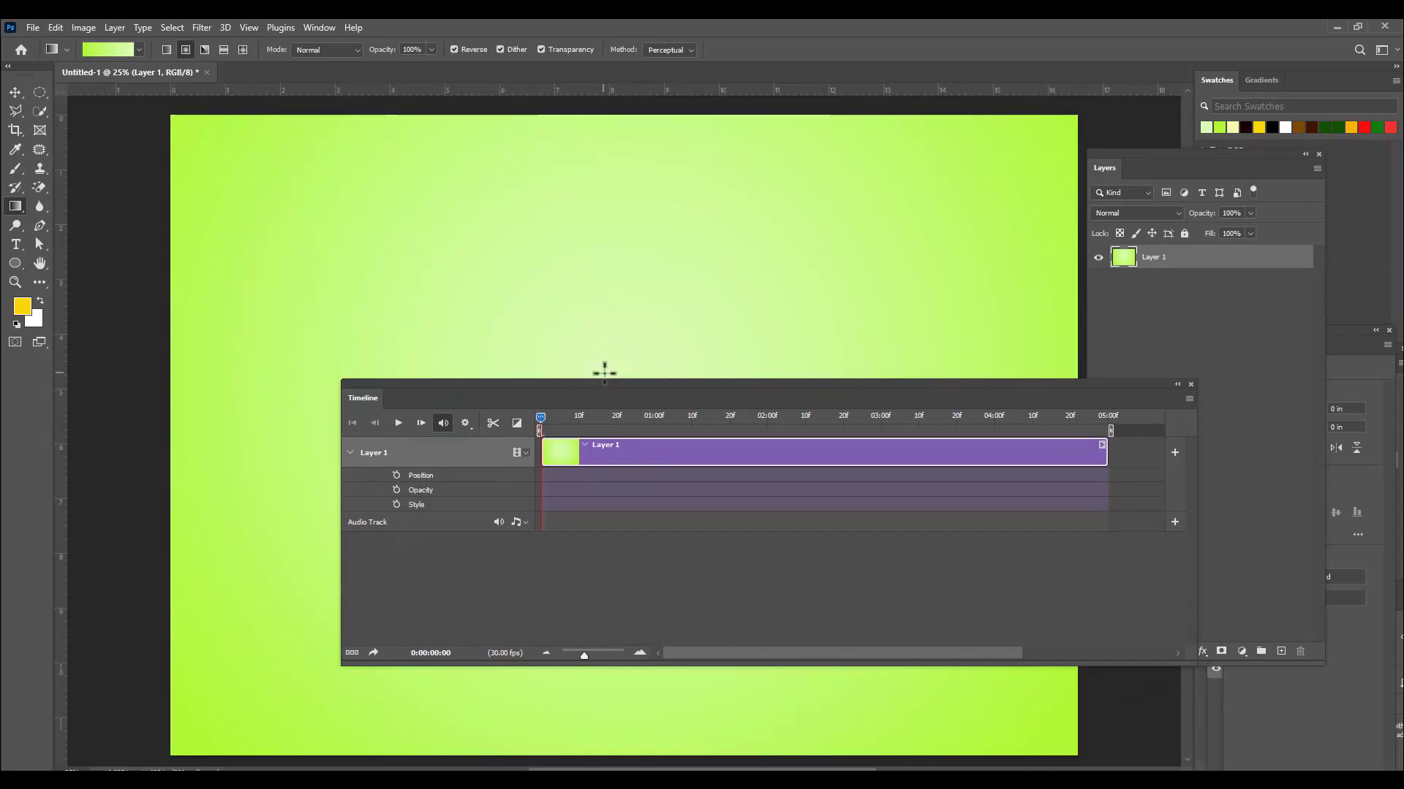
drag(593, 382, 850, 418)
Scrub the timeline playhead to 0:00:01:12.
click(514, 427)
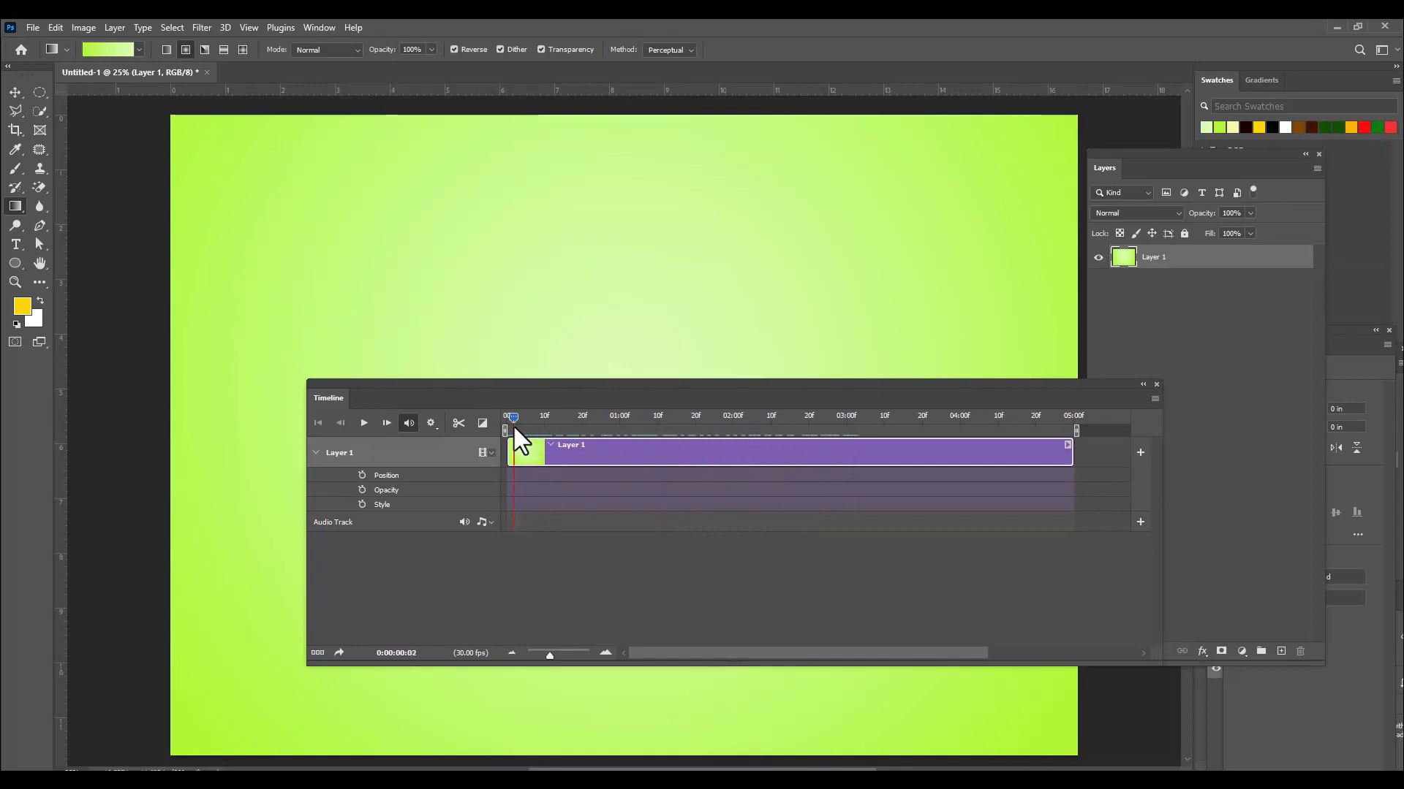
drag(630, 428, 665, 416)
drag(493, 384, 487, 348)
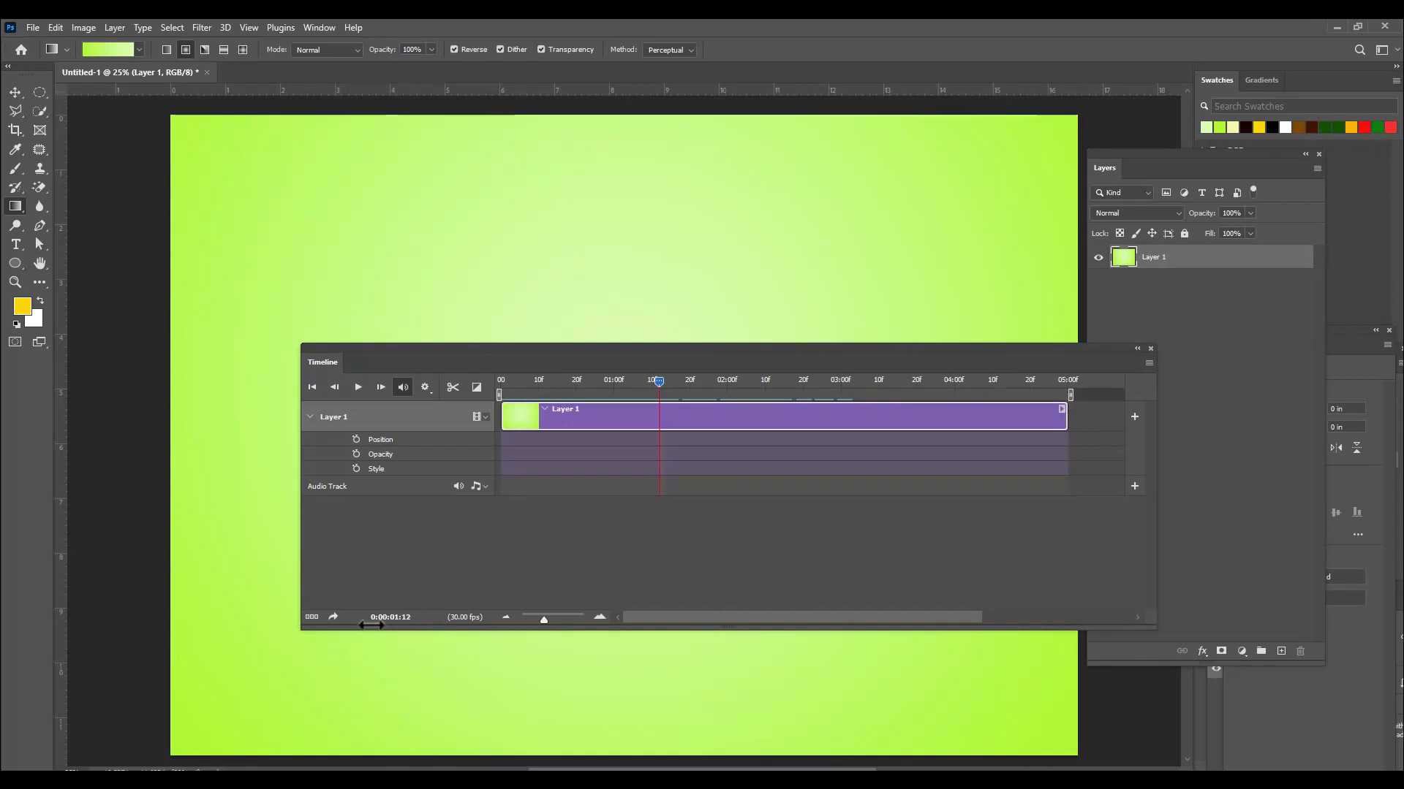
drag(657, 349, 636, 344)
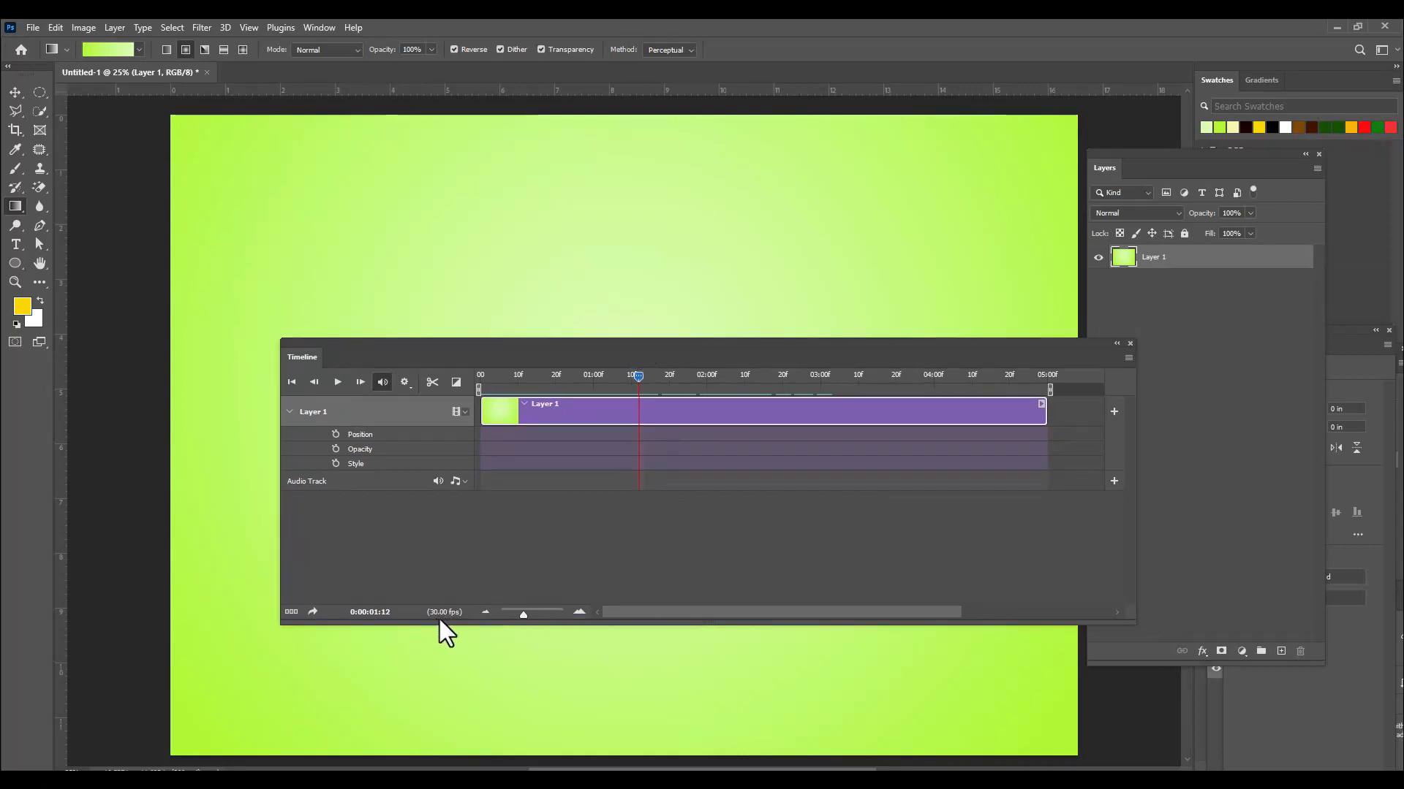
Zoom the timeline out to a compact view of the whole five-second clip and move the panel aside to uncover the canvas.
drag(524, 616, 532, 616)
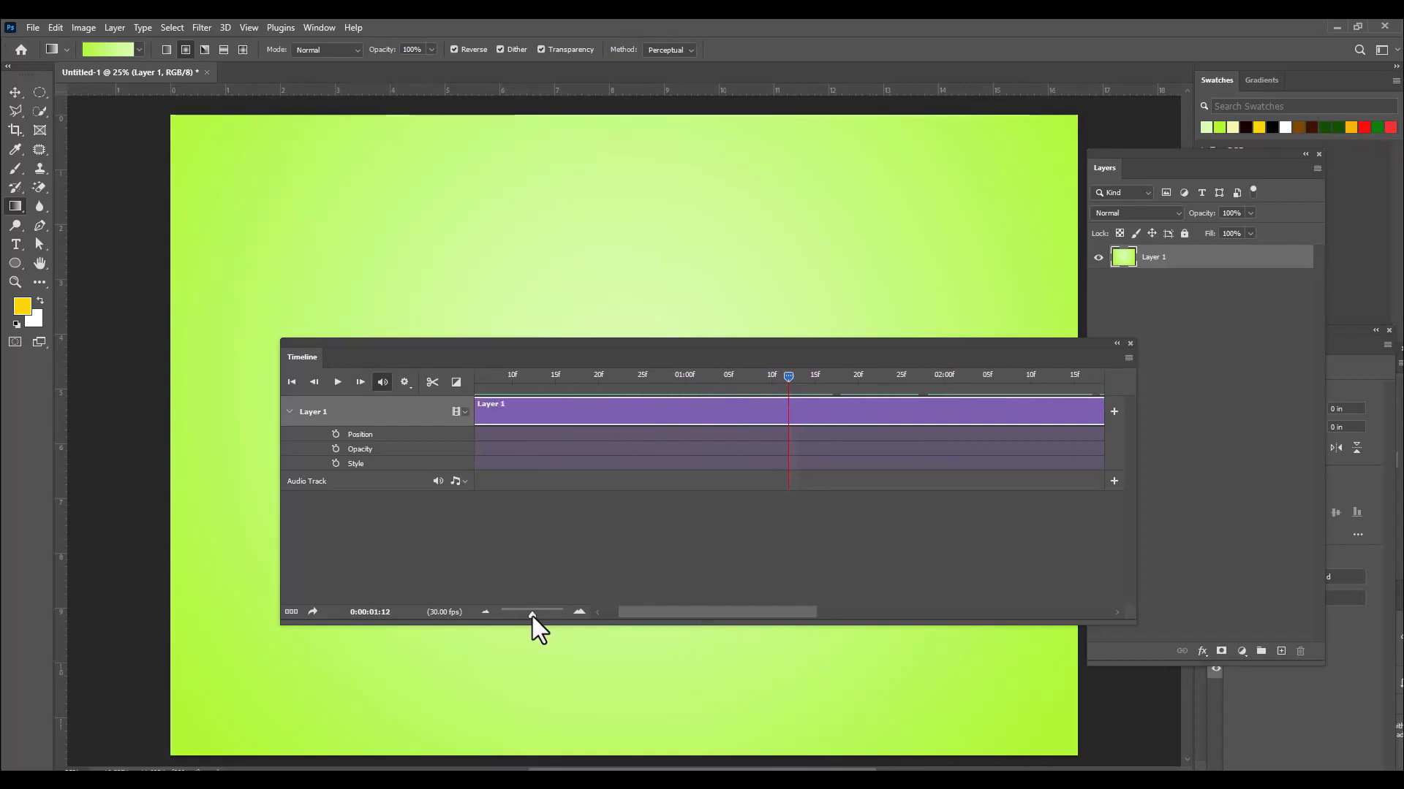
drag(532, 616, 516, 617)
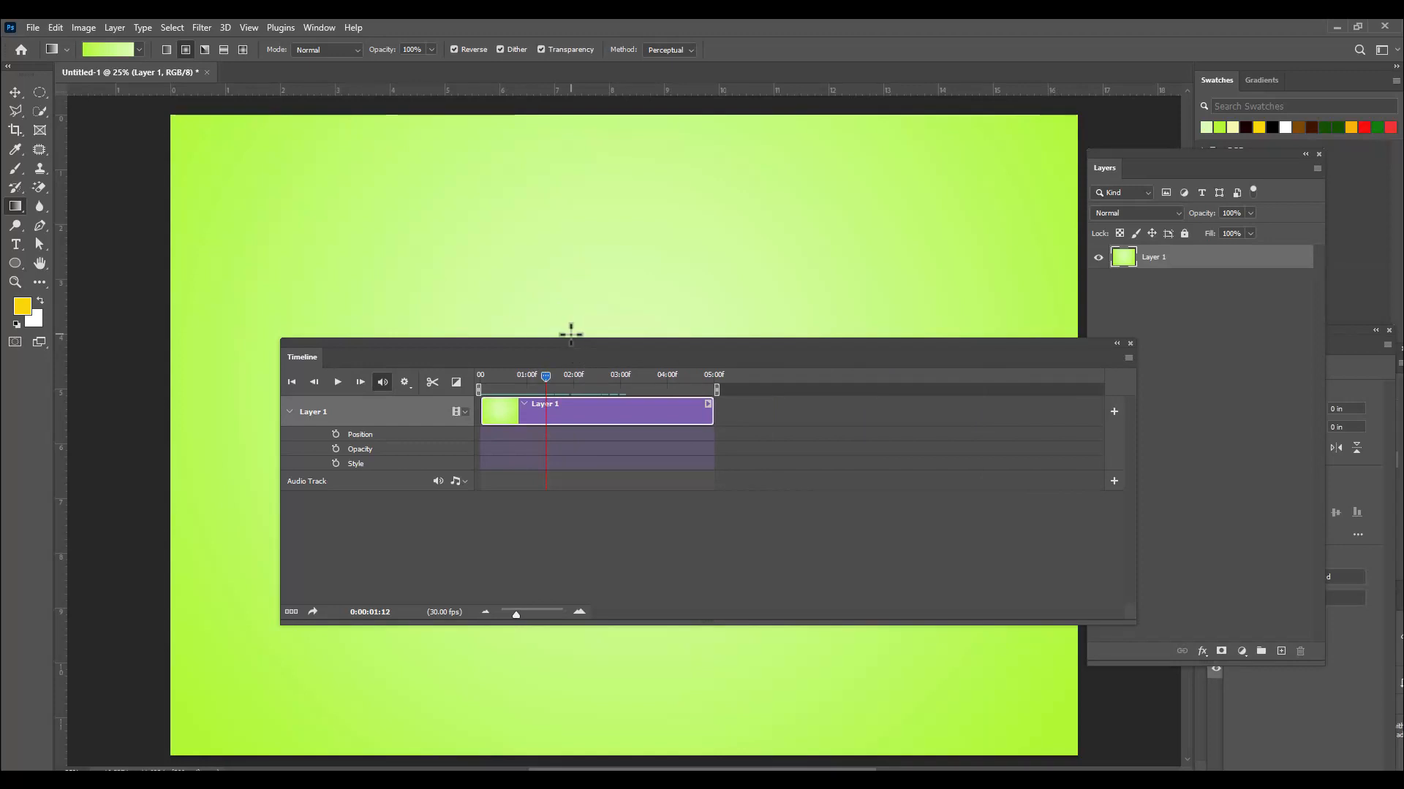
drag(561, 340, 899, 353)
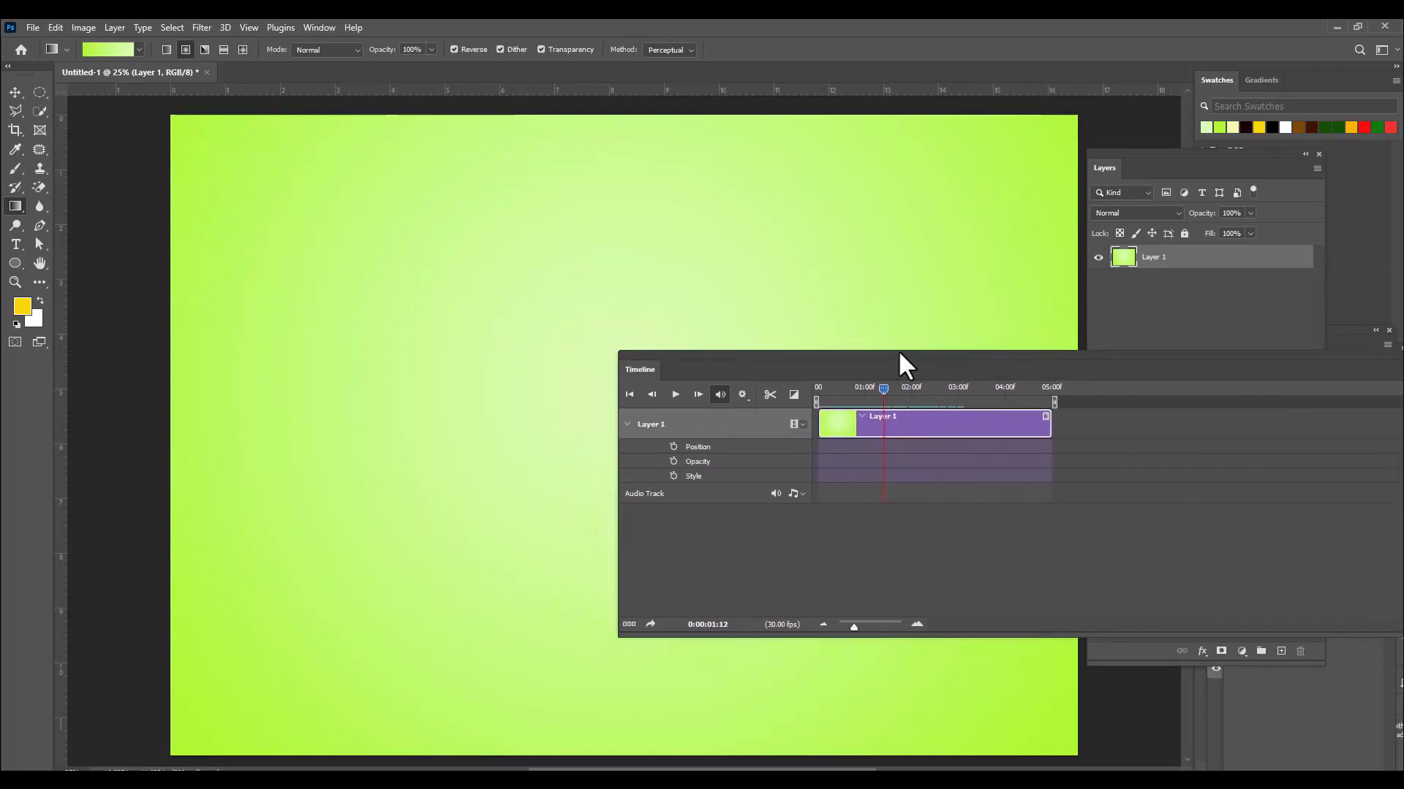
drag(886, 356, 1105, 348)
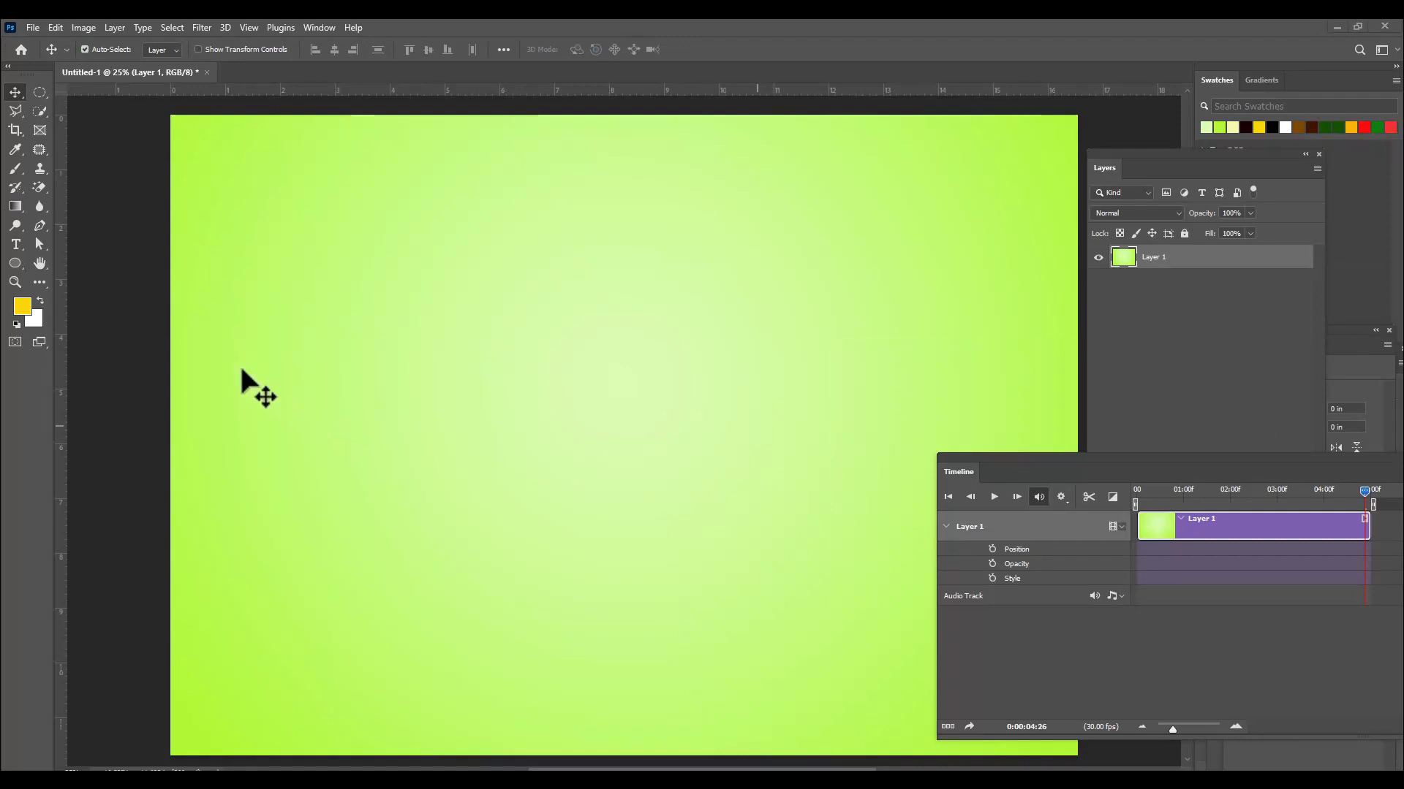
Add a centred two-line Impact 57 pt text on the canvas reading "How to Maintain good Health" and "and Fitness".
click(16, 242)
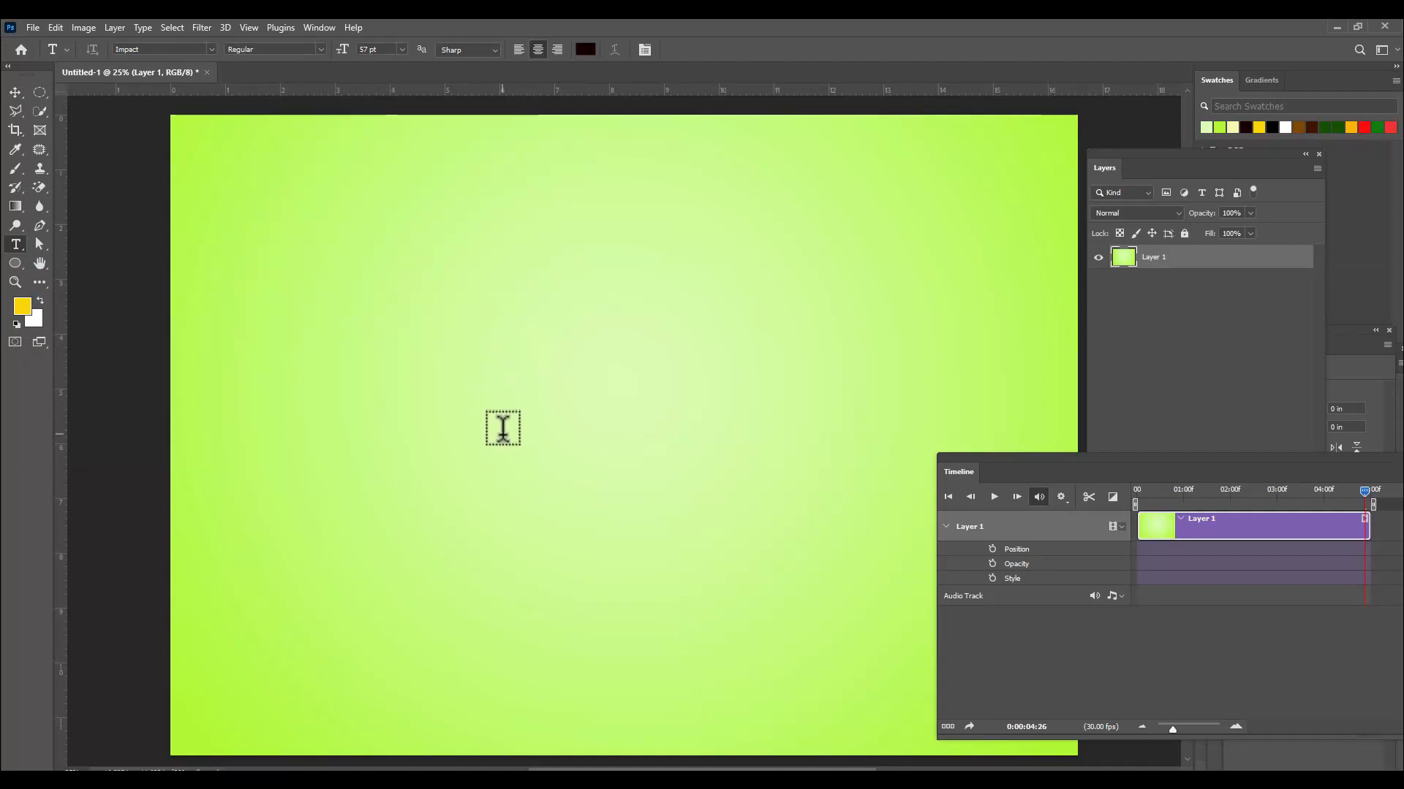
click(503, 430)
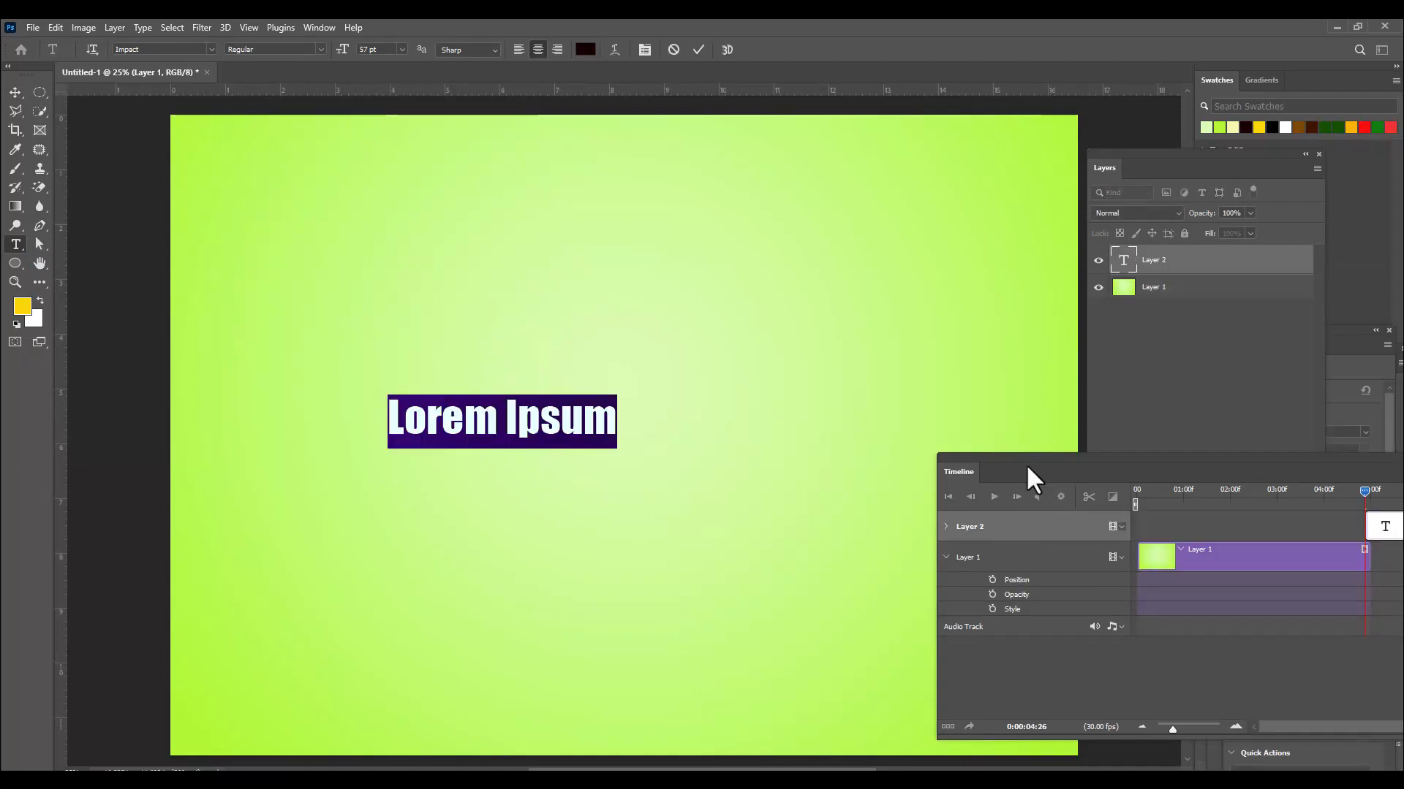
key(BackSpace)
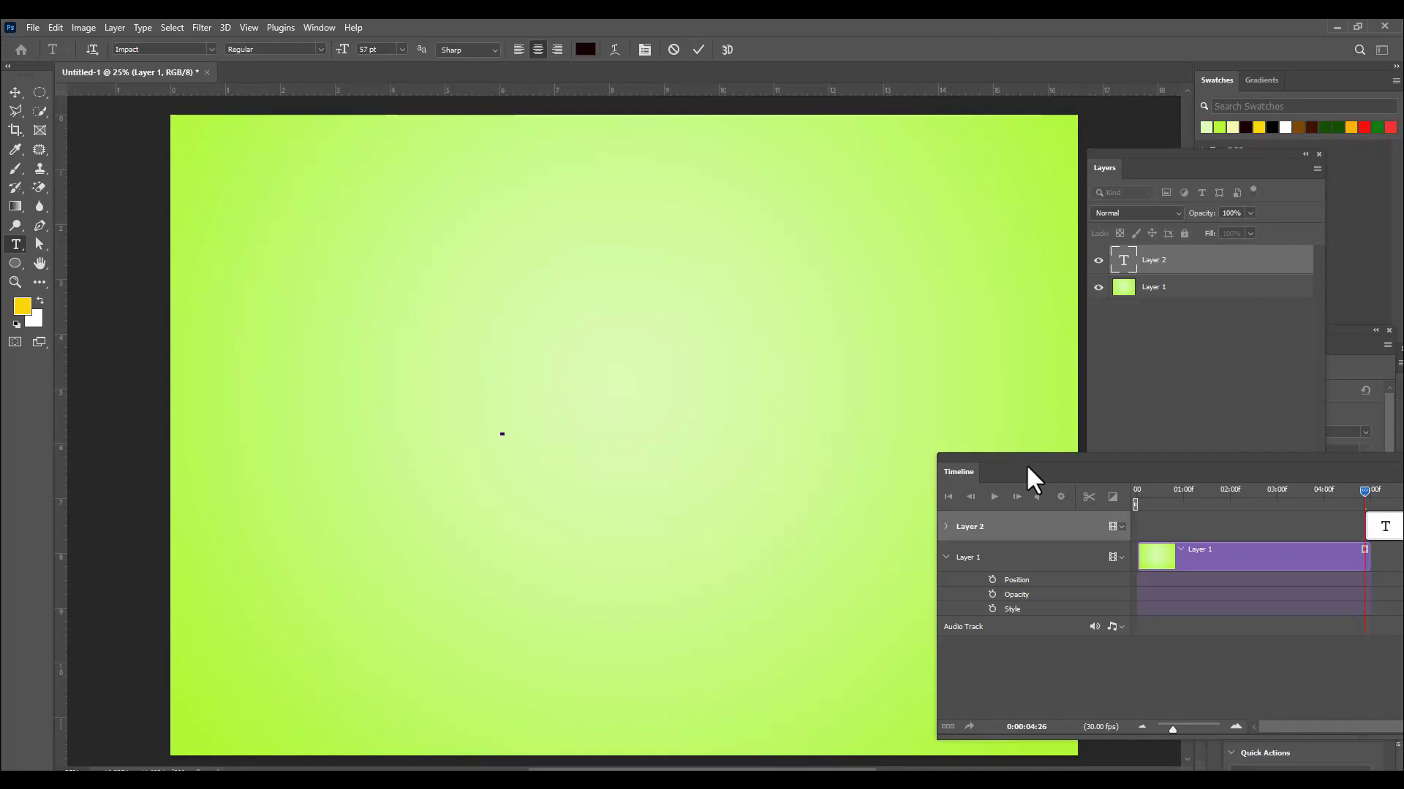
text(How to )
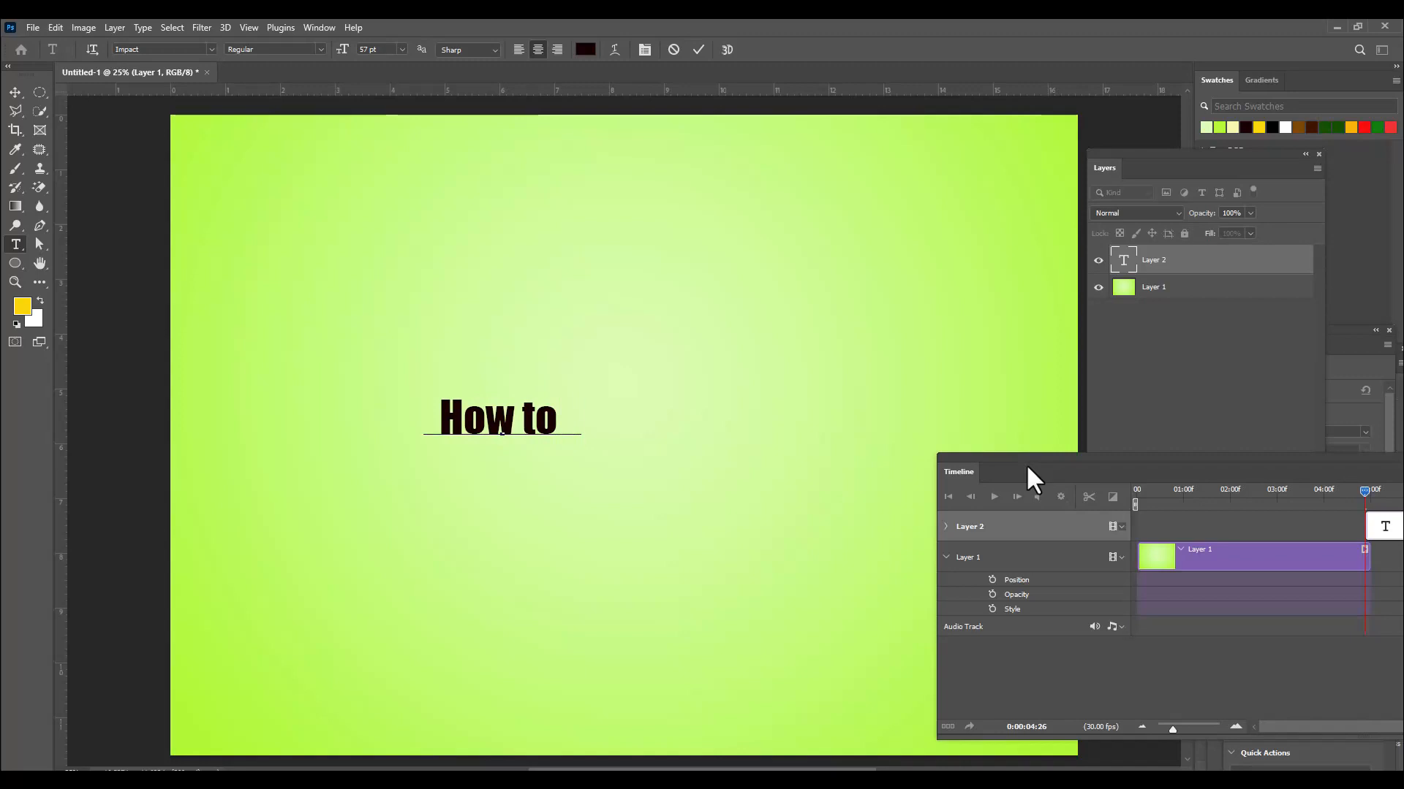
text(Maintain)
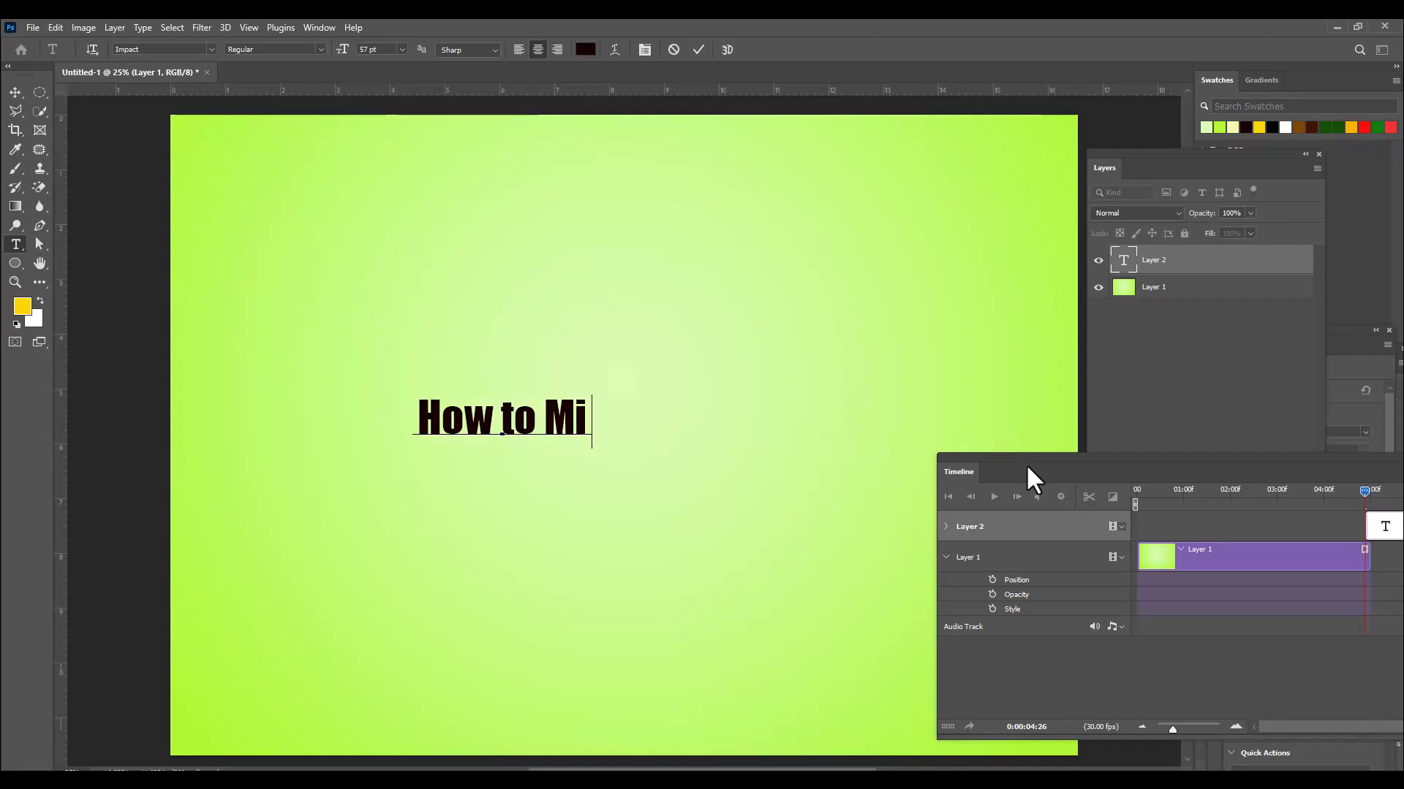
text( g)
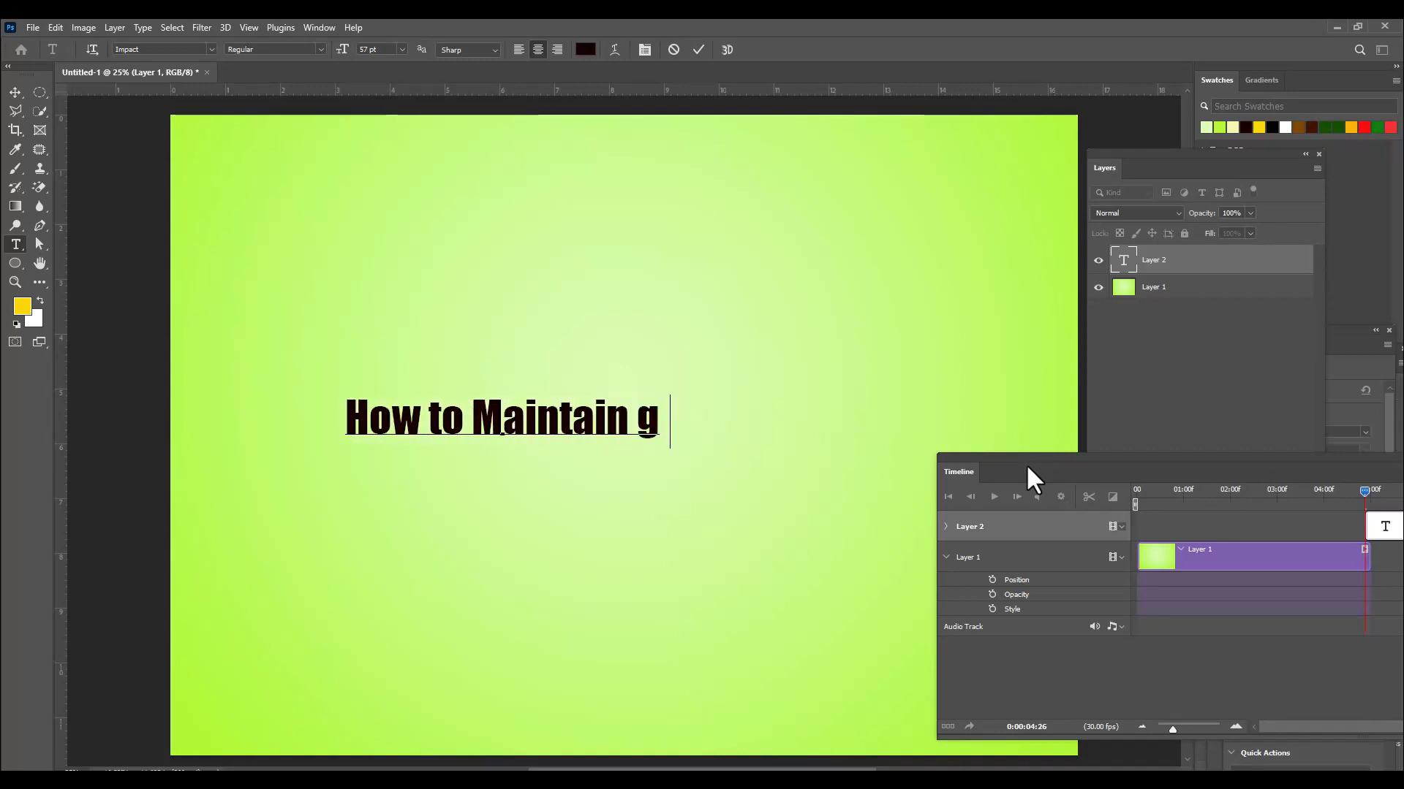
text(ood Health)
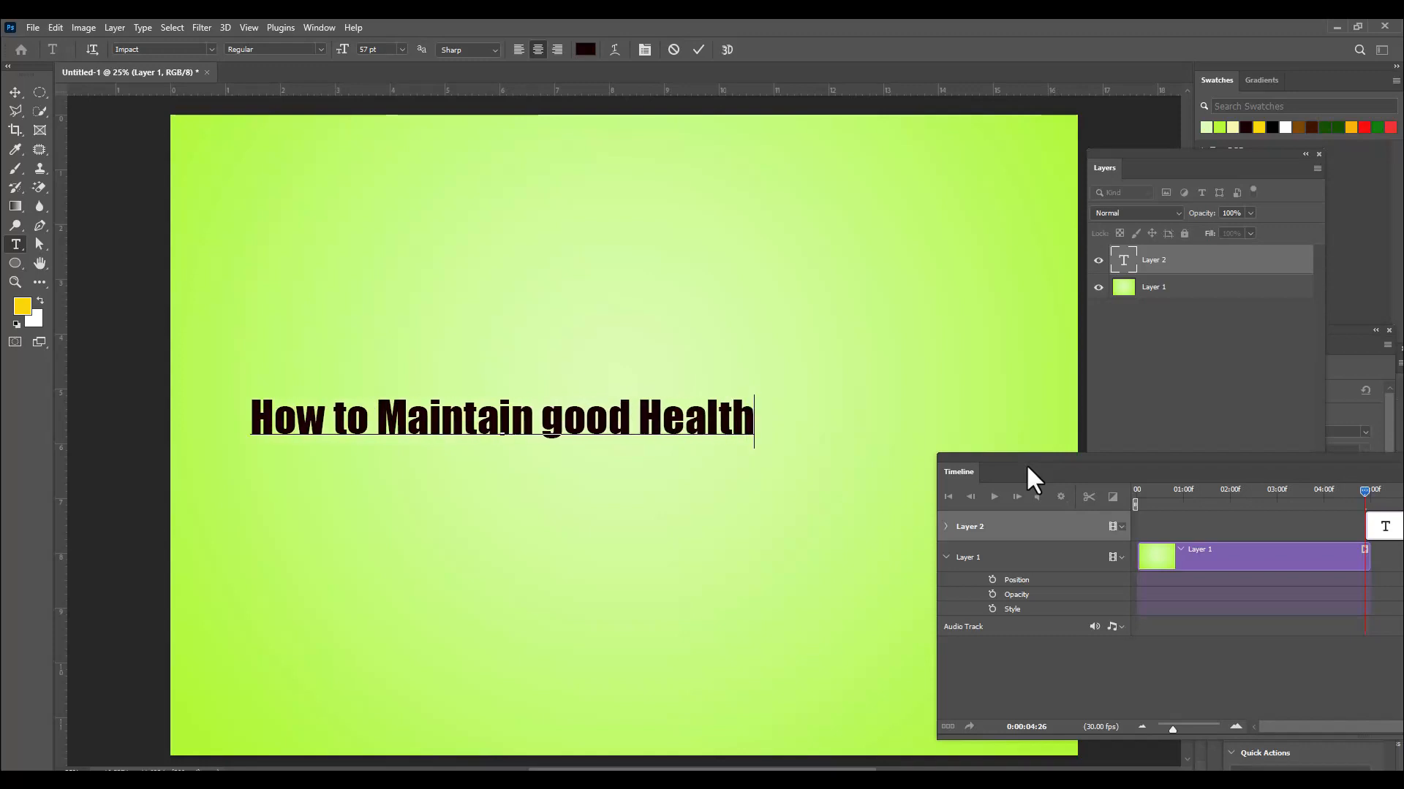
key(Return)
text(and Fitness)
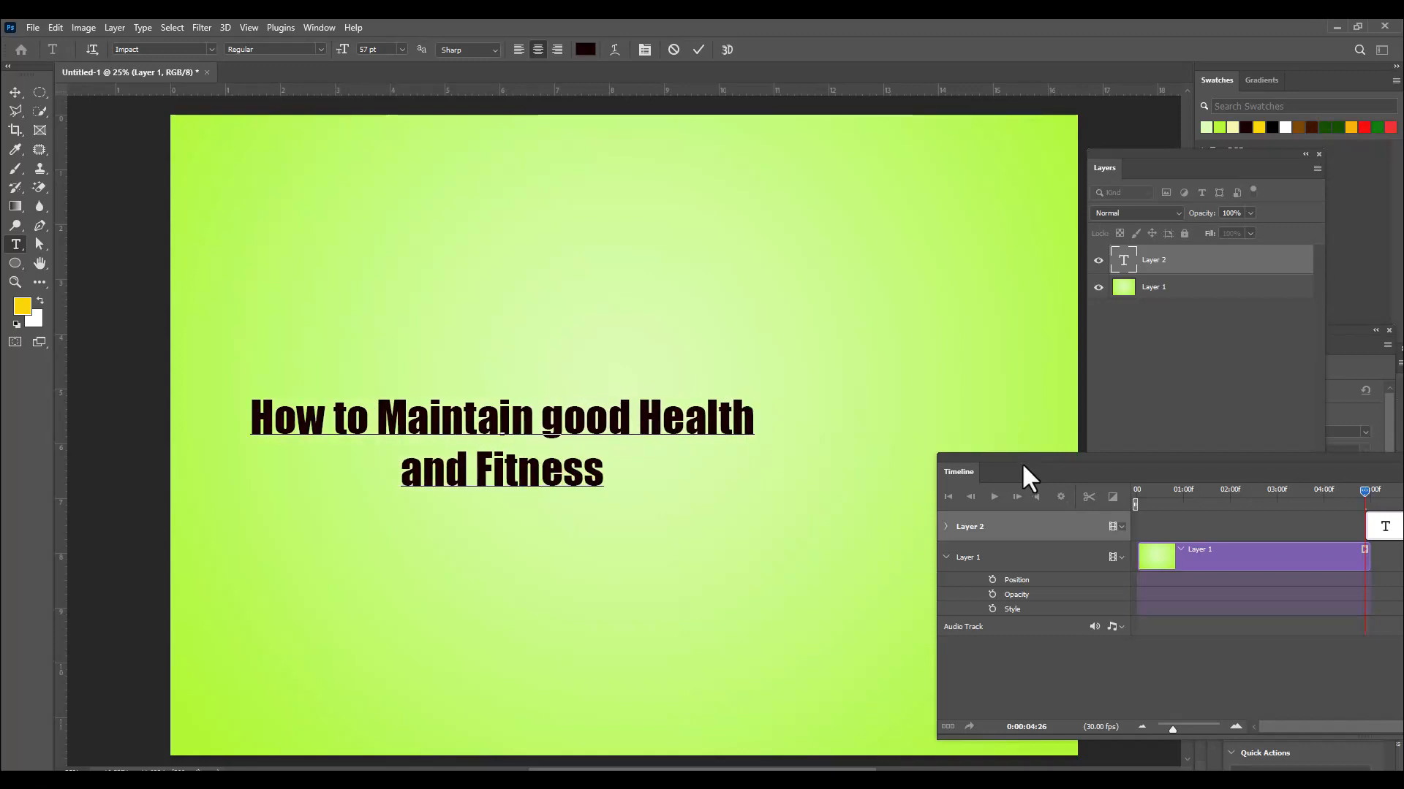
Move the headline text to the middle of the canvas and scale it up slightly with Free Transform.
click(15, 92)
drag(618, 431, 740, 426)
key(ctrl+t)
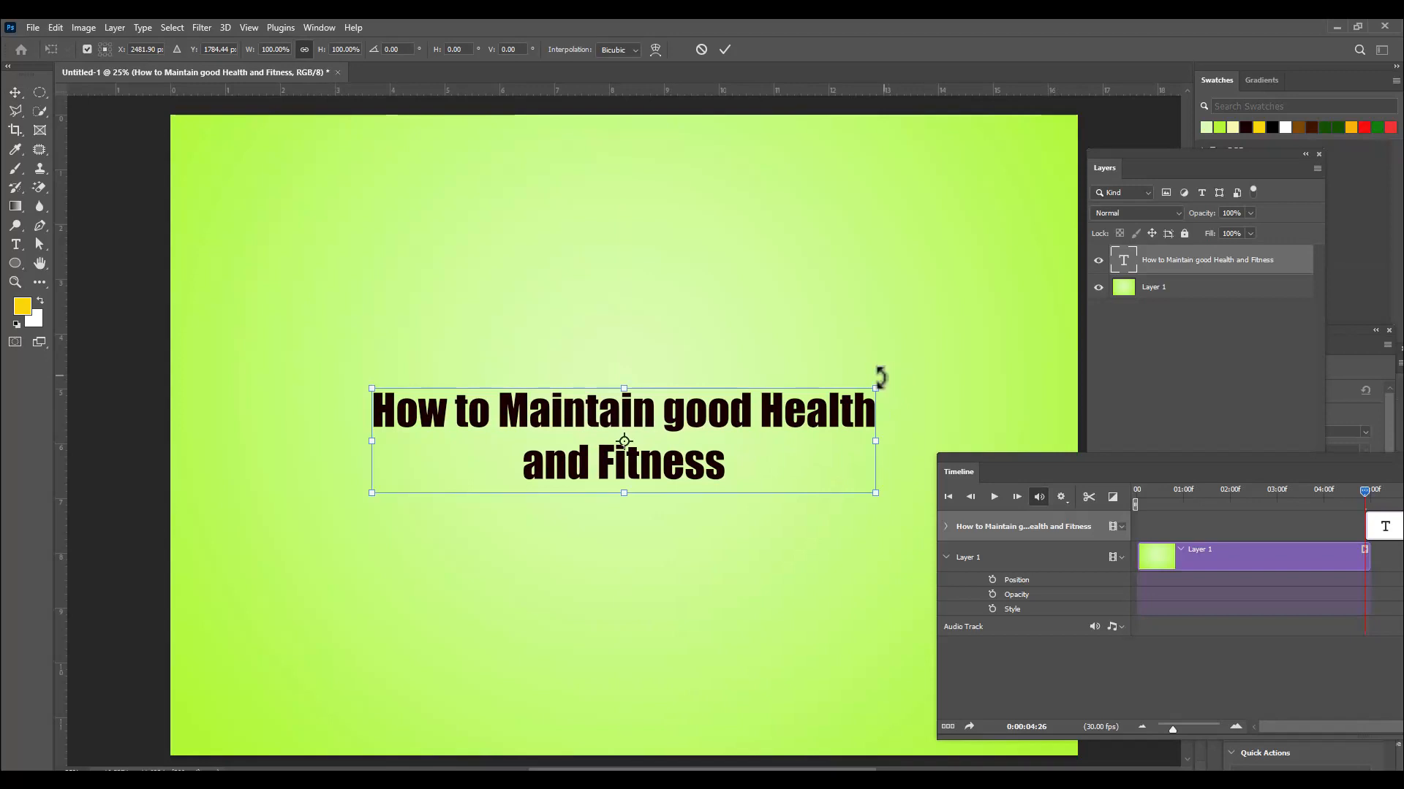
drag(879, 385, 897, 383)
drag(751, 423, 761, 431)
key(Return)
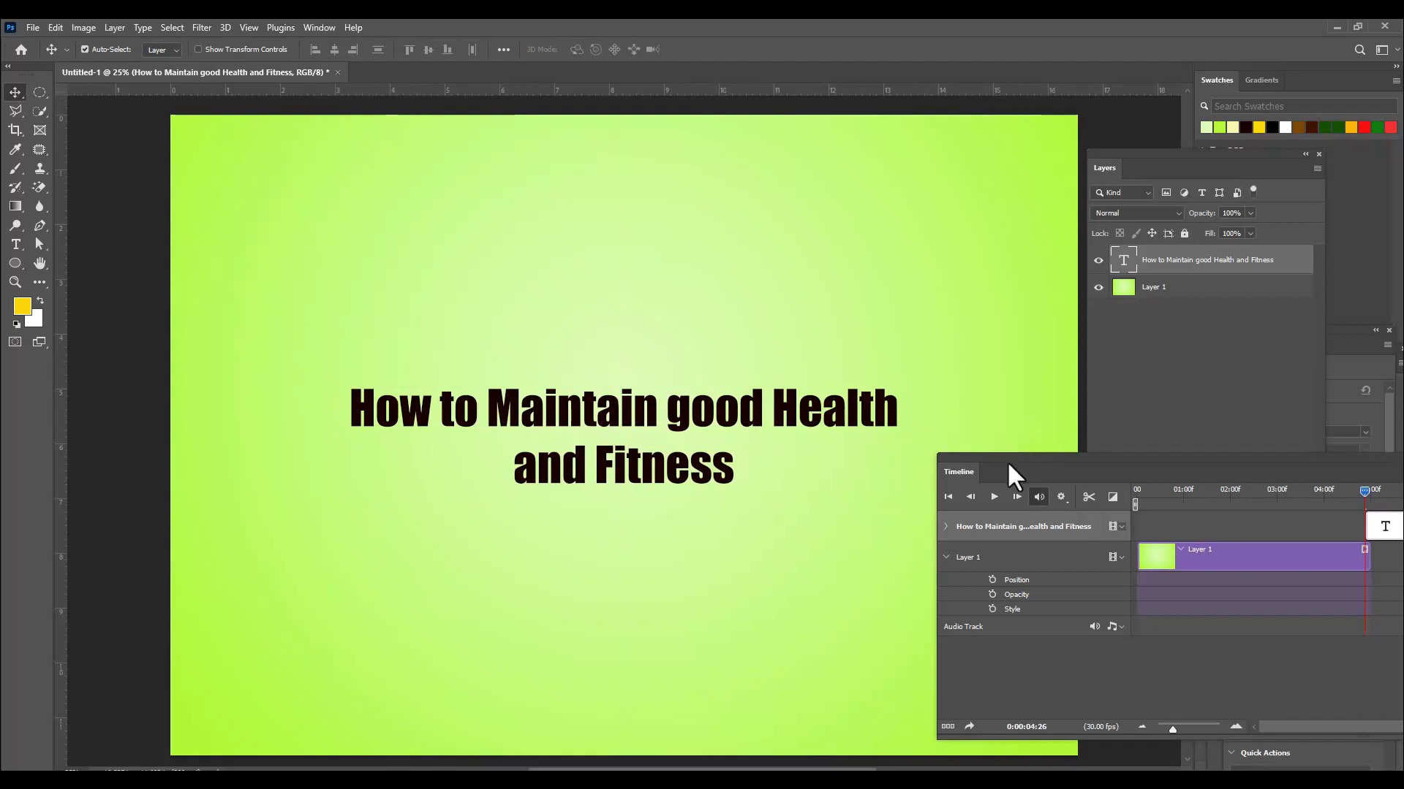
Bring the Timeline panel below the headline and expand the text layer's track to list its Transform, Opacity, Style and Text Warp properties.
drag(1008, 456, 548, 477)
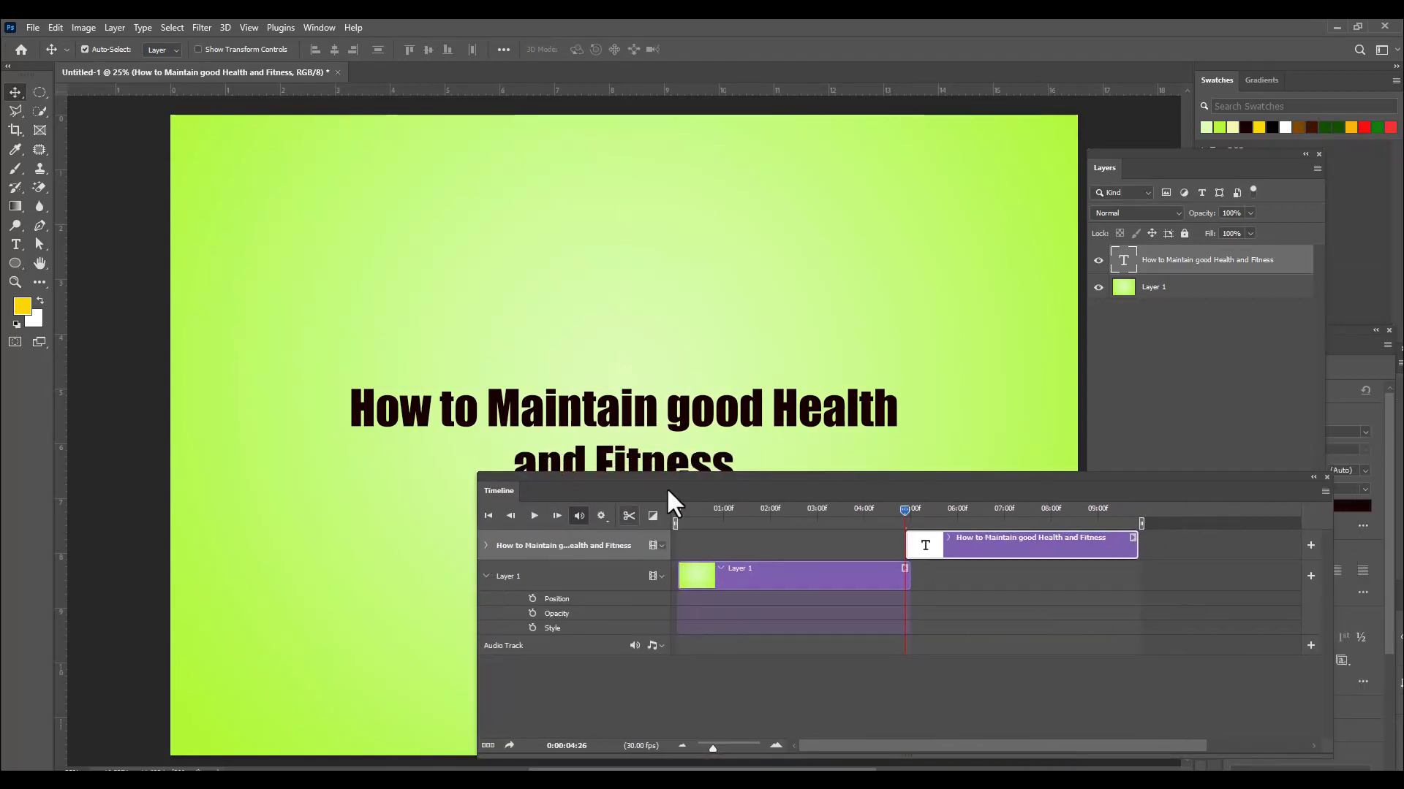
drag(651, 477, 513, 465)
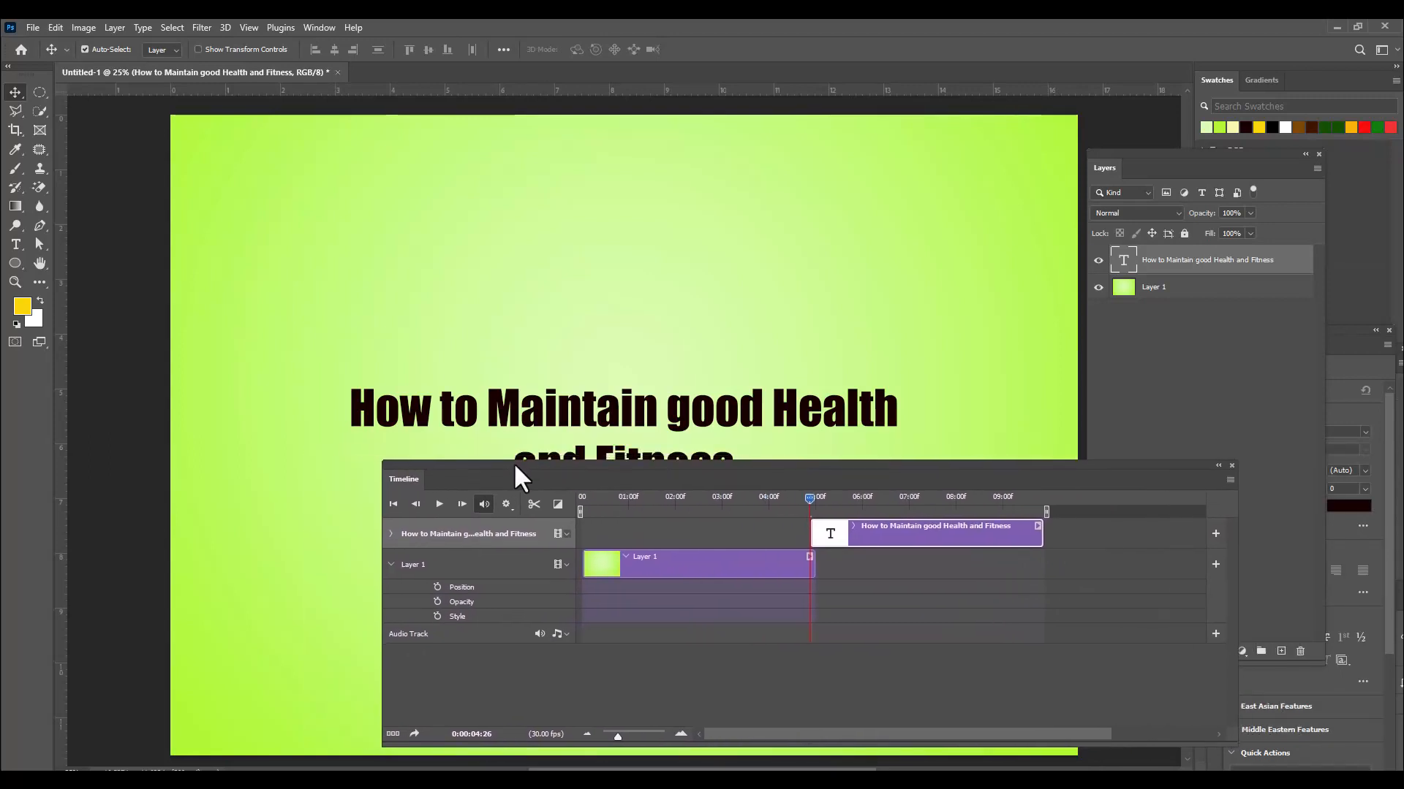
click(391, 533)
drag(572, 460, 544, 469)
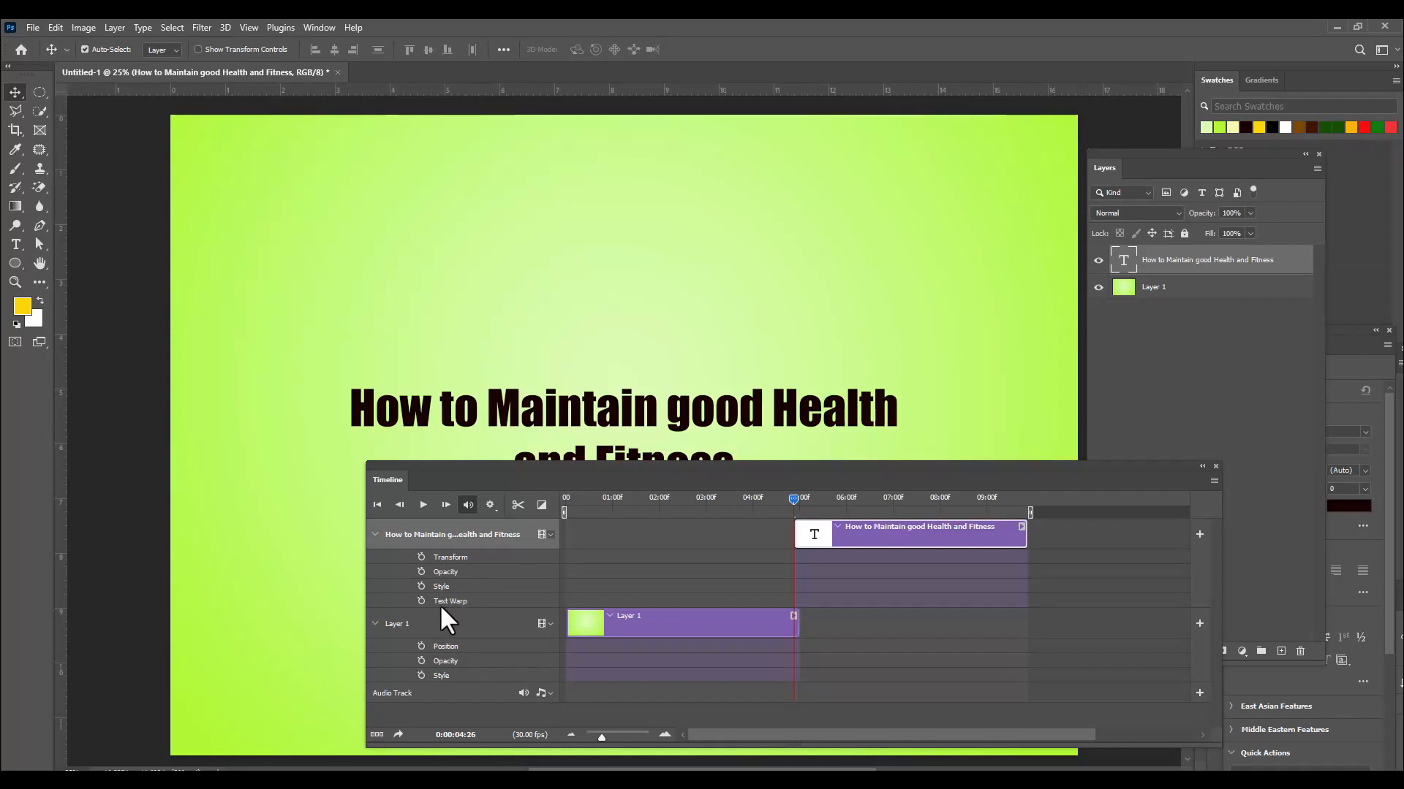
drag(729, 466, 701, 521)
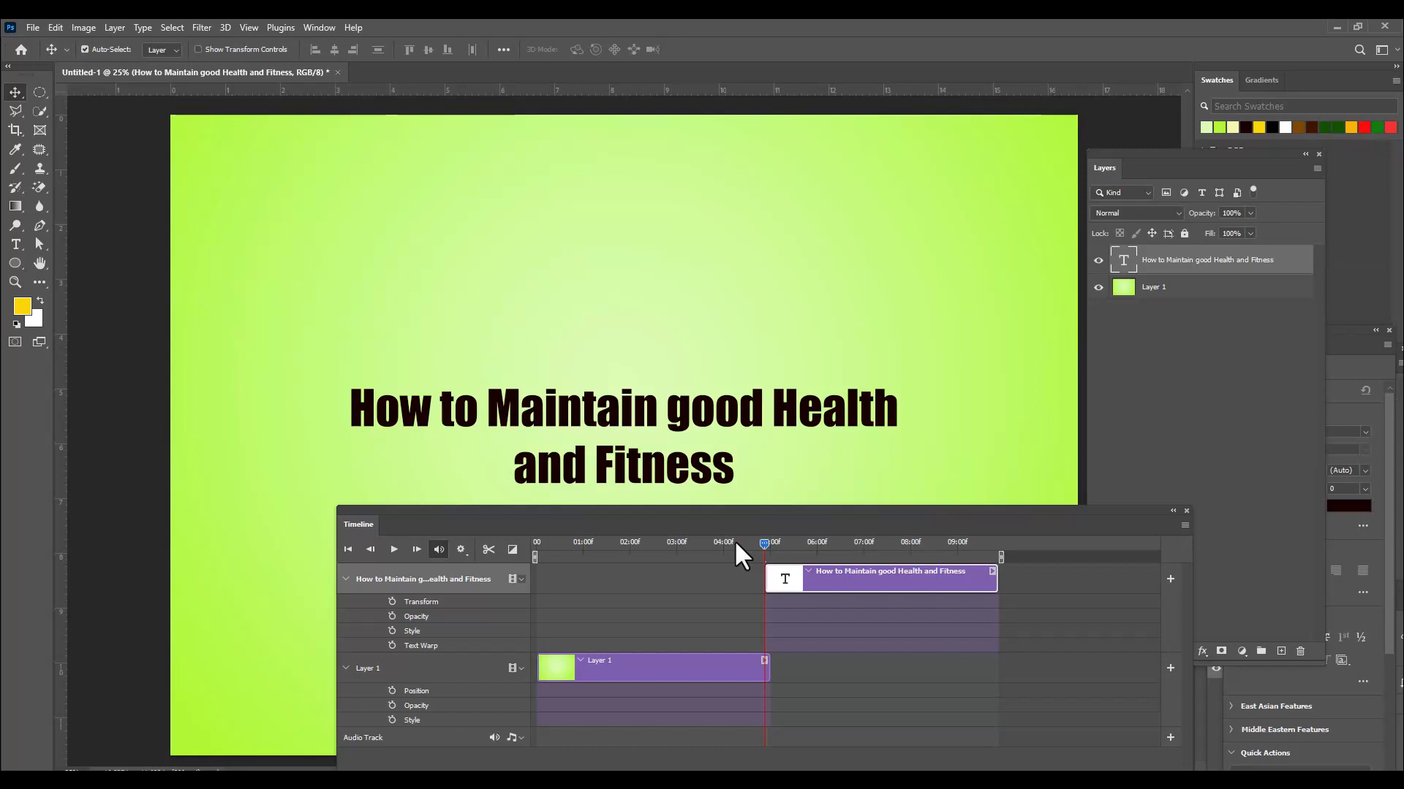
drag(573, 521, 669, 506)
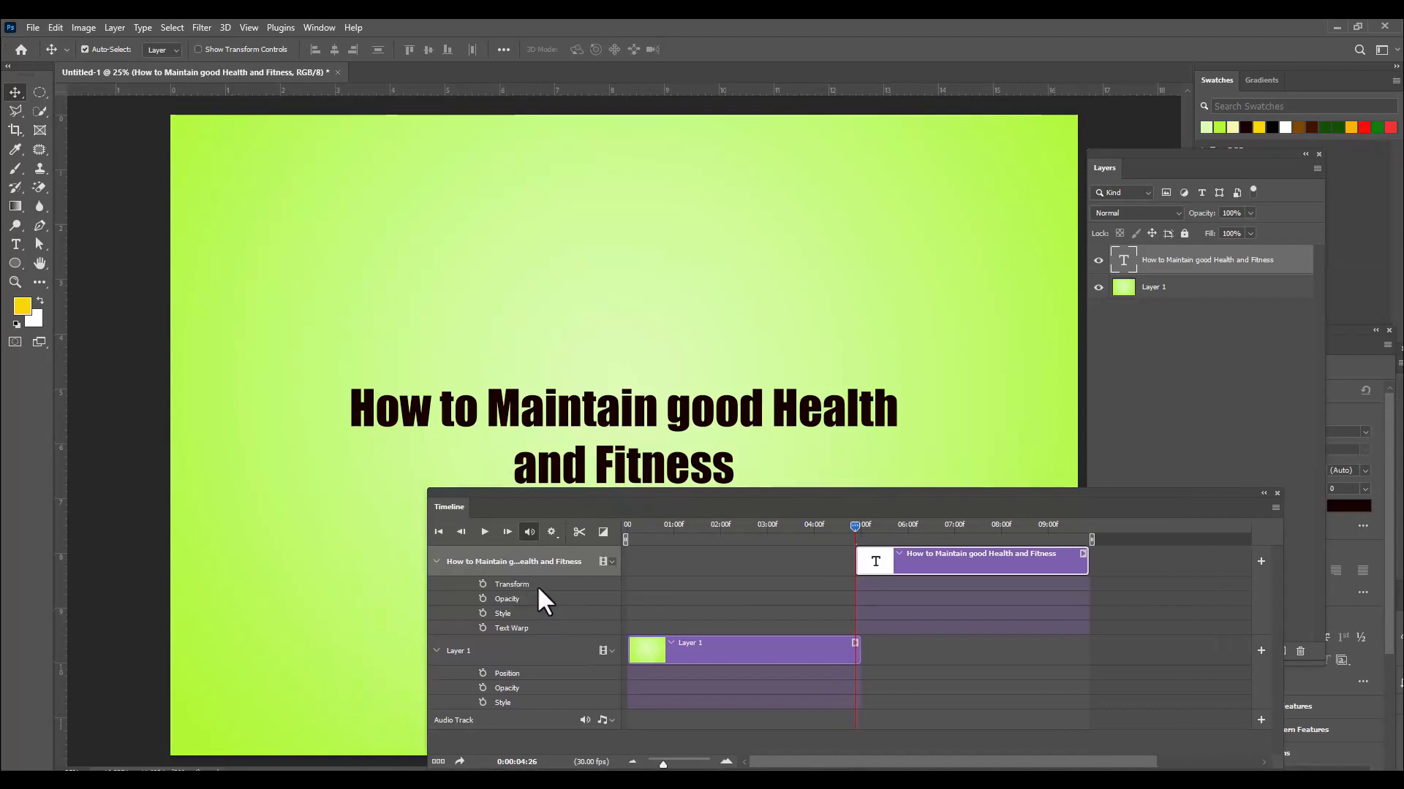
Shrink the headline text about its centre to about 6% with Free Transform, keeping the Timeline panel clear of it.
drag(582, 502, 599, 489)
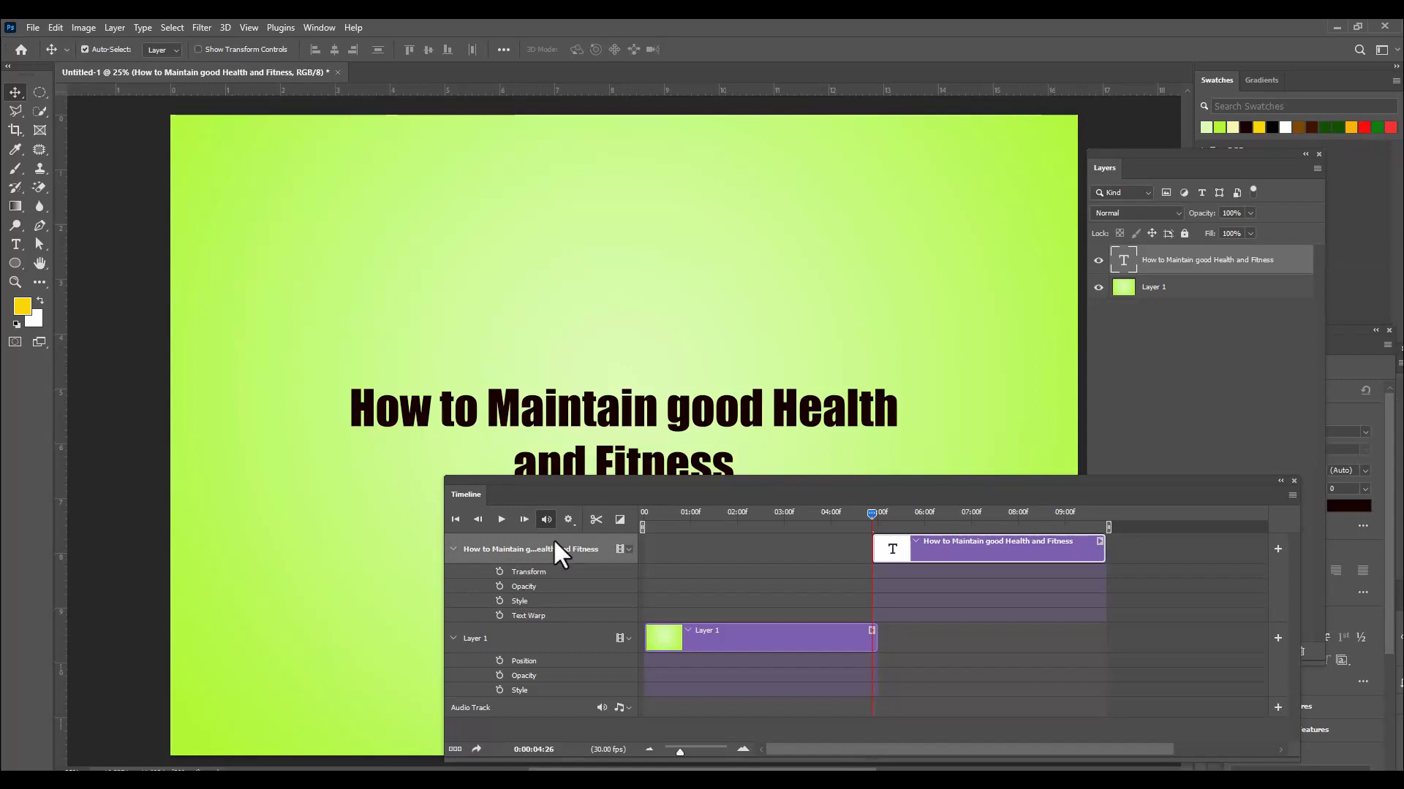
drag(588, 490, 582, 487)
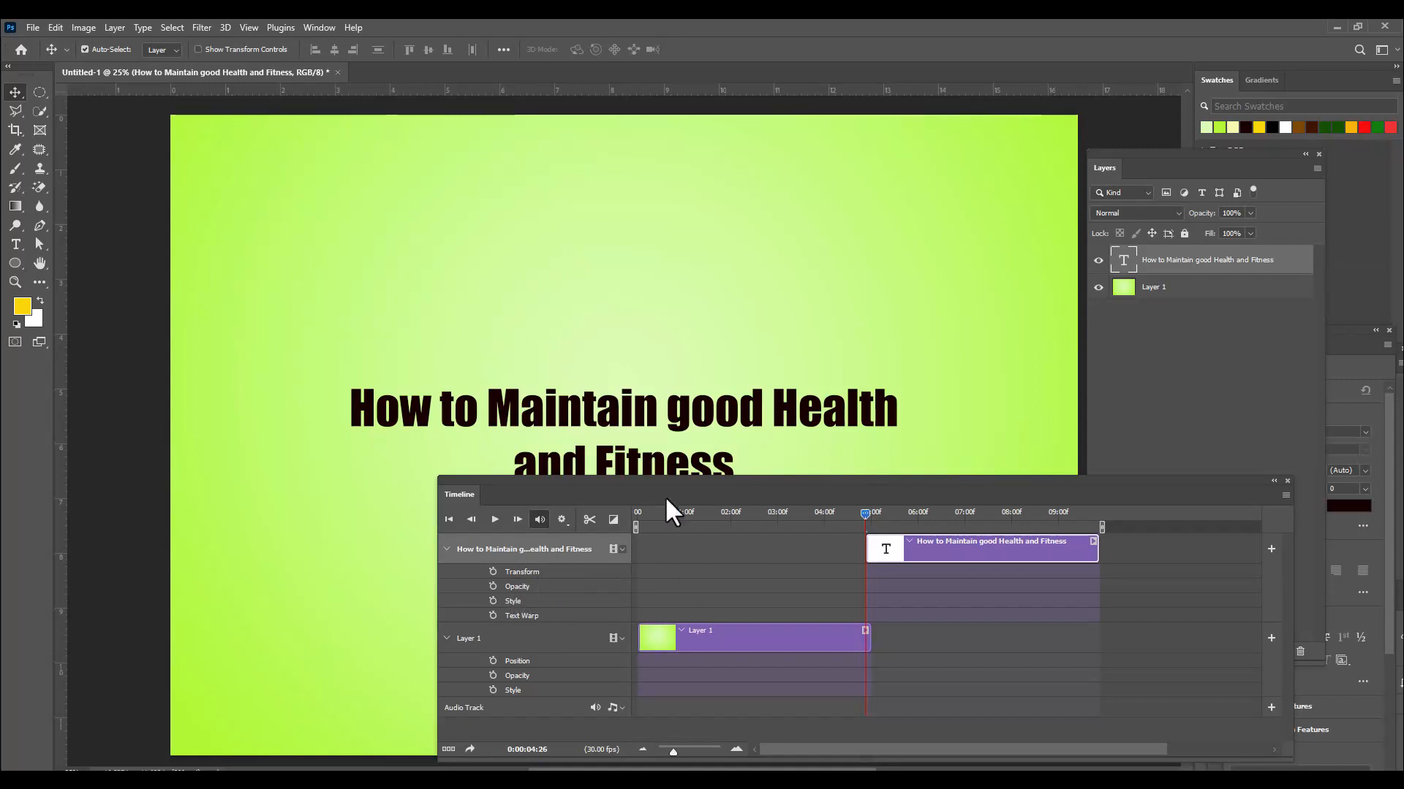
drag(677, 485, 608, 521)
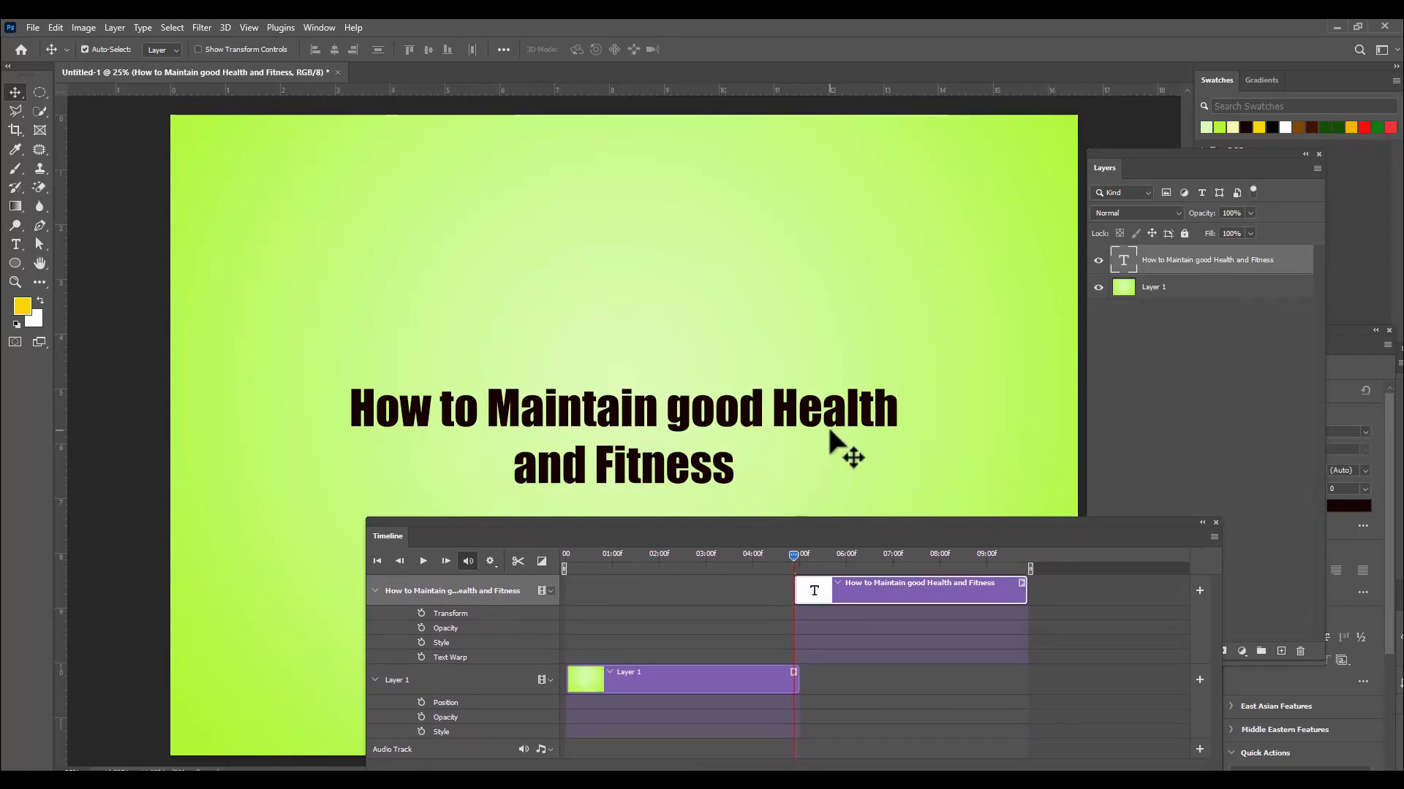
key(ctrl+t)
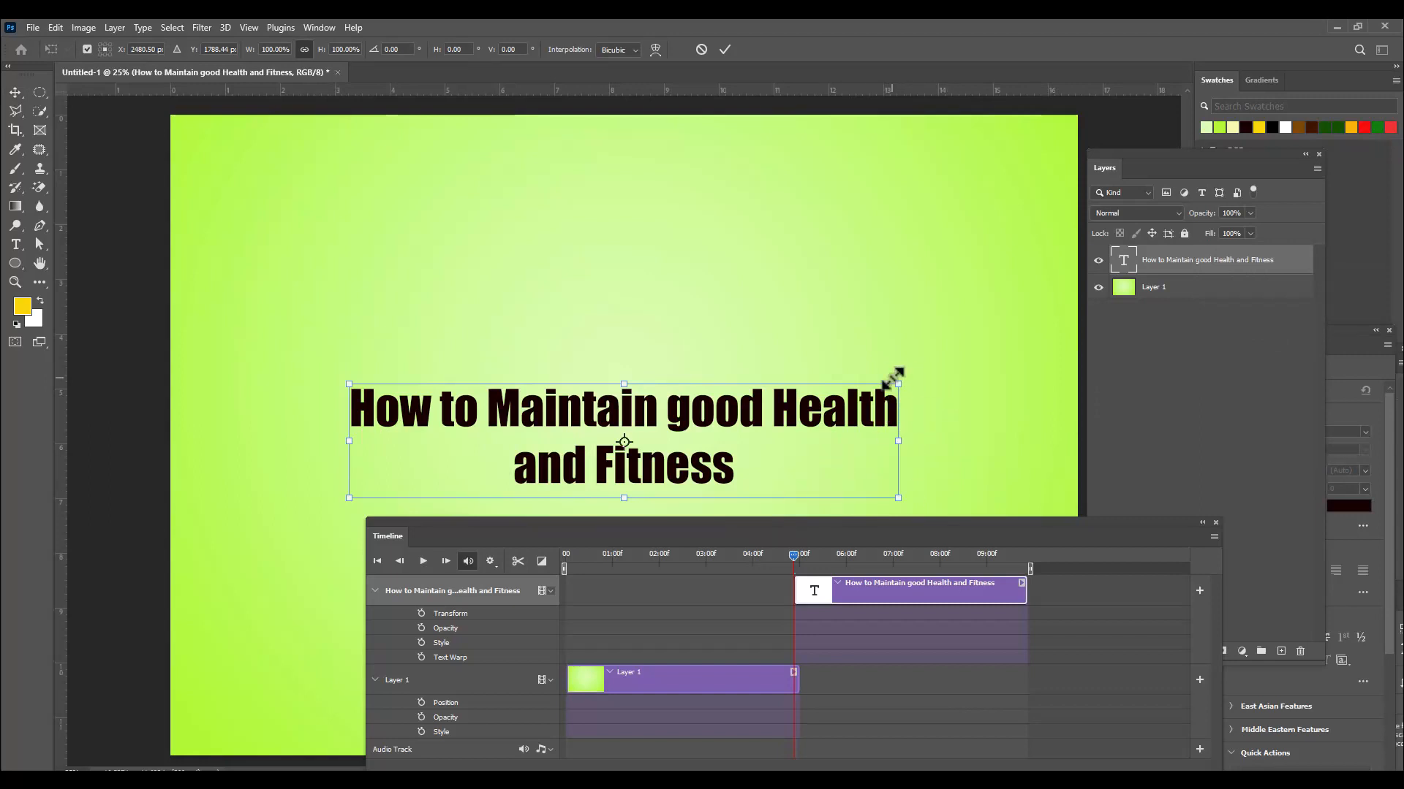
drag(899, 381, 646, 437)
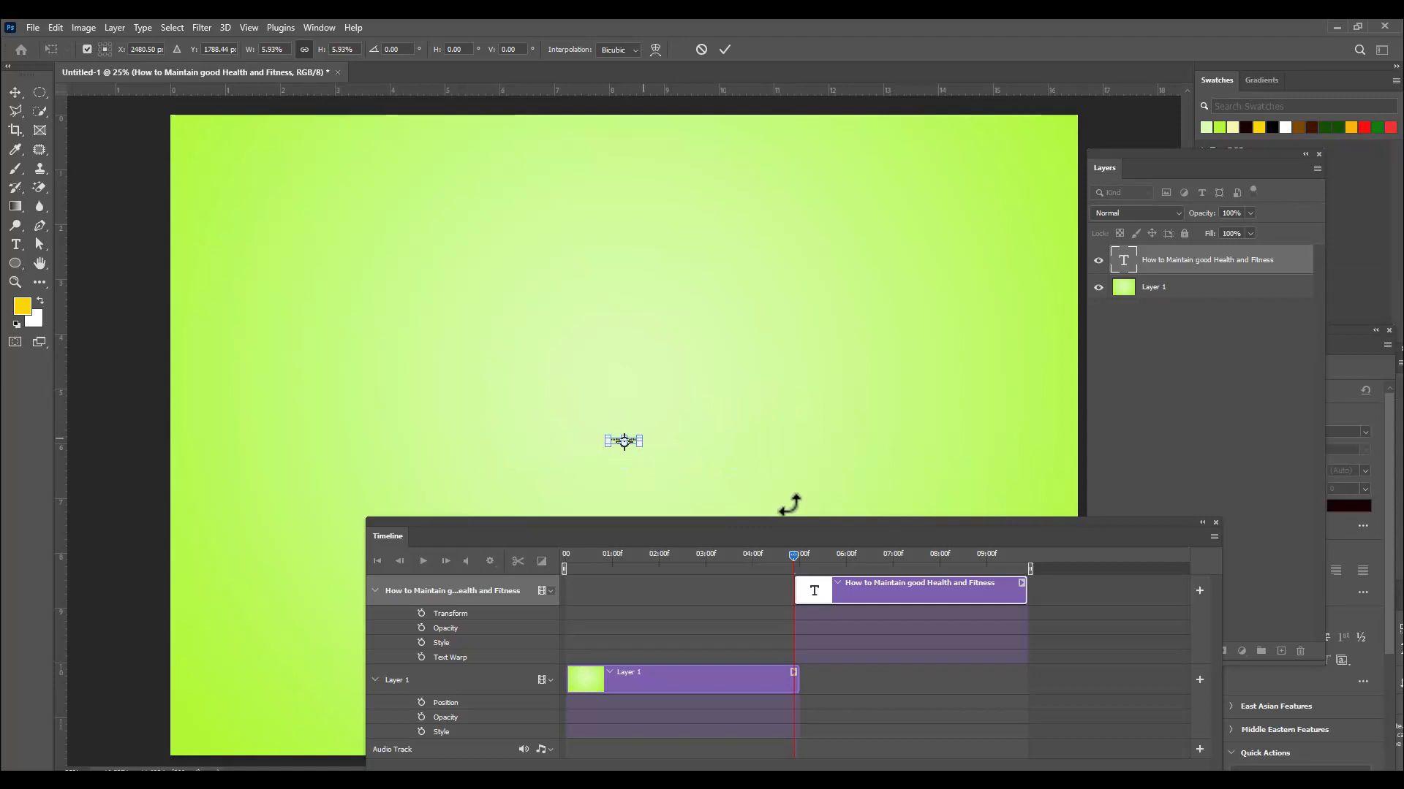
key(Return)
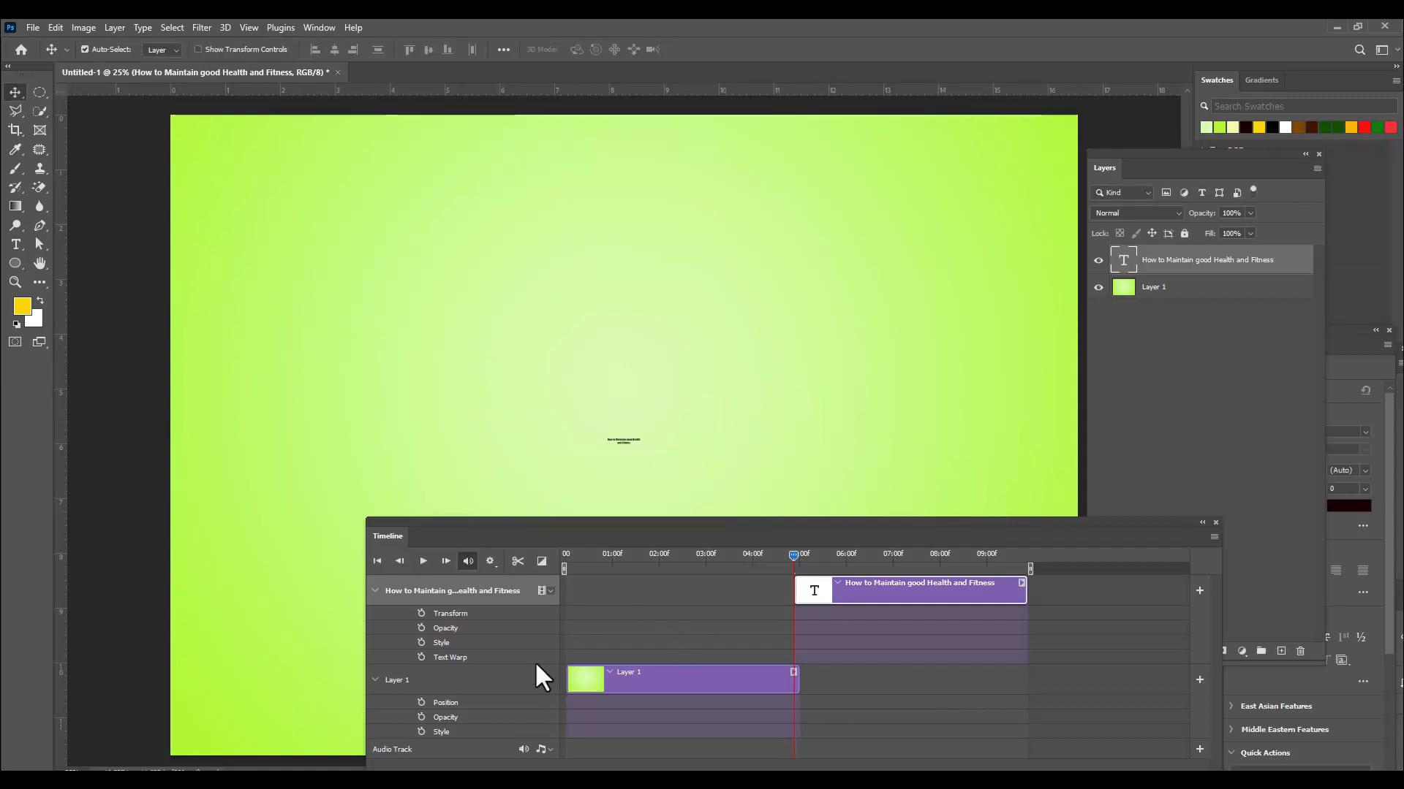
Set the text layer's opacity to 0% and start Transform and Opacity keyframes for it at 0:00:04:26.
click(1250, 233)
drag(1230, 231, 1181, 231)
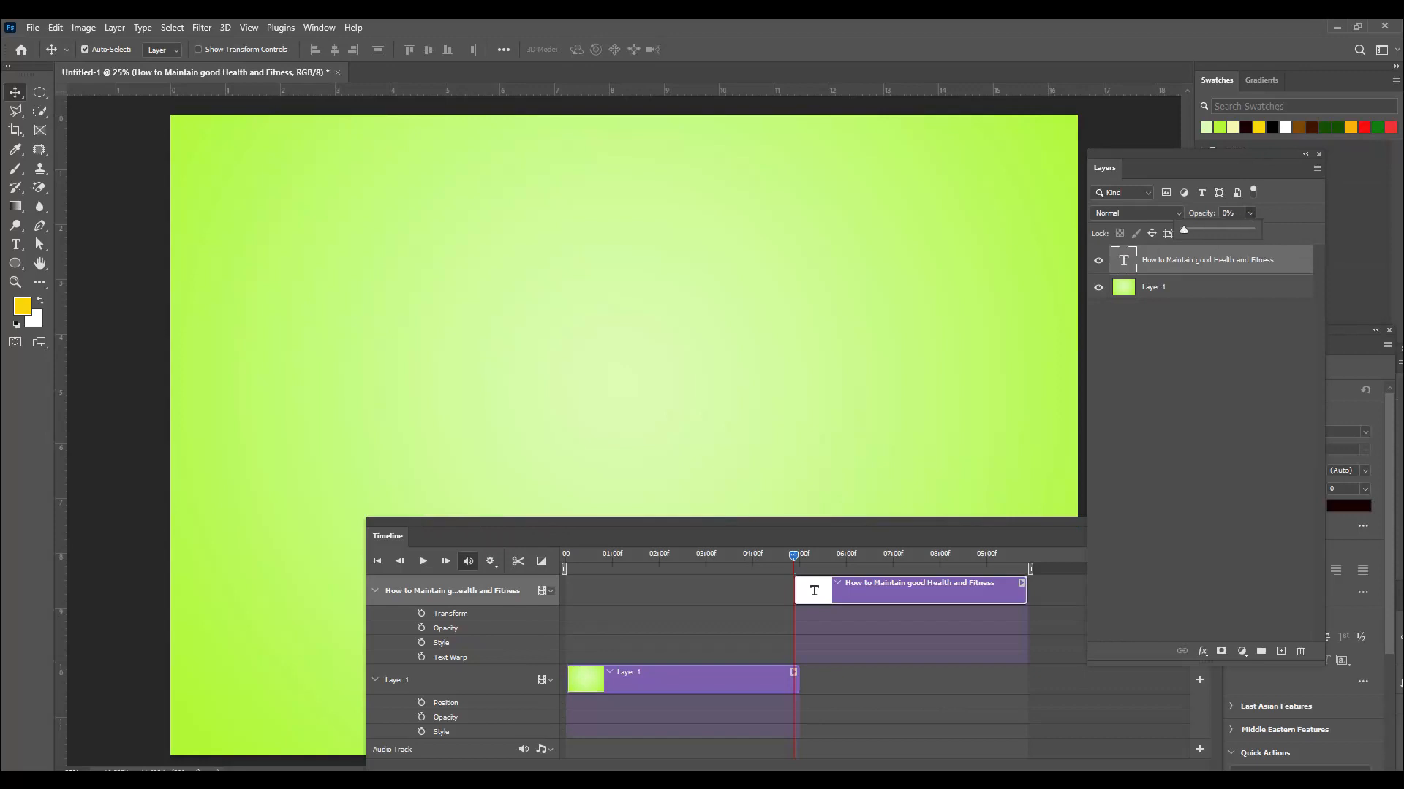
drag(634, 523, 650, 462)
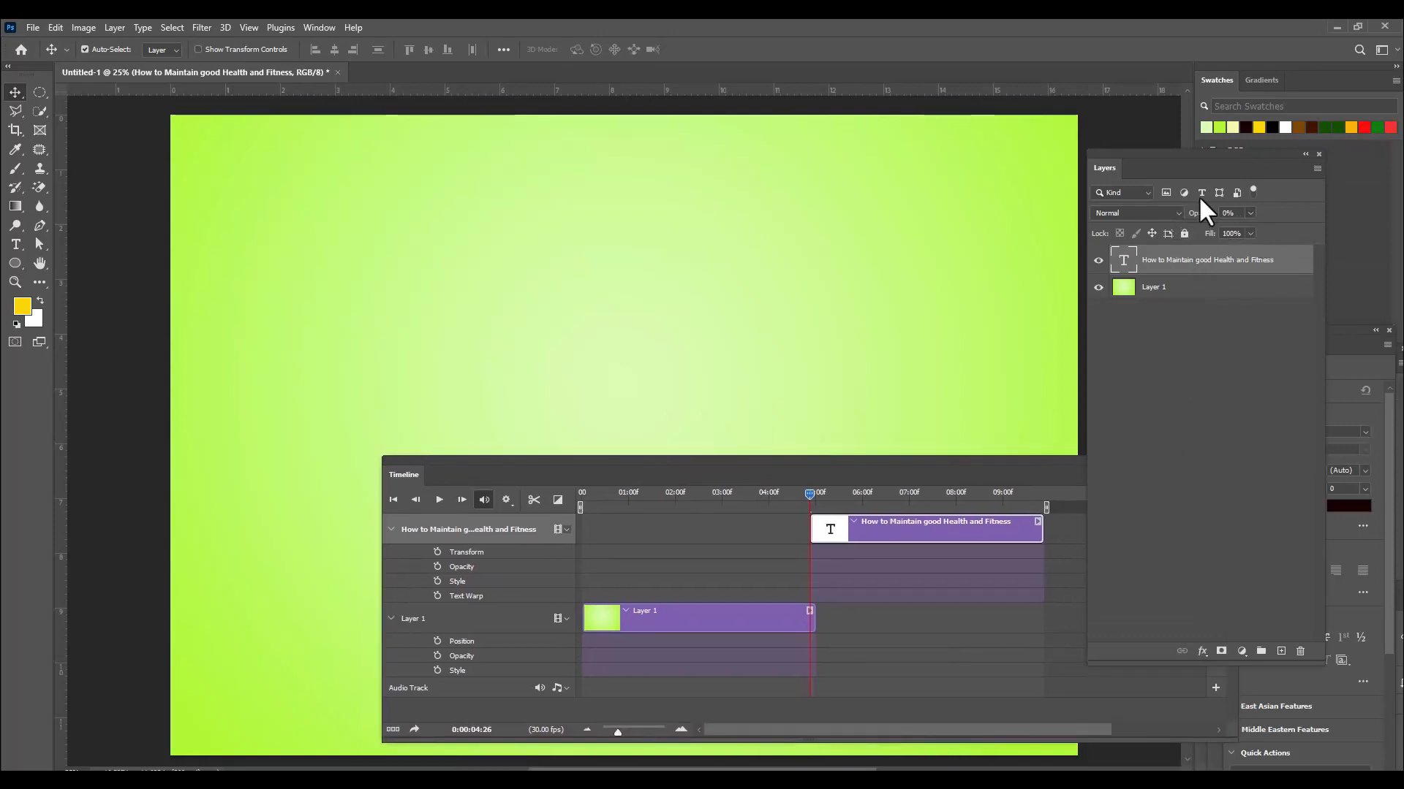
click(630, 461)
drag(629, 458, 629, 474)
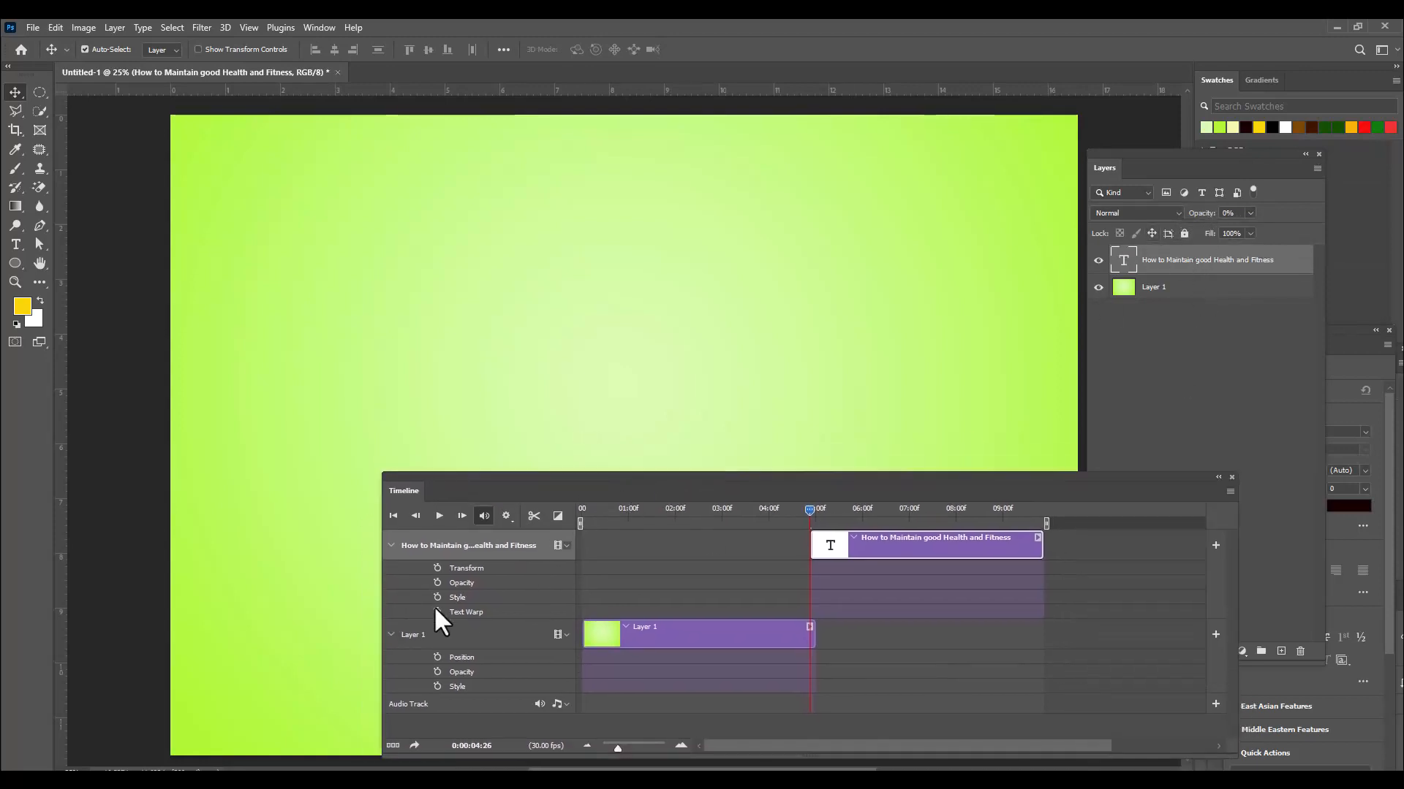
click(437, 567)
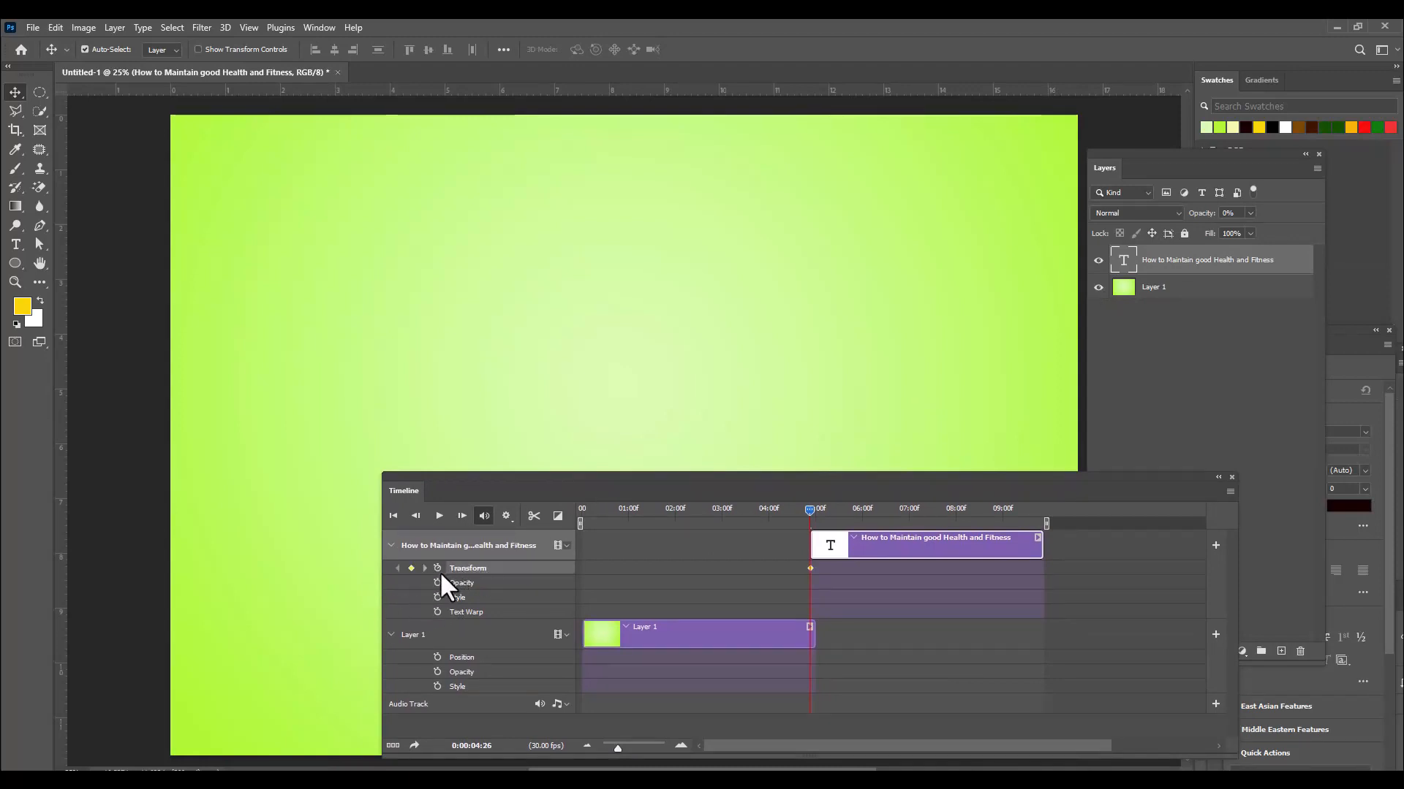
click(436, 583)
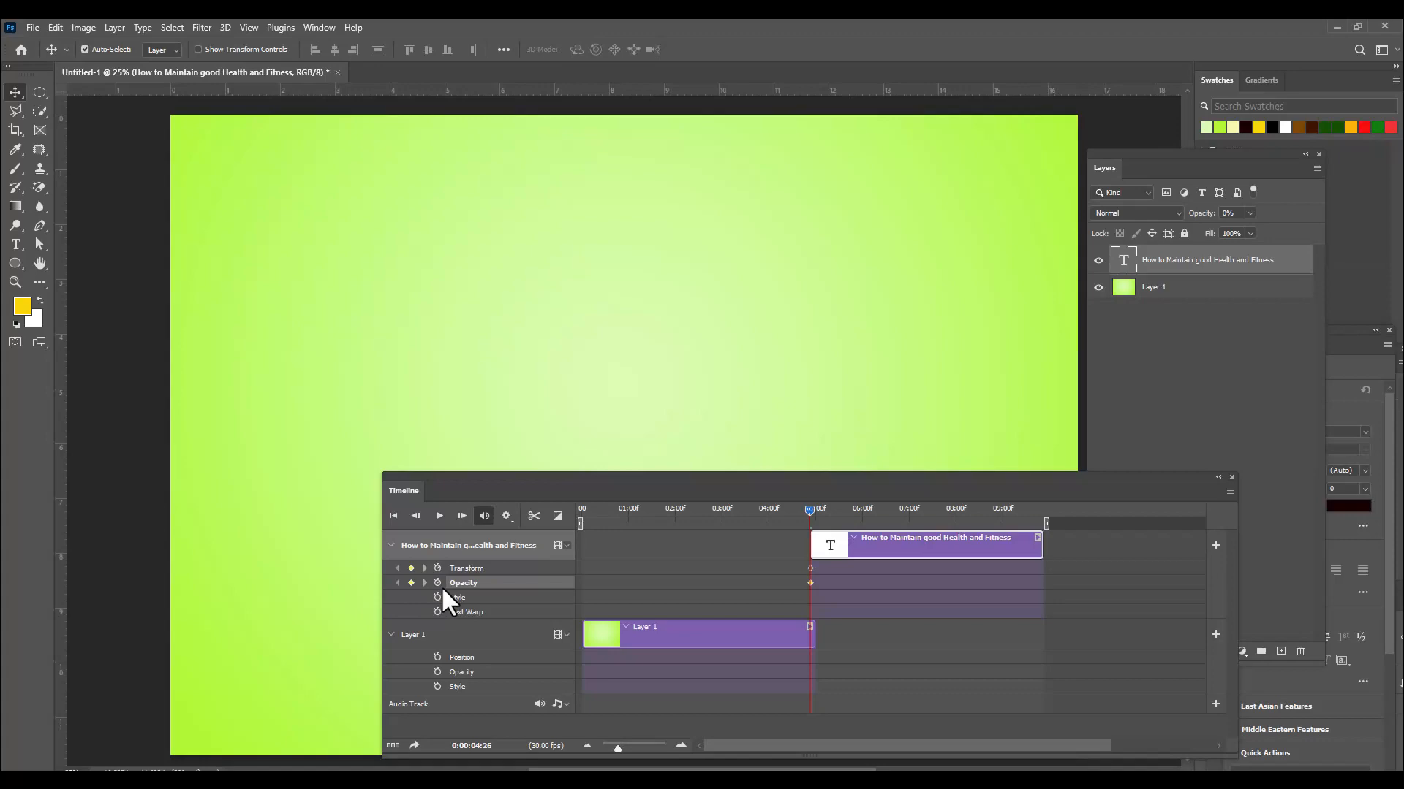
Extend the Layer 1 background clip on the timeline so it ends together with the headline text clip.
drag(753, 476, 795, 593)
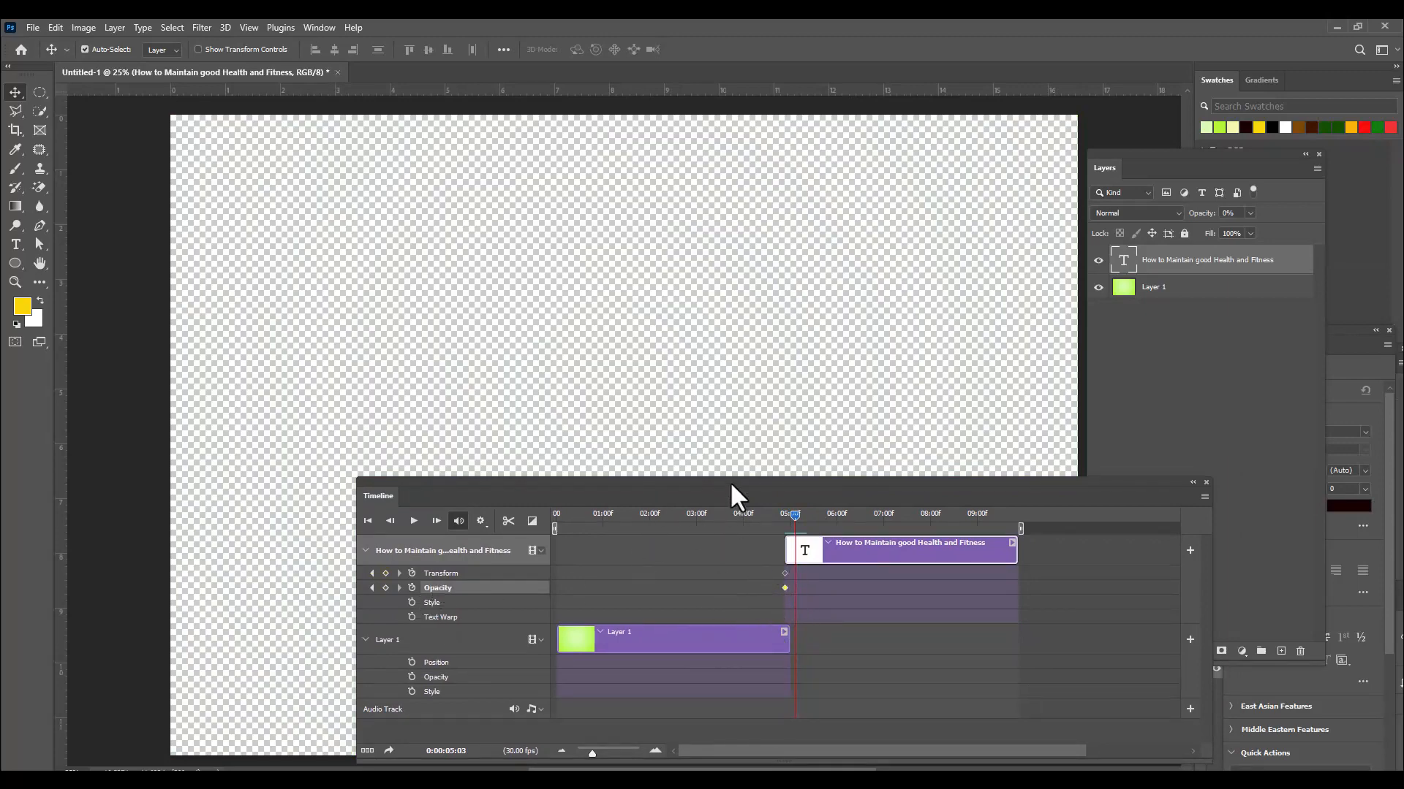
drag(730, 482, 713, 482)
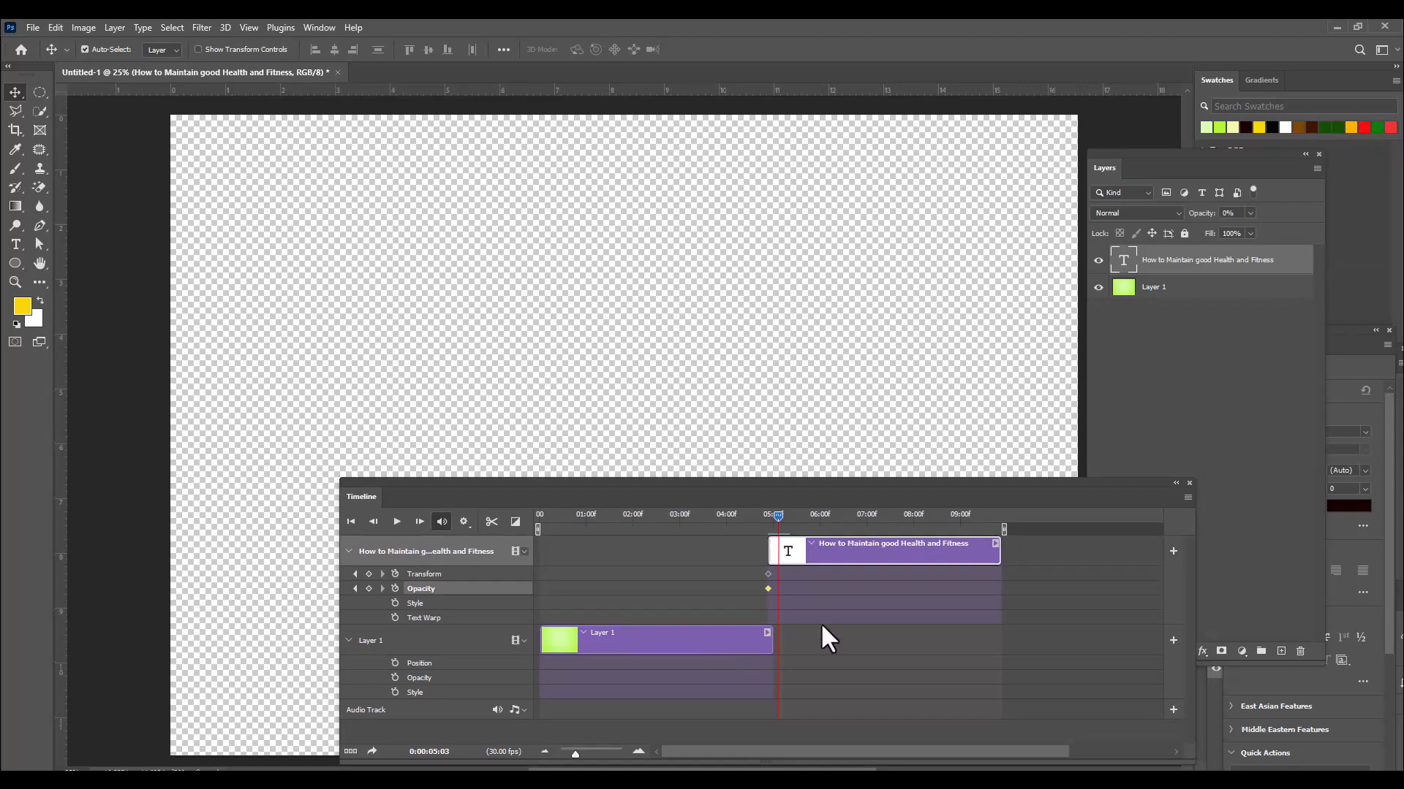
drag(819, 482, 798, 484)
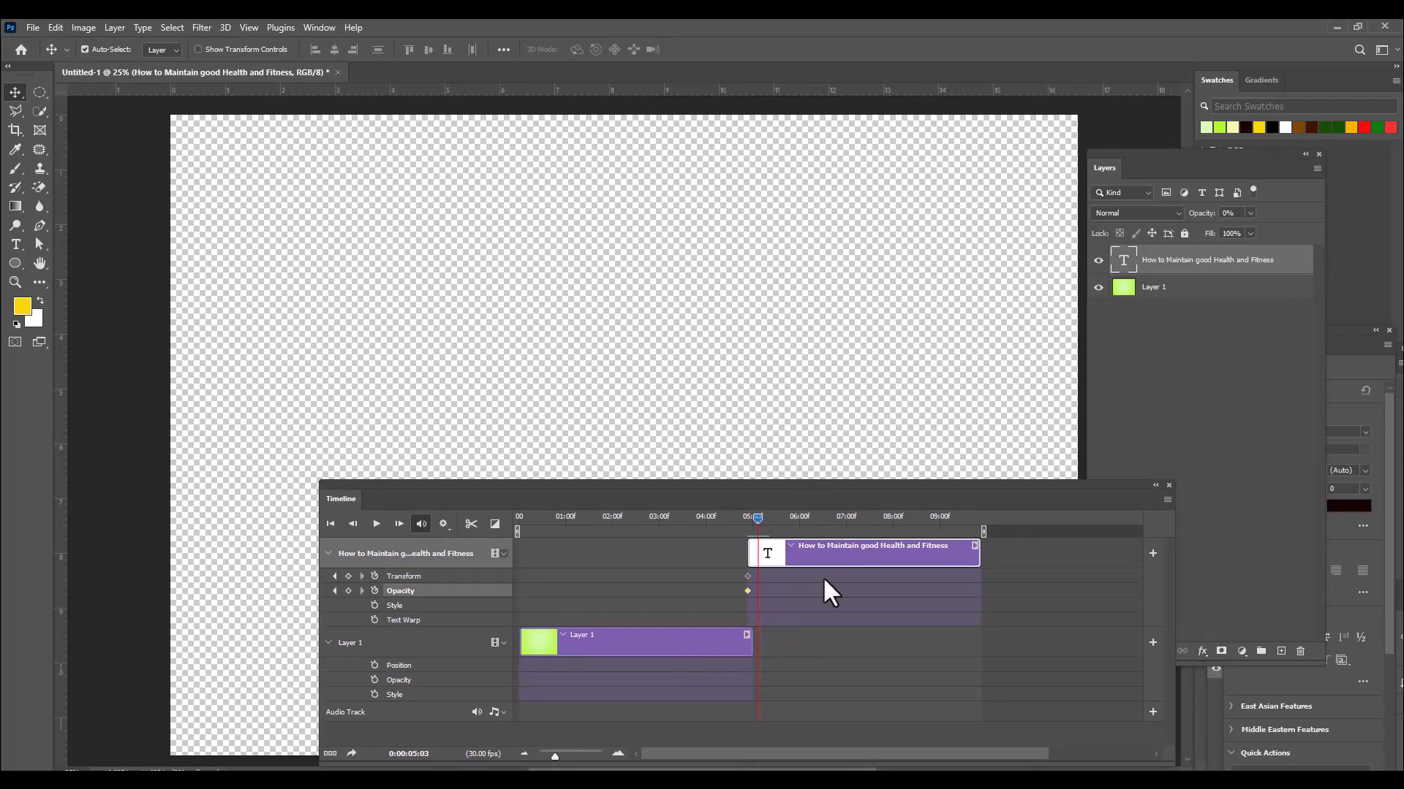
click(783, 518)
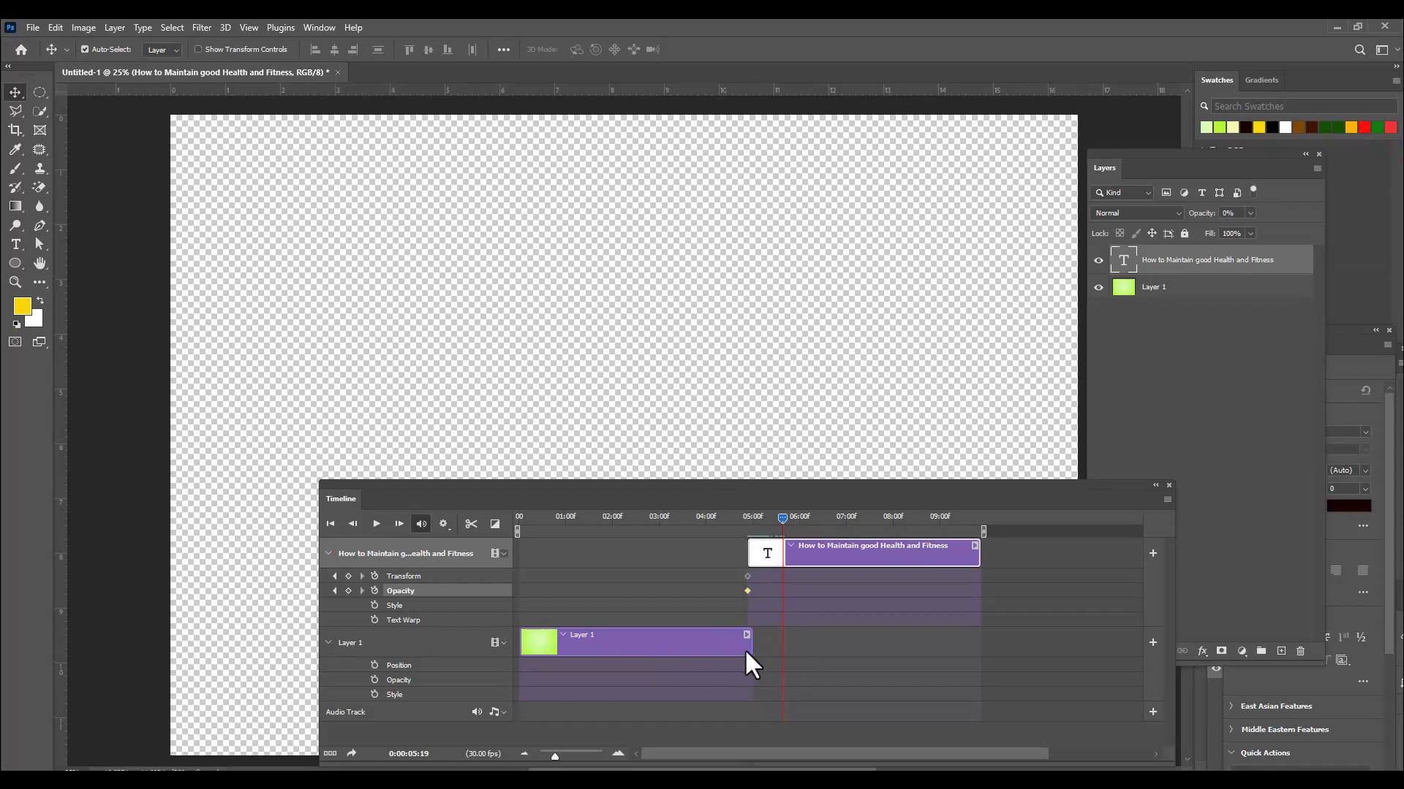
drag(752, 649, 976, 655)
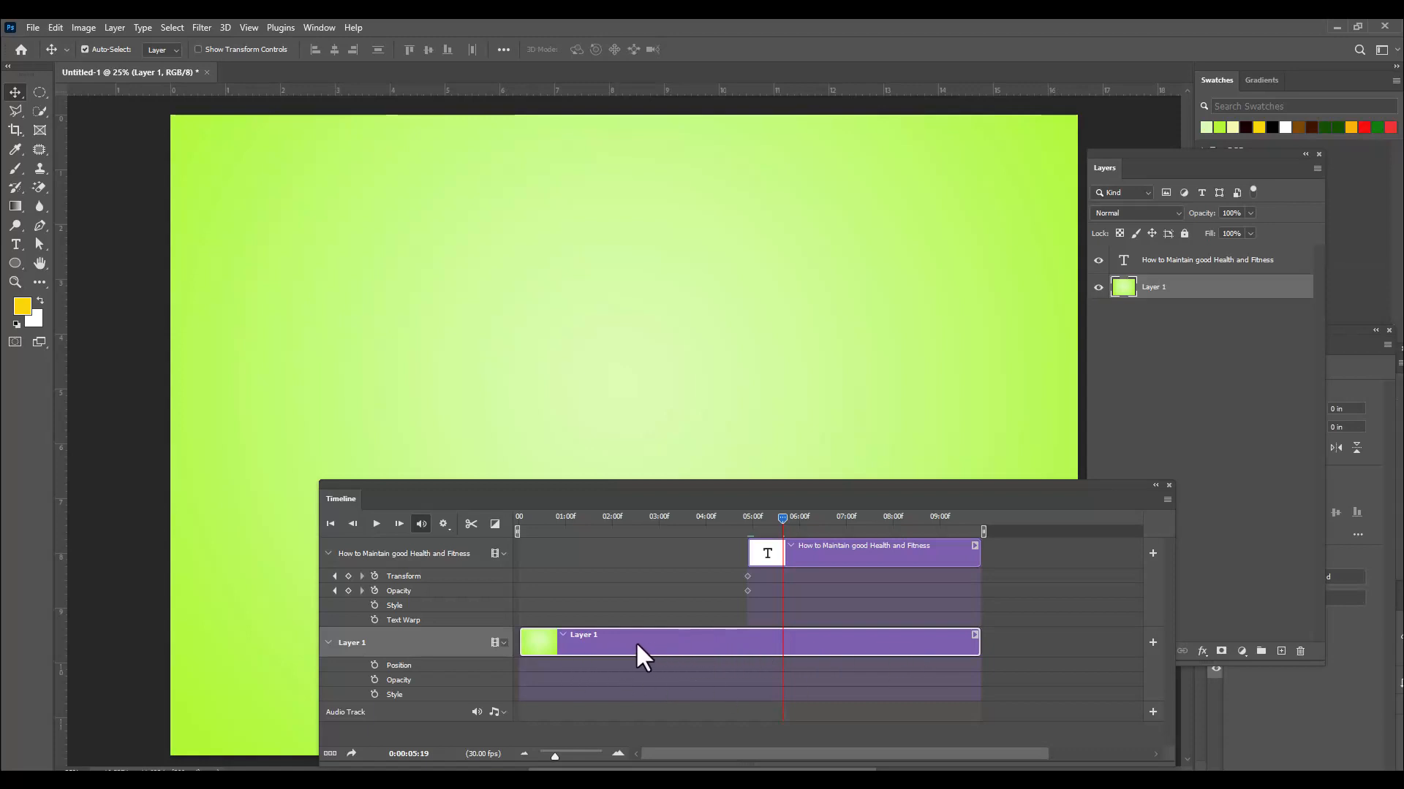
With the playhead at about 06:00, scale the headline text up to about 2603% so it nearly spans the canvas width.
drag(782, 517, 797, 581)
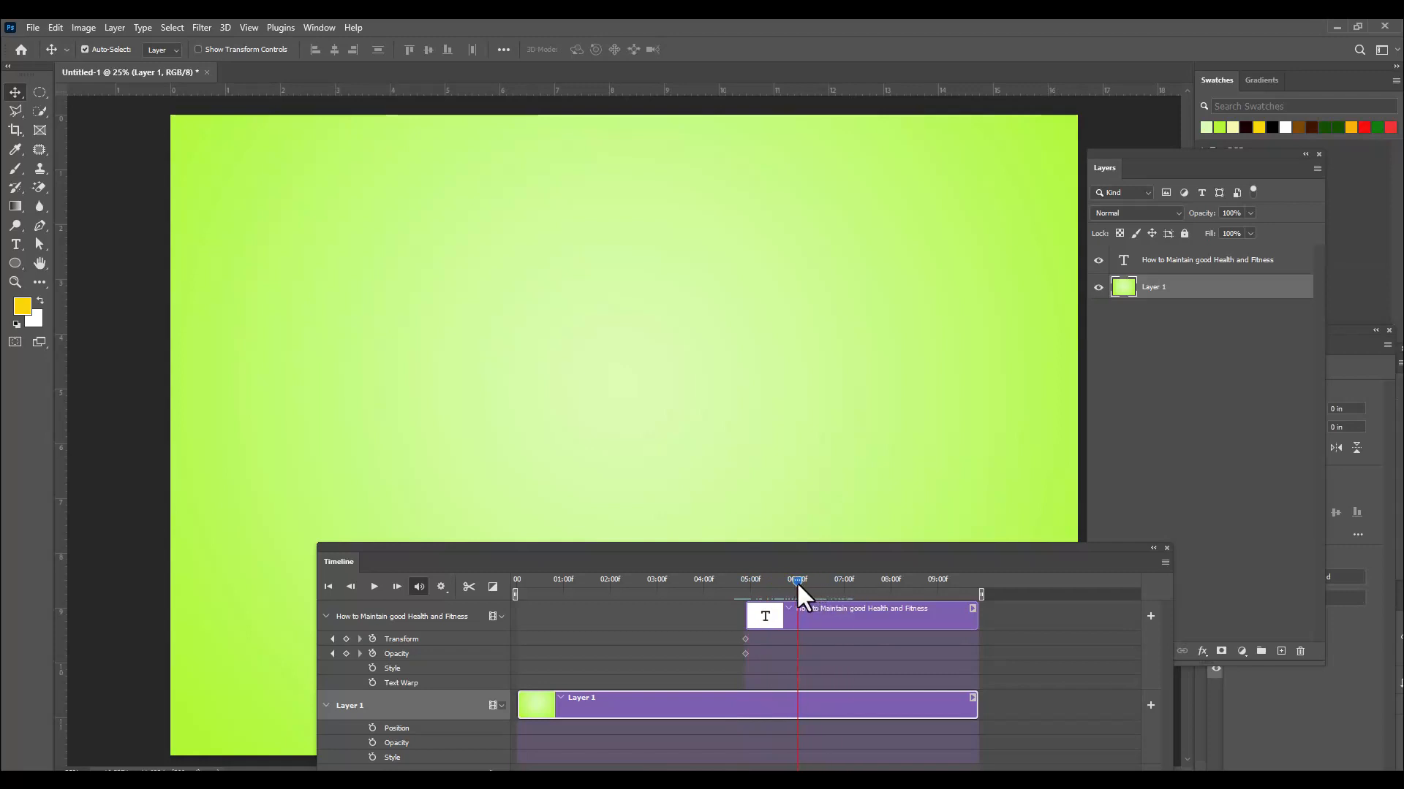
drag(748, 542, 725, 549)
key(ctrl+t)
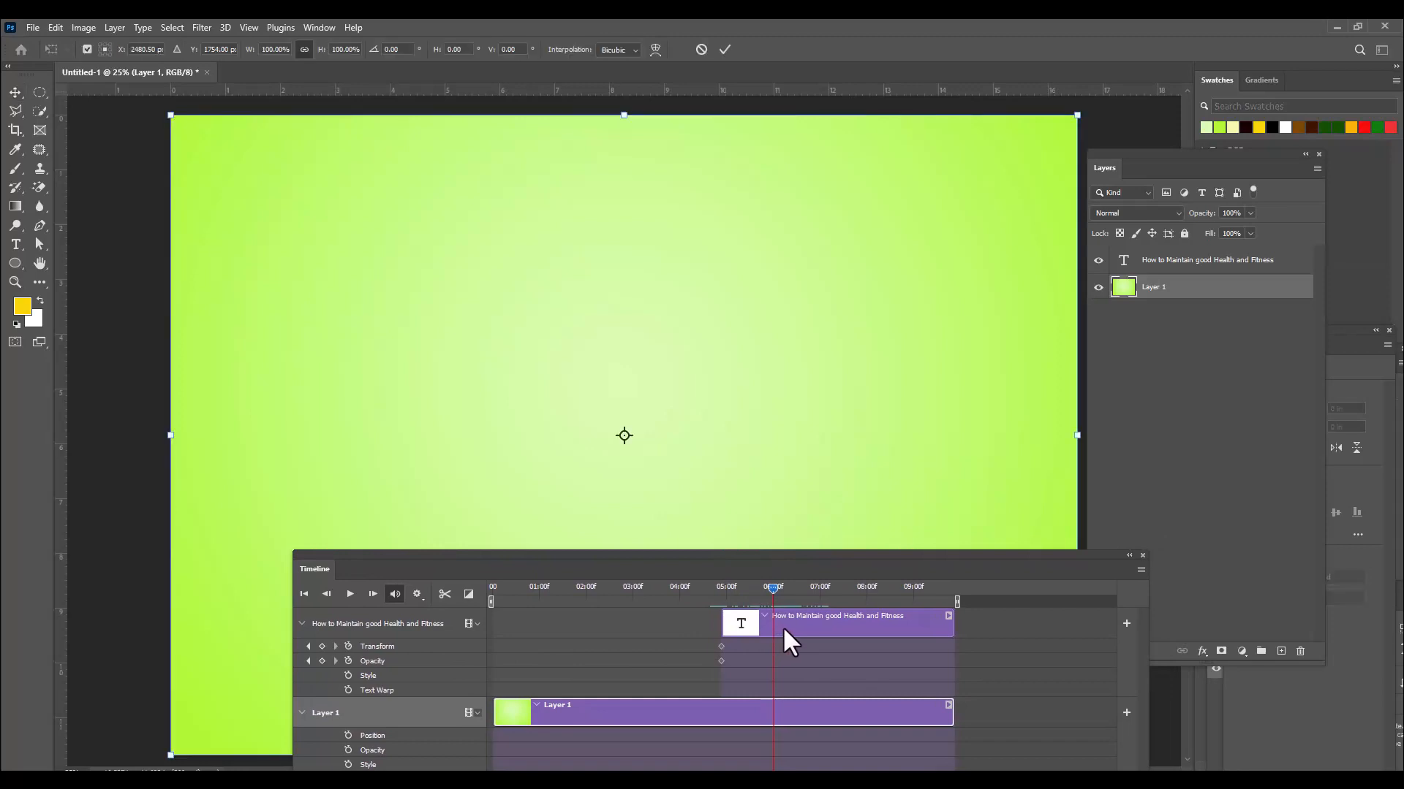
key(Return)
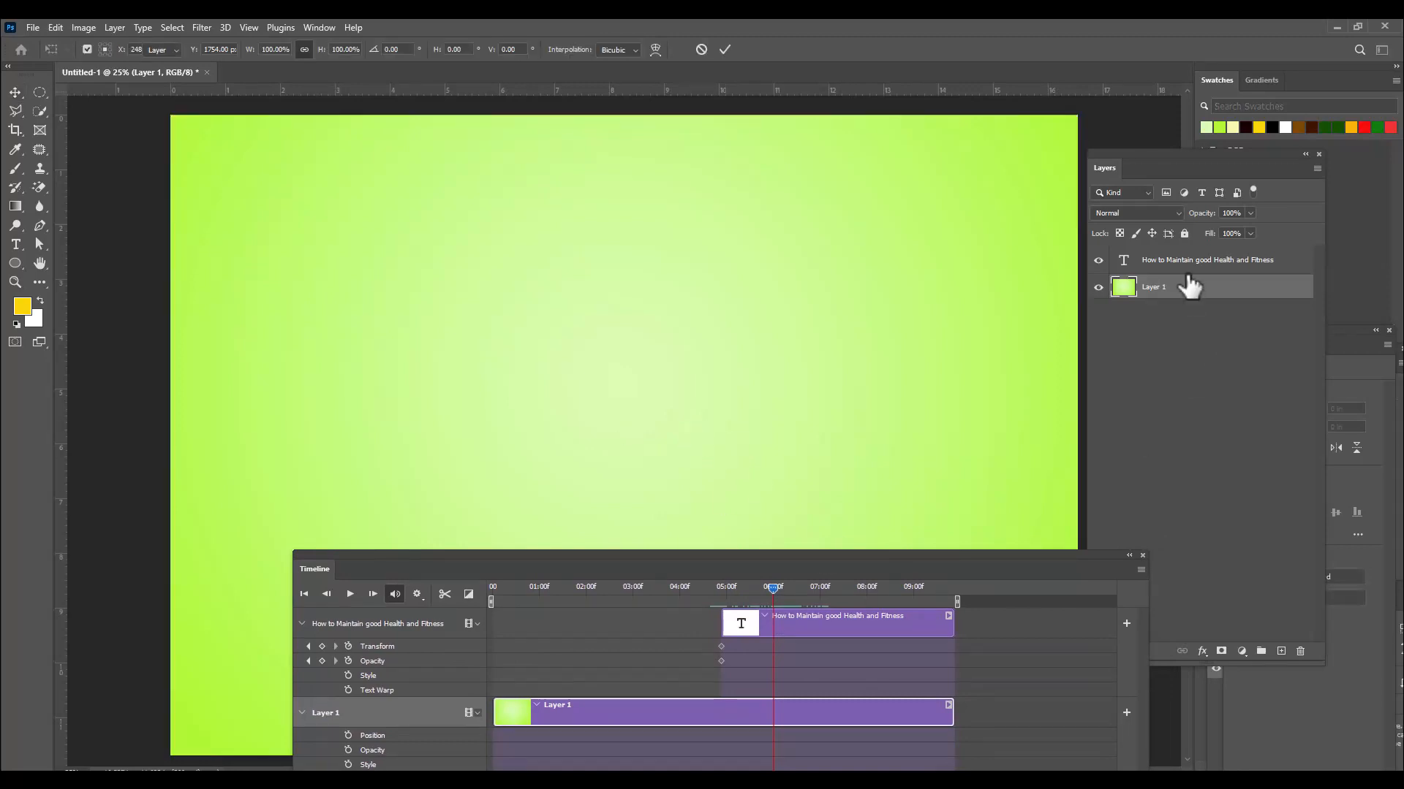
click(1184, 261)
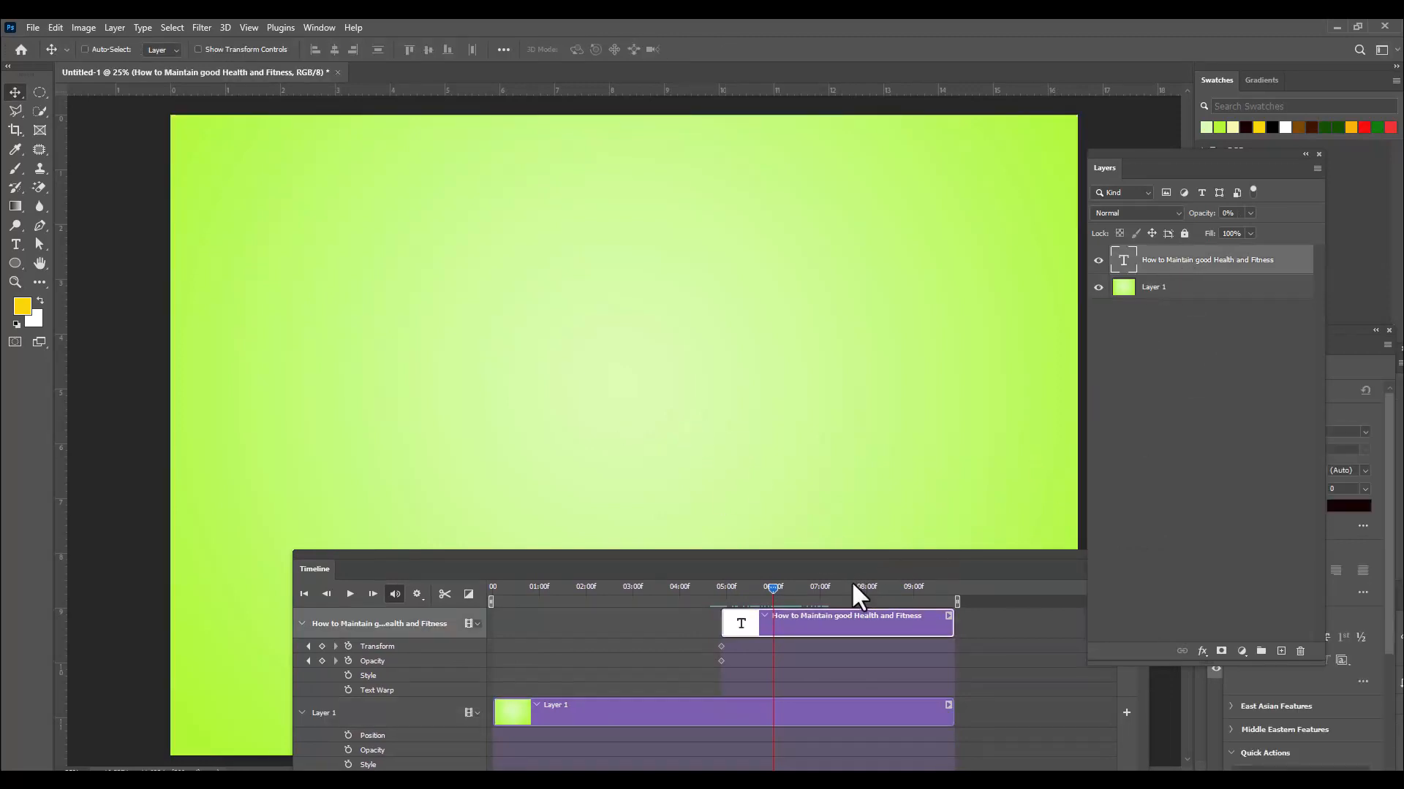
key(ctrl+t)
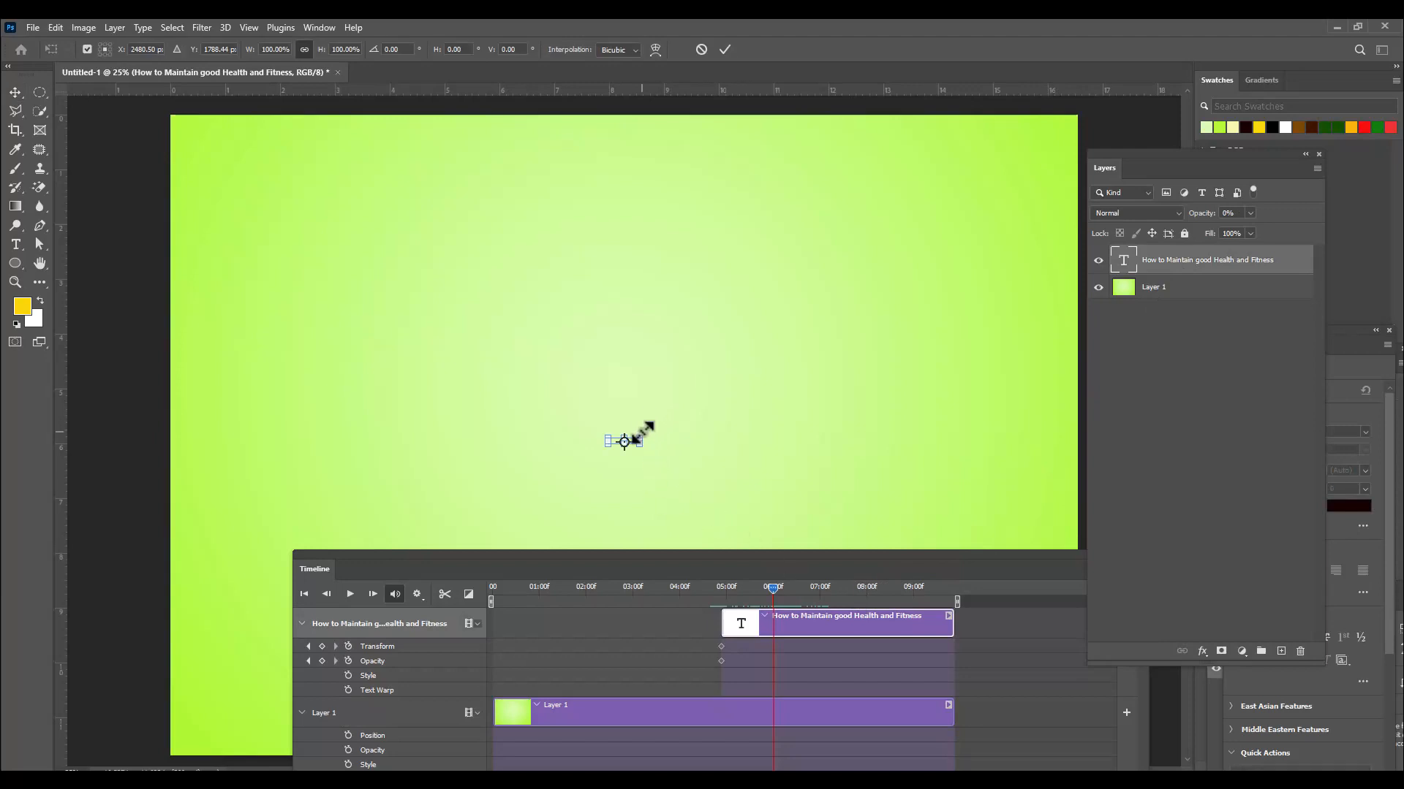
drag(643, 434, 1050, 332)
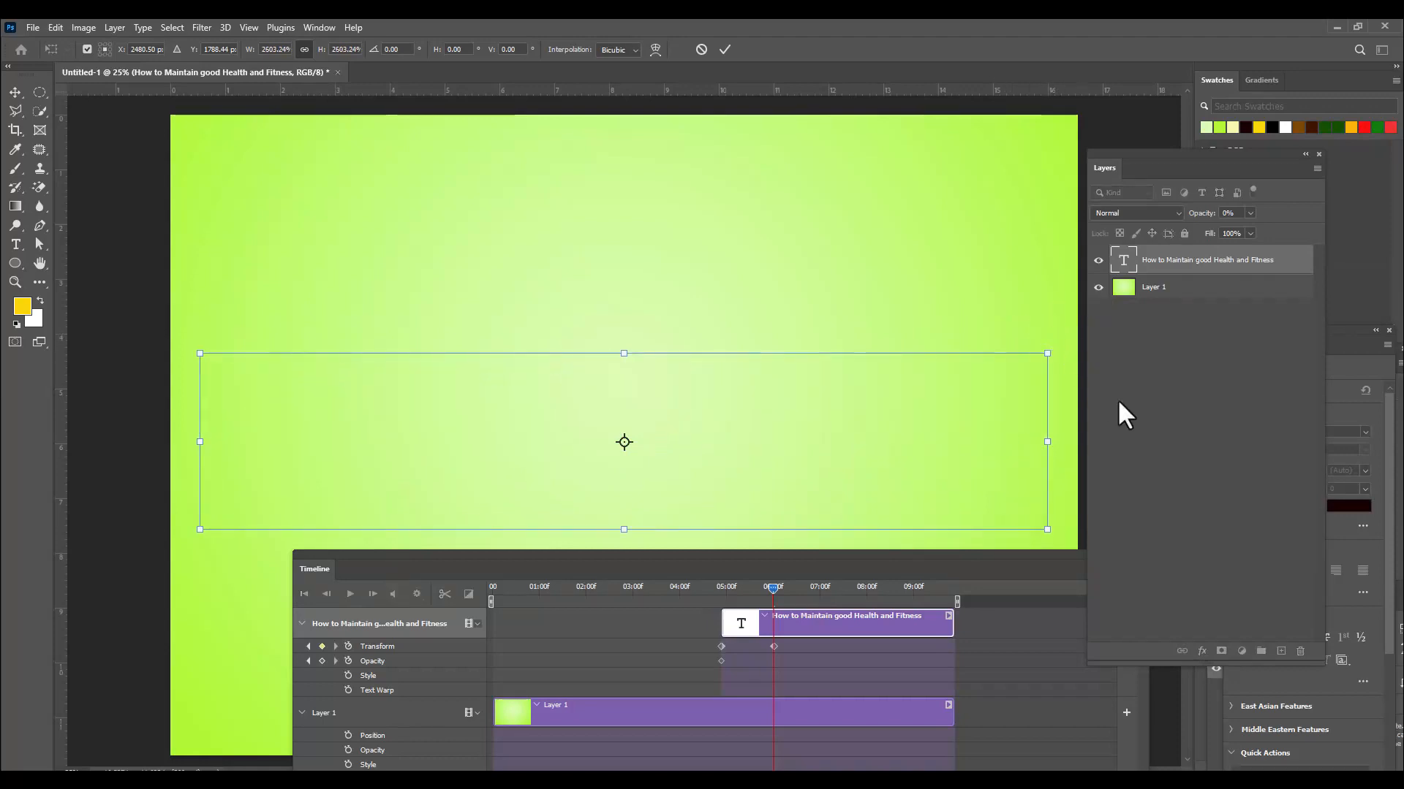
Raise the text layer's opacity to 100% at about 06:00 and commit the enlarged headline.
click(1250, 212)
drag(1248, 228, 1353, 228)
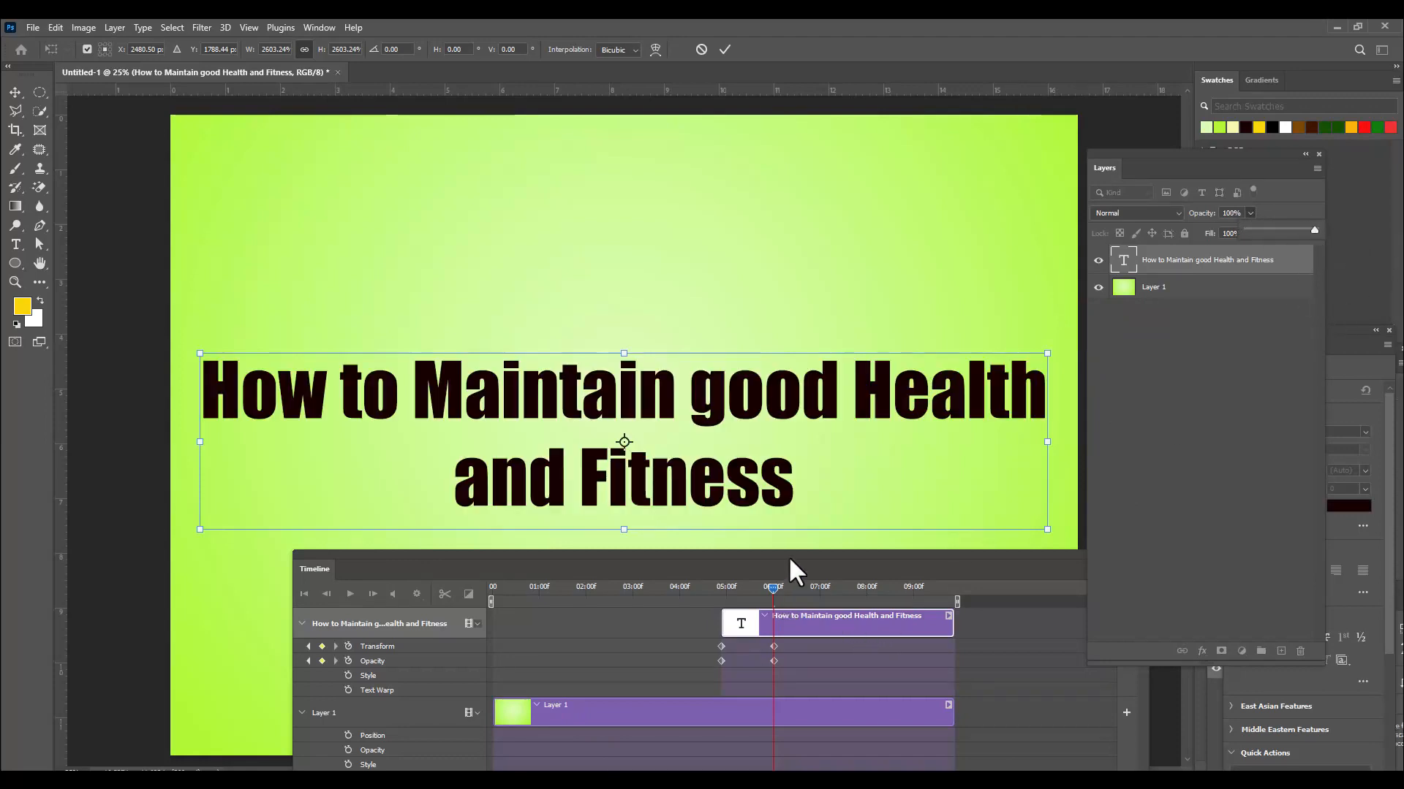
double_click(645, 428)
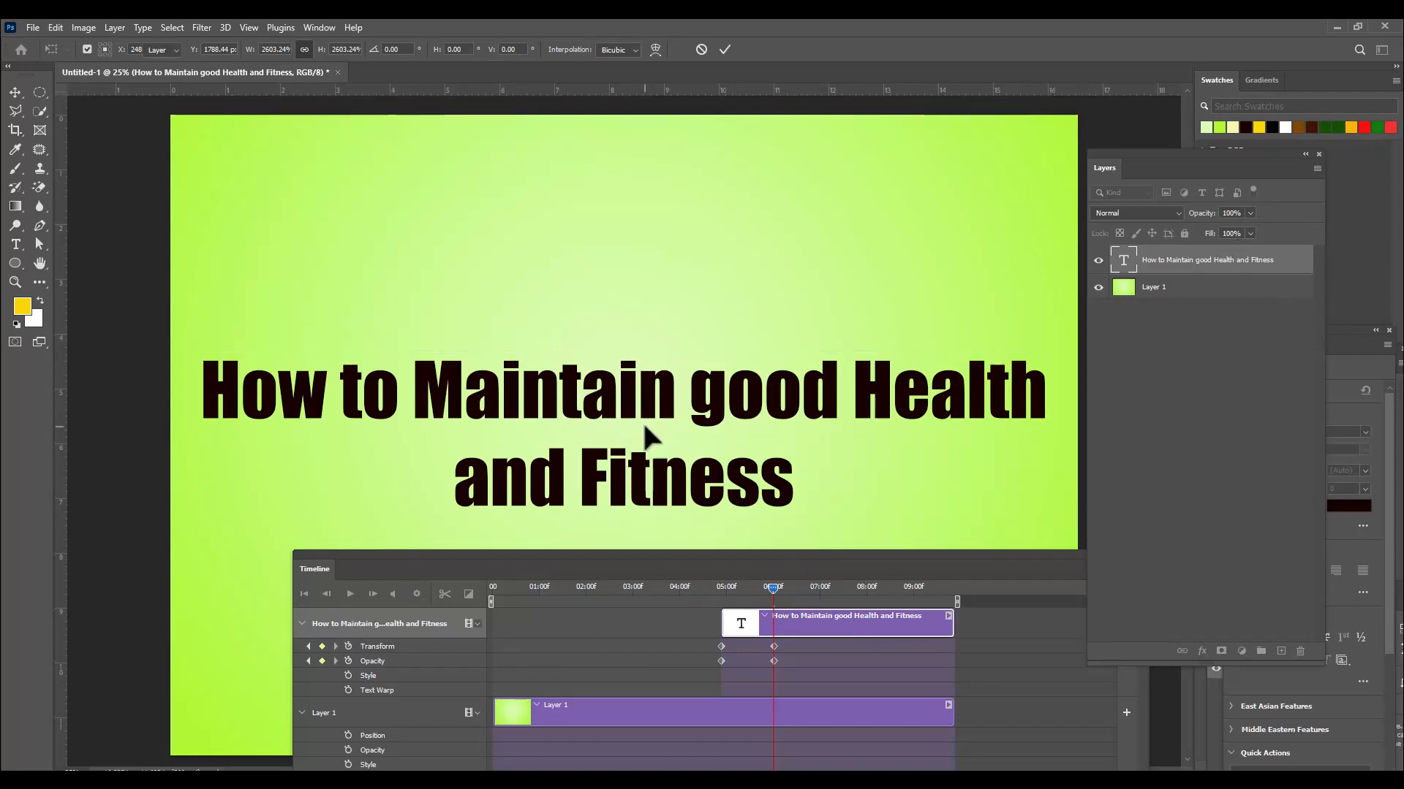
Move the headline text clip to the start of the timeline and extend its end to match the Layer 1 clip.
click(304, 595)
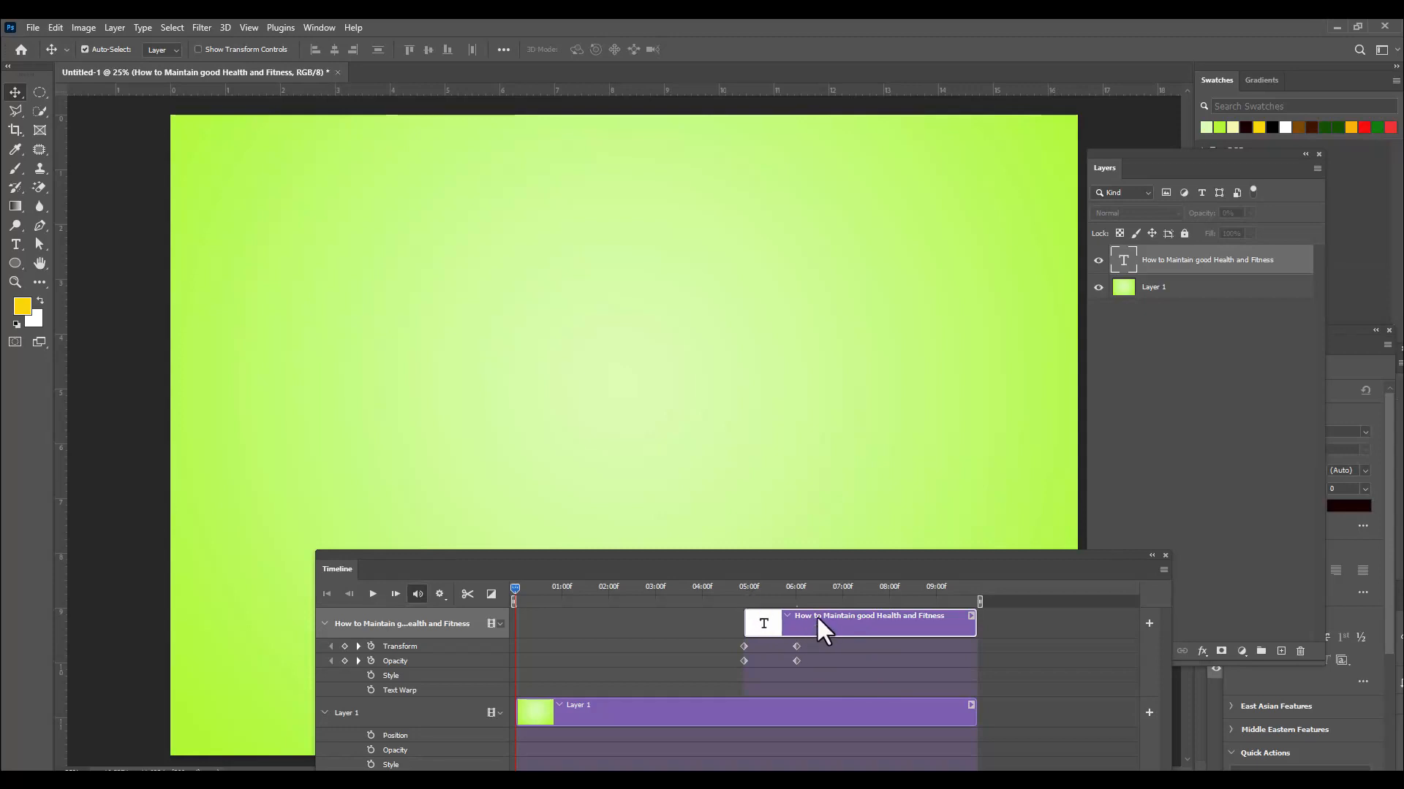
drag(842, 622, 607, 627)
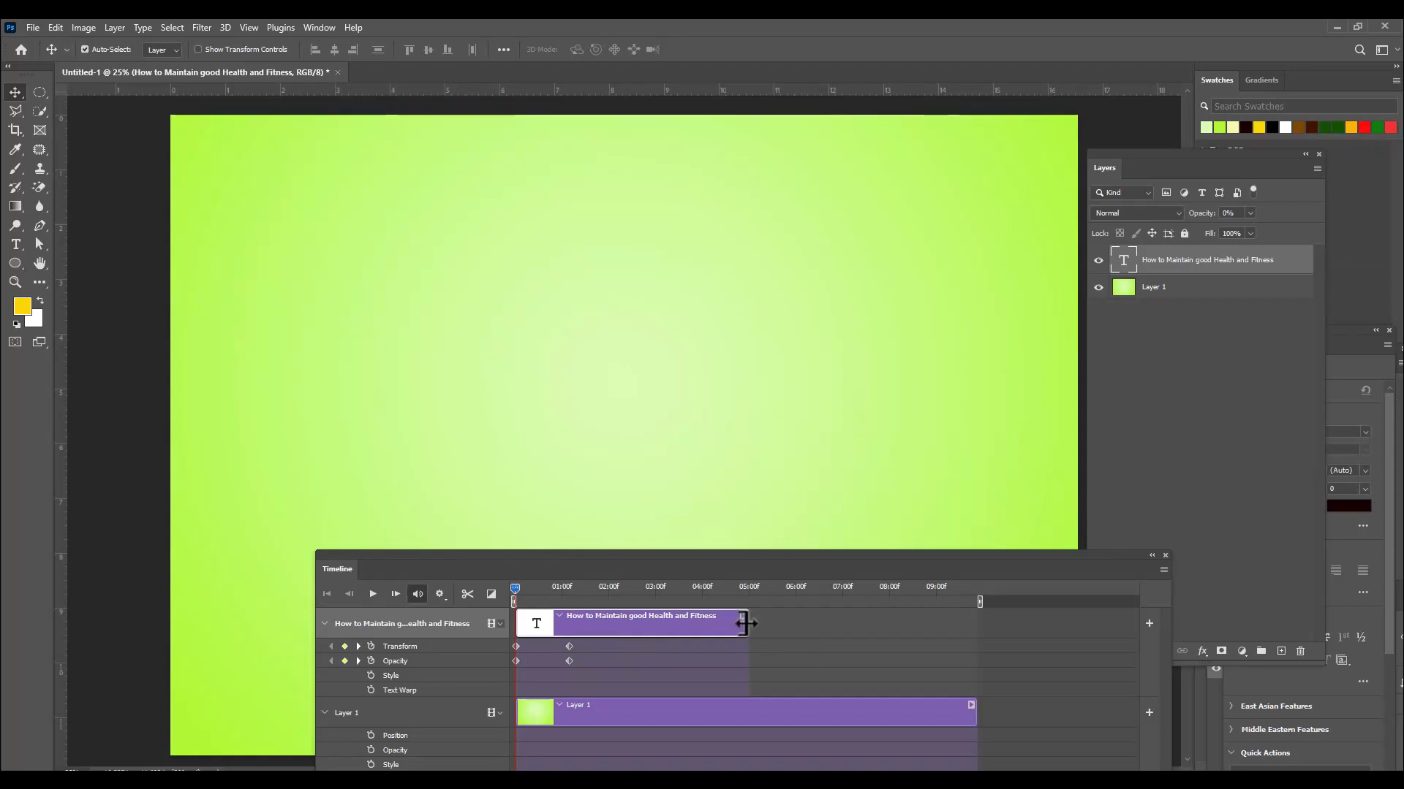
drag(746, 624, 971, 621)
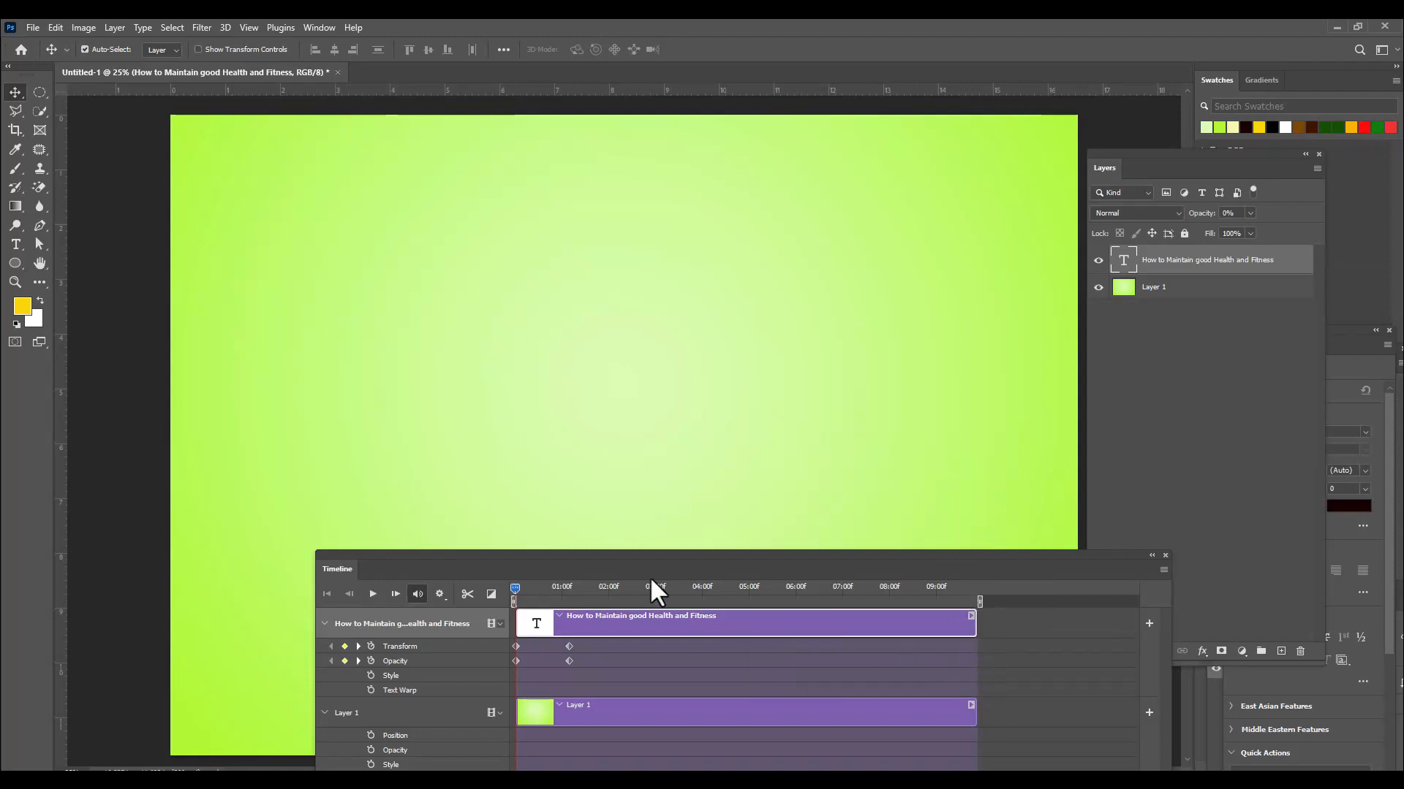
Move the Timeline panel off the headline and play the opening zoom-and-fade animation twice from the start.
drag(570, 550, 985, 531)
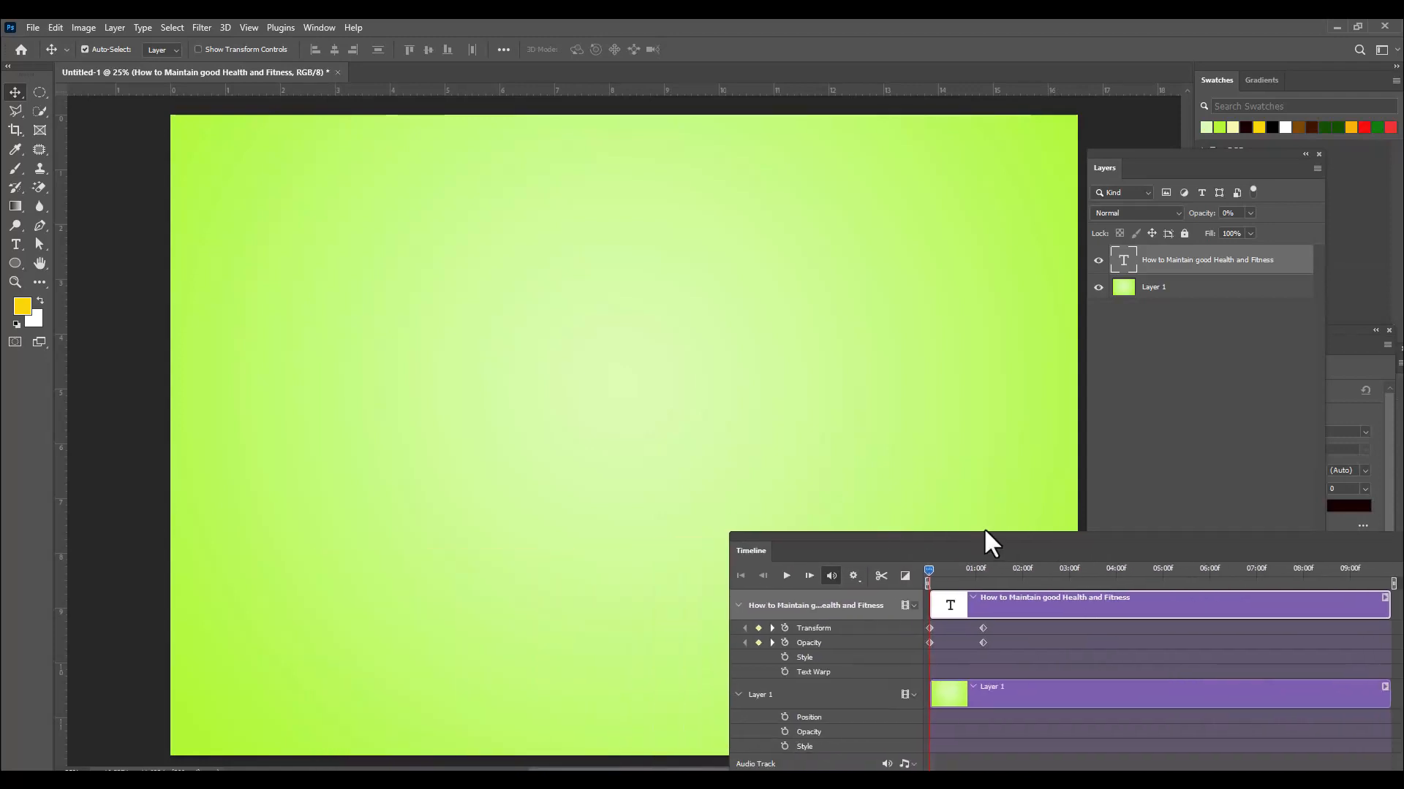
click(788, 577)
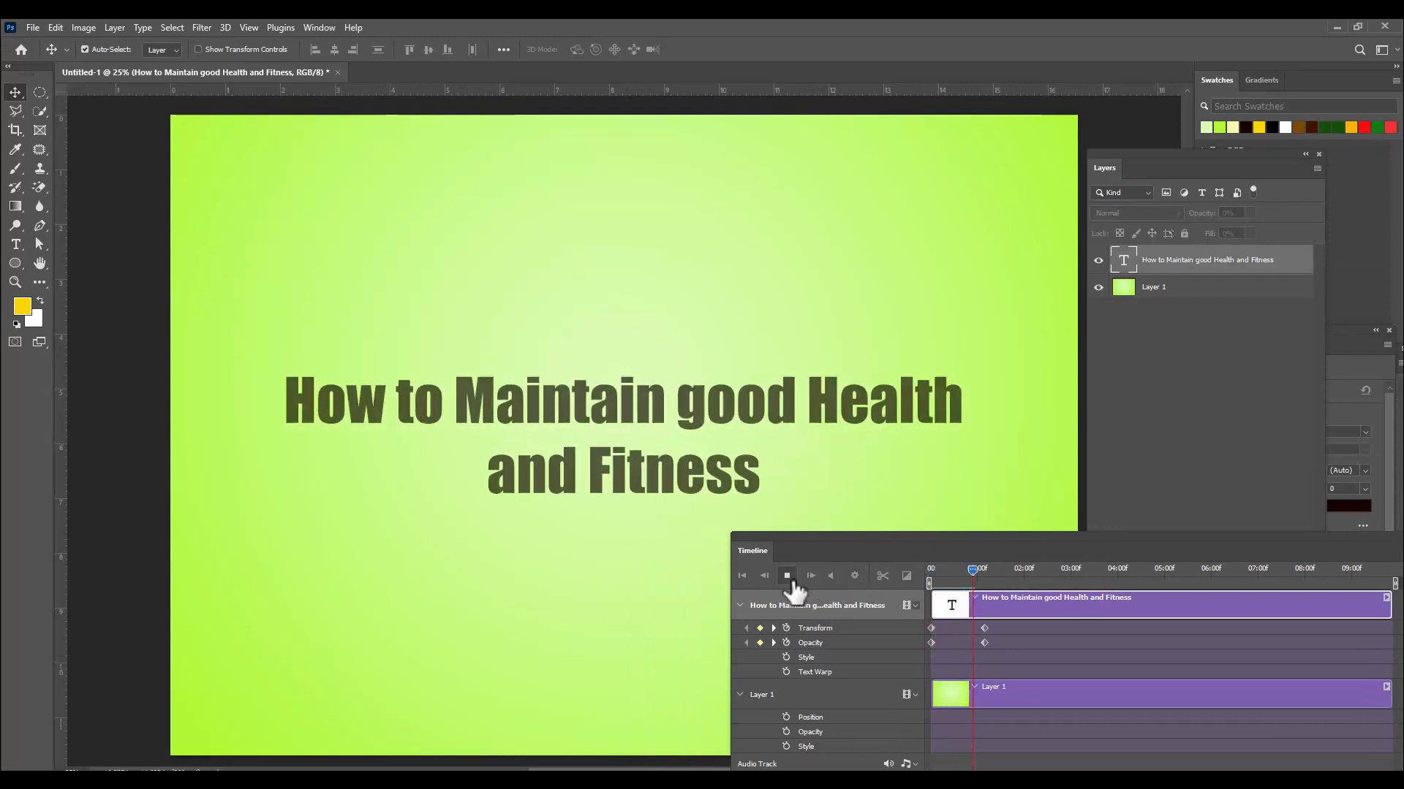
click(792, 580)
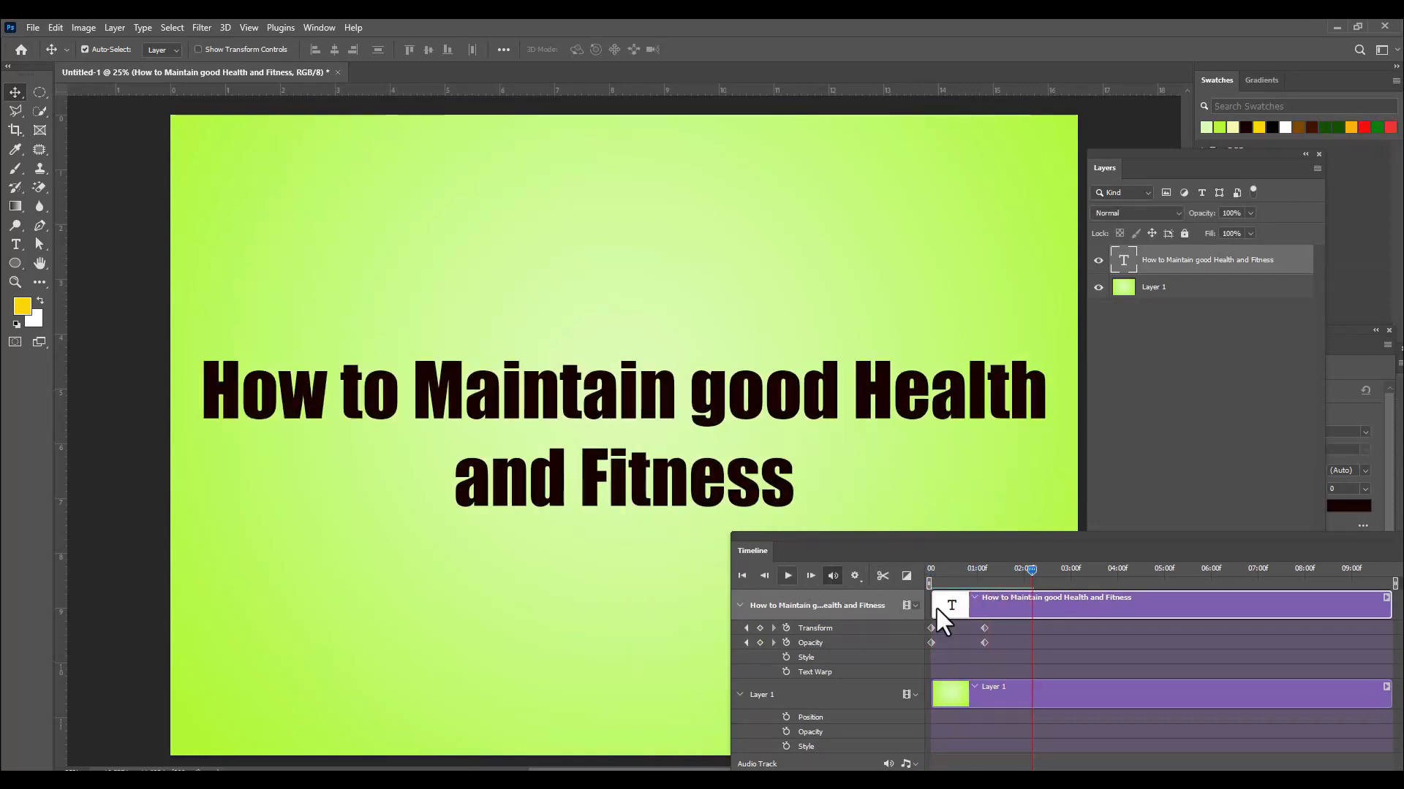
drag(1027, 572, 870, 574)
click(788, 577)
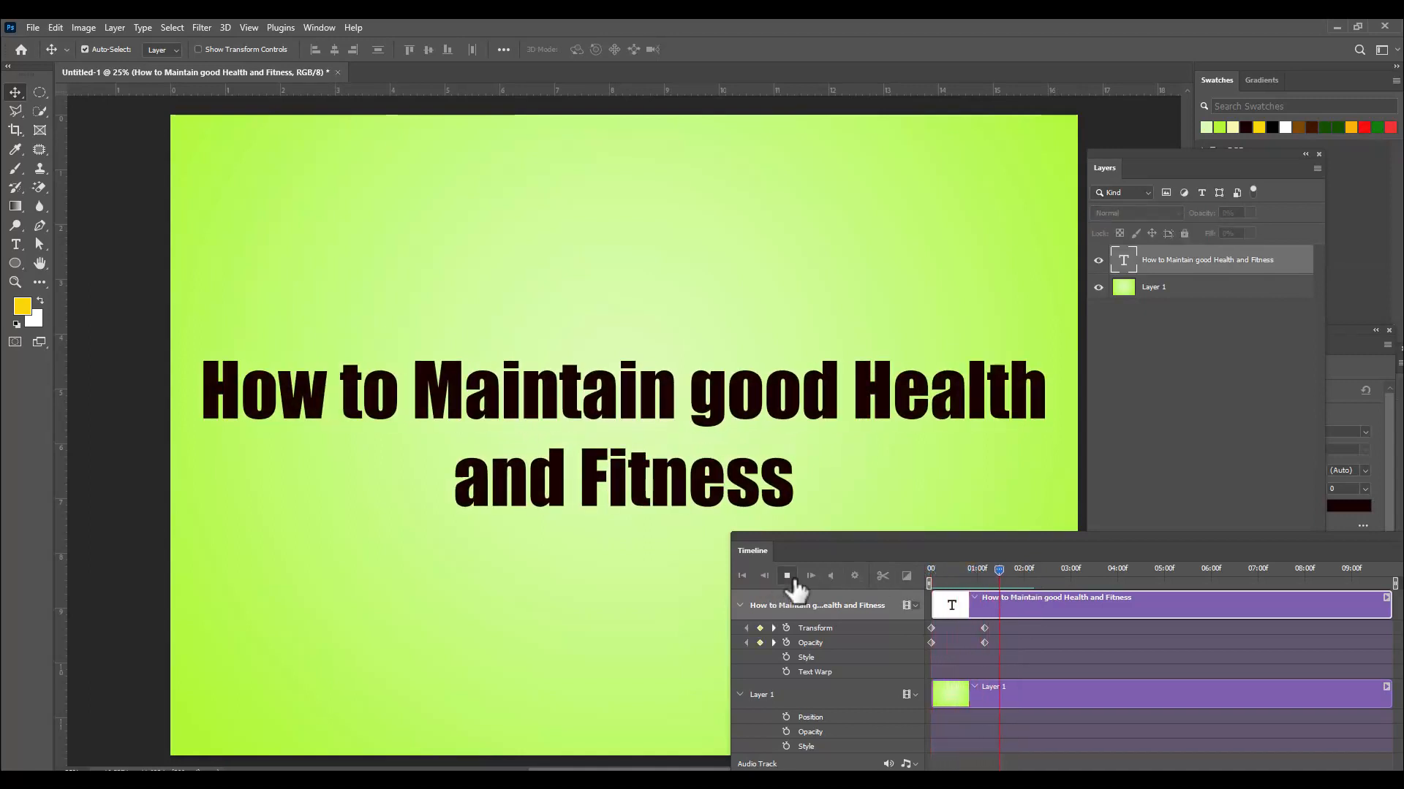
click(792, 581)
Place the playhead at 0:00:03:00 and reposition the Timeline panel over the lower part of the canvas.
drag(1000, 547, 836, 582)
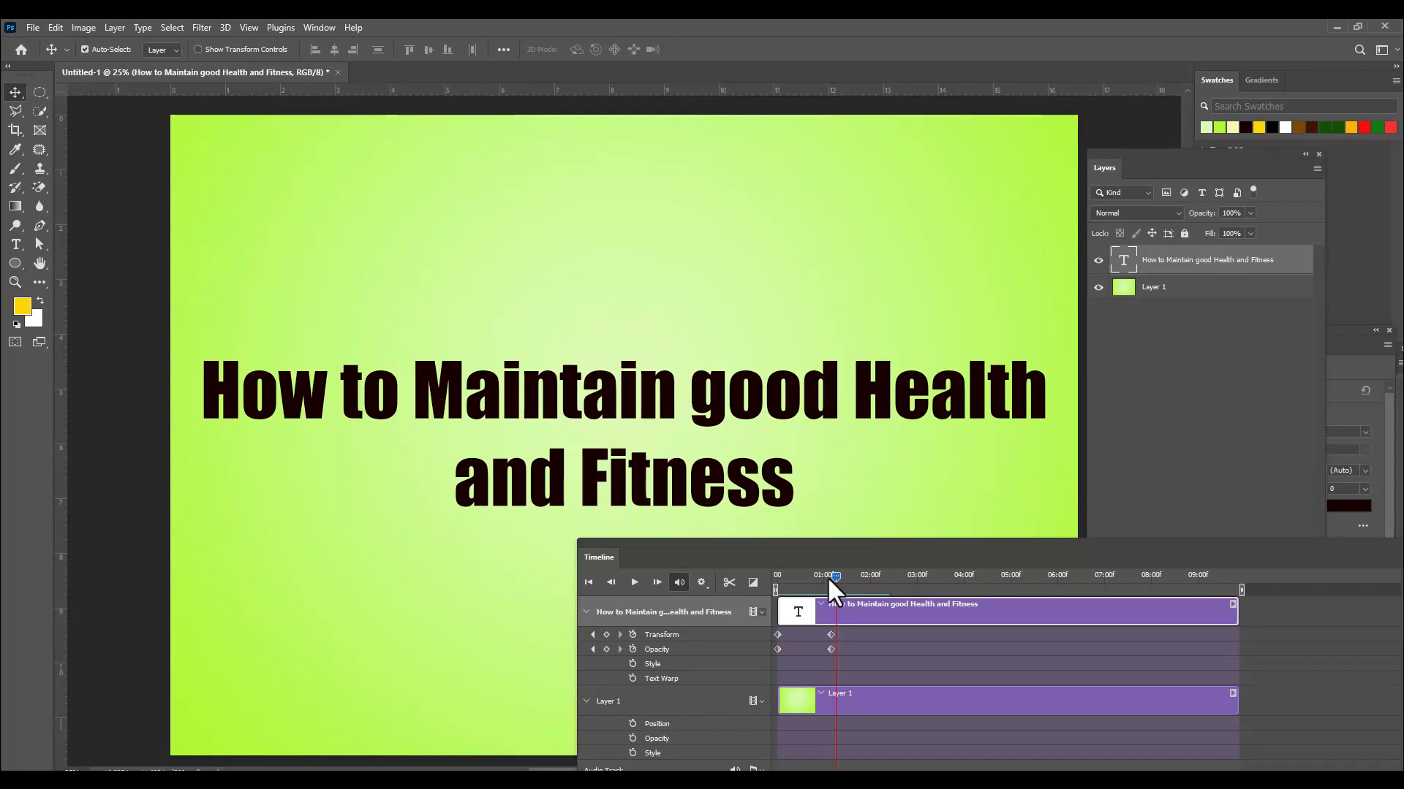
drag(833, 576, 968, 428)
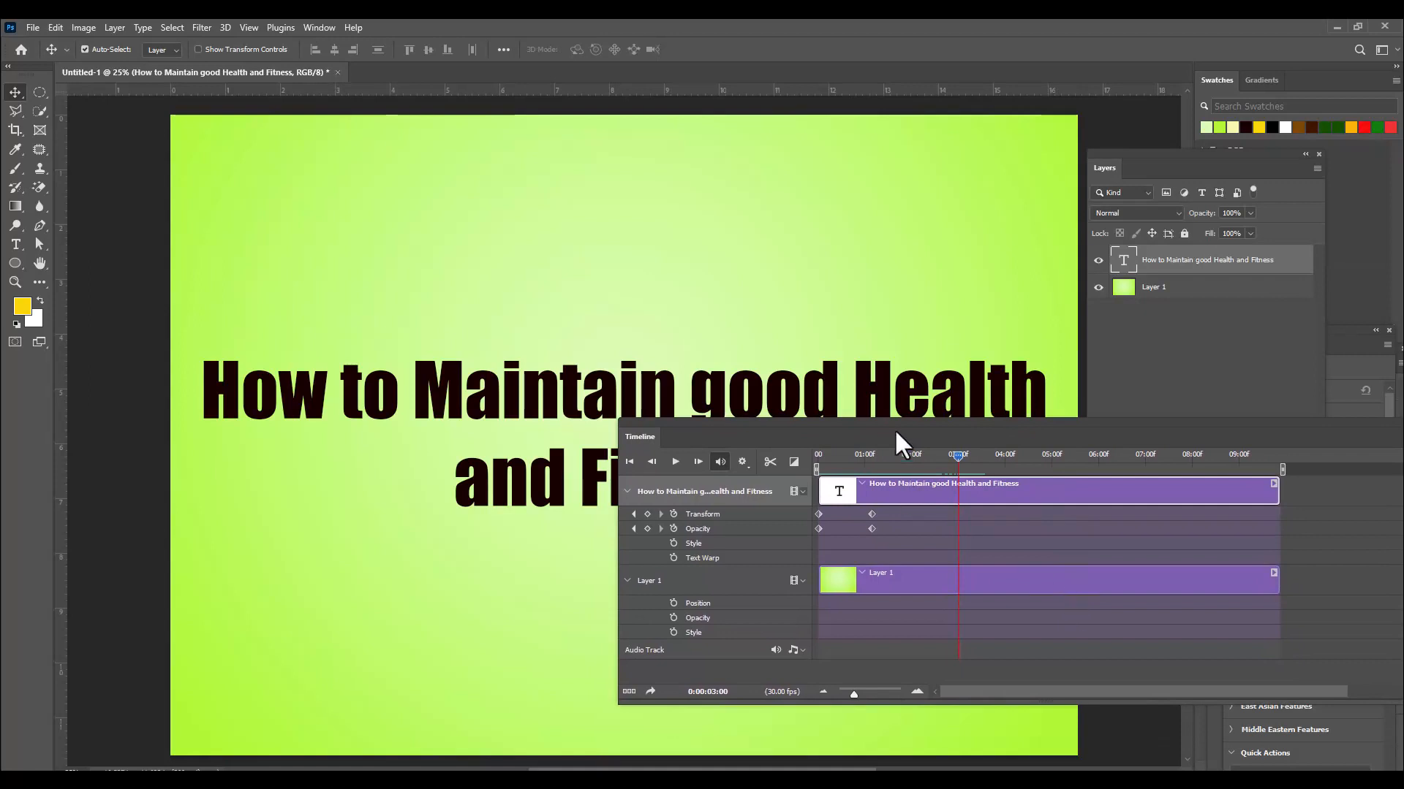
drag(895, 439, 942, 498)
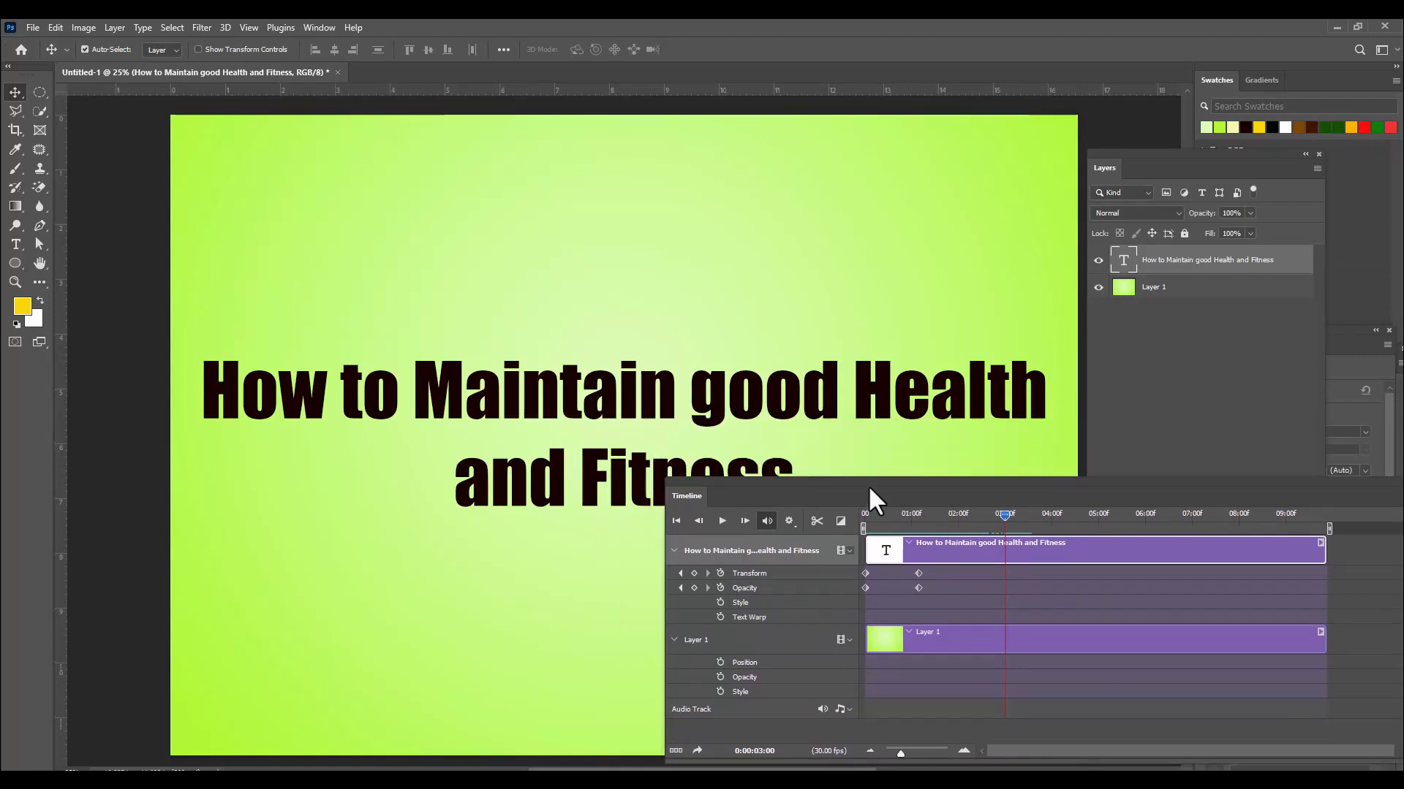
drag(869, 488, 904, 475)
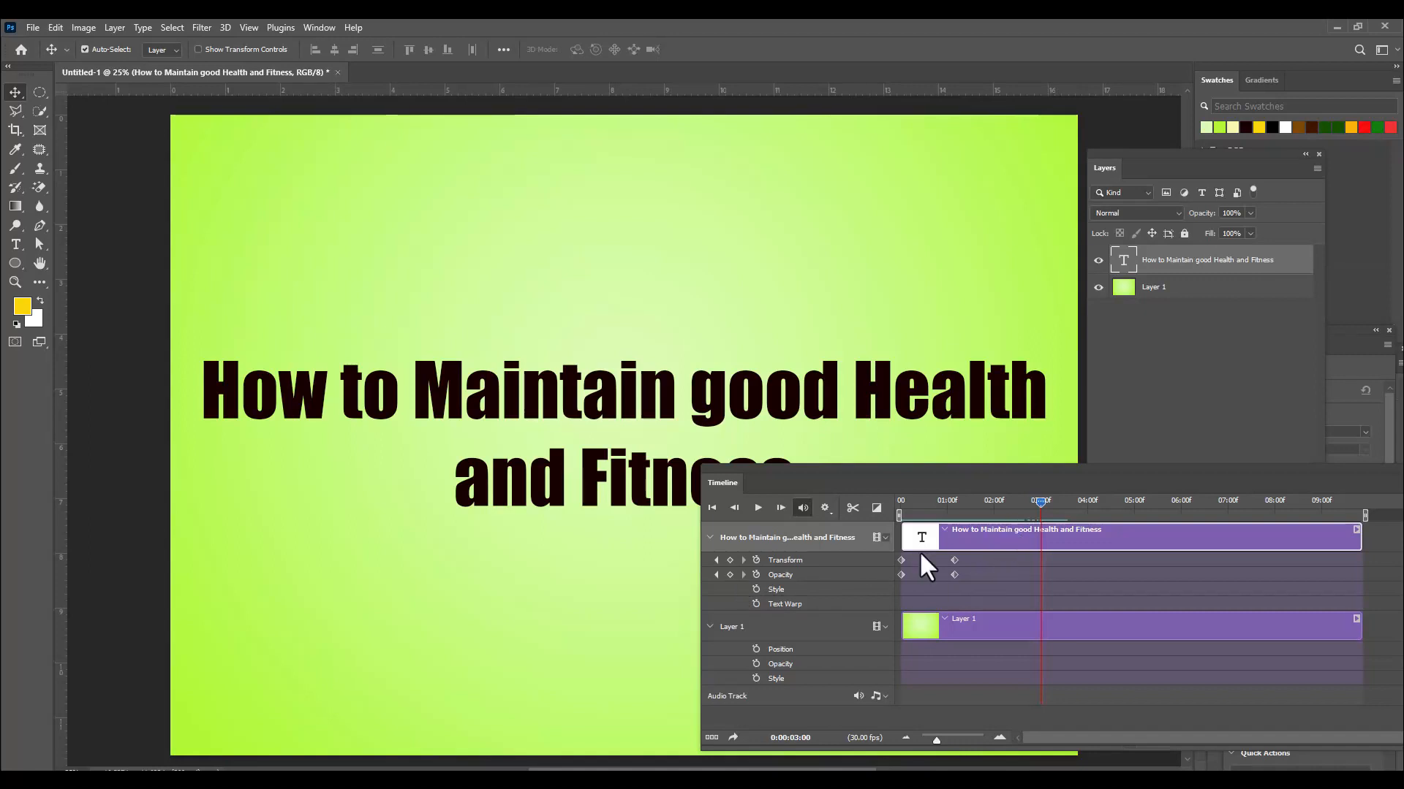
Add an opacity keyframe to the headline at 0:00:03:00 and lower its opacity to 0% at 04:00.
click(730, 575)
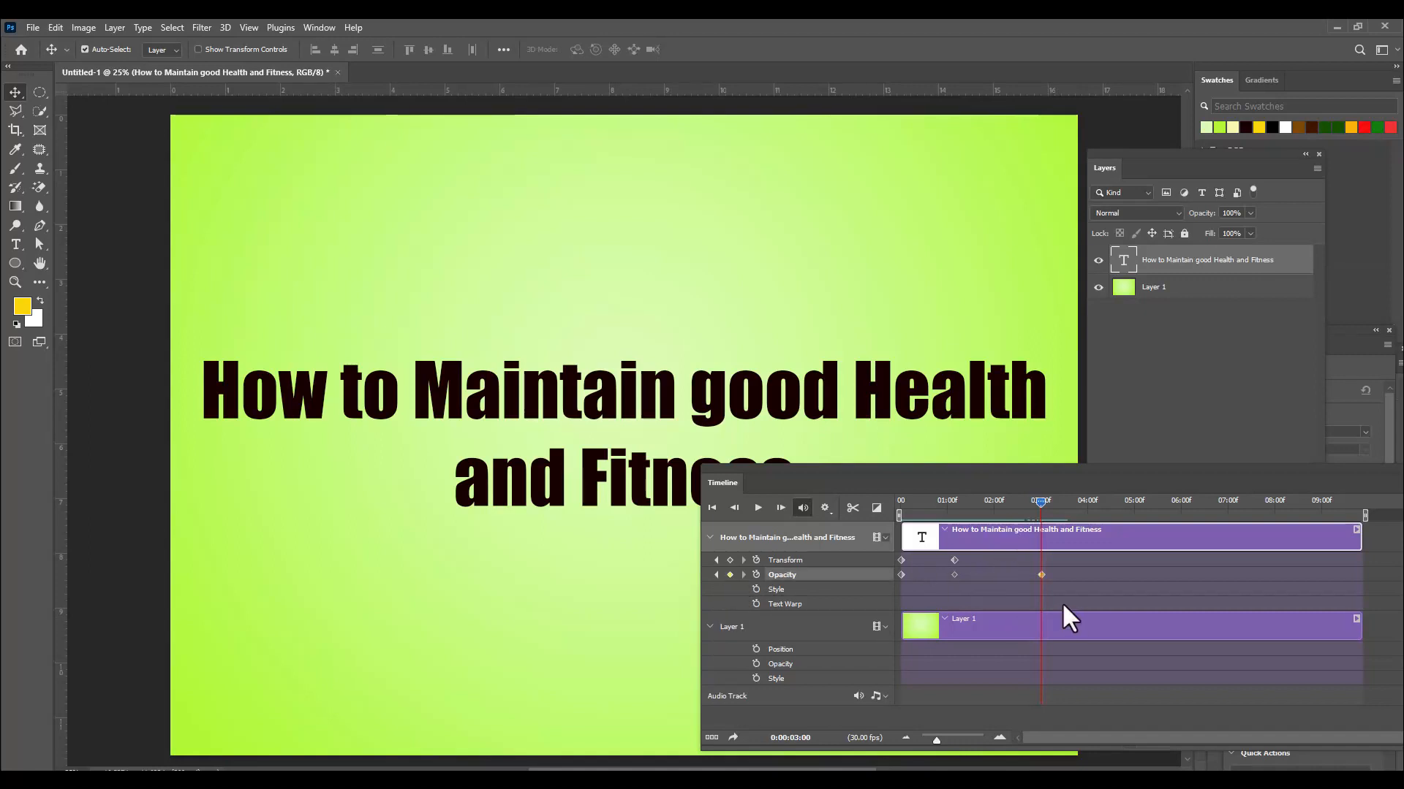
drag(1002, 472, 911, 541)
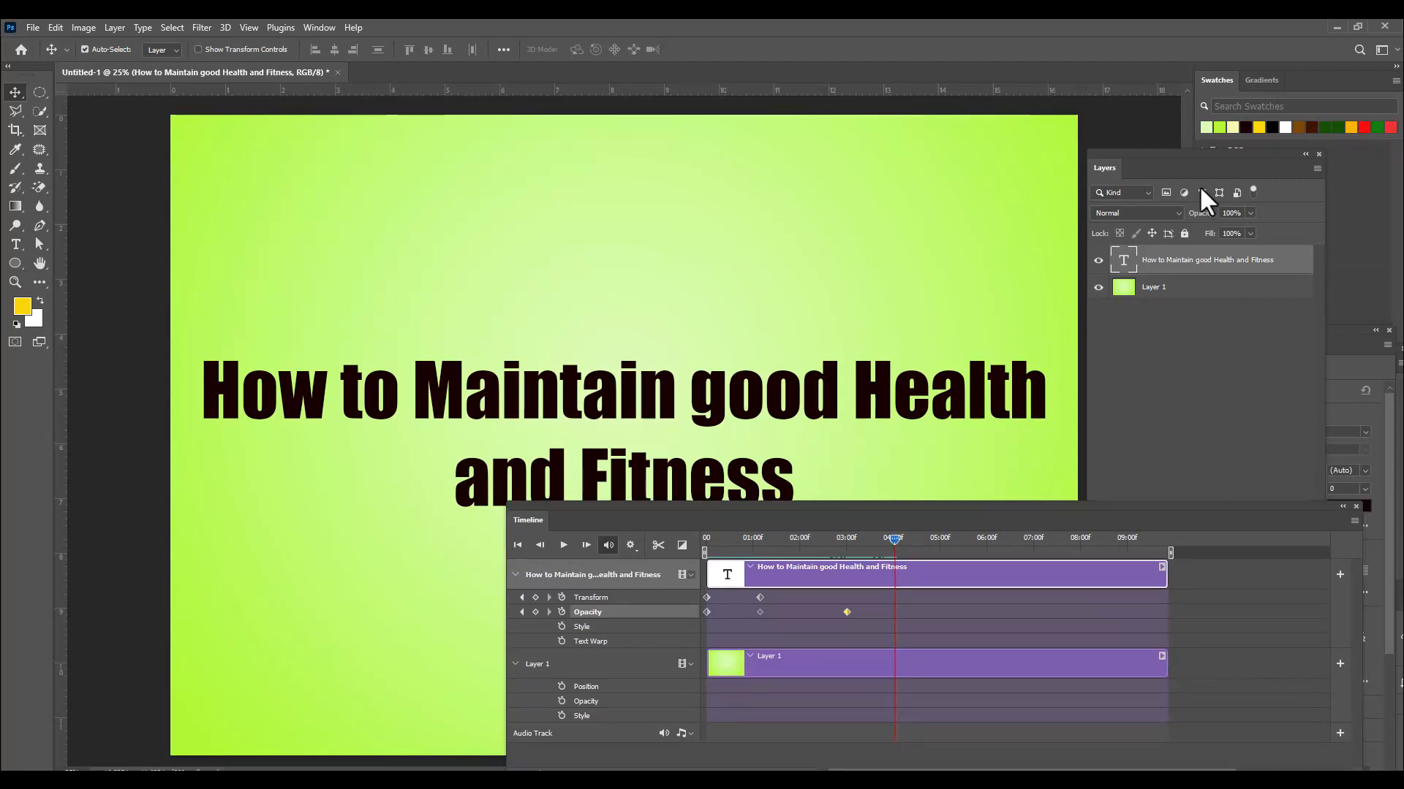
click(1250, 213)
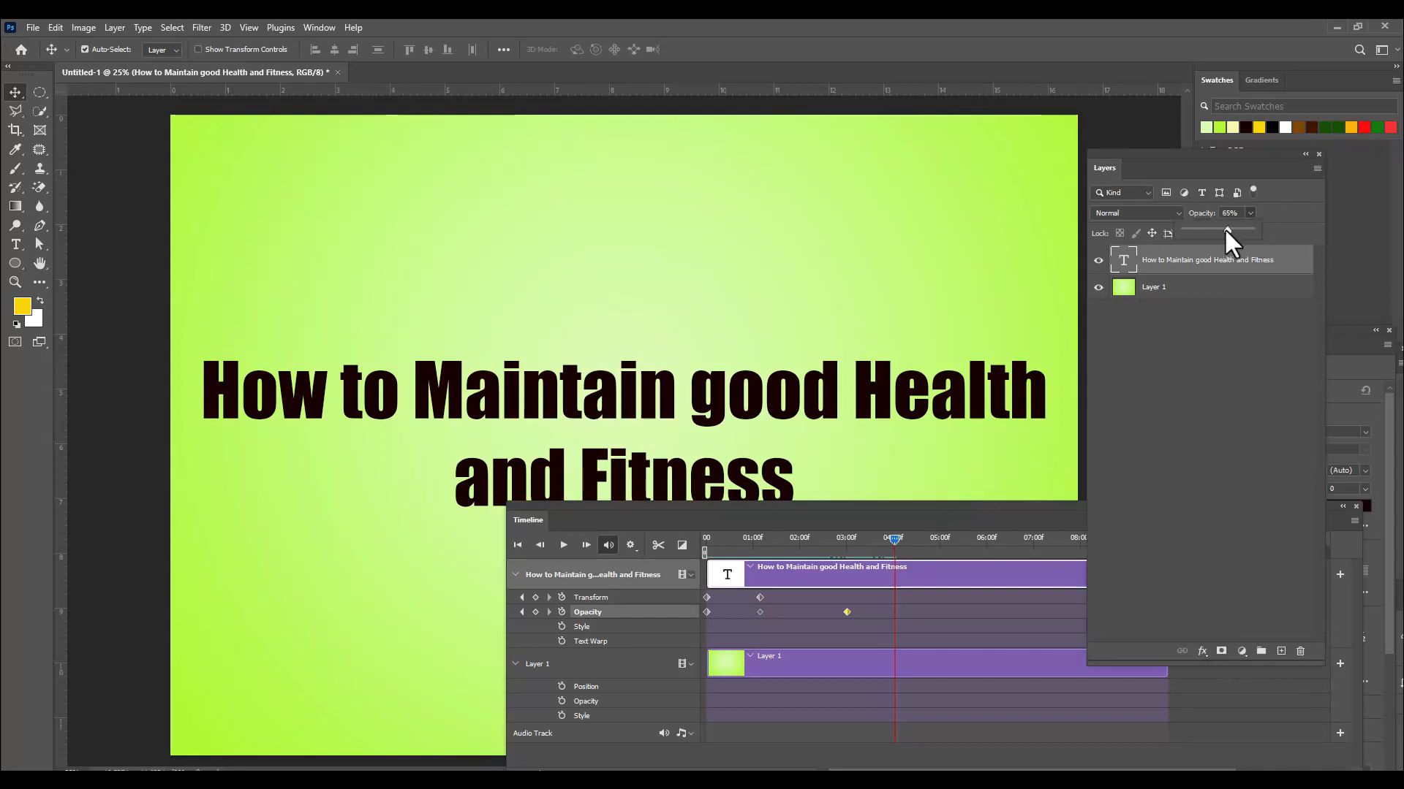
drag(1170, 230, 1169, 230)
drag(896, 511, 937, 530)
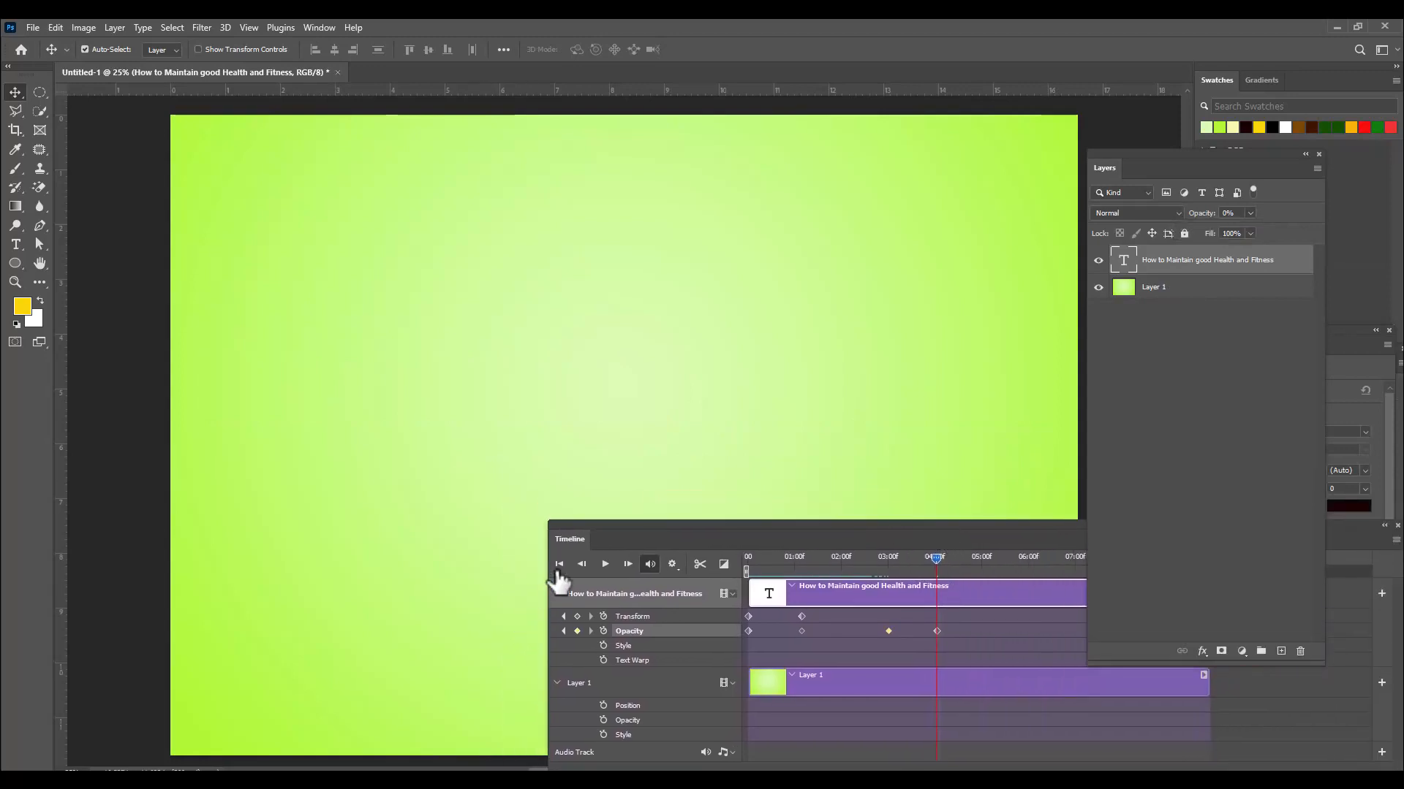
Play the headline animation from the start of the timeline to check the fade-out.
click(555, 583)
click(559, 564)
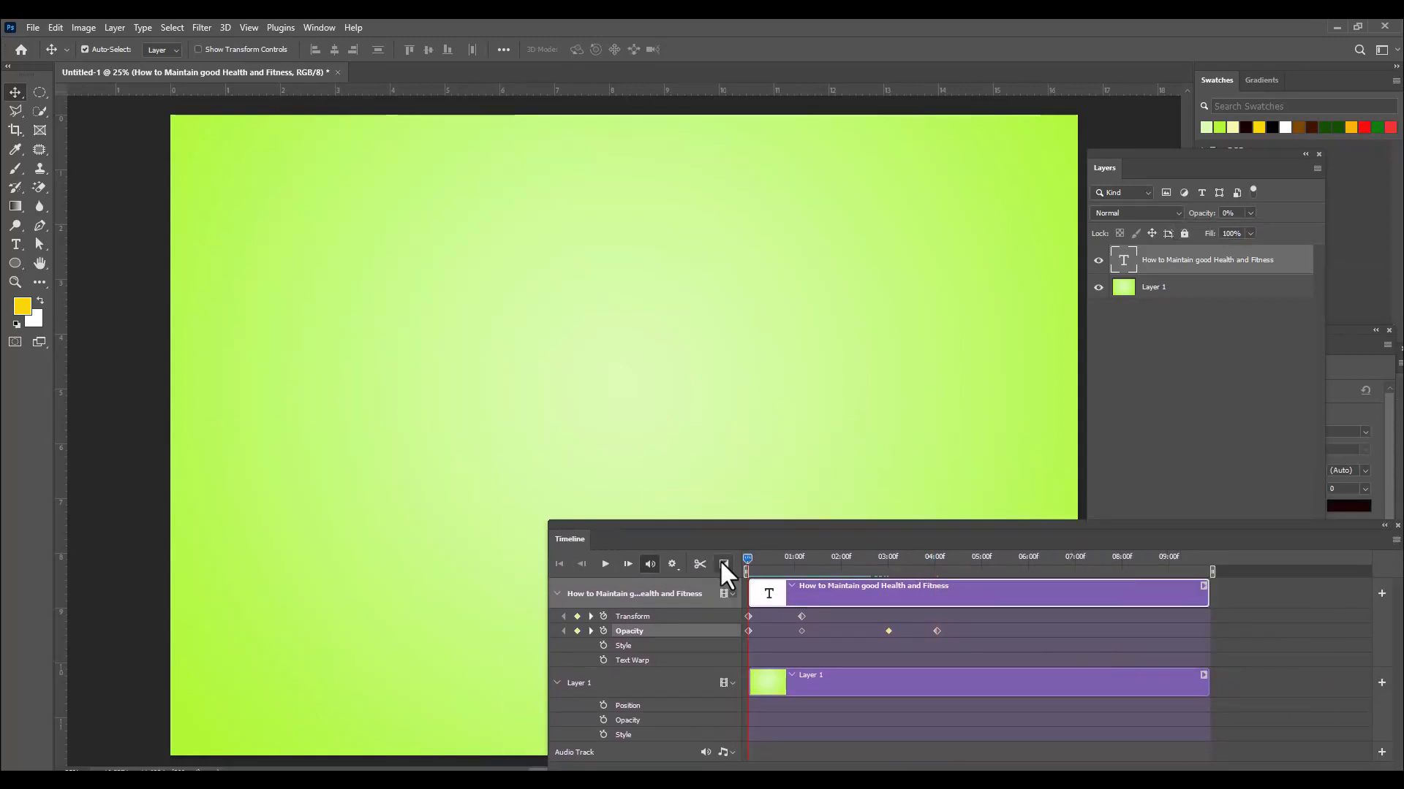
drag(761, 525, 910, 522)
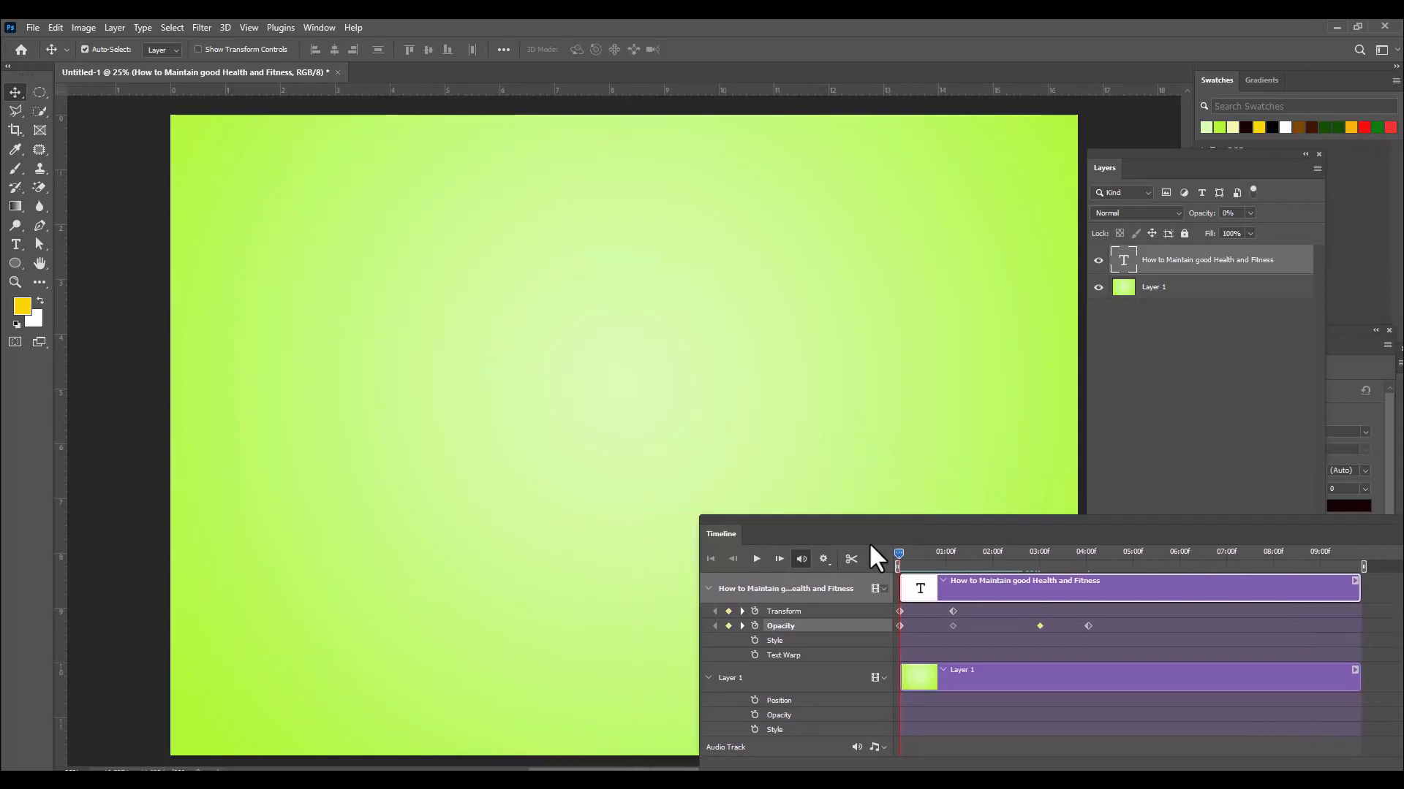
click(756, 559)
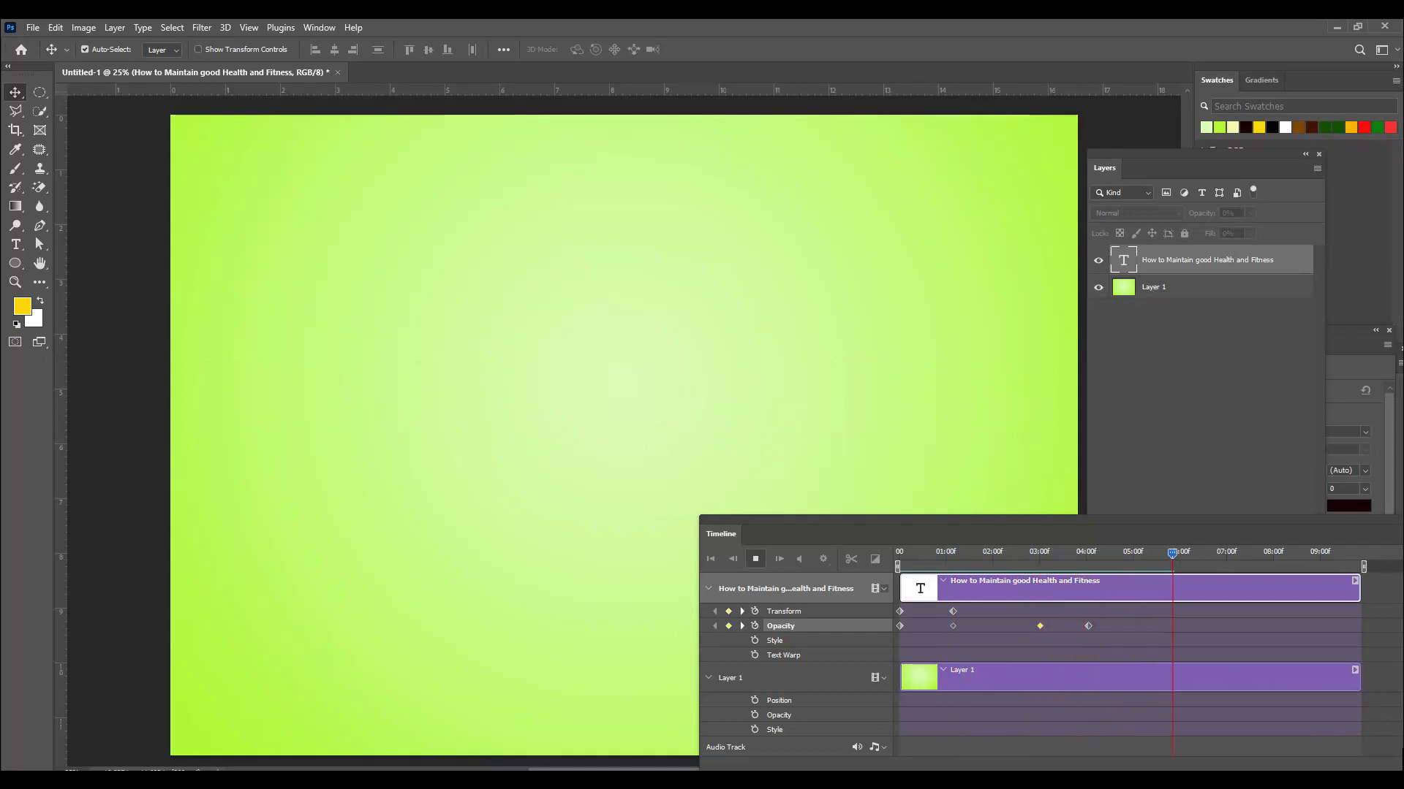
drag(919, 521, 574, 510)
click(598, 557)
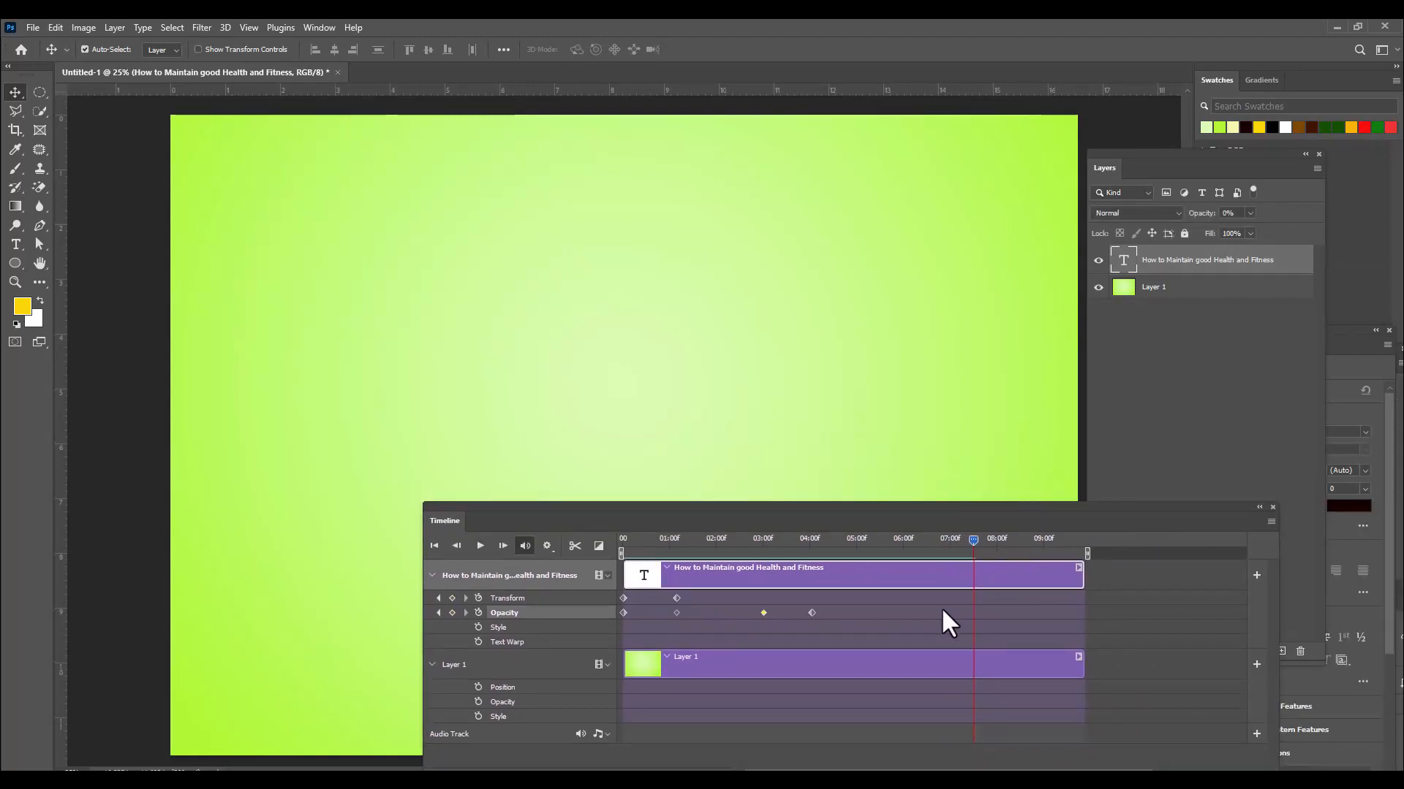
Shift the headline's last two opacity keyframes to 04:00 and 05:00 and replay the animation from the start.
drag(746, 595, 840, 630)
drag(810, 612, 856, 618)
drag(972, 537, 619, 554)
drag(693, 514, 965, 526)
click(753, 560)
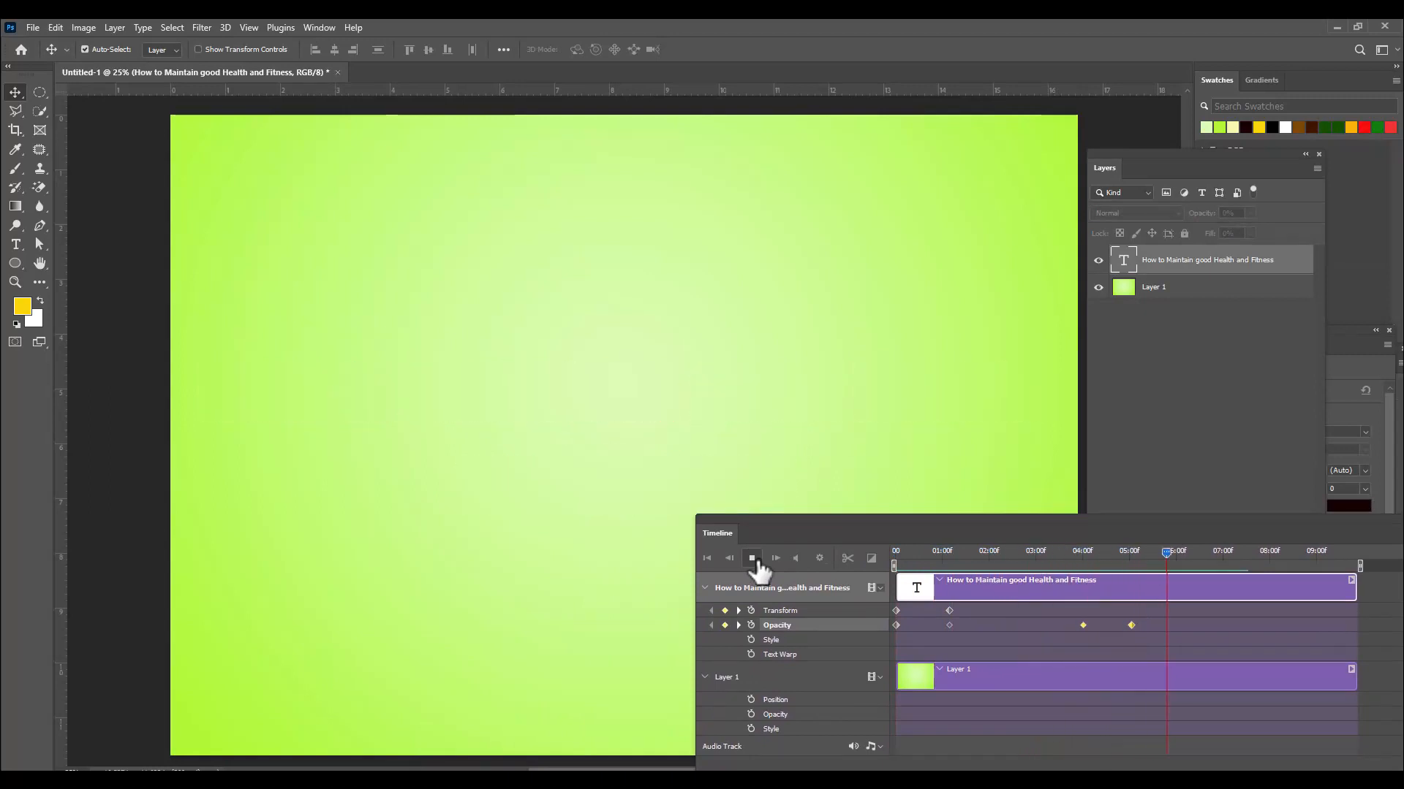
click(753, 563)
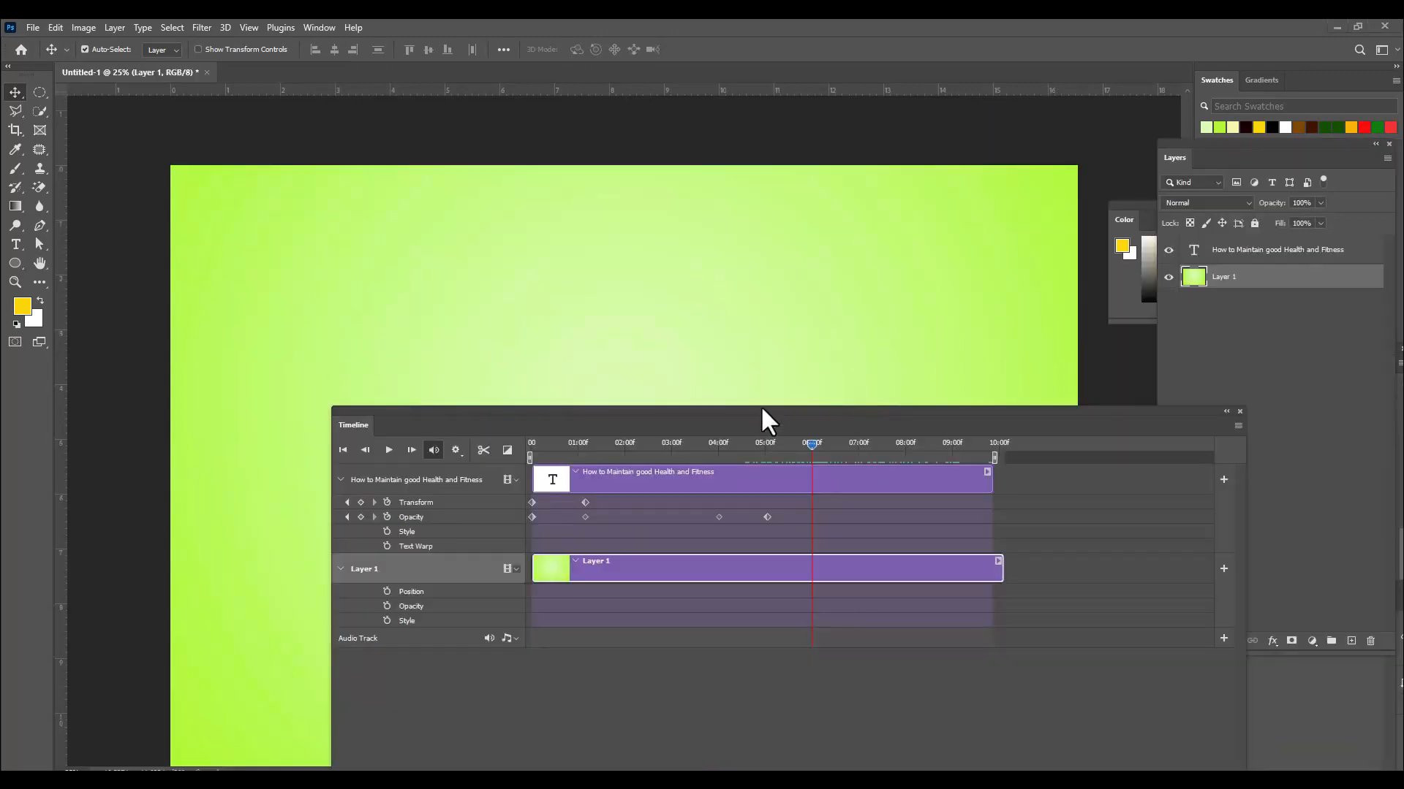
drag(760, 405, 889, 428)
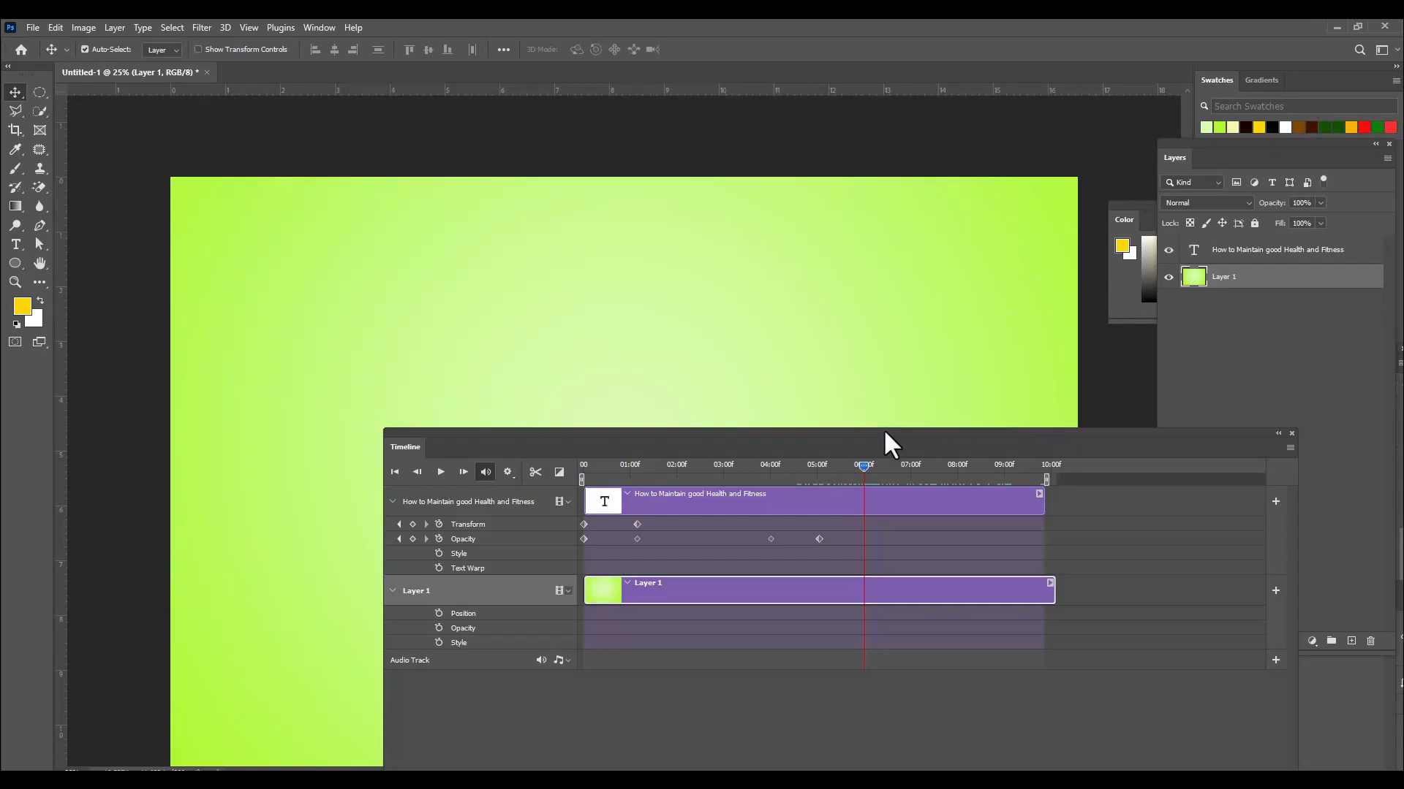
drag(883, 428, 861, 384)
drag(512, 388, 481, 355)
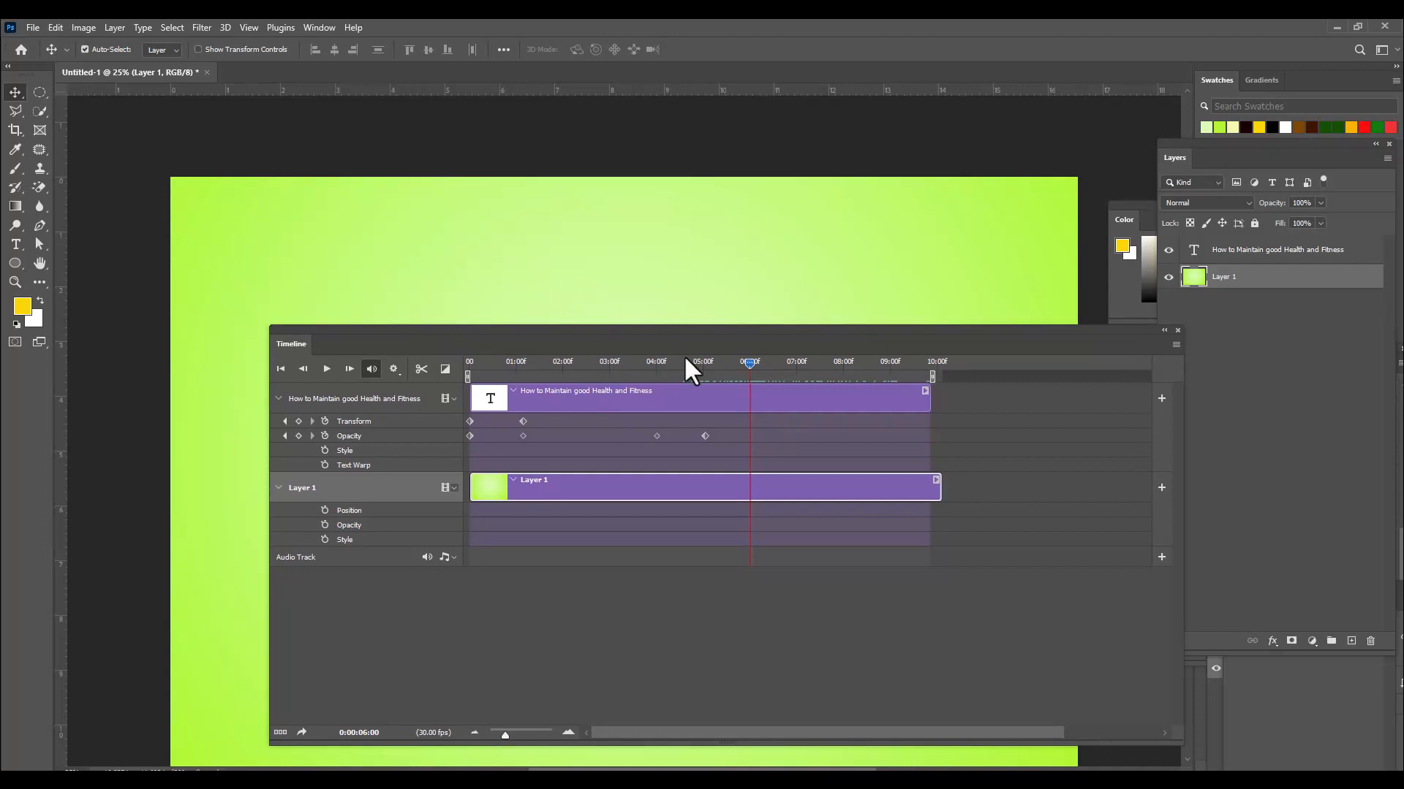
click(32, 28)
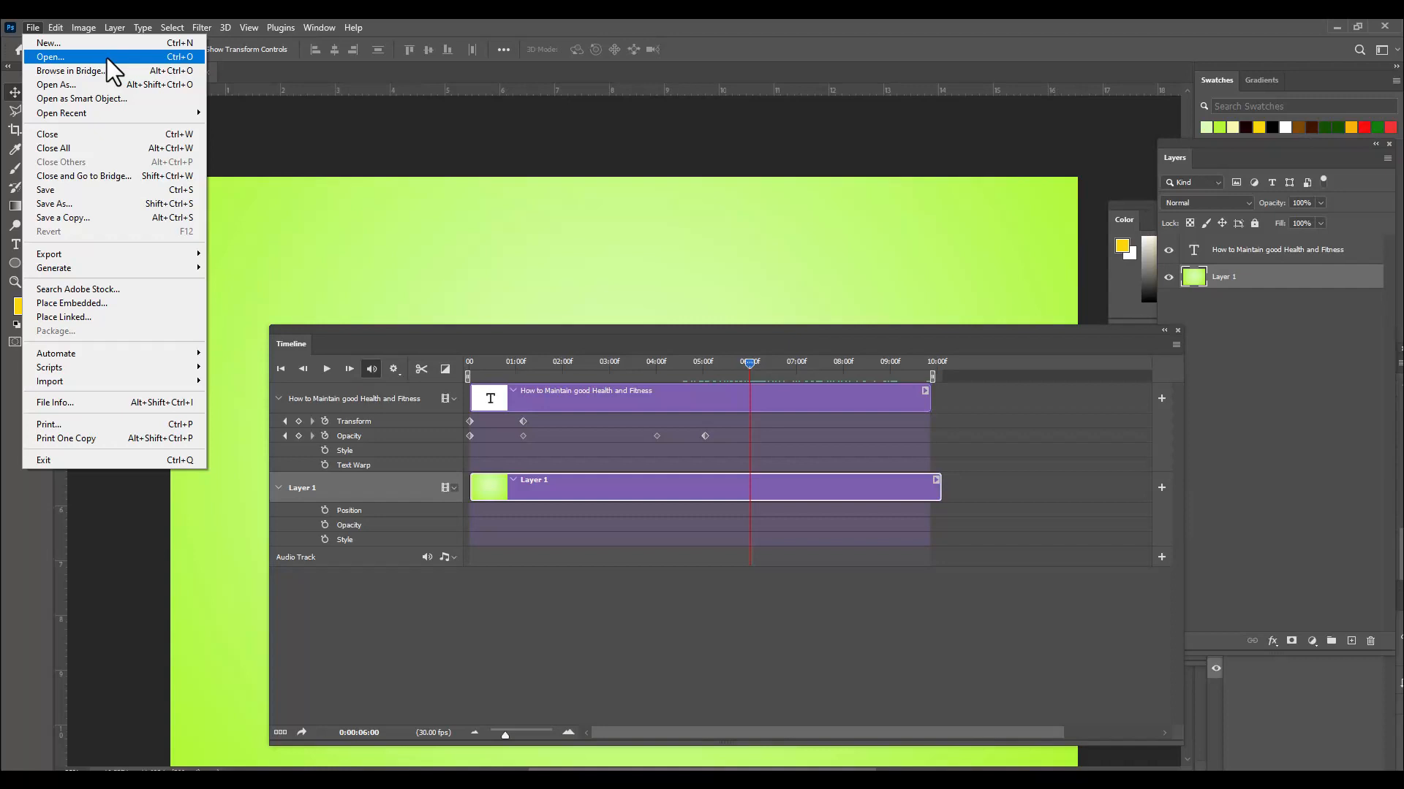
click(740, 19)
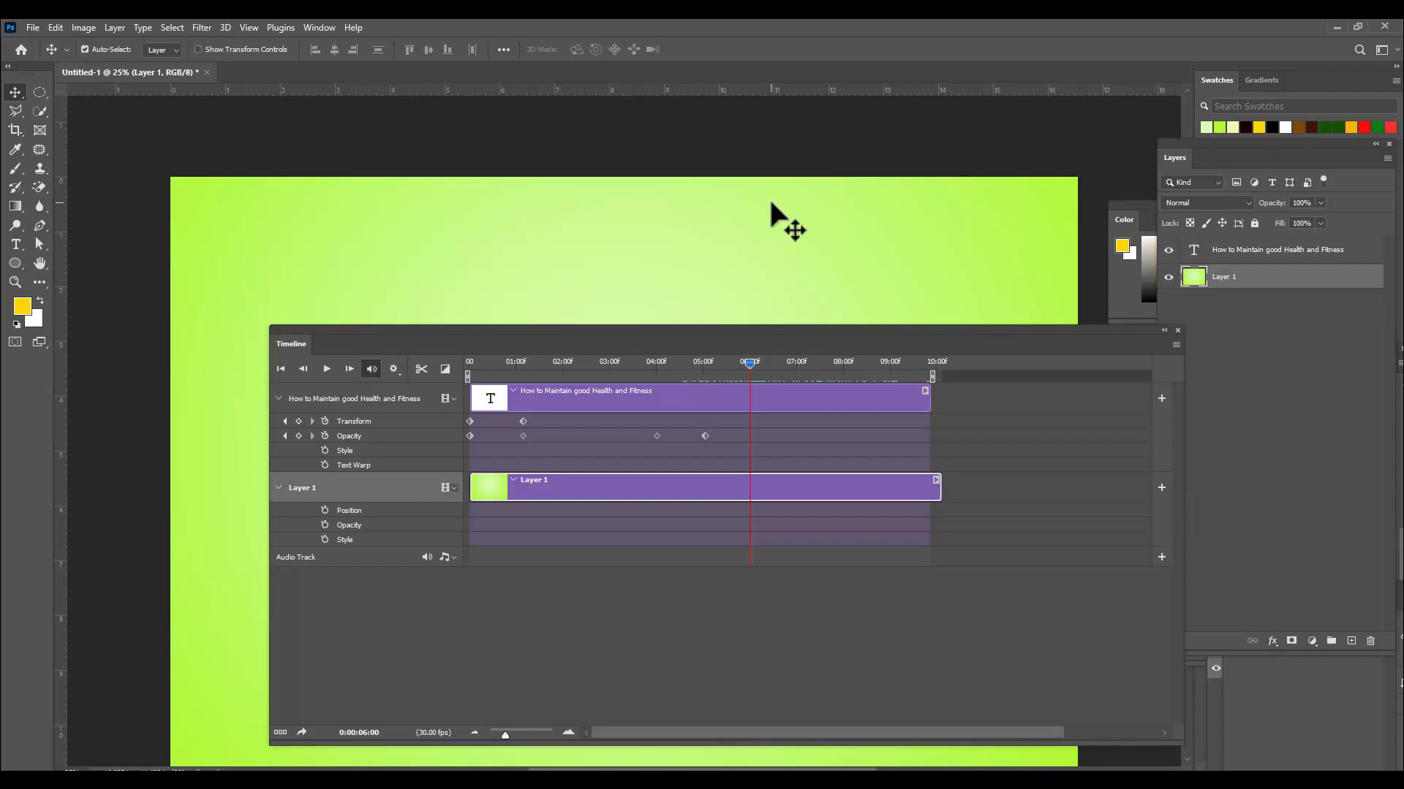
Place the EXCERCISE image as an embedded object at 06:00, directly above Layer 1.
click(33, 29)
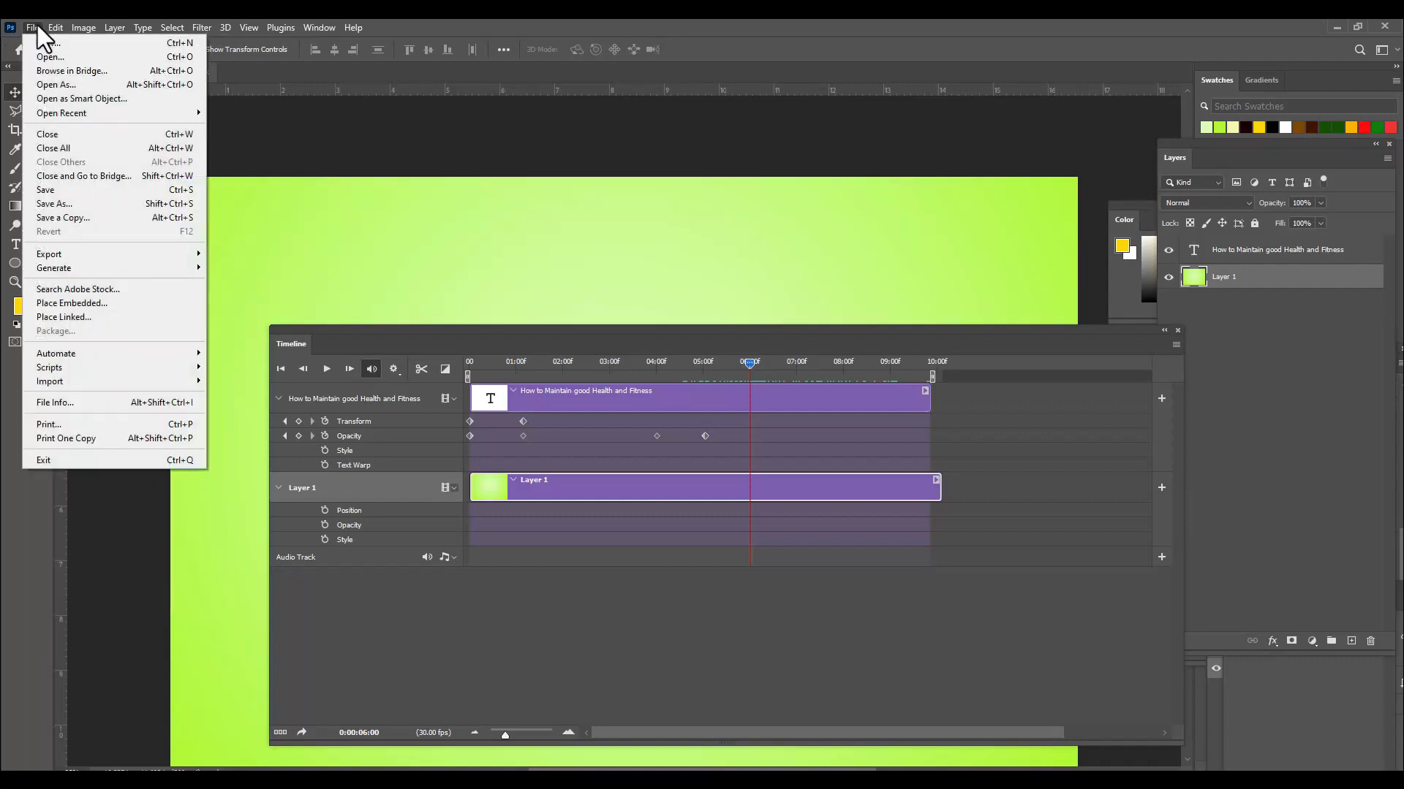
click(108, 304)
click(349, 176)
click(1160, 699)
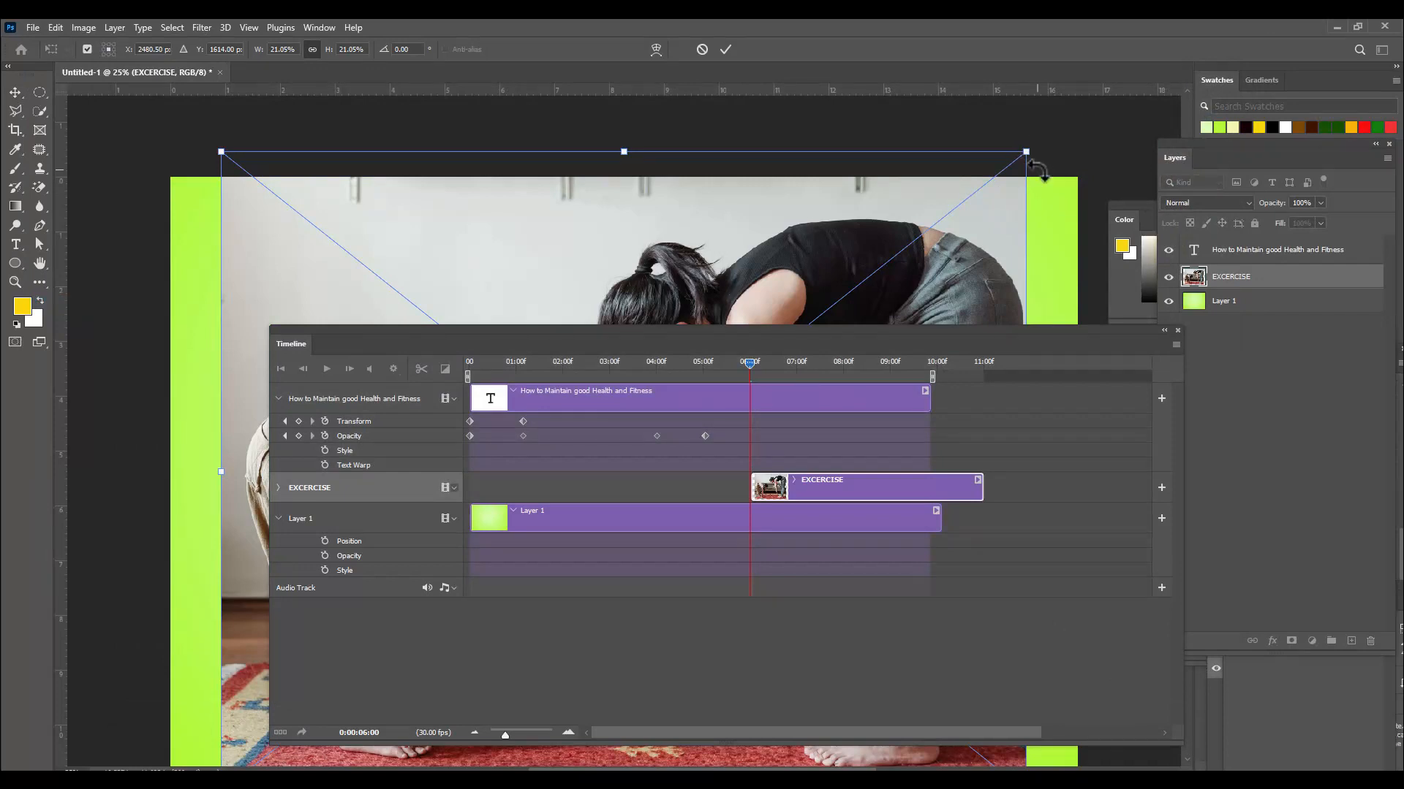
Scale the placed exercise photo down to about 8.26% in the upper-right part of the canvas and commit it.
drag(678, 331, 667, 474)
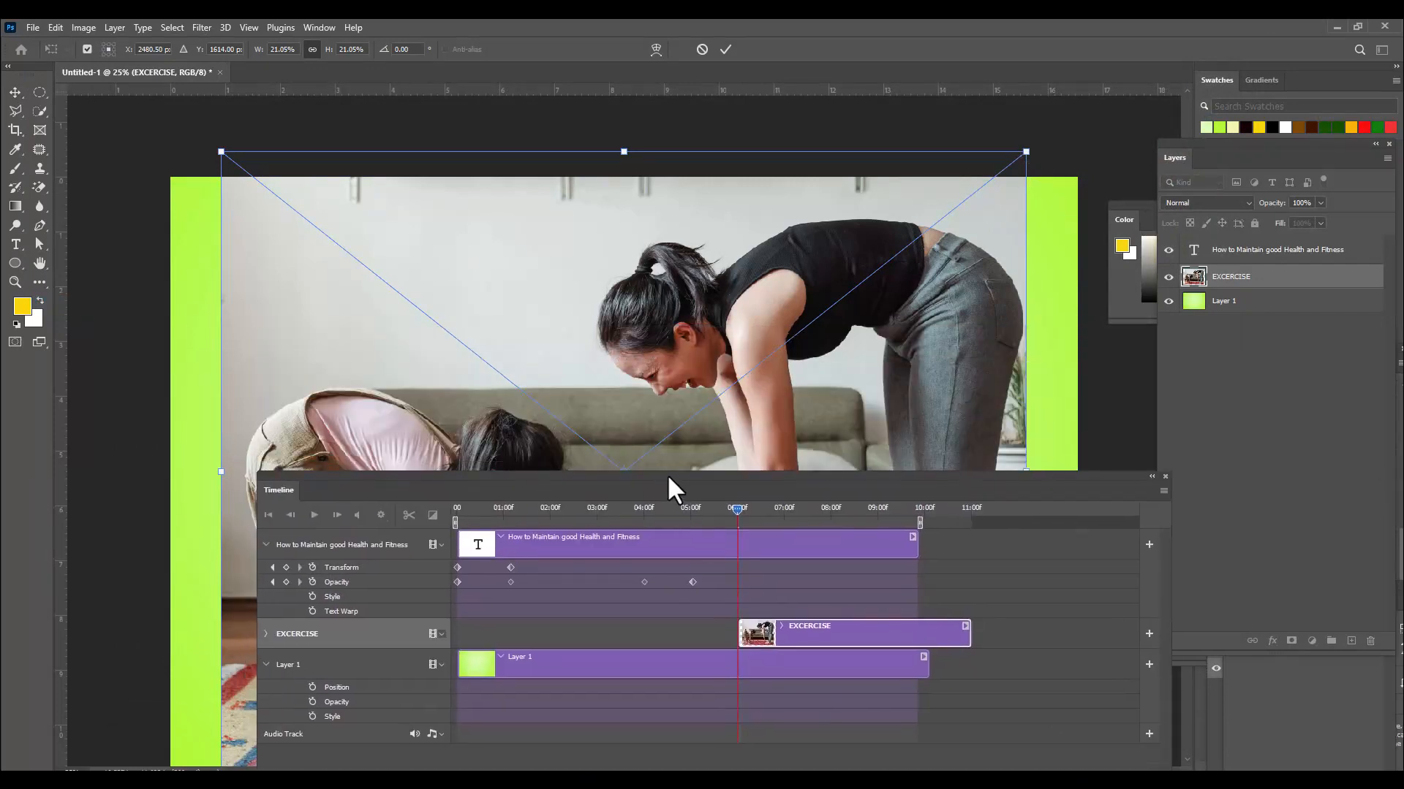
drag(1025, 152, 935, 268)
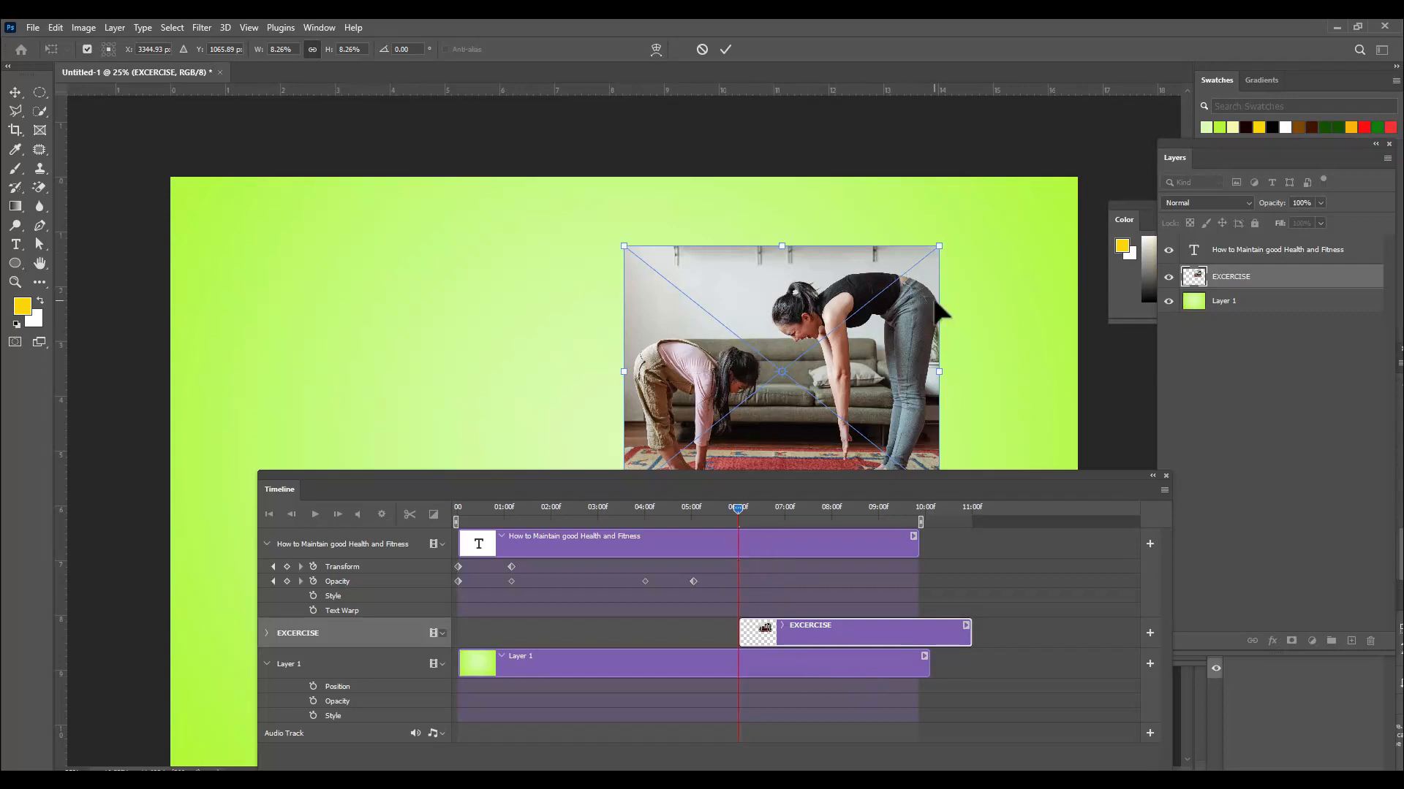
key(Return)
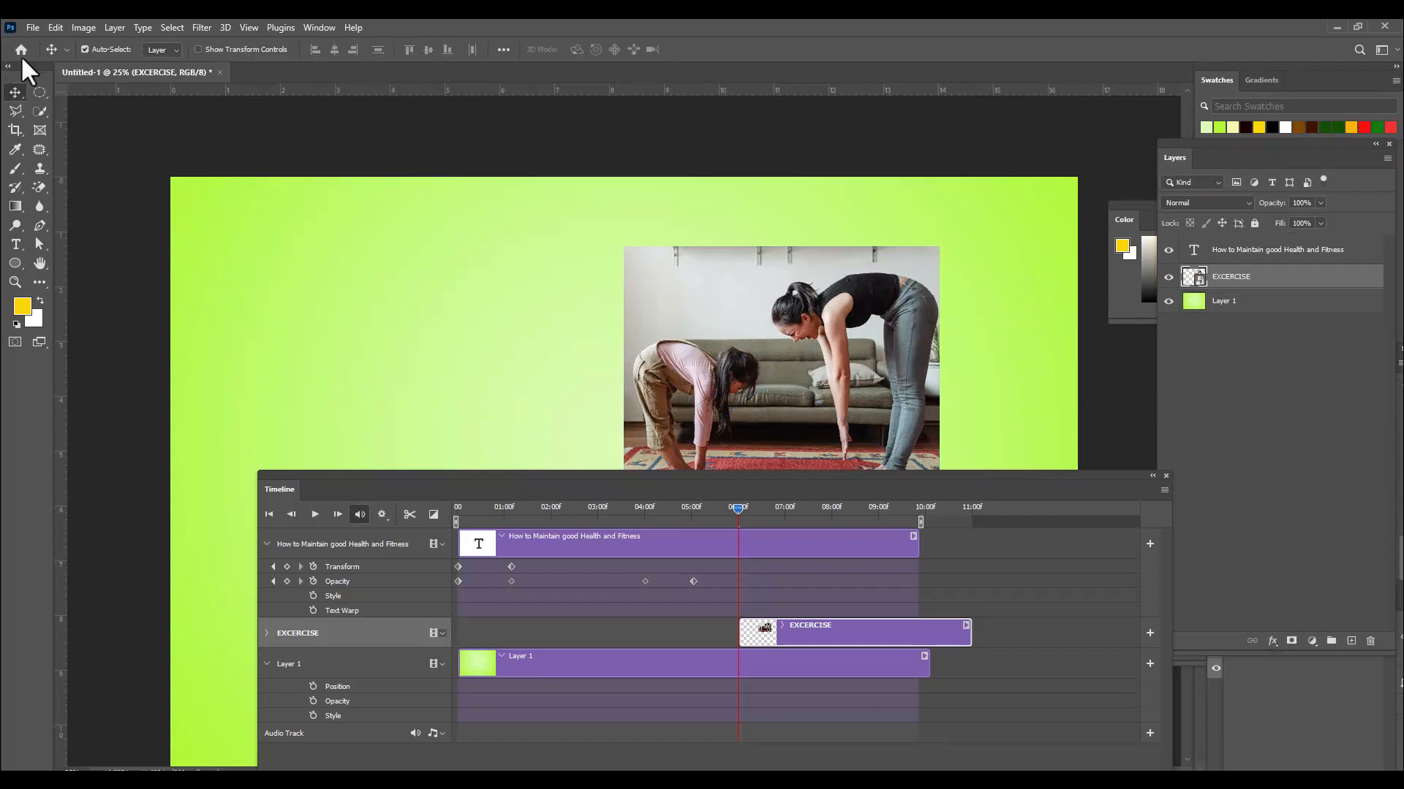
Expand the EXCERCISE track's animation properties and keep the Timeline panel over the lower part of the canvas.
drag(762, 471, 937, 309)
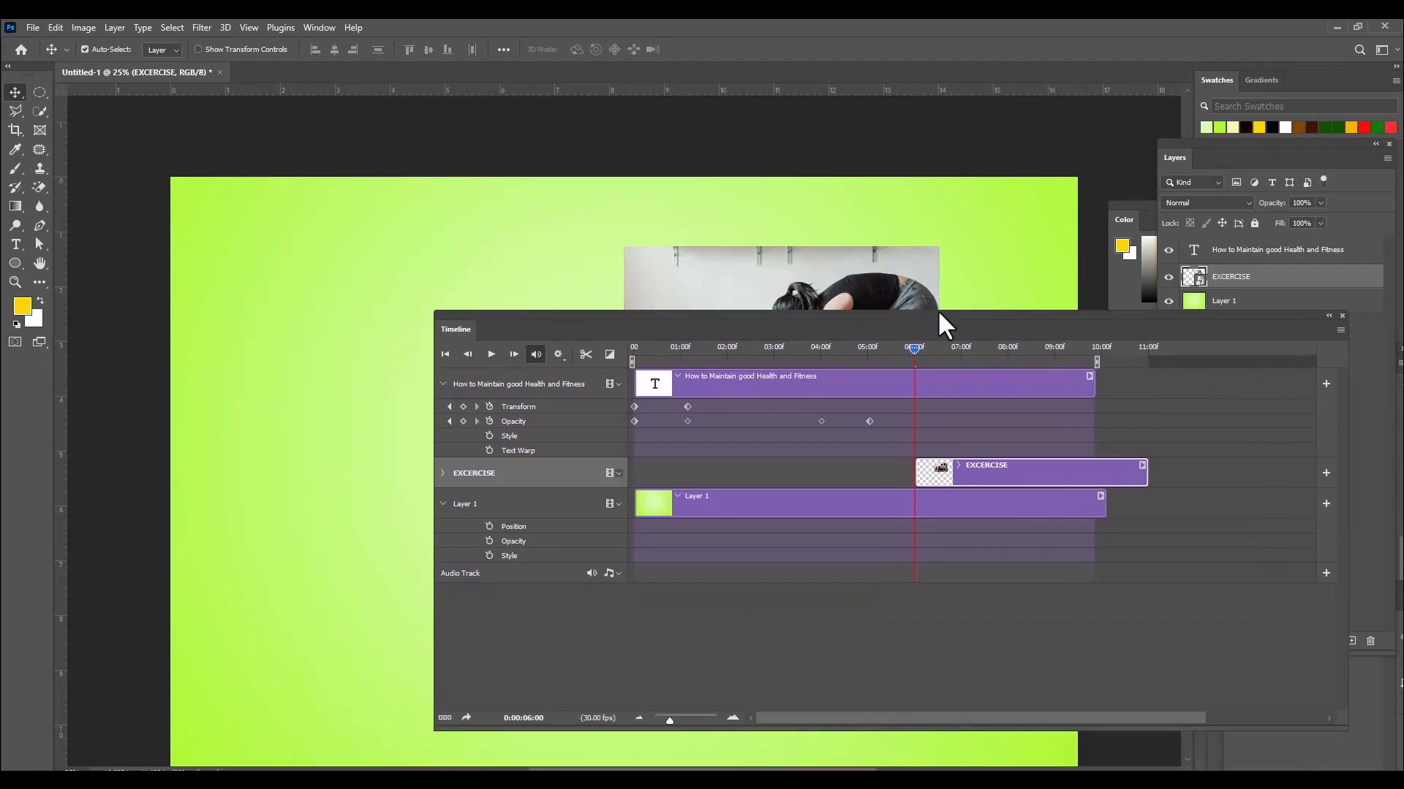
click(442, 473)
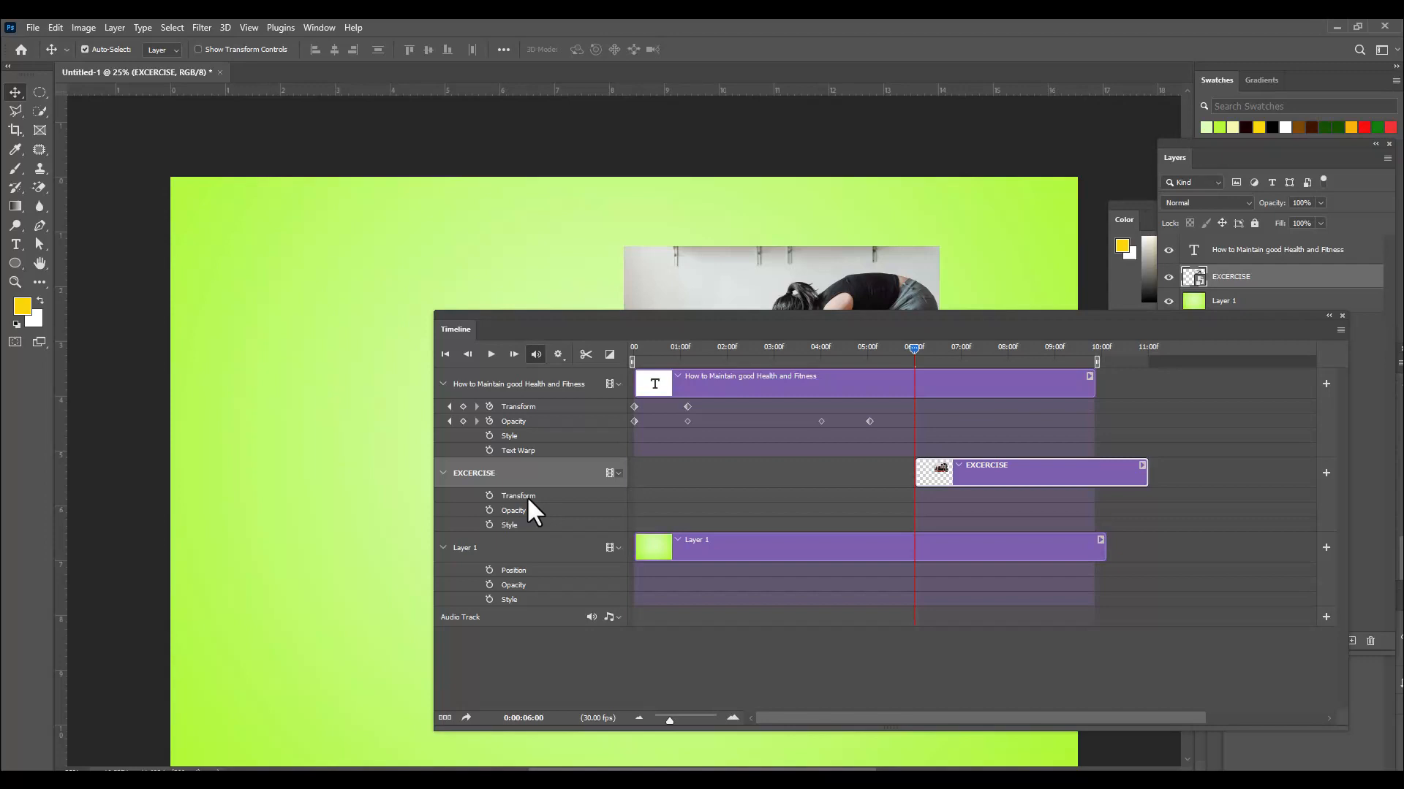
drag(914, 313, 846, 416)
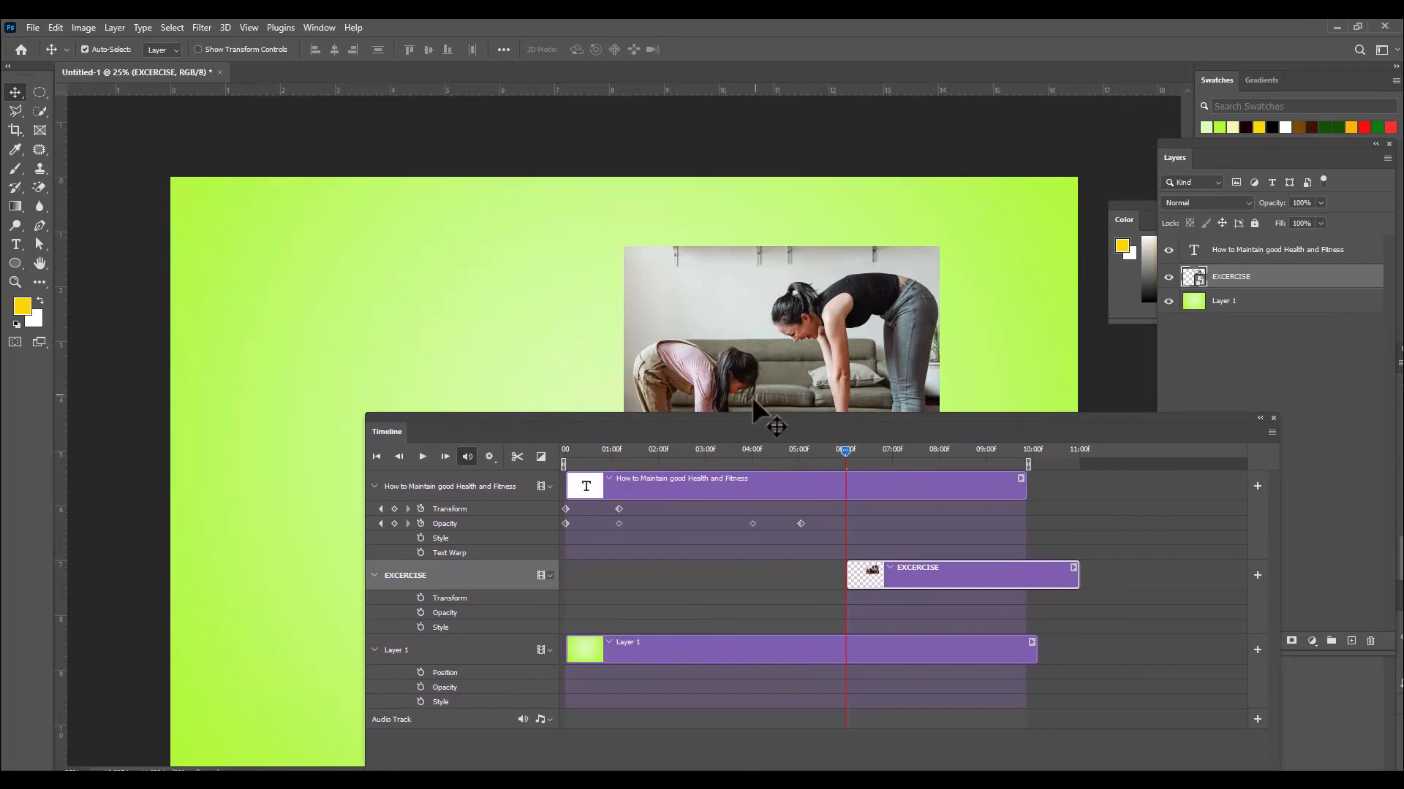
drag(744, 411, 714, 426)
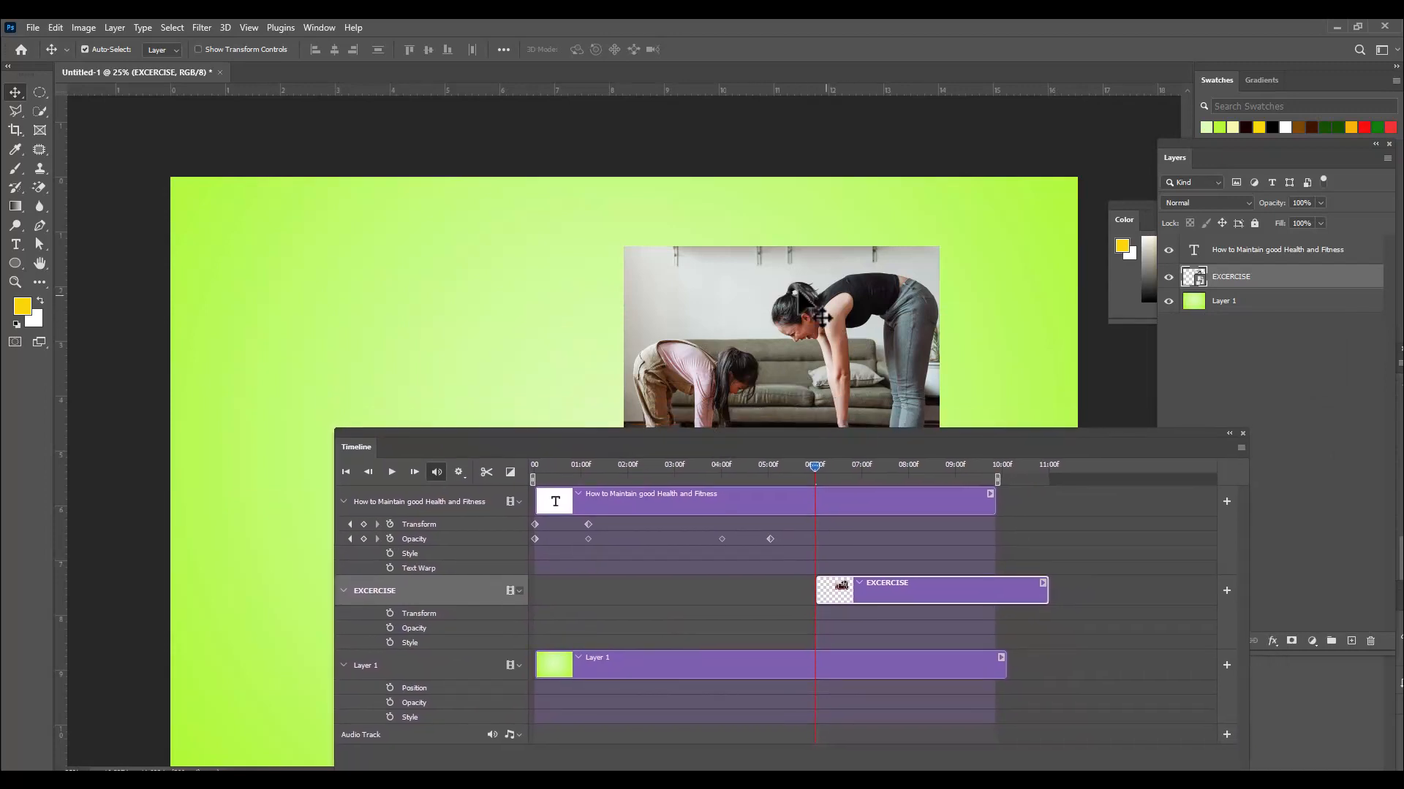
Shrink the exercise photo to about 1.55%, place it in the canvas's top-right corner and commit the transform.
drag(782, 348, 842, 296)
key(ctrl+t)
drag(1001, 192, 1059, 244)
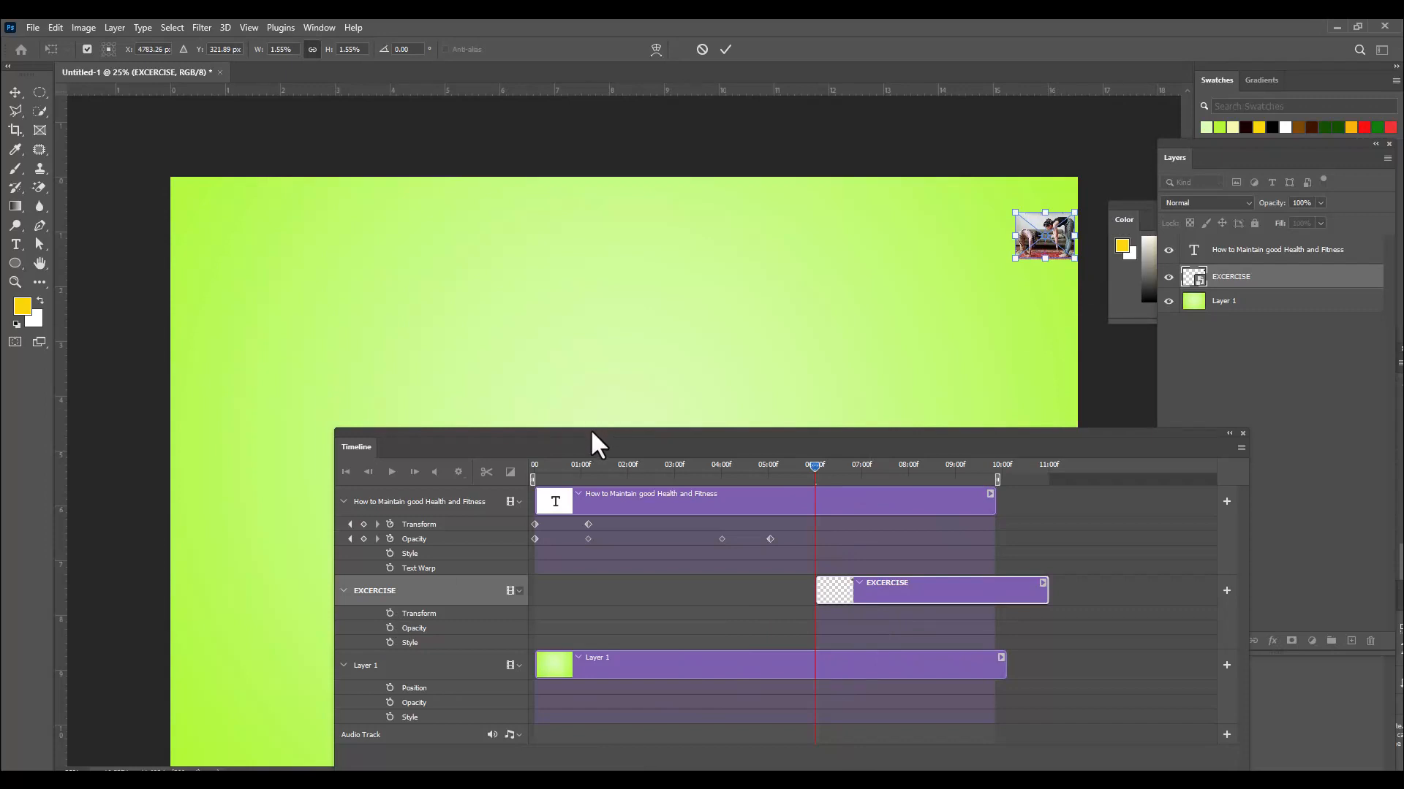
drag(590, 429, 617, 428)
key(Return)
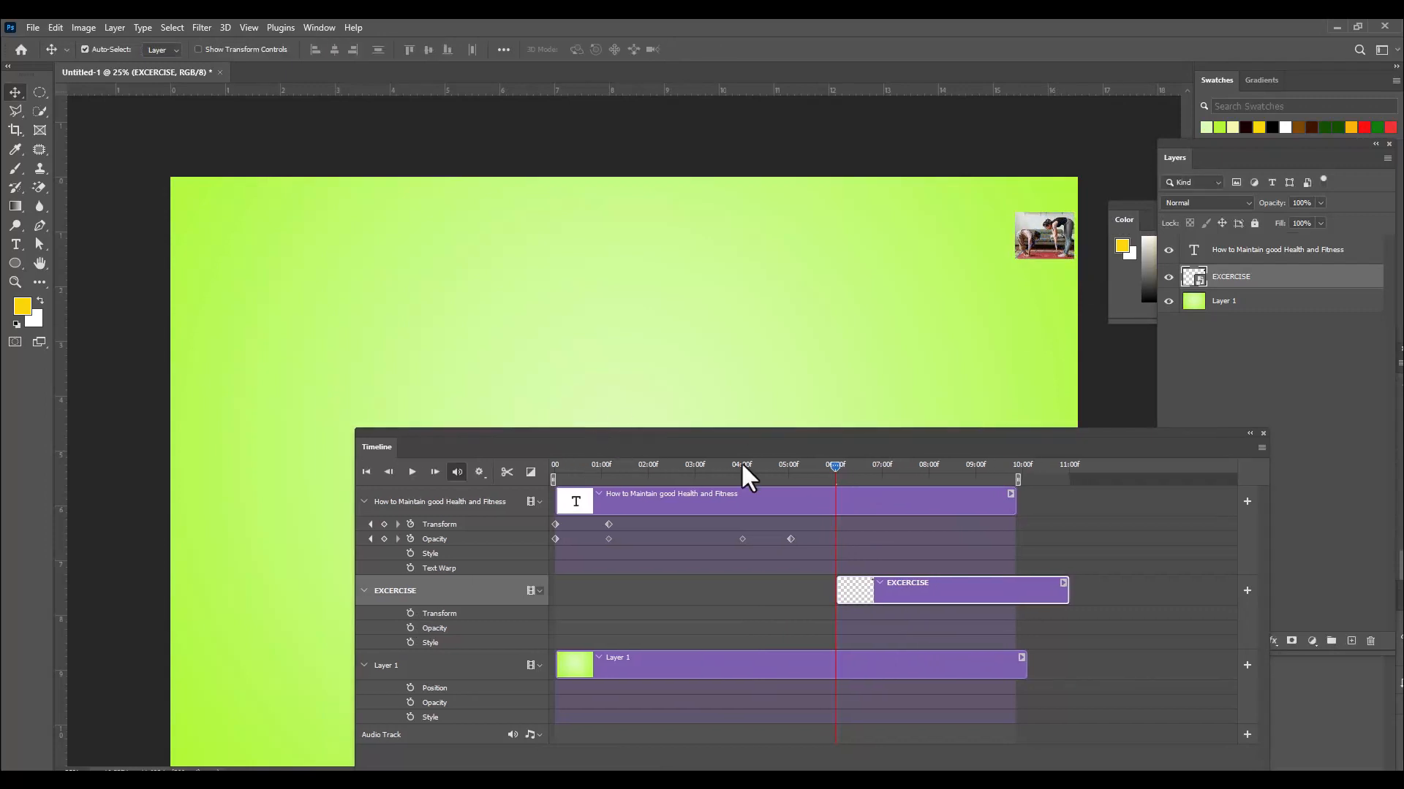
Start Transform and Opacity keyframes for the EXCERCISE clip at 06:00 and set its opacity there to 0%.
click(409, 612)
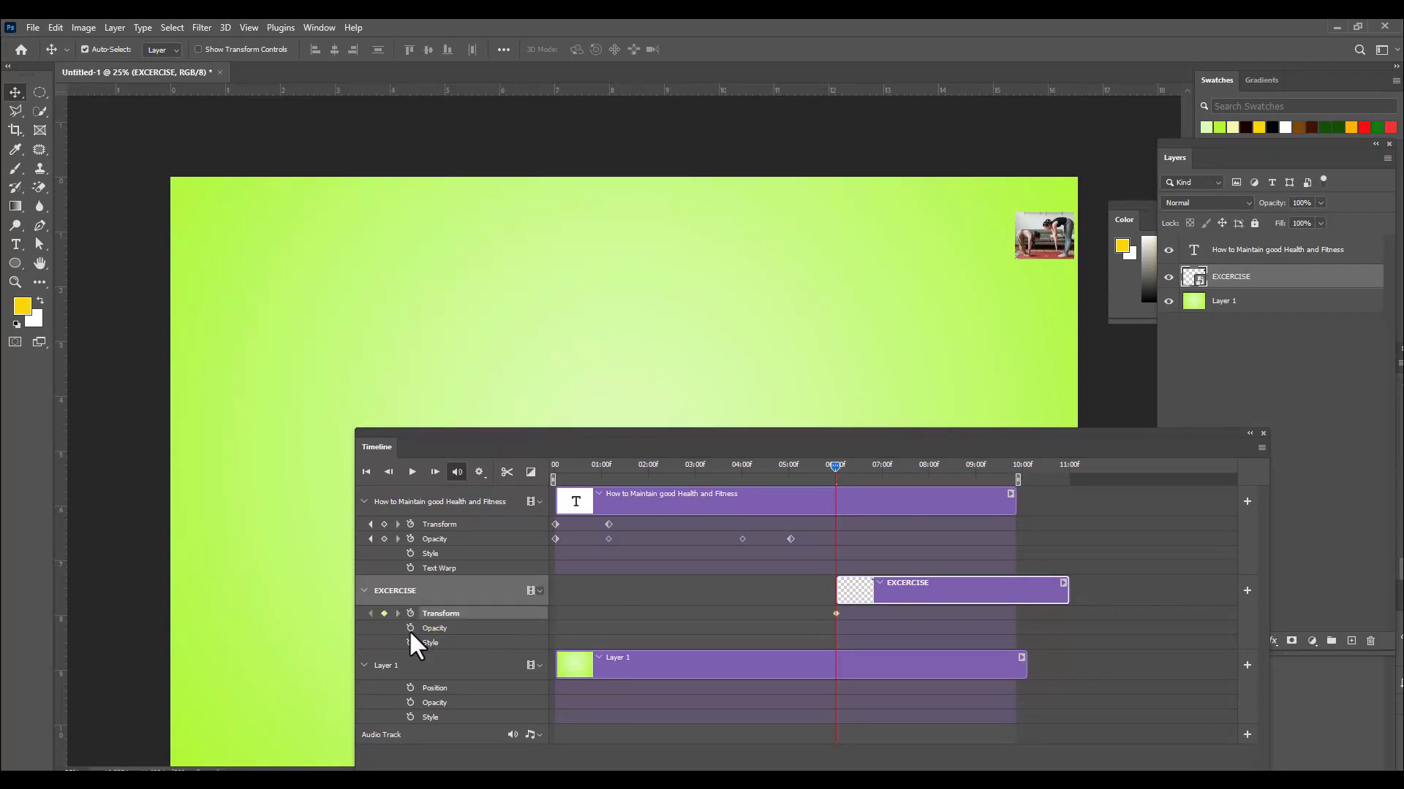
click(409, 627)
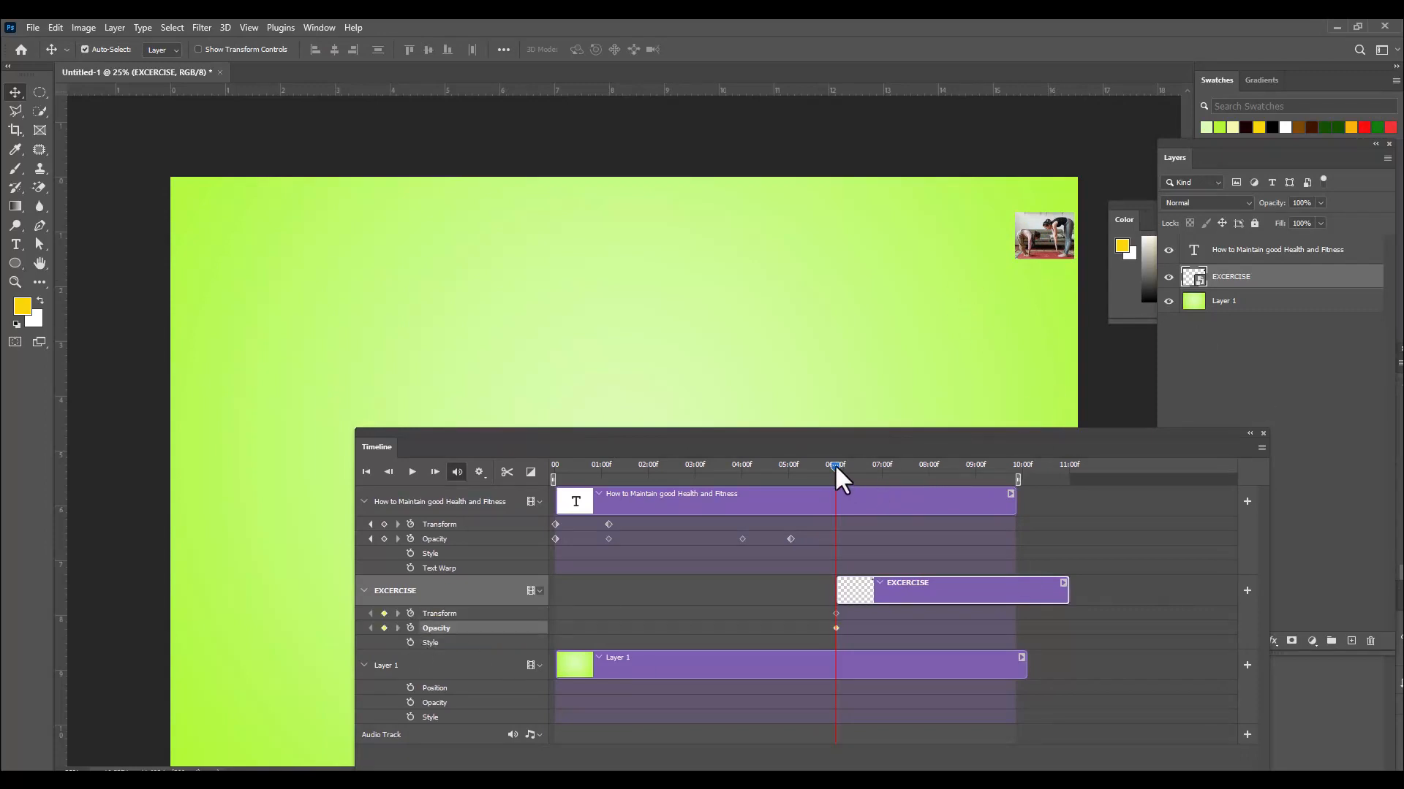
click(1320, 203)
drag(1321, 218, 1151, 218)
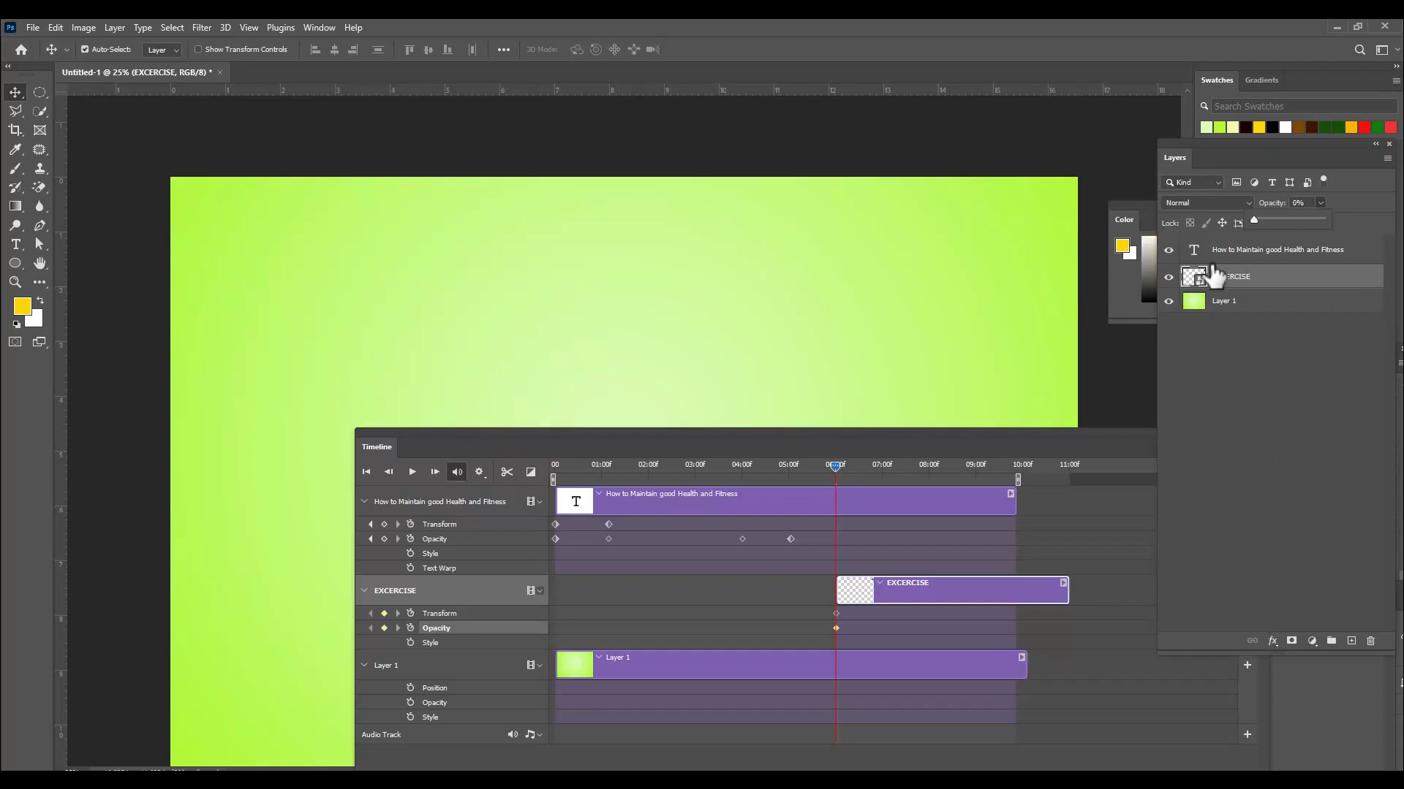
click(953, 431)
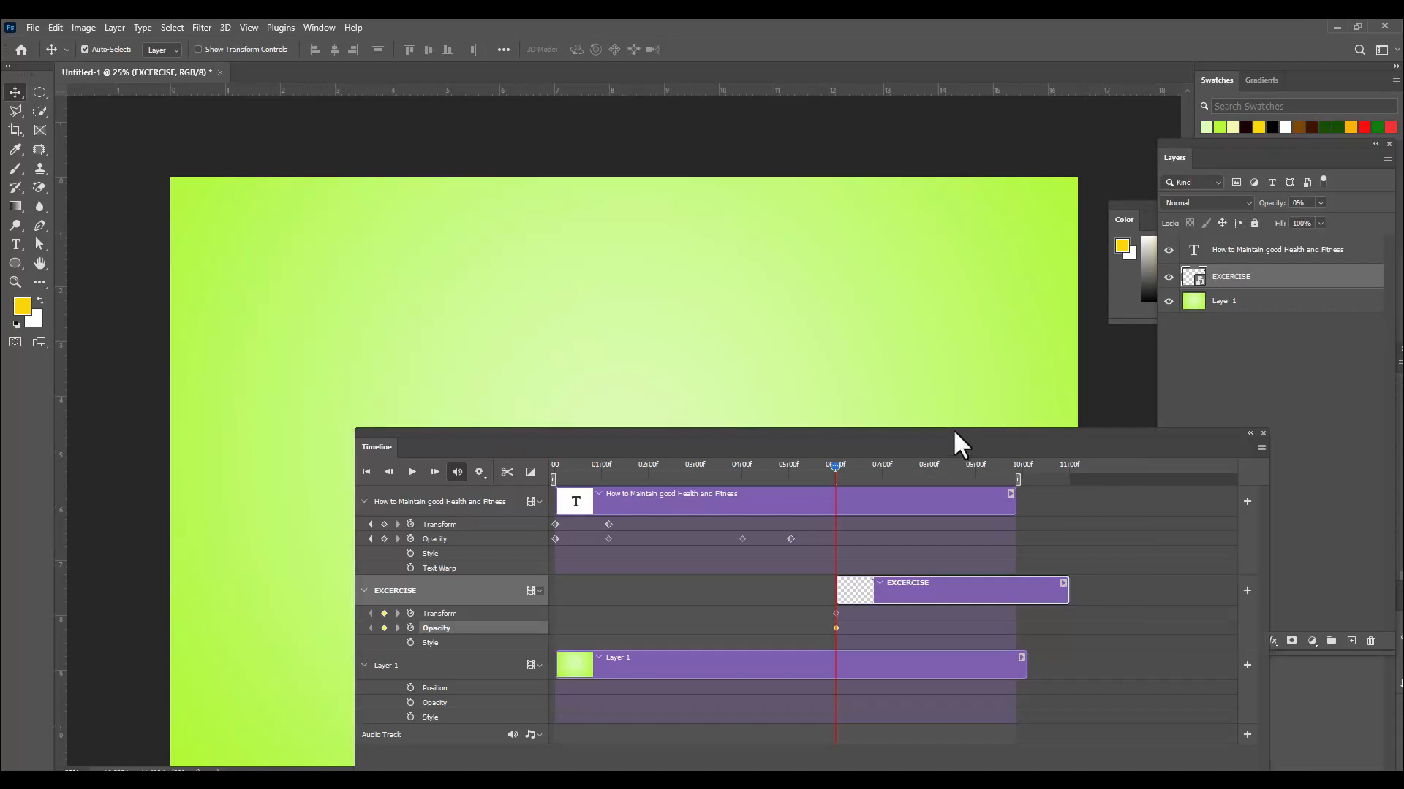
At 07:00, enlarge the exercise photo to about 2.93% and move it inward along the top of the canvas.
drag(875, 434, 842, 439)
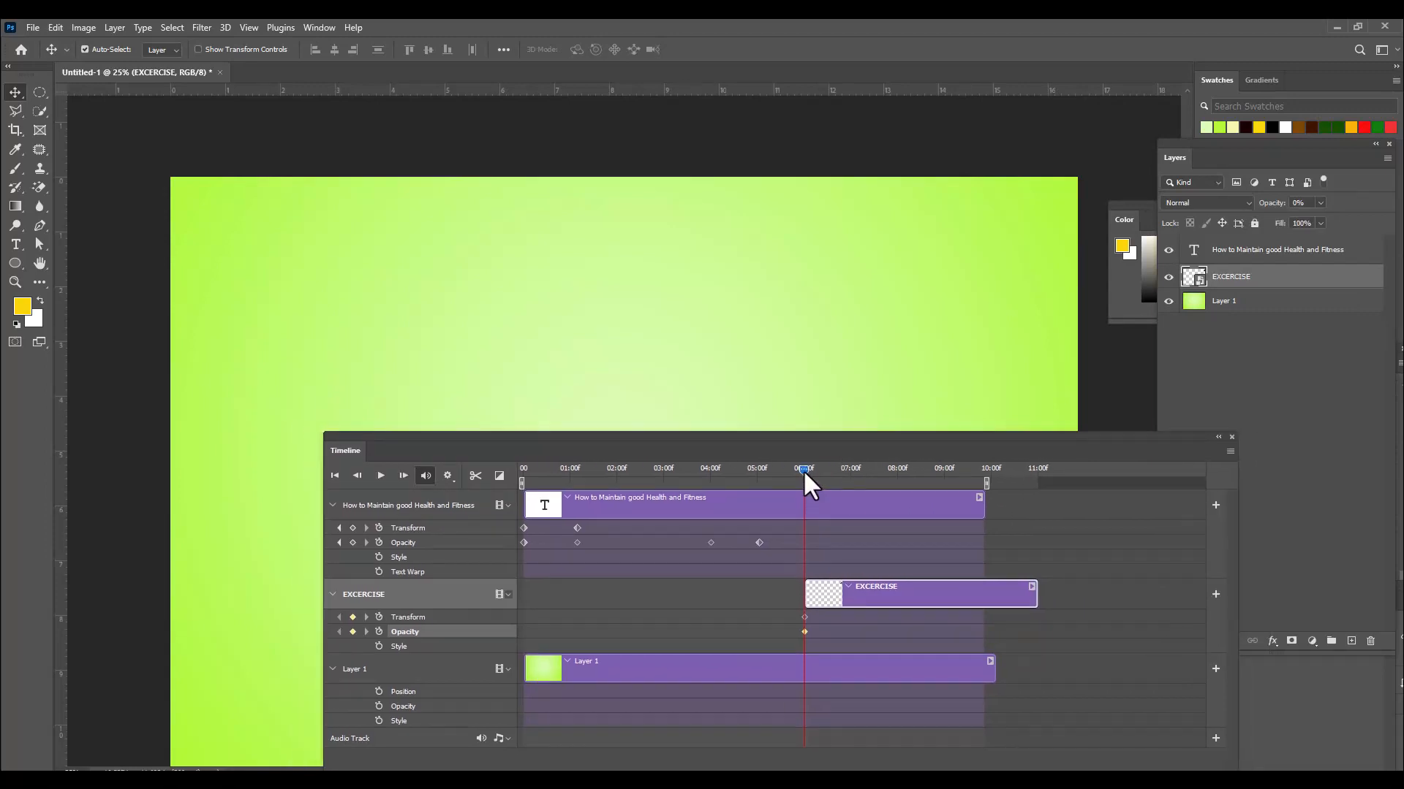
drag(804, 471, 851, 474)
drag(923, 438, 913, 456)
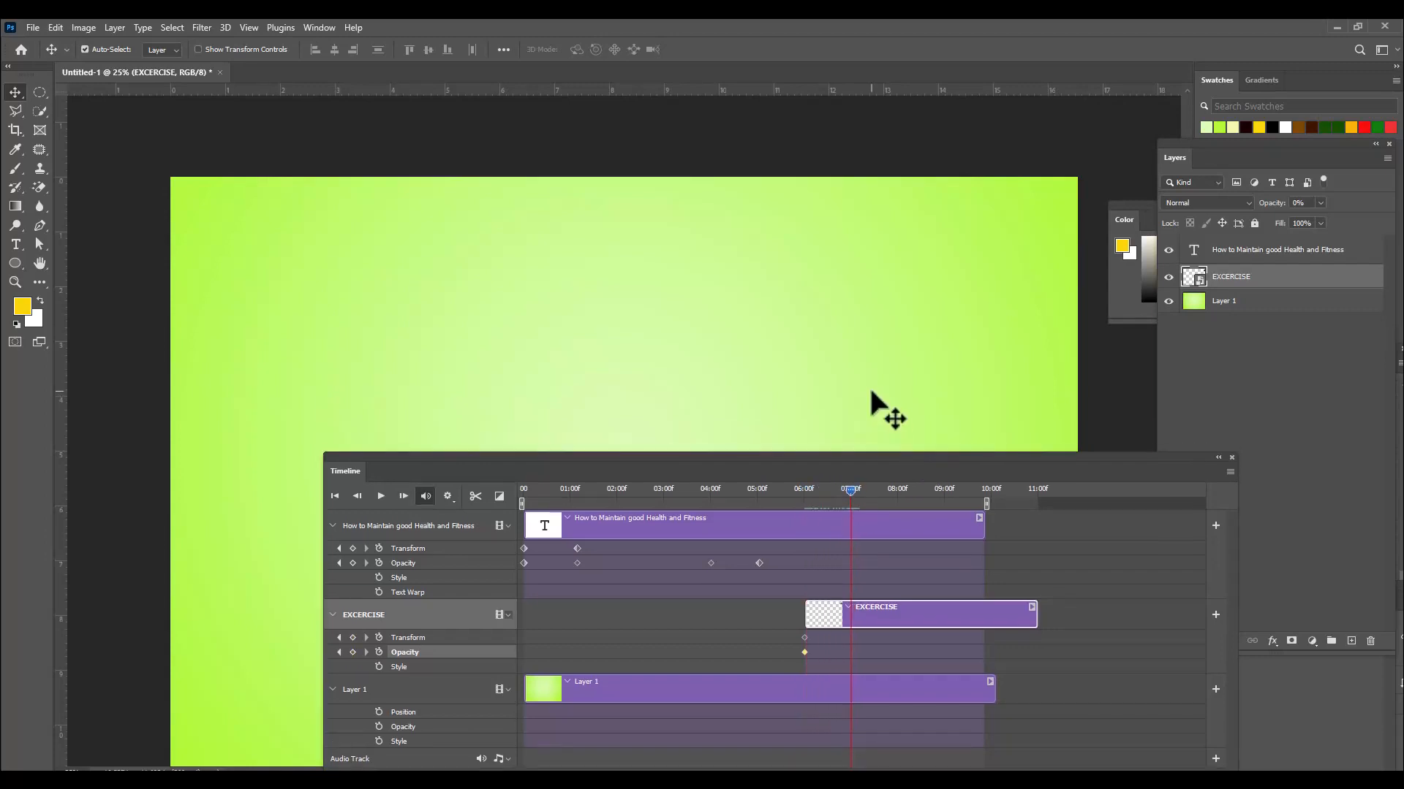
key(ctrl+t)
drag(1063, 231, 881, 192)
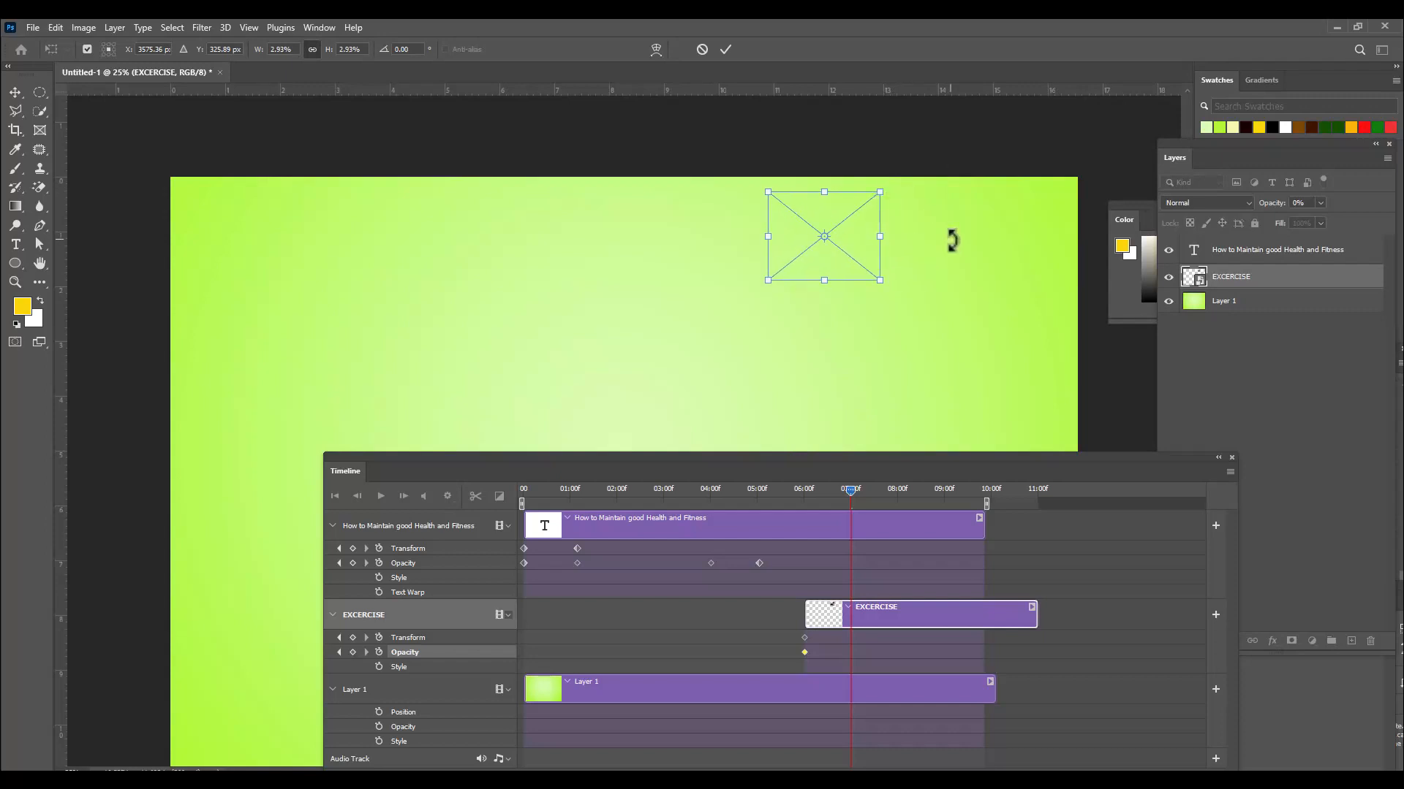
Raise the exercise photo's opacity to 47% at 07:00, rotate it to about -128.71° slightly lower on the canvas, and commit the transform.
click(1320, 203)
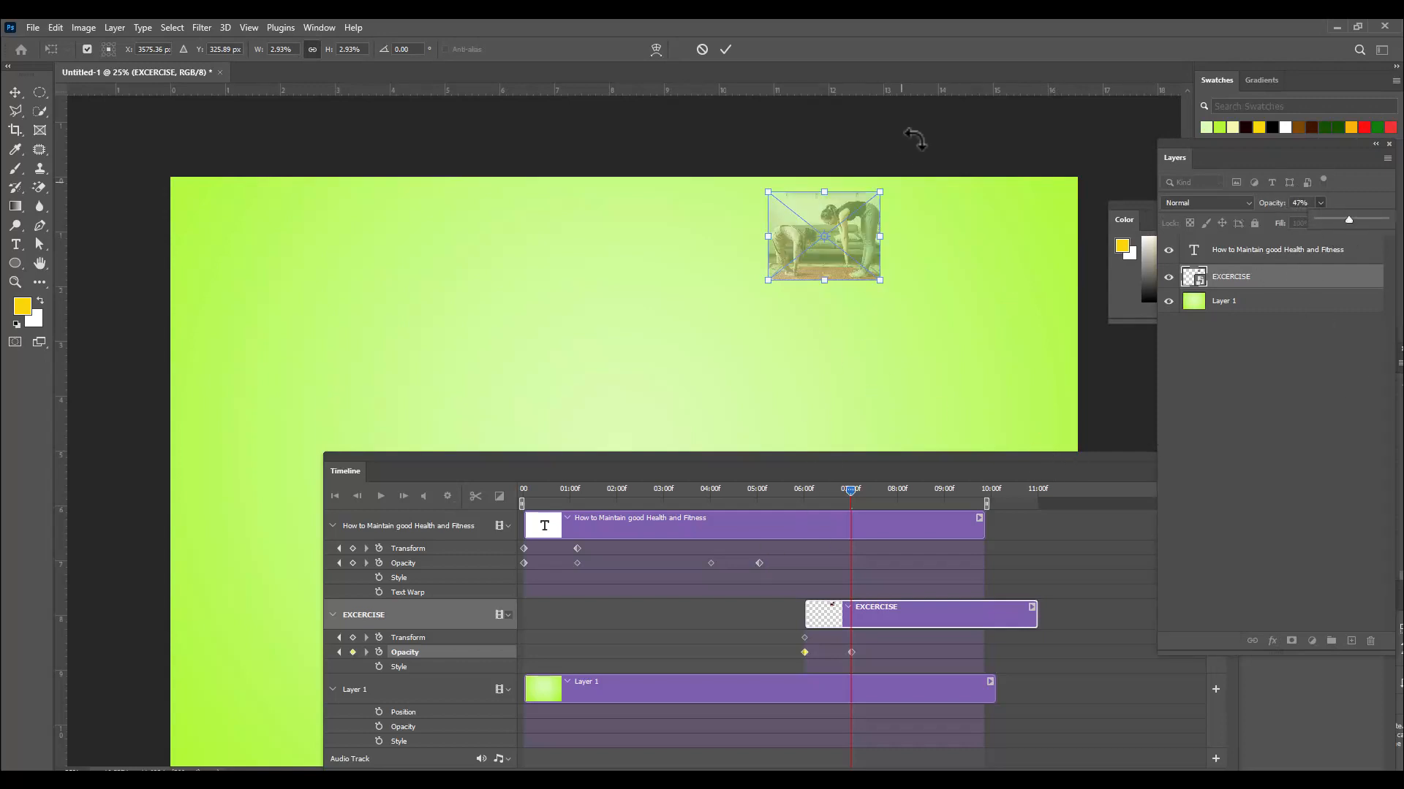
drag(906, 182, 840, 197)
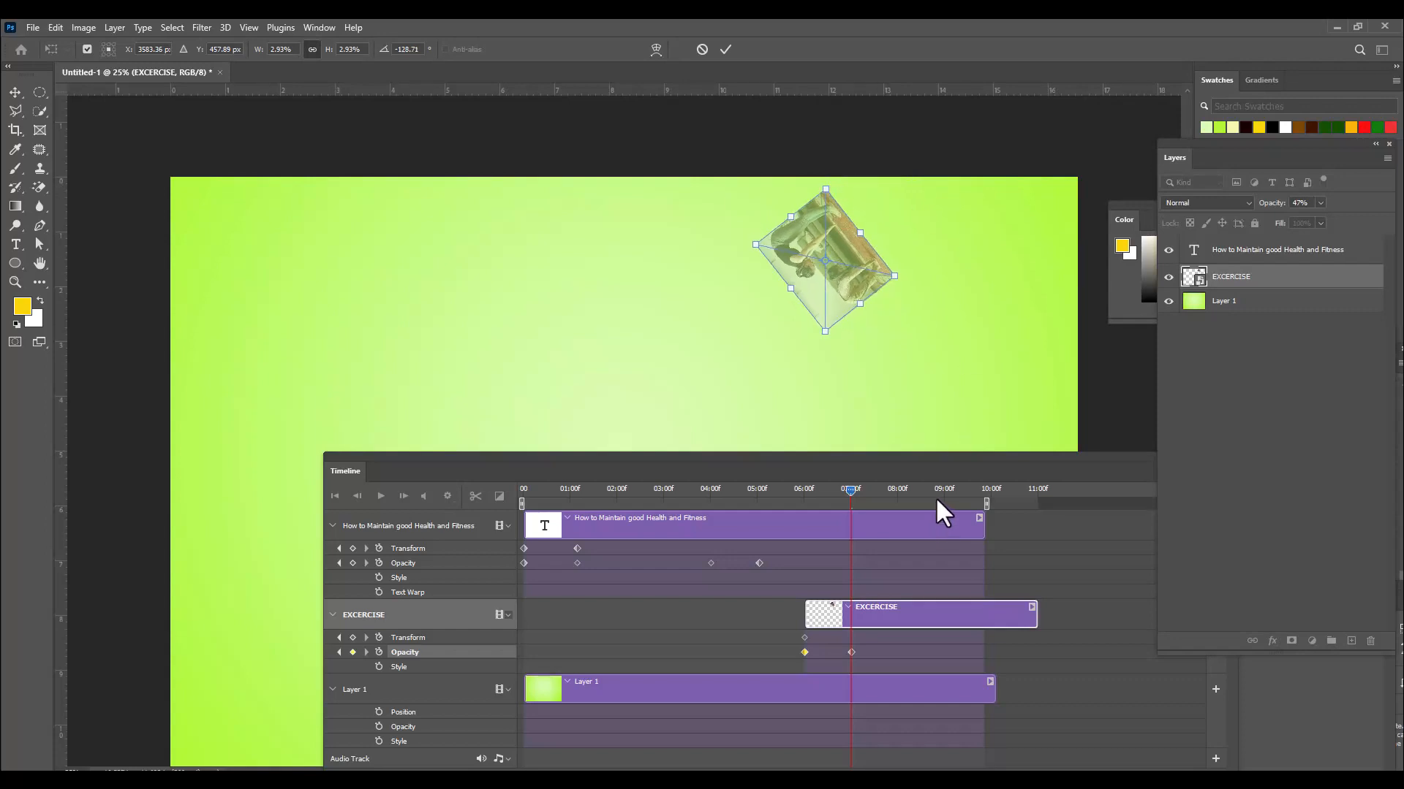
key(Return)
drag(849, 495, 852, 526)
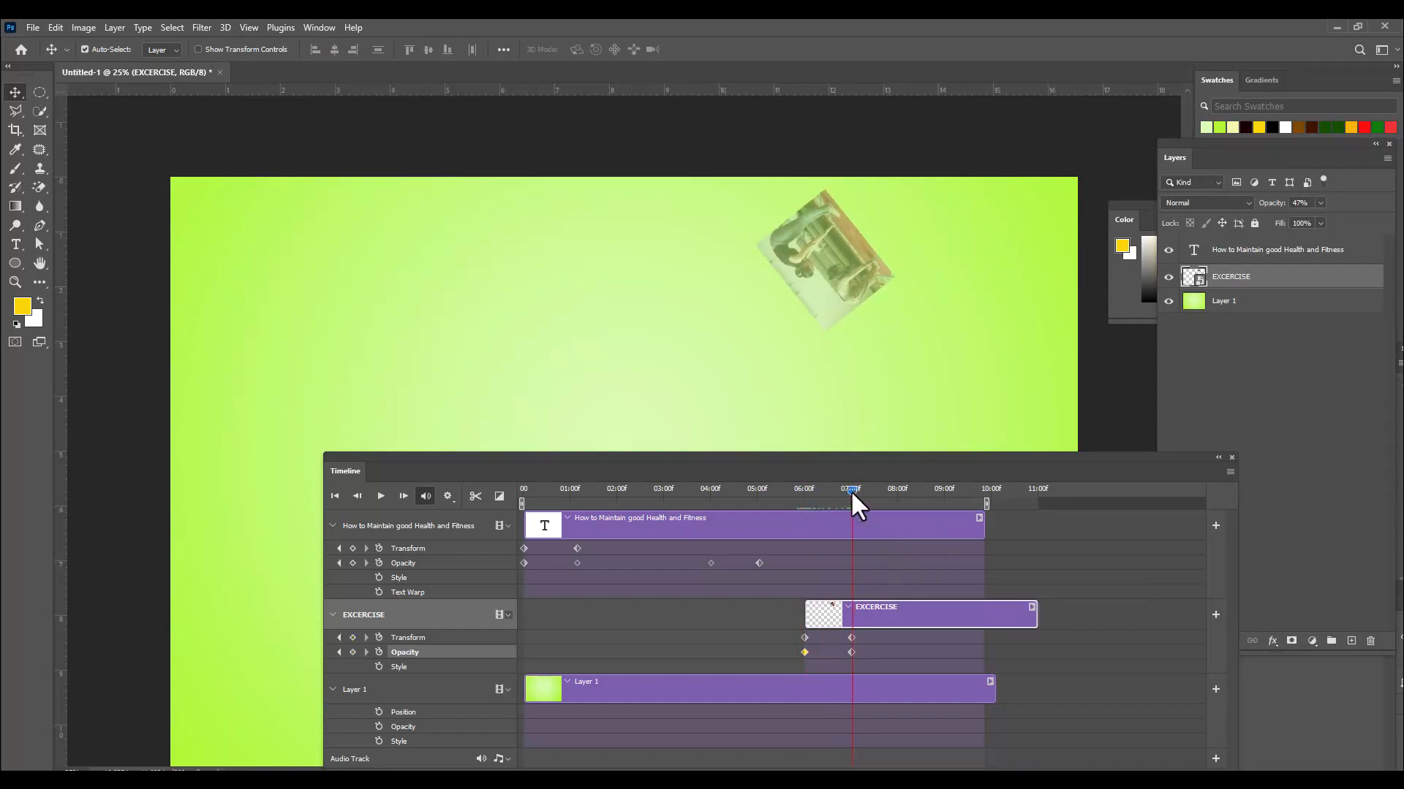
At 08:00, move the exercise photo further inward, enlarge it to about 3.37%, rotate it to about 108.93° and set its opacity to 78%.
drag(852, 492, 898, 501)
key(ctrl+t)
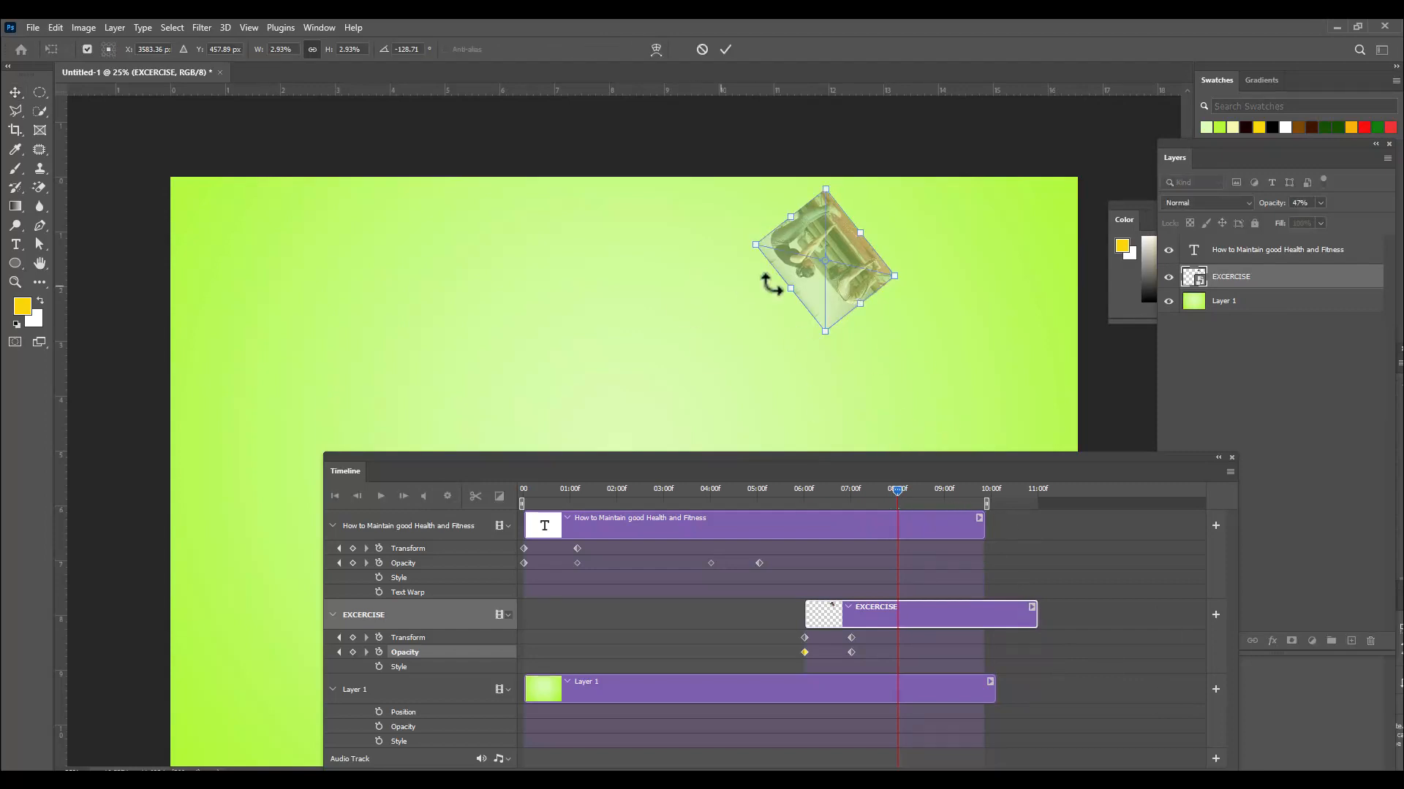
drag(859, 257, 691, 192)
drag(717, 264, 734, 266)
drag(817, 279, 780, 226)
click(1320, 202)
click(1343, 219)
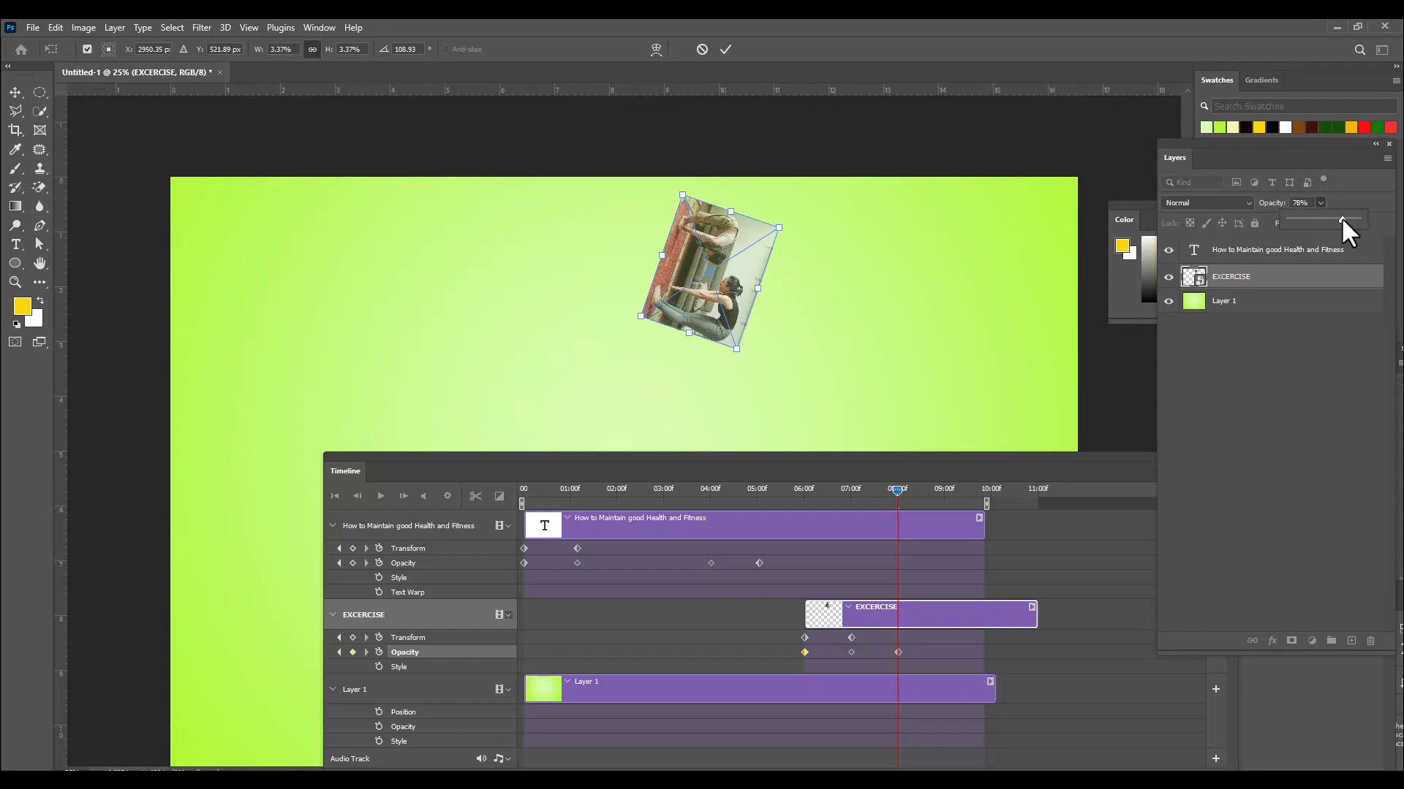
click(865, 289)
key(Return)
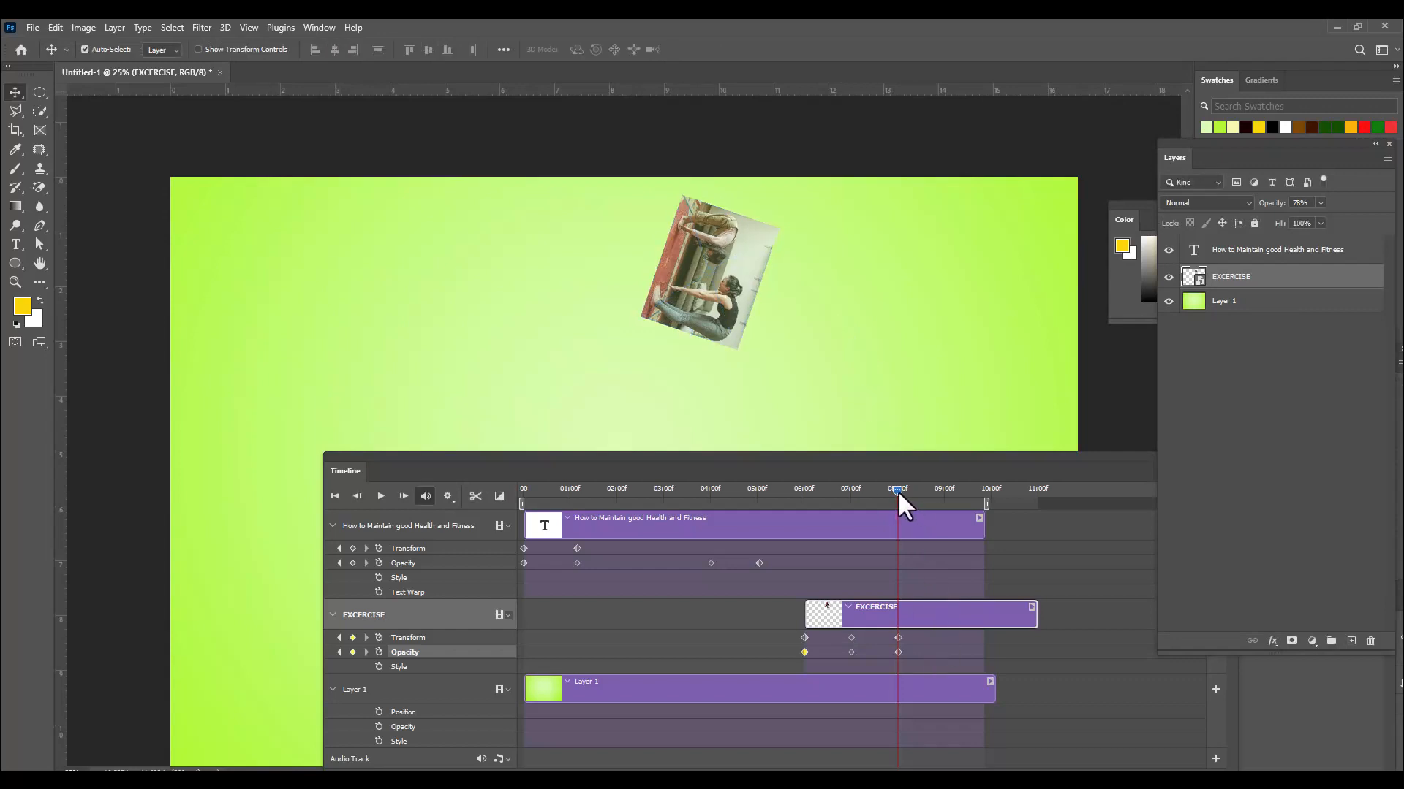
At 09:00, straighten the exercise photo to about -0.30°, enlarge it to about 5.48% near the canvas's upper middle, and commit the transform.
drag(897, 490, 948, 492)
key(ctrl)
key(ctrl+t)
drag(783, 369, 783, 180)
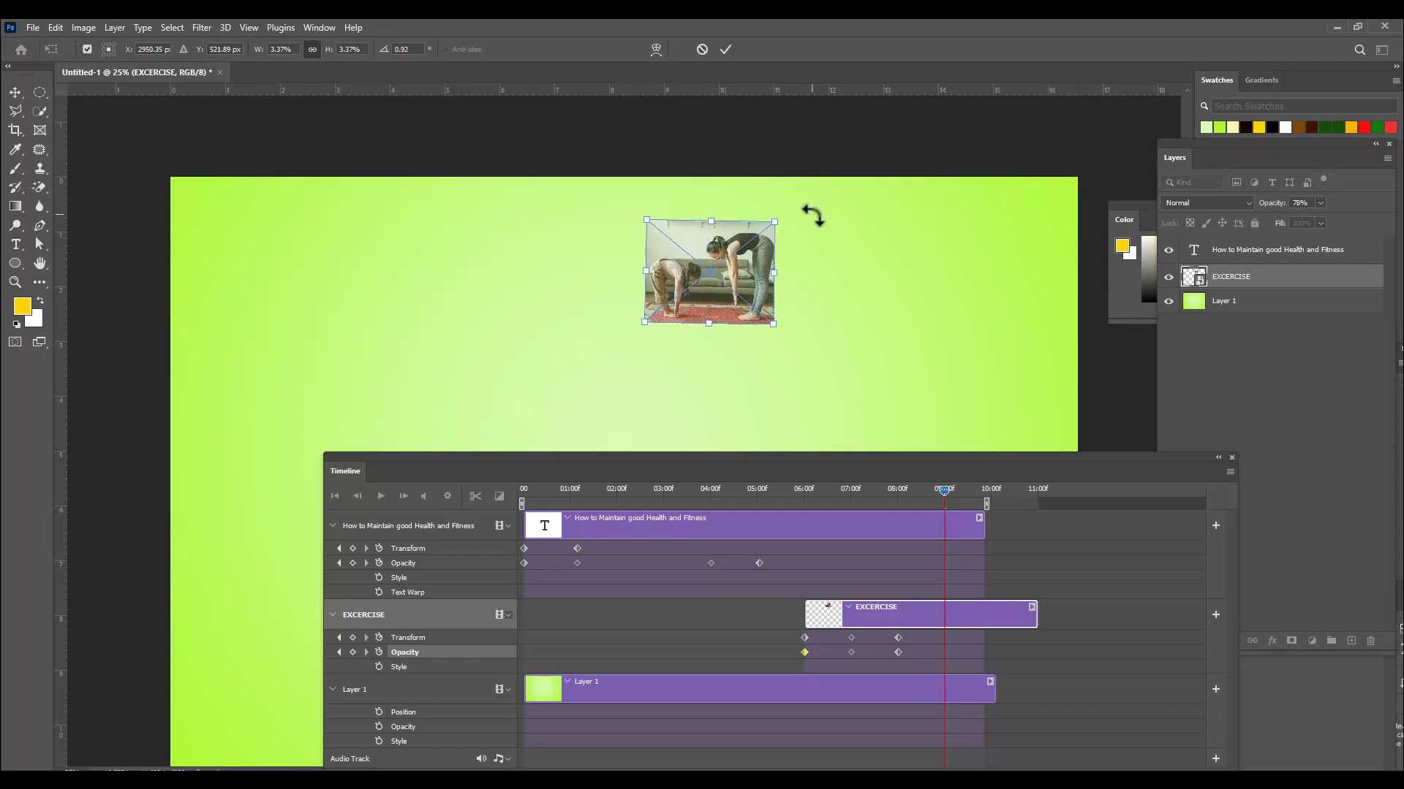
mouse_move(796, 210)
mouse_down()
mouse_move(790, 219)
mouse_move(808, 188)
mouse_move(821, 194)
mouse_move(811, 189)
mouse_up()
mouse_move(765, 243)
mouse_down()
mouse_move(790, 250)
mouse_move(779, 247)
mouse_up()
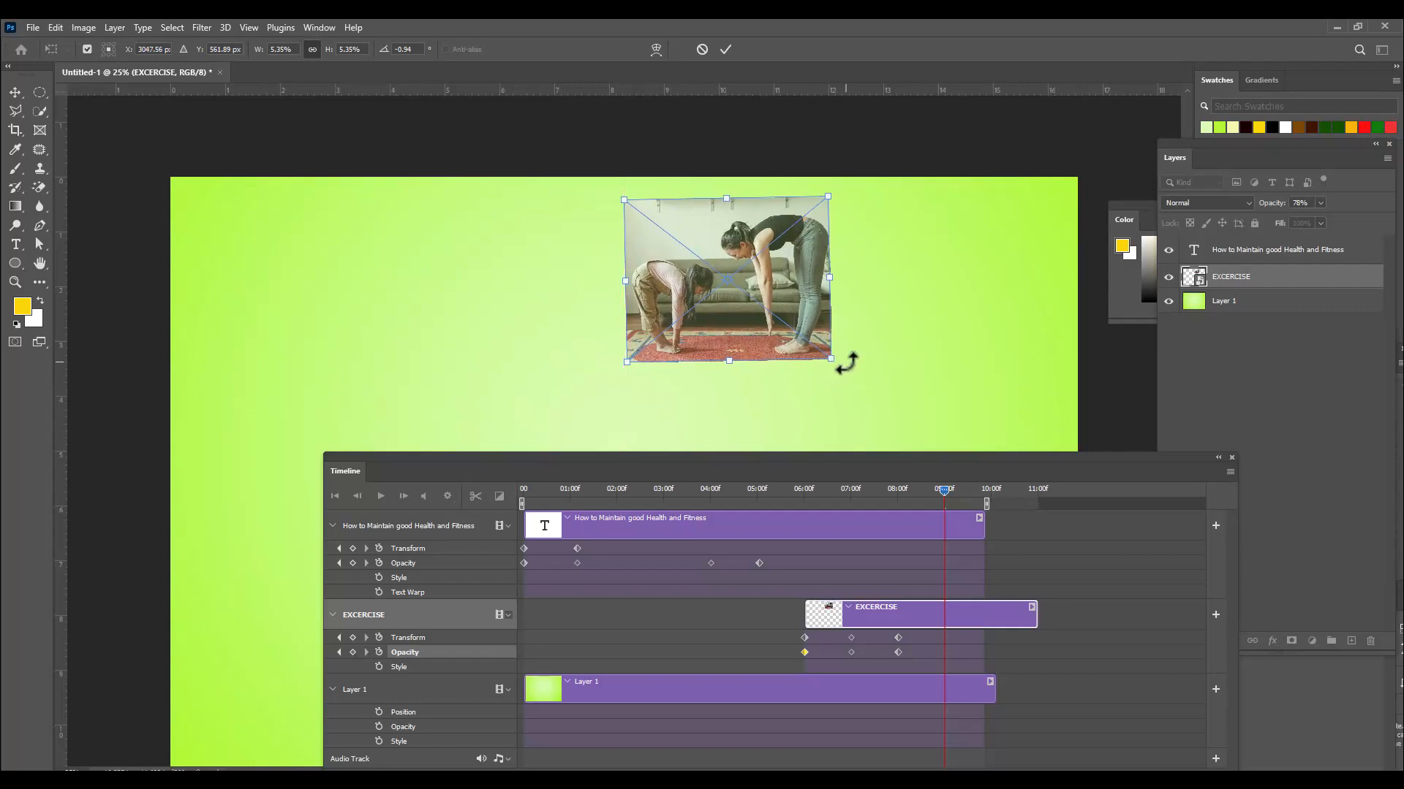
drag(845, 364, 837, 366)
key(Return)
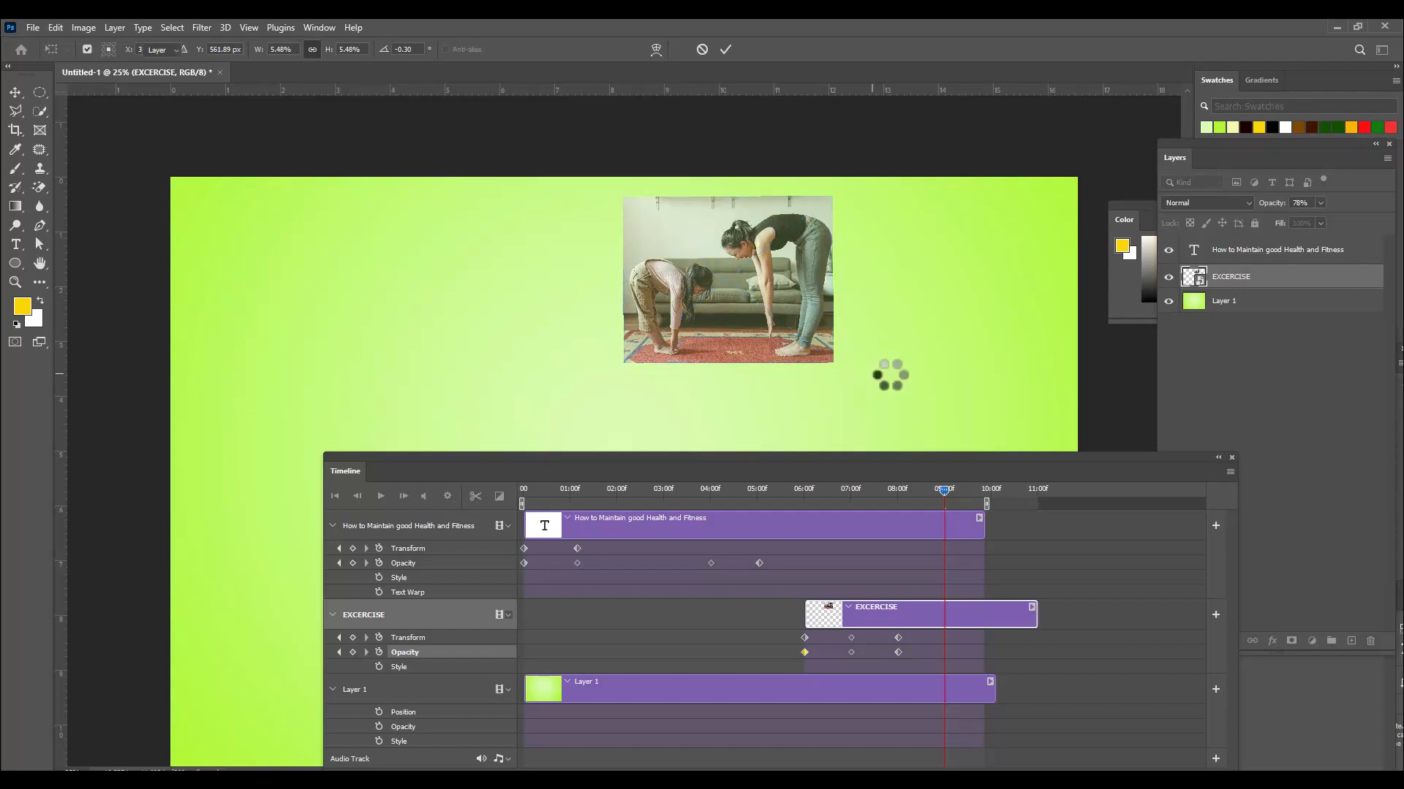
Raise the exercise photo's opacity to 100% at 09:00 and play back its animation from about 06:00.
click(1320, 202)
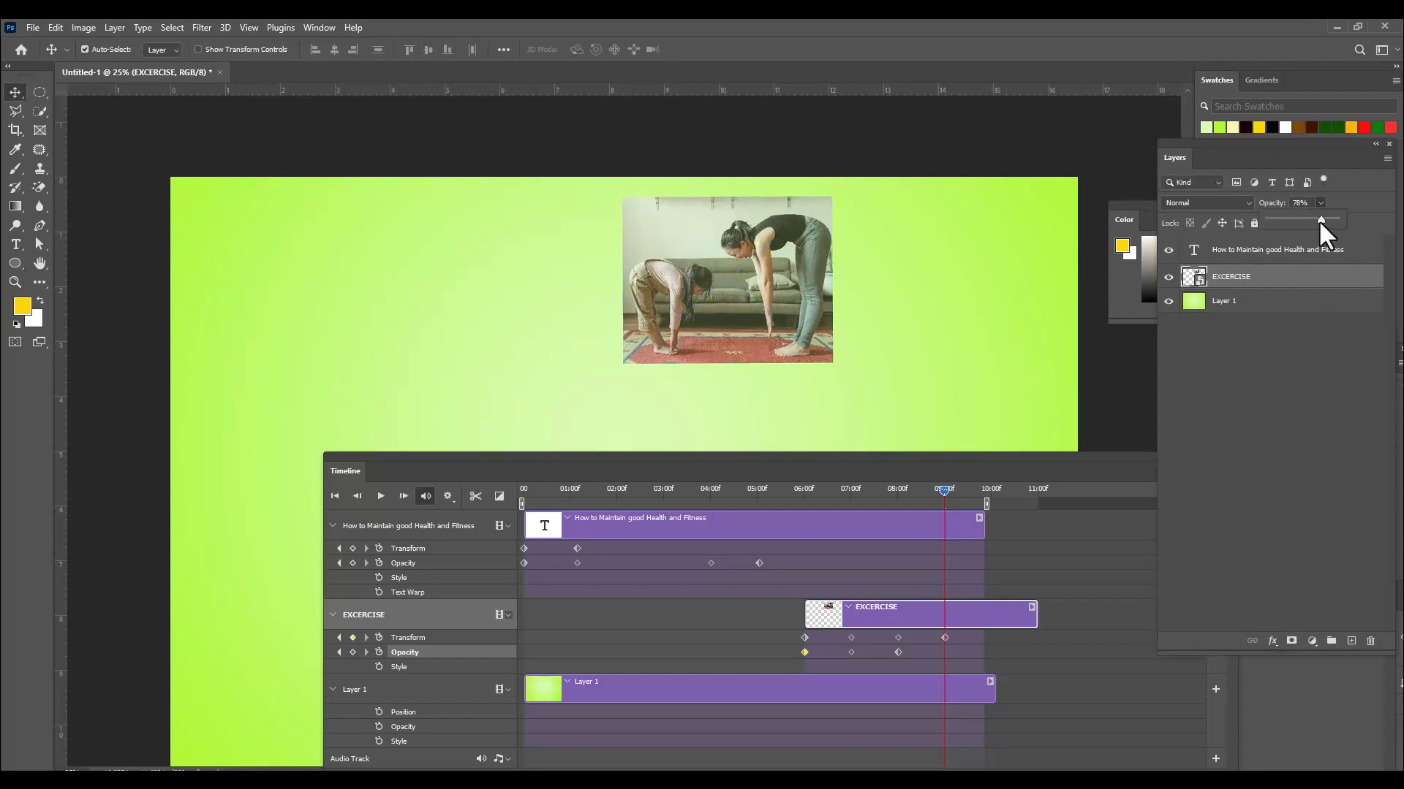
drag(1330, 219, 1369, 227)
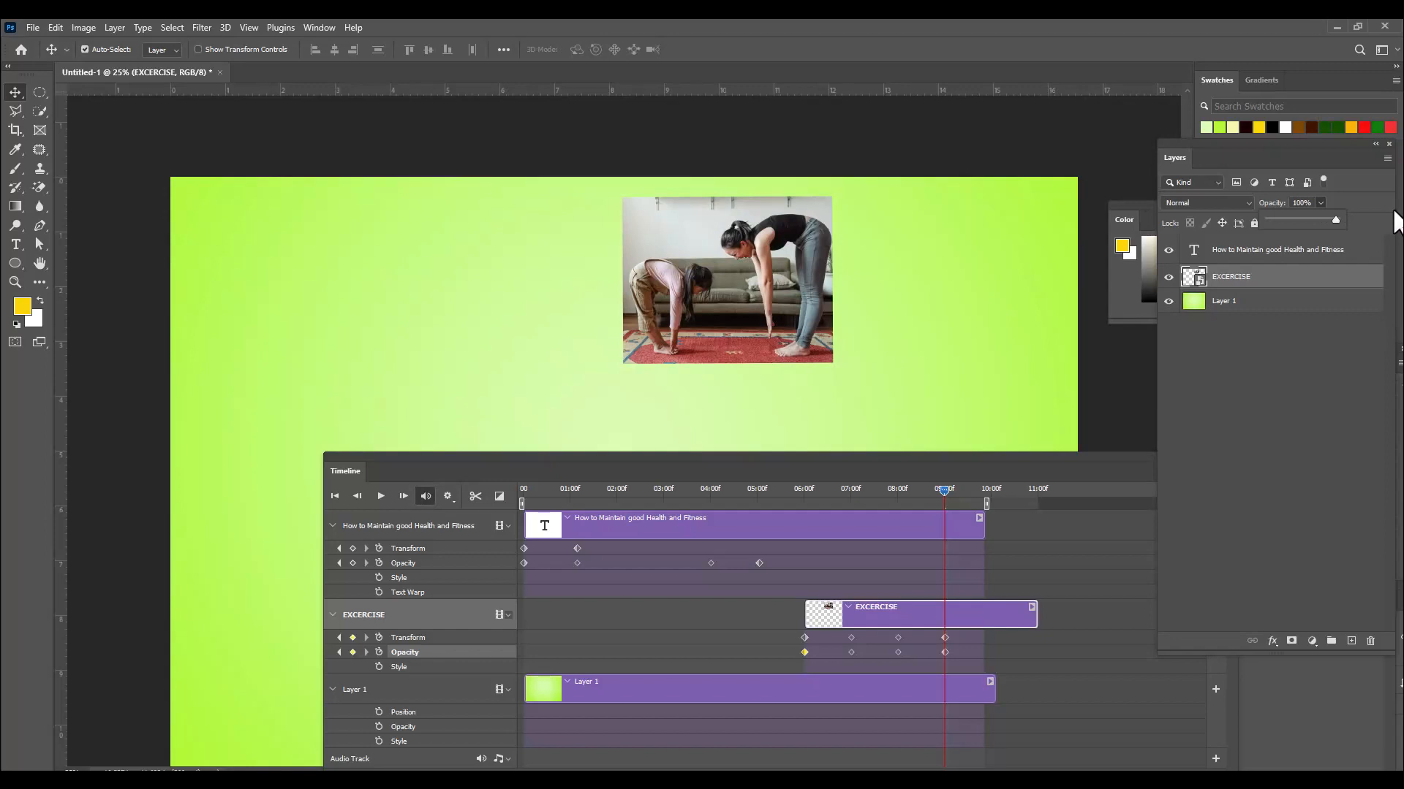
drag(949, 488, 801, 520)
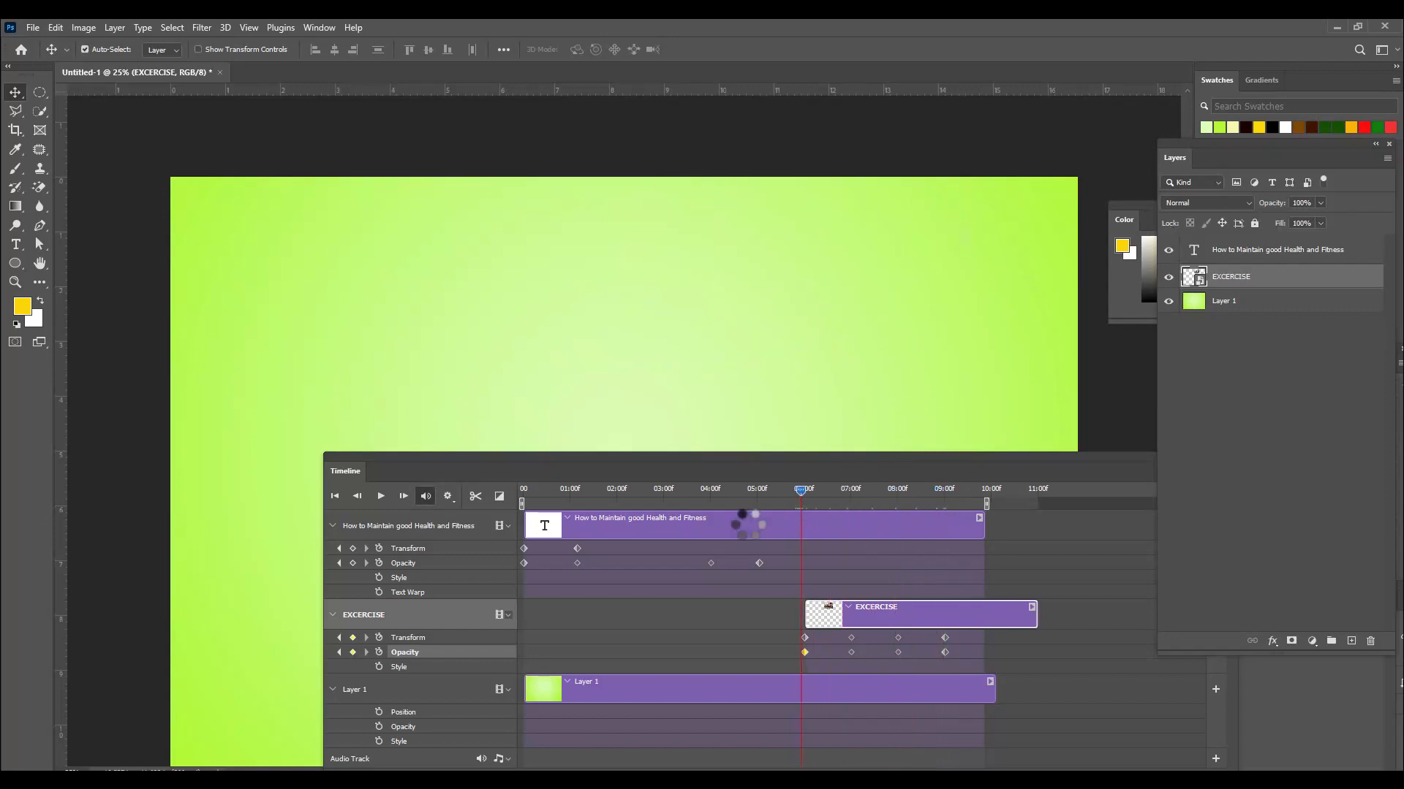
click(380, 497)
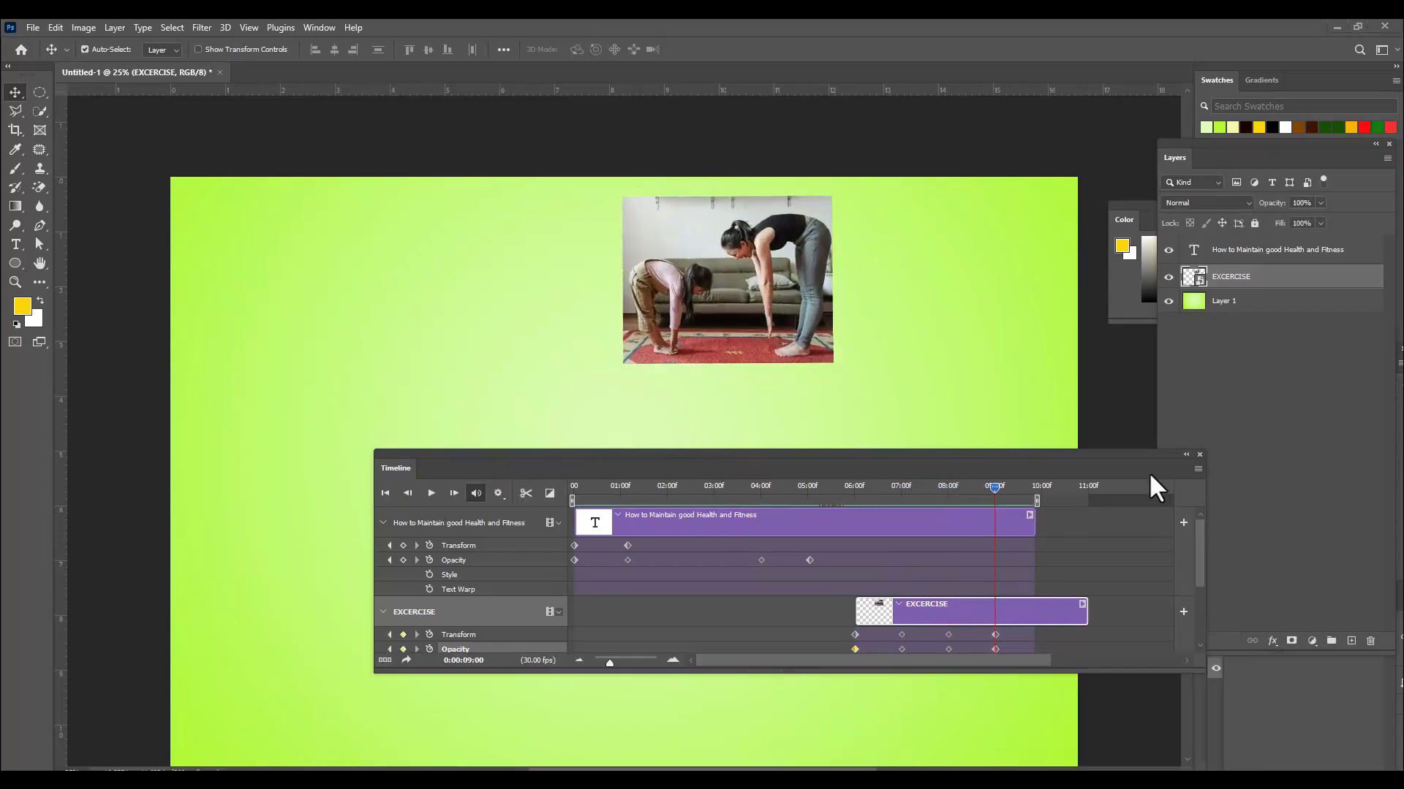
drag(1013, 452, 970, 563)
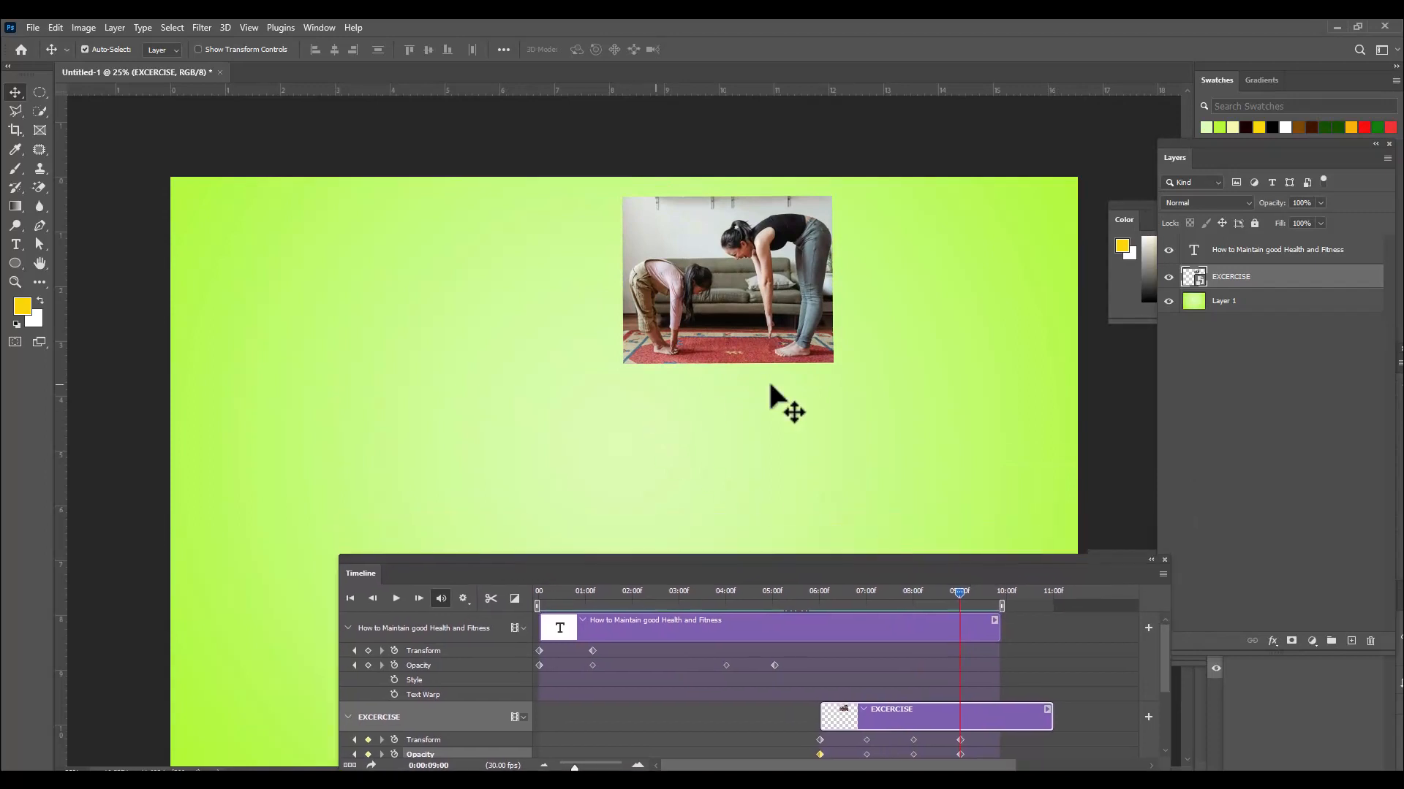
click(15, 244)
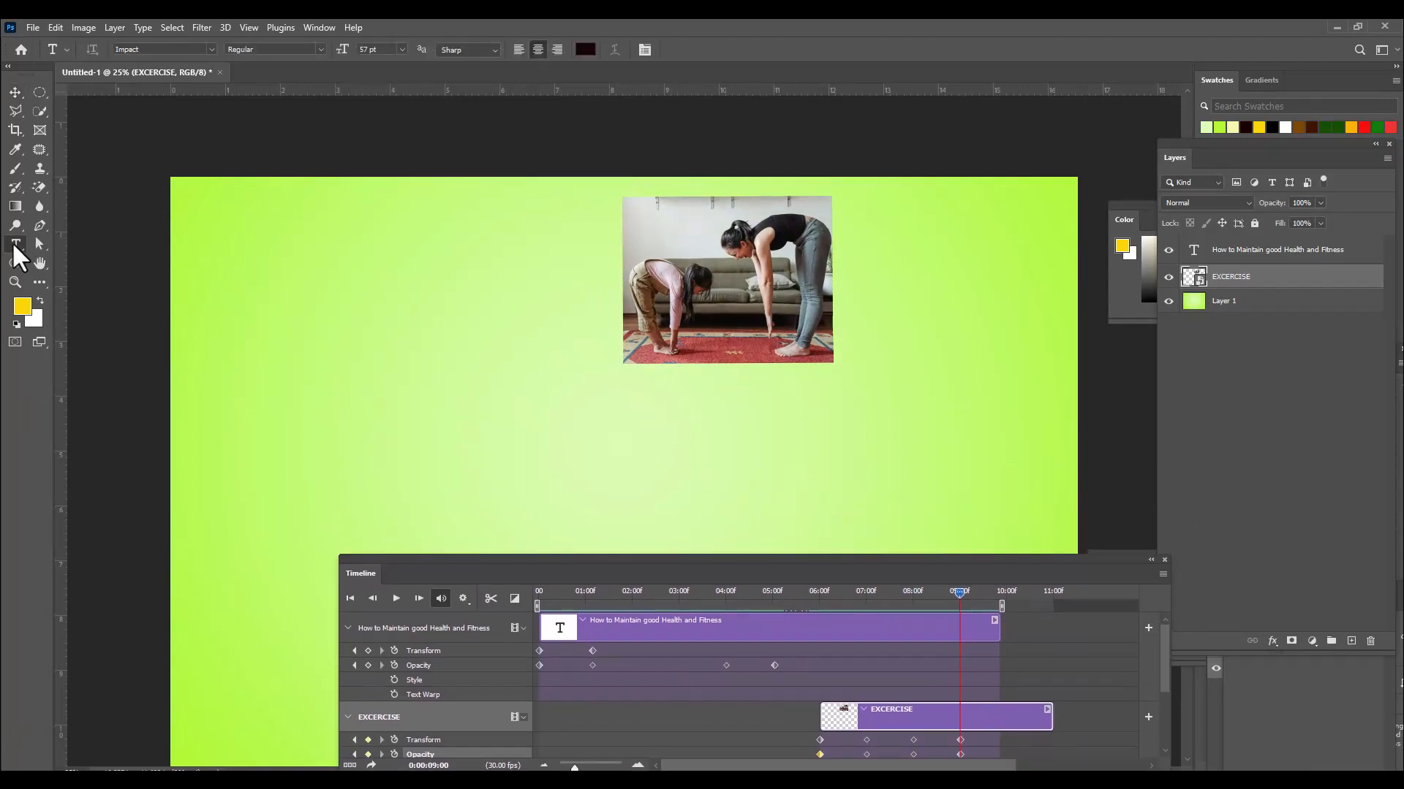
click(680, 480)
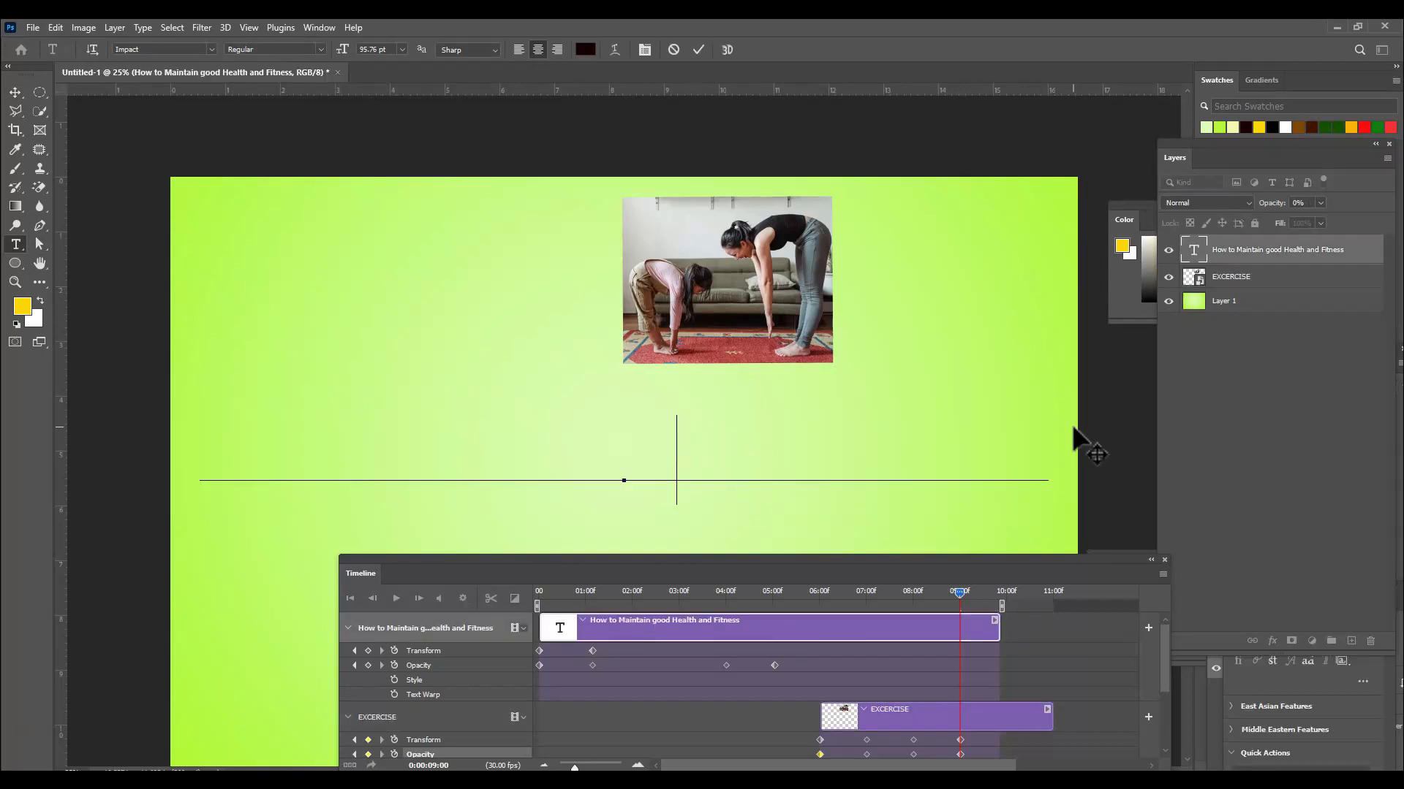
click(16, 93)
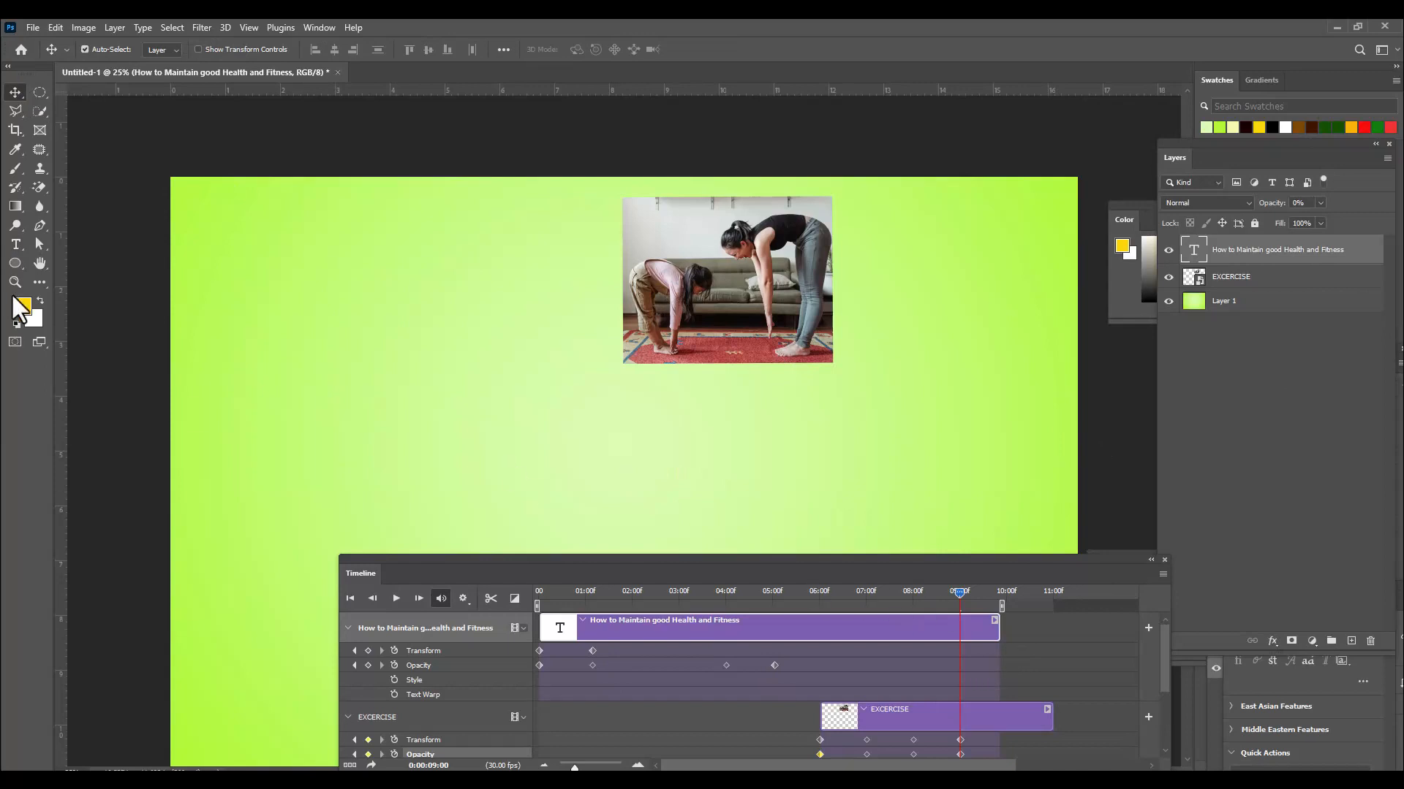
Create a new layer at 09:00 and add the text "Do Regular exercise" on the canvas.
click(16, 245)
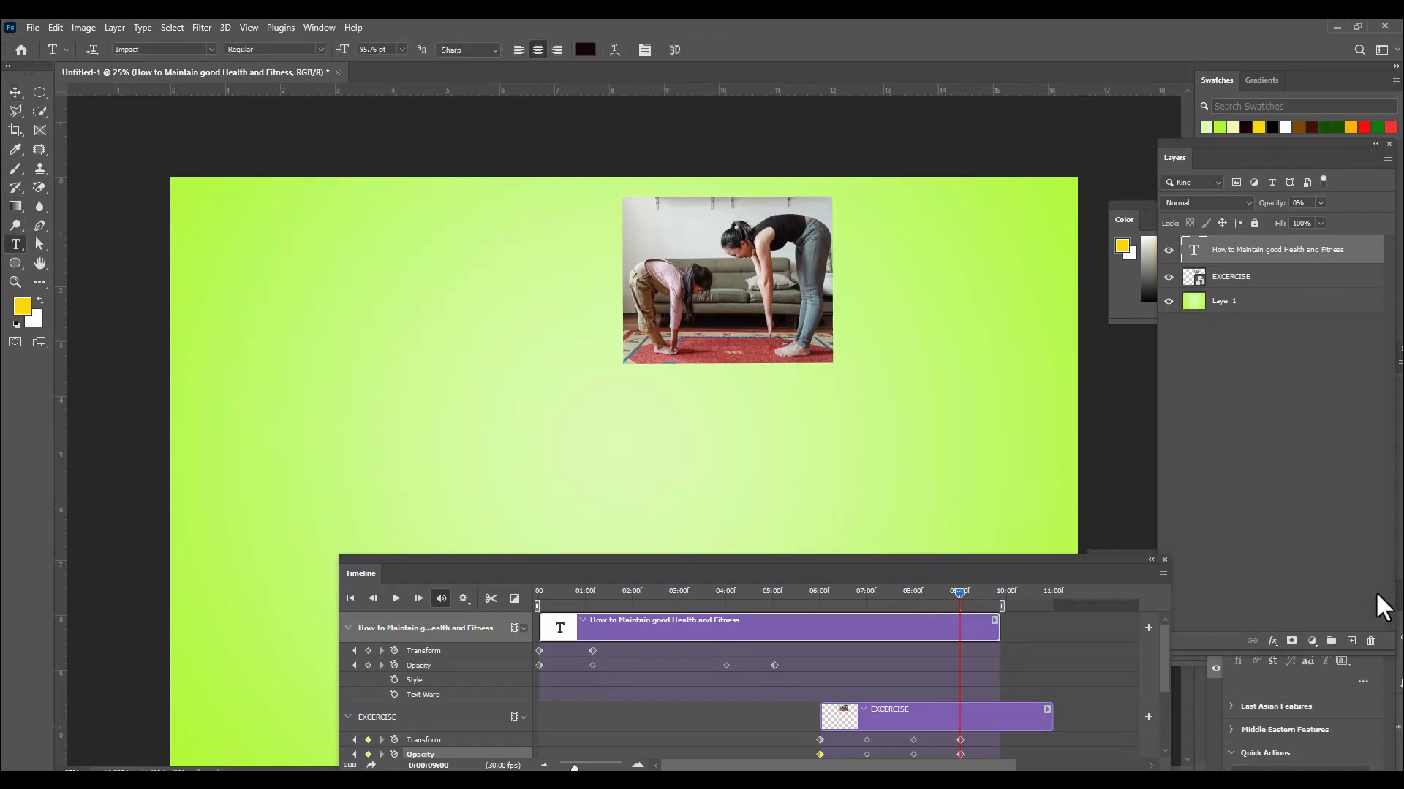
click(1350, 641)
click(383, 348)
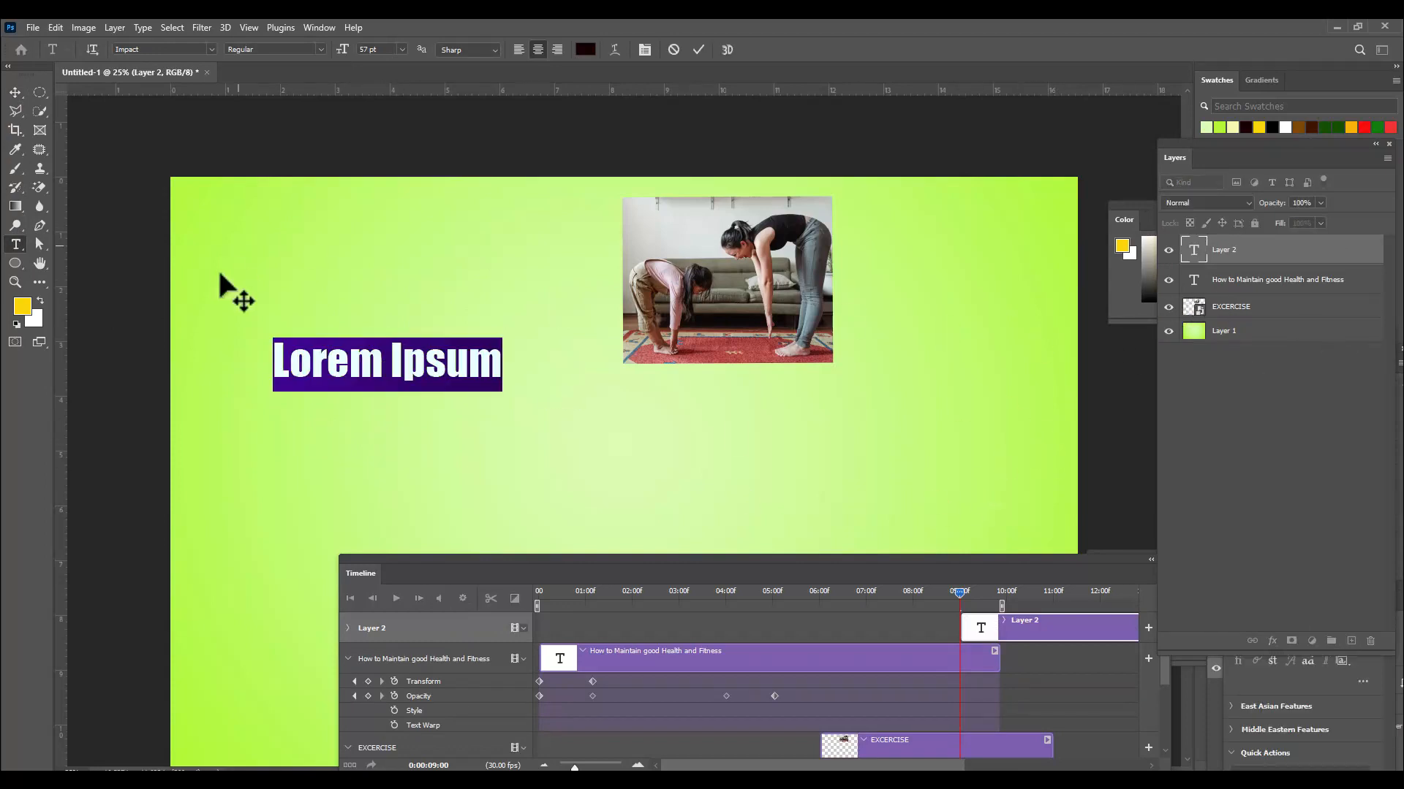
key(BackSpace)
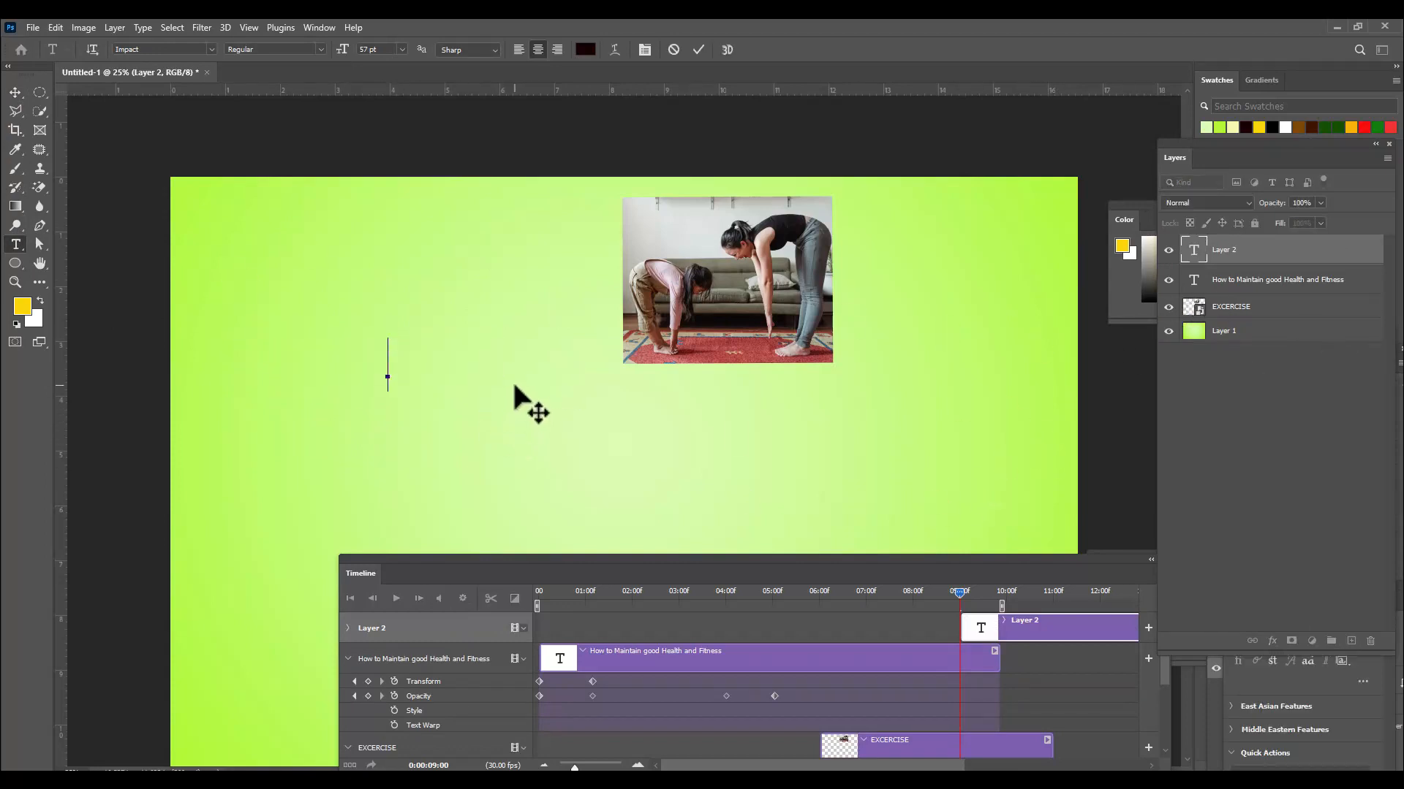
text(do)
key(BackSpace)
key(BackSpace)
text(Do )
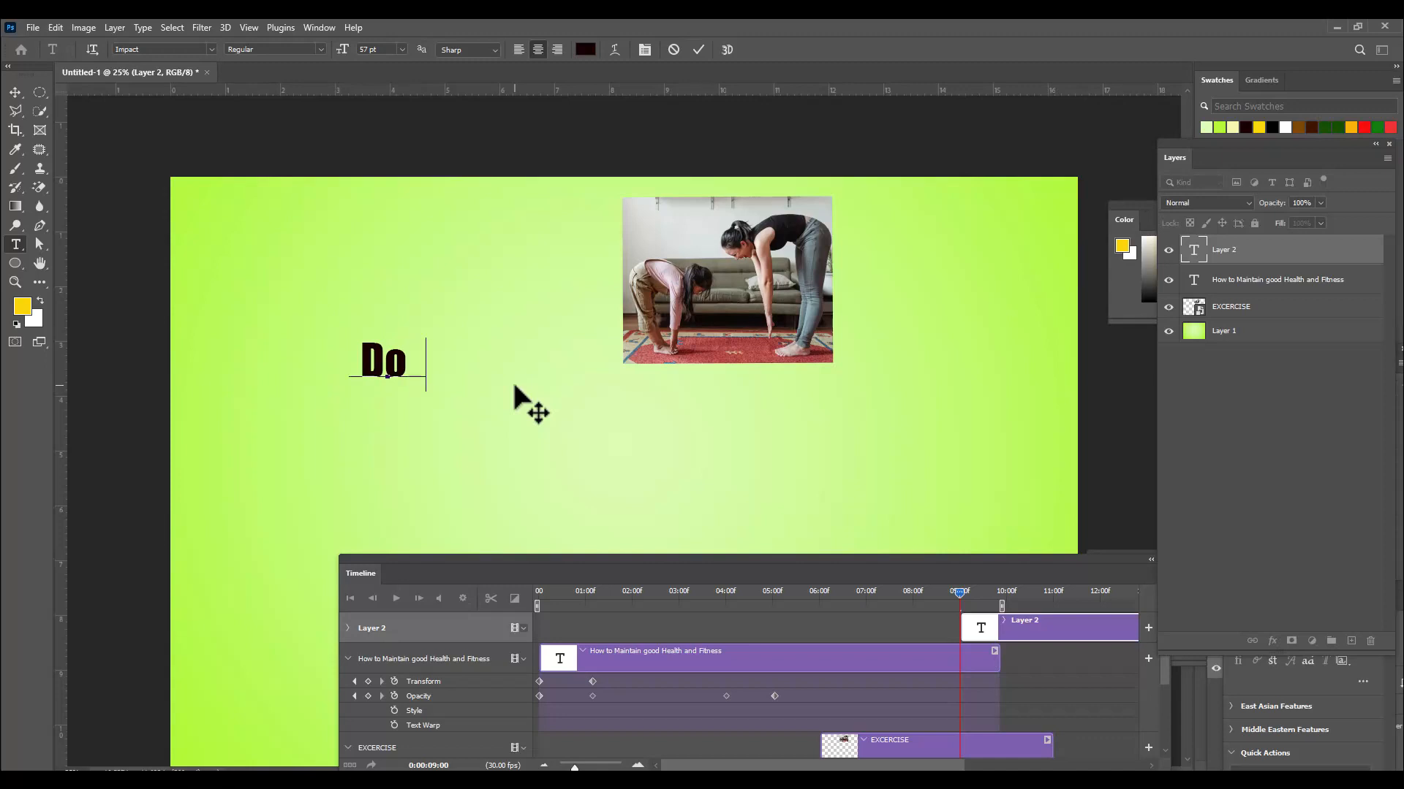
text(Regul)
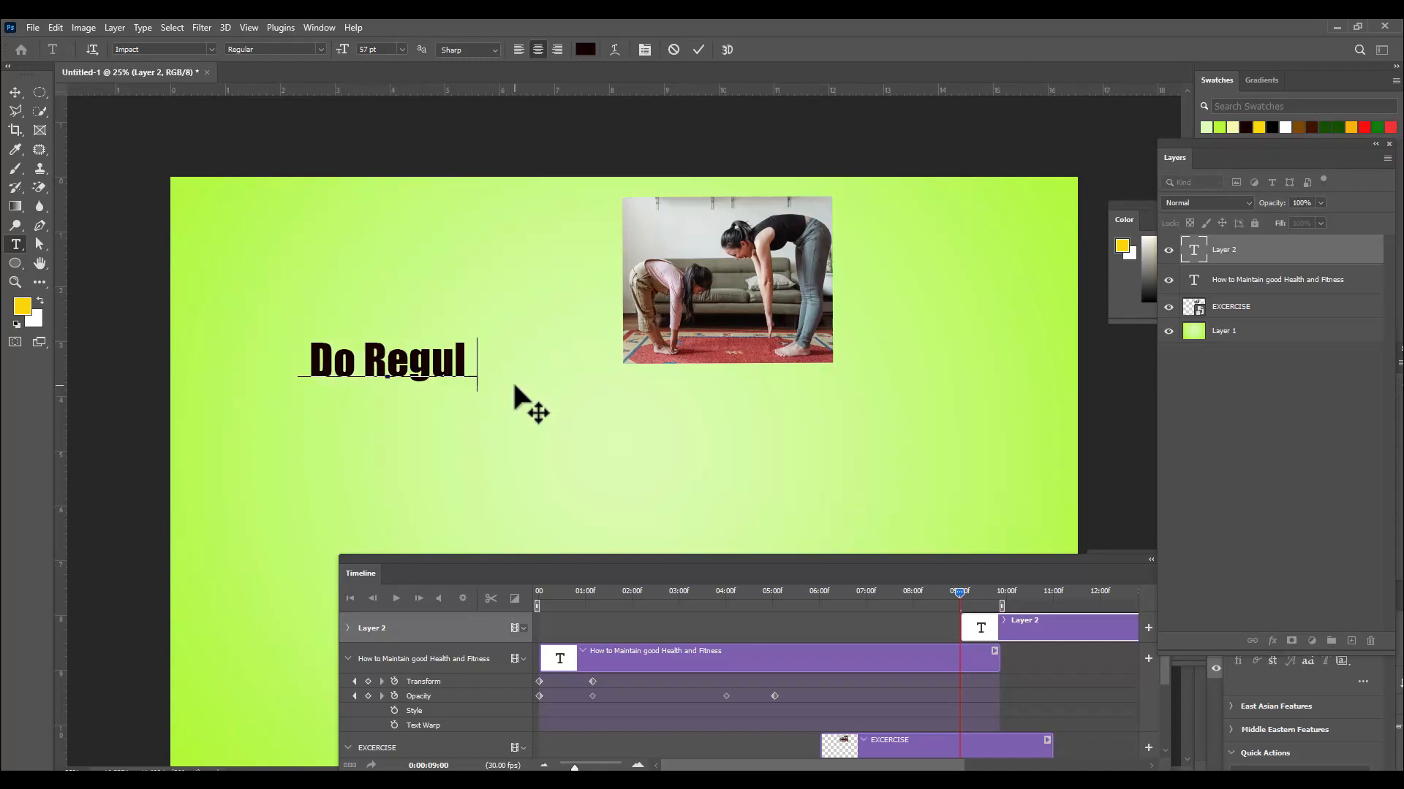
text(ar exrce)
key(BackSpace)
text(ise)
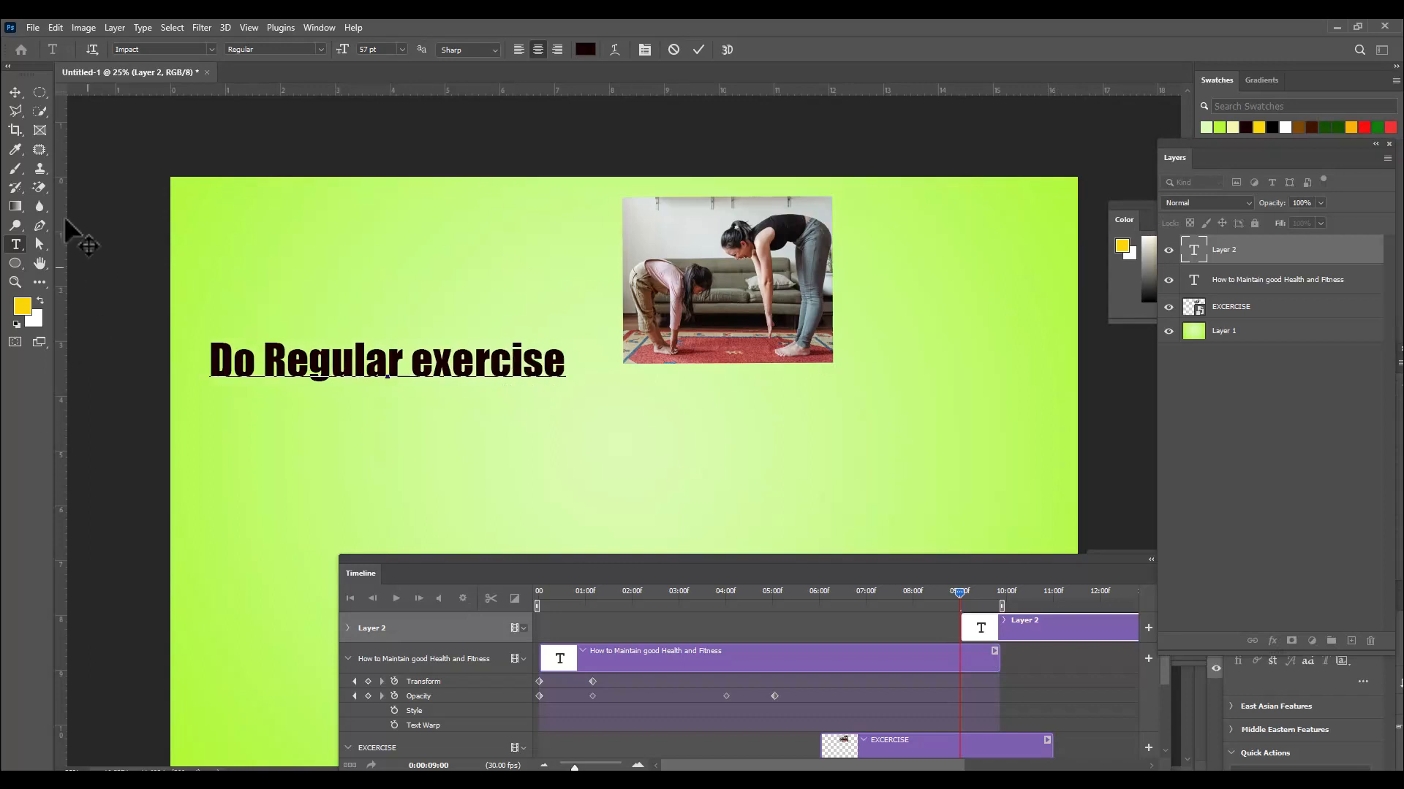
Move the "Do Regular exercise" text to the right of the exercise photo and shrink it to fit the remaining canvas width.
click(16, 92)
drag(539, 371, 875, 402)
key(ctrl)
key(ctrl+t)
drag(915, 375, 1060, 277)
key(Return)
Expand the Do Regular exercise track's animation properties and extend the end of the timeline's work area to 14:00.
drag(790, 561, 731, 466)
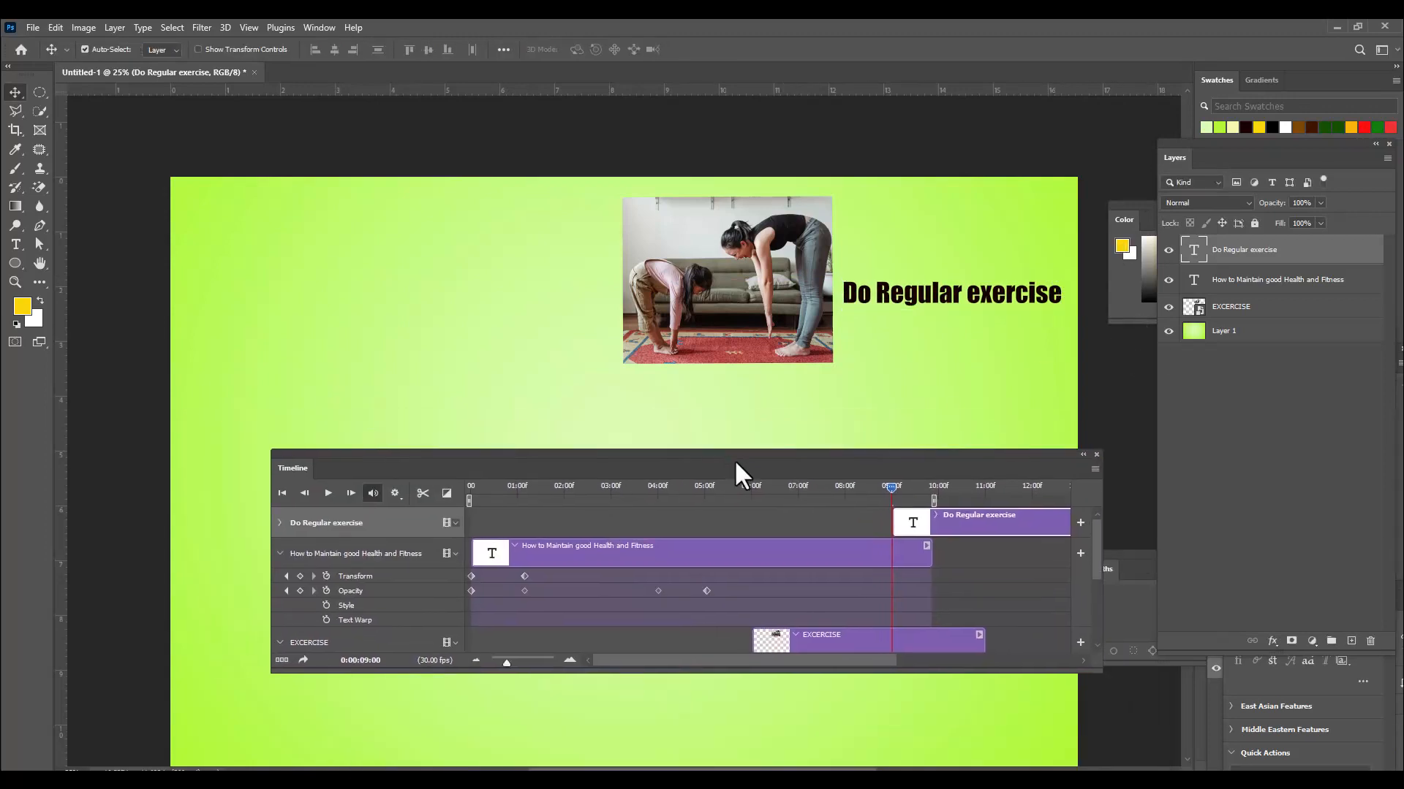
drag(1100, 671, 1234, 771)
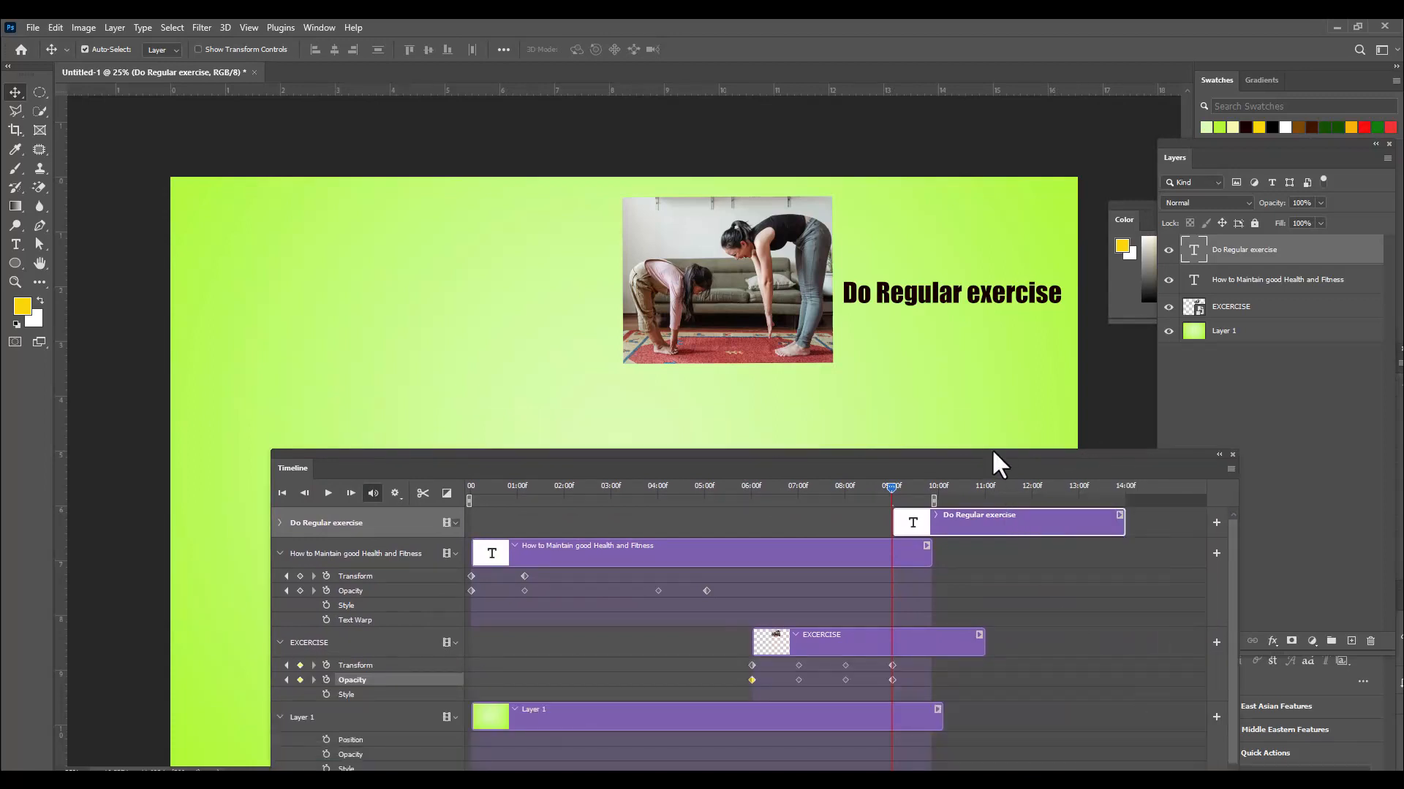
click(280, 522)
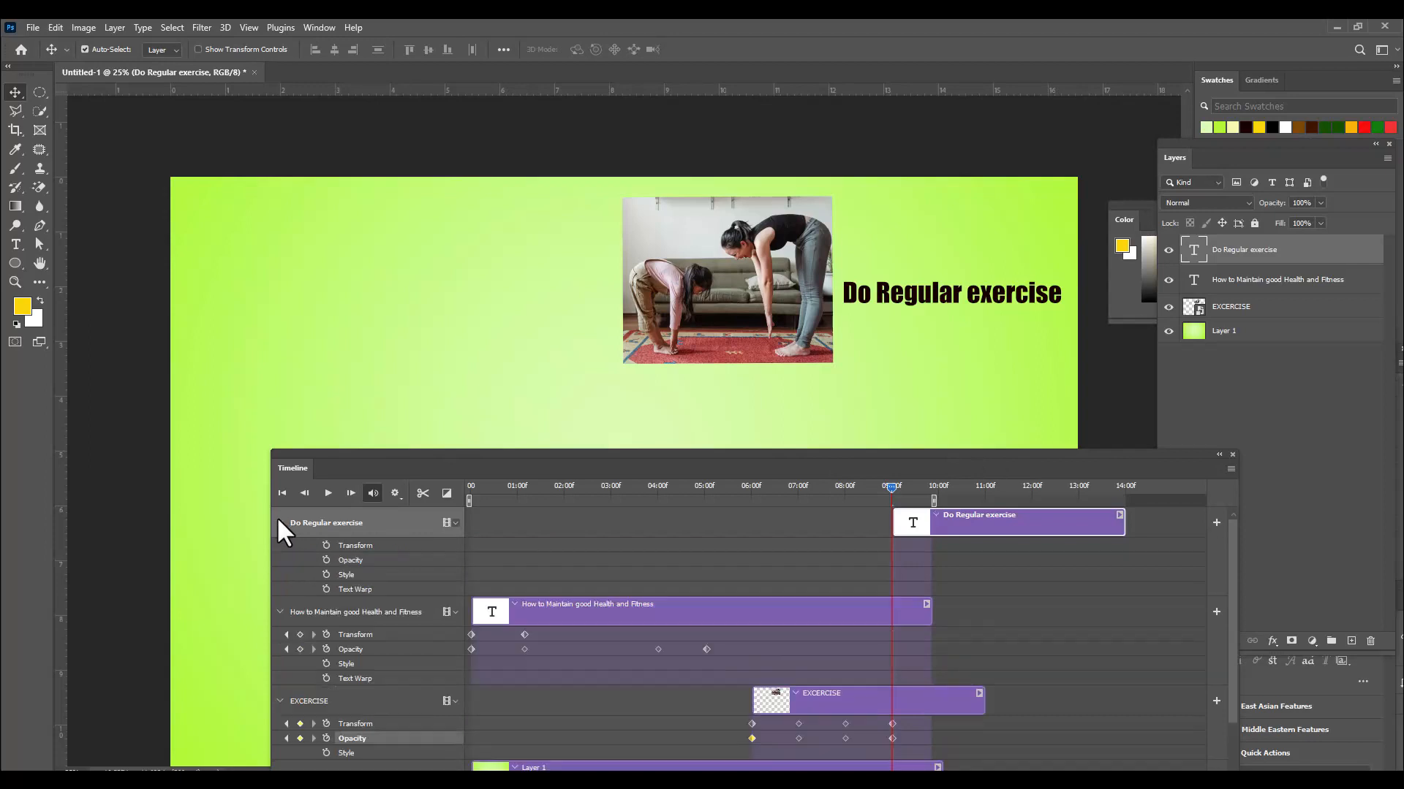
drag(672, 459, 688, 459)
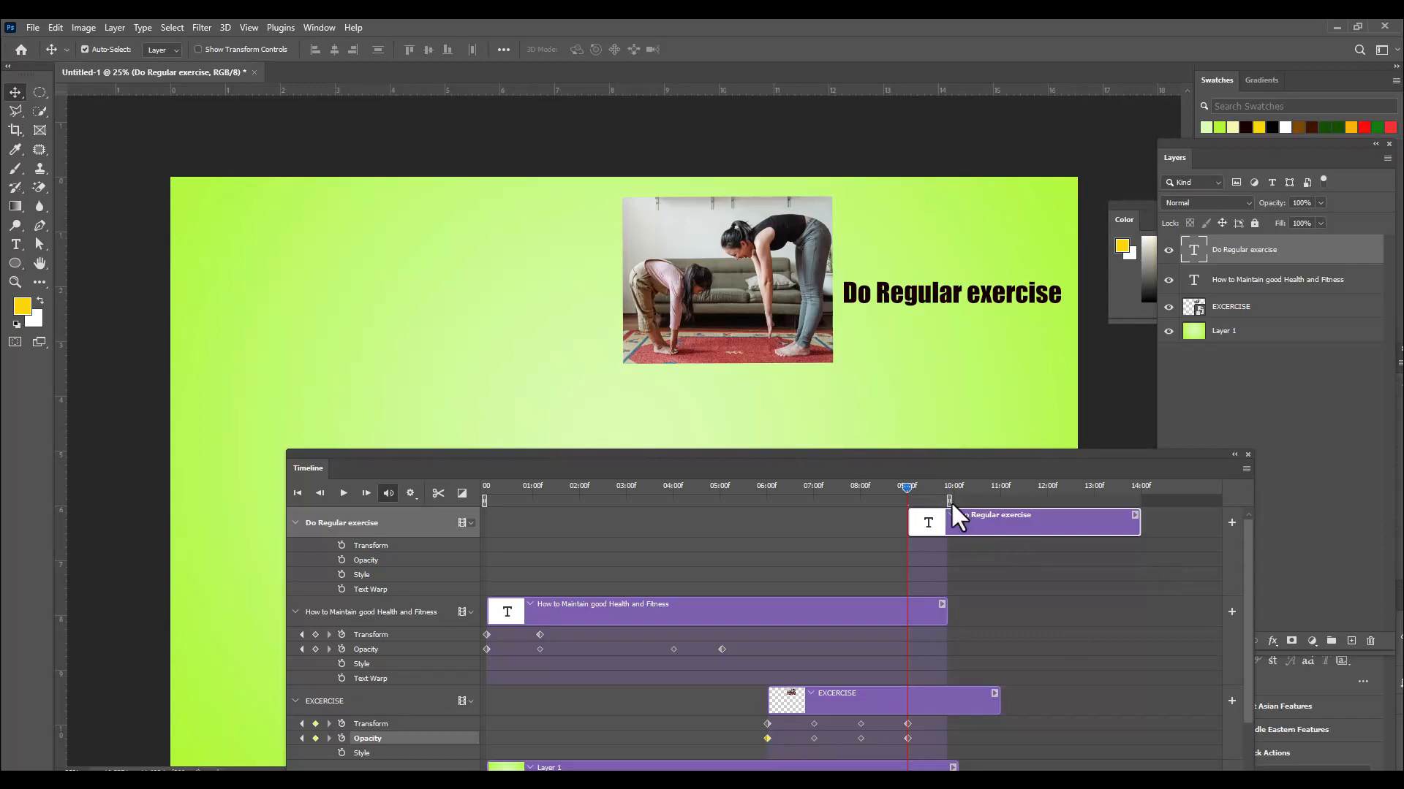
drag(970, 459, 938, 451)
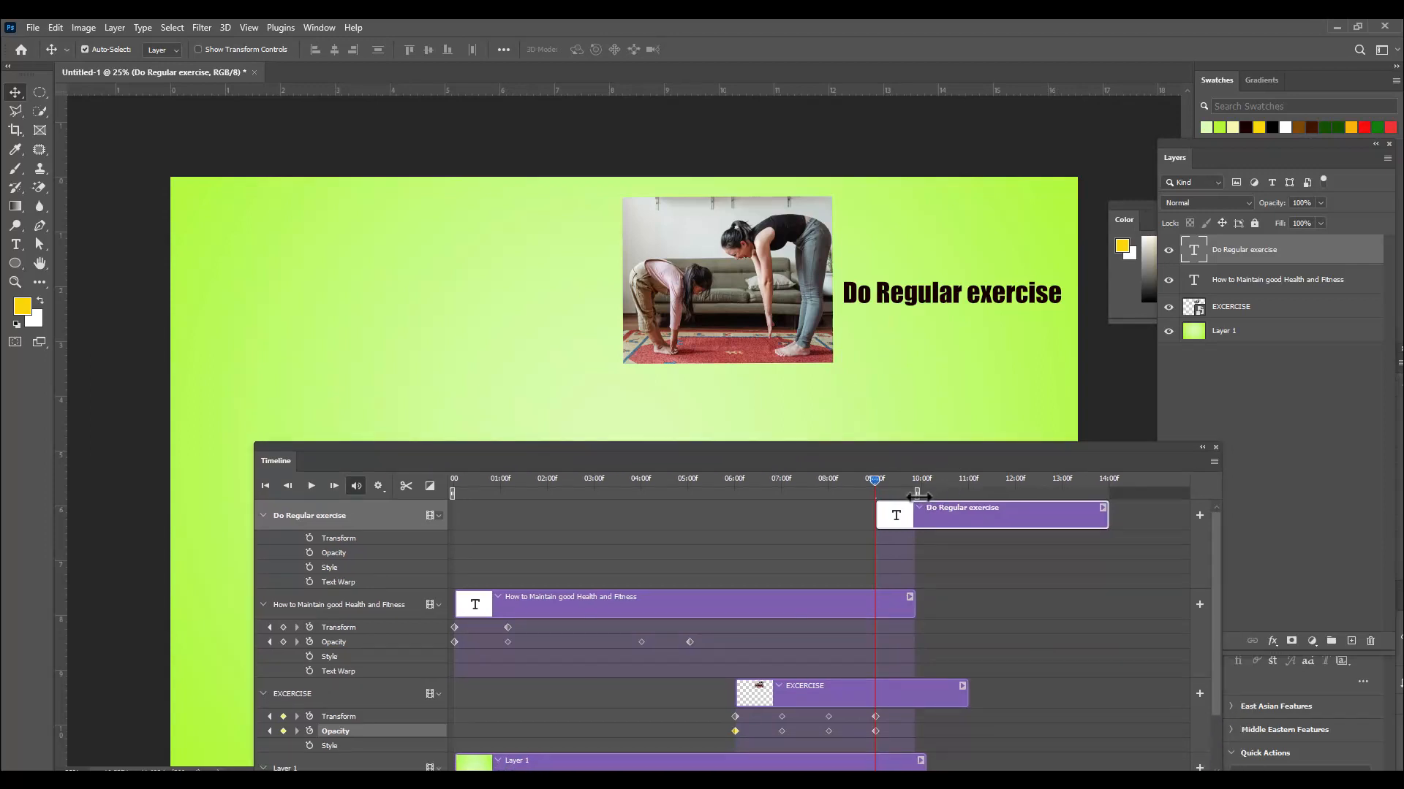
drag(918, 497, 1109, 496)
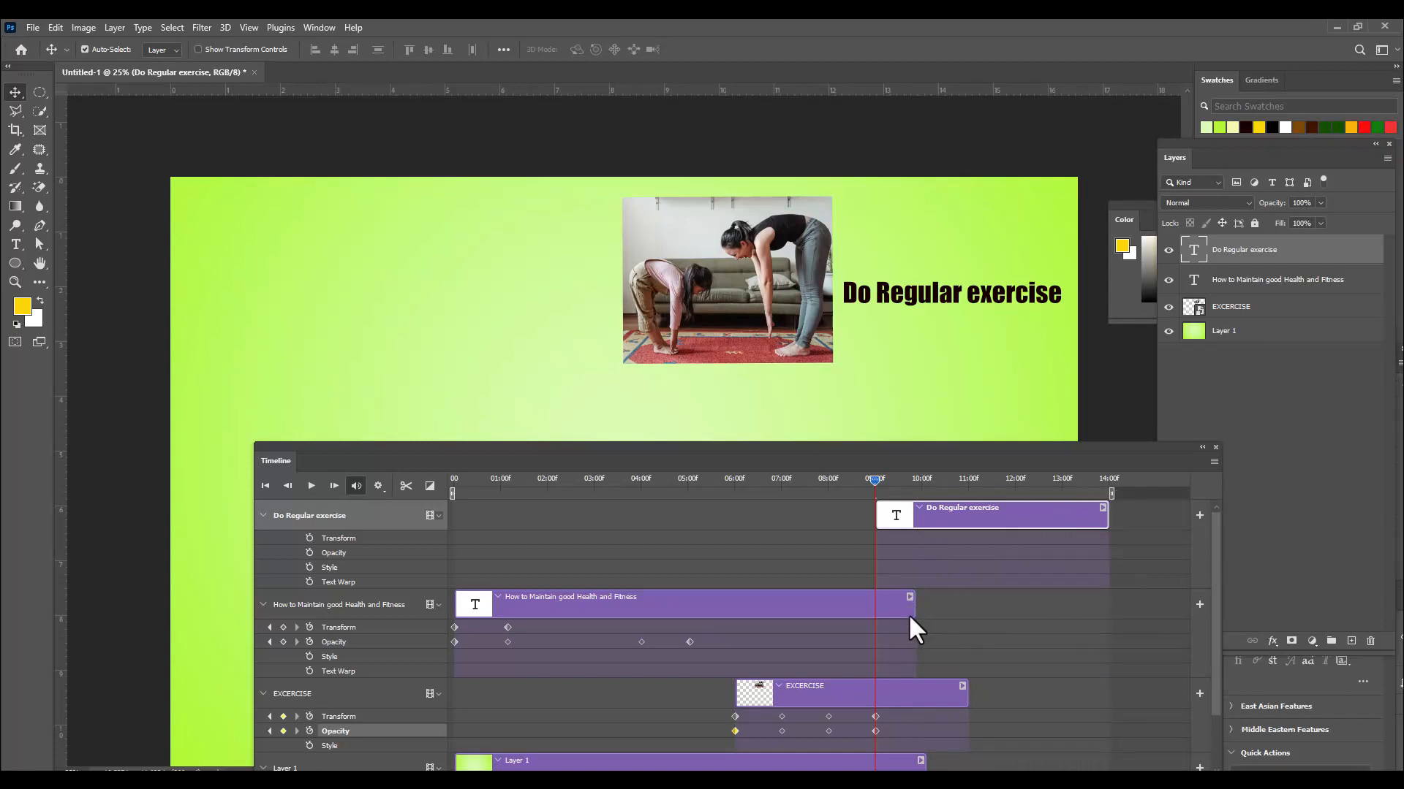
Extend the EXCERCISE and Layer 1 clips to end at 14:00, level with the Do Regular exercise clip.
drag(935, 452, 918, 454)
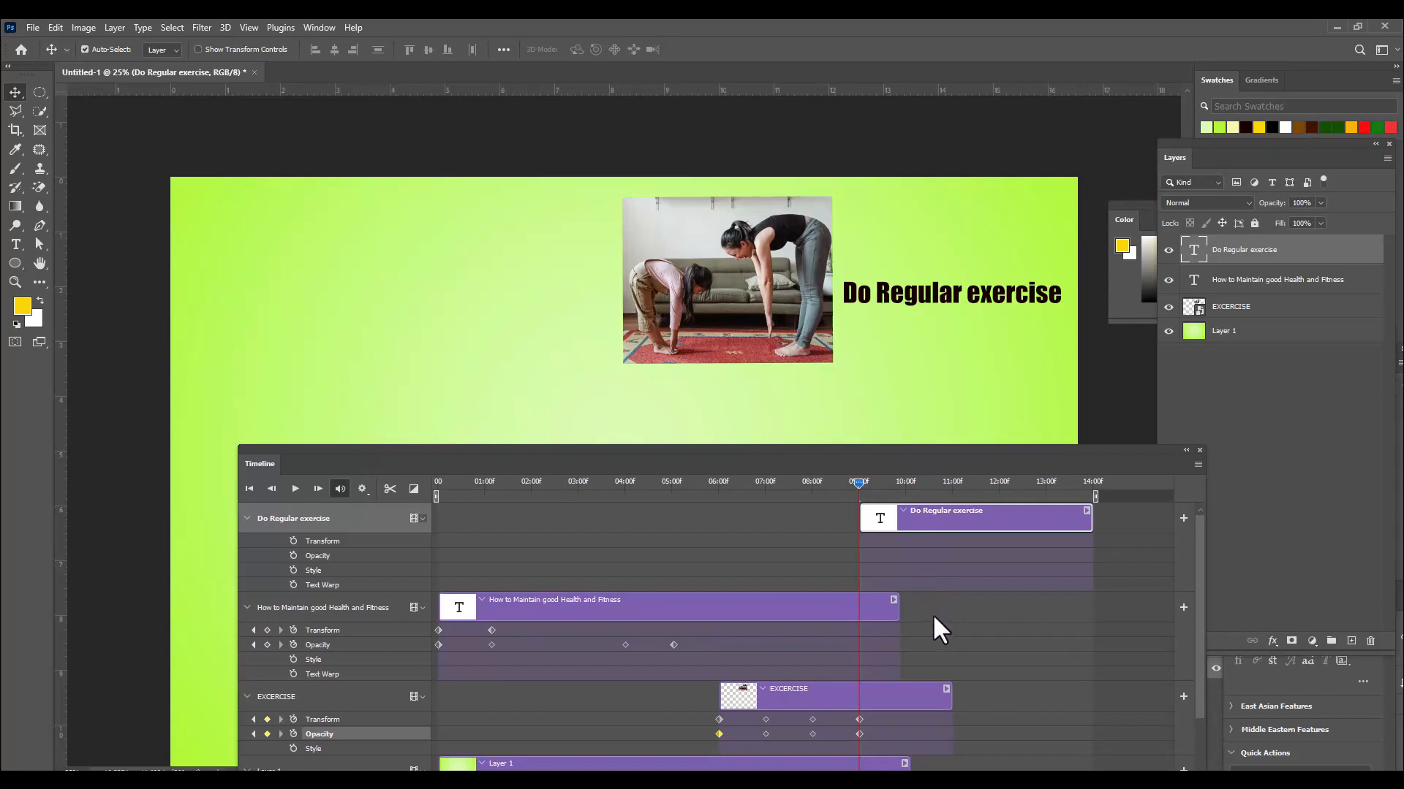
scroll(1009, 665, down, 2)
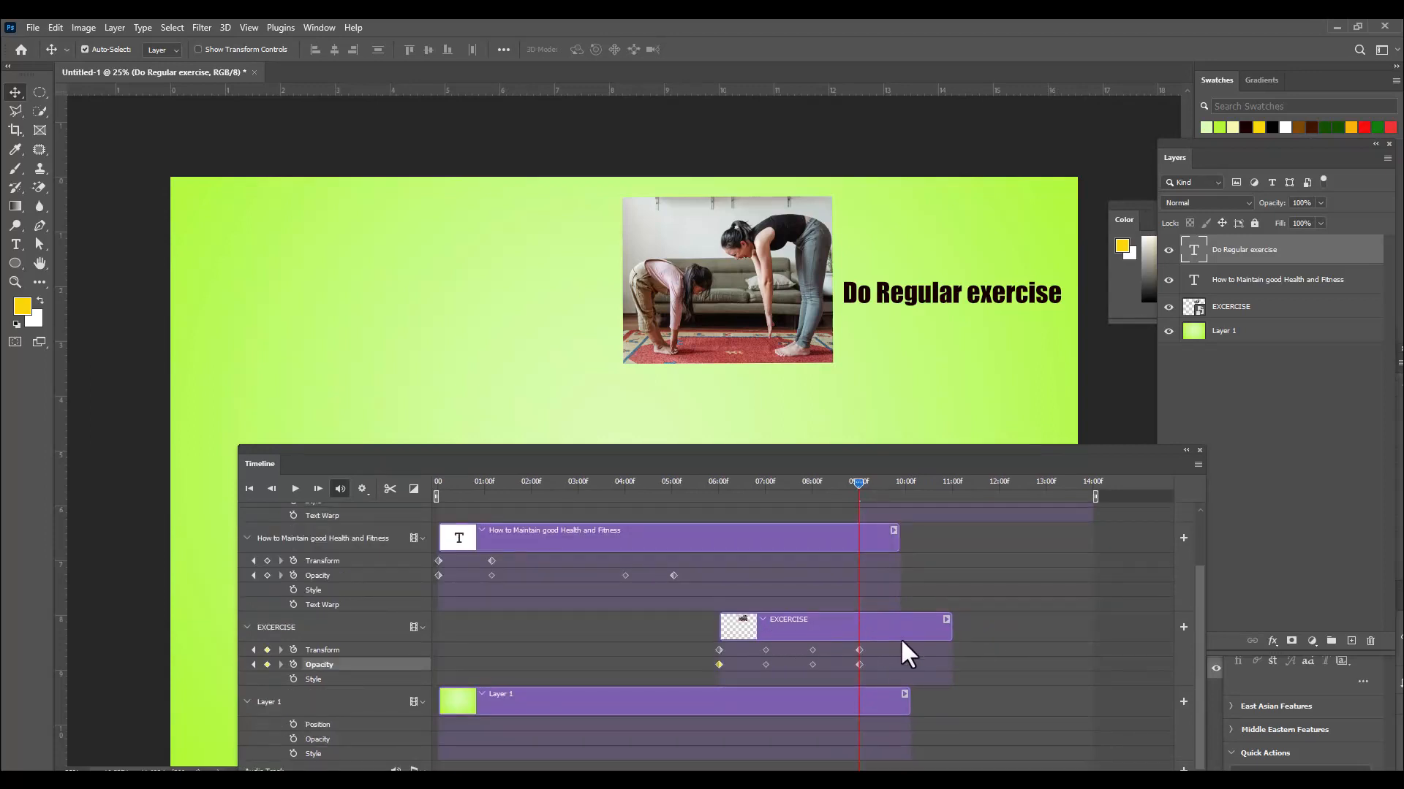
scroll(970, 629, up, 2)
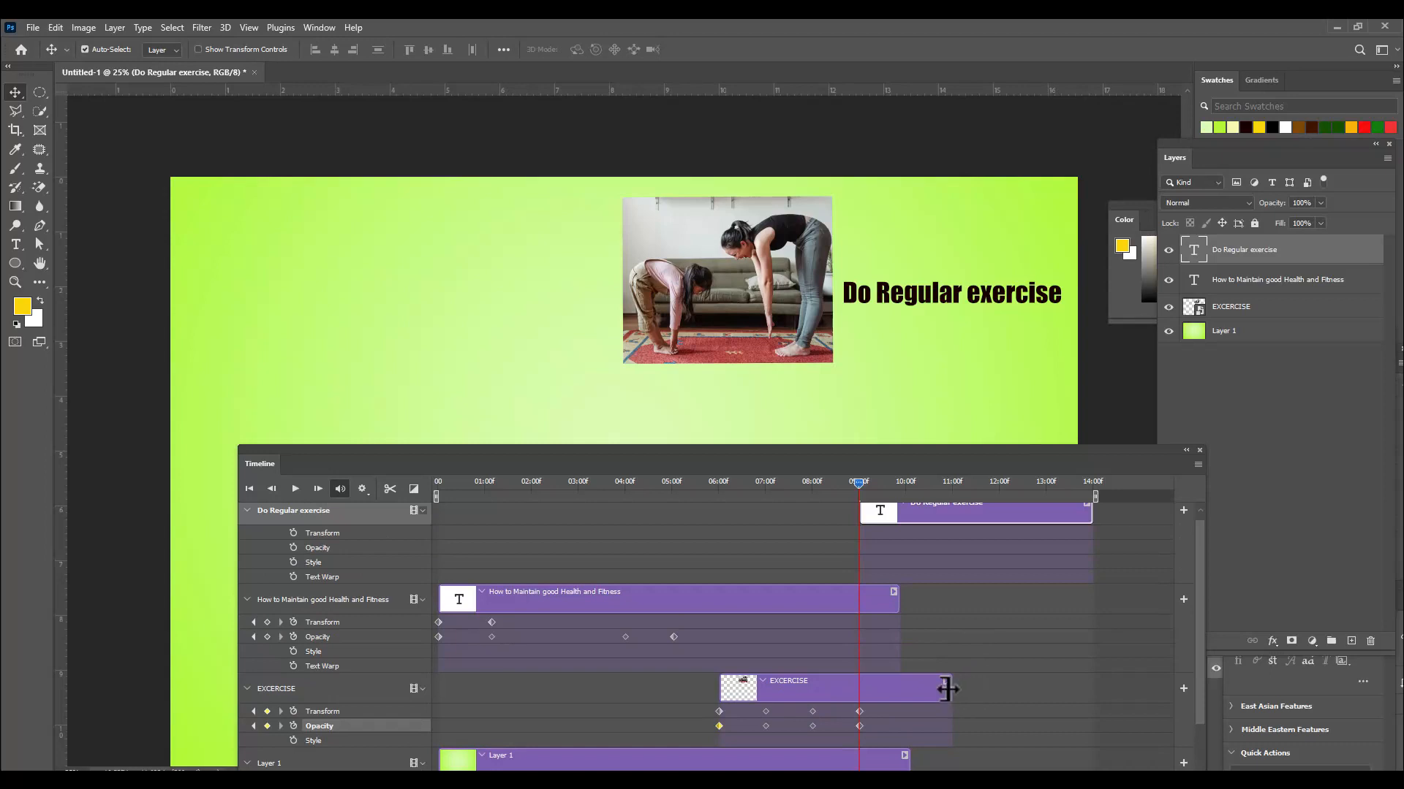
drag(946, 689, 1093, 689)
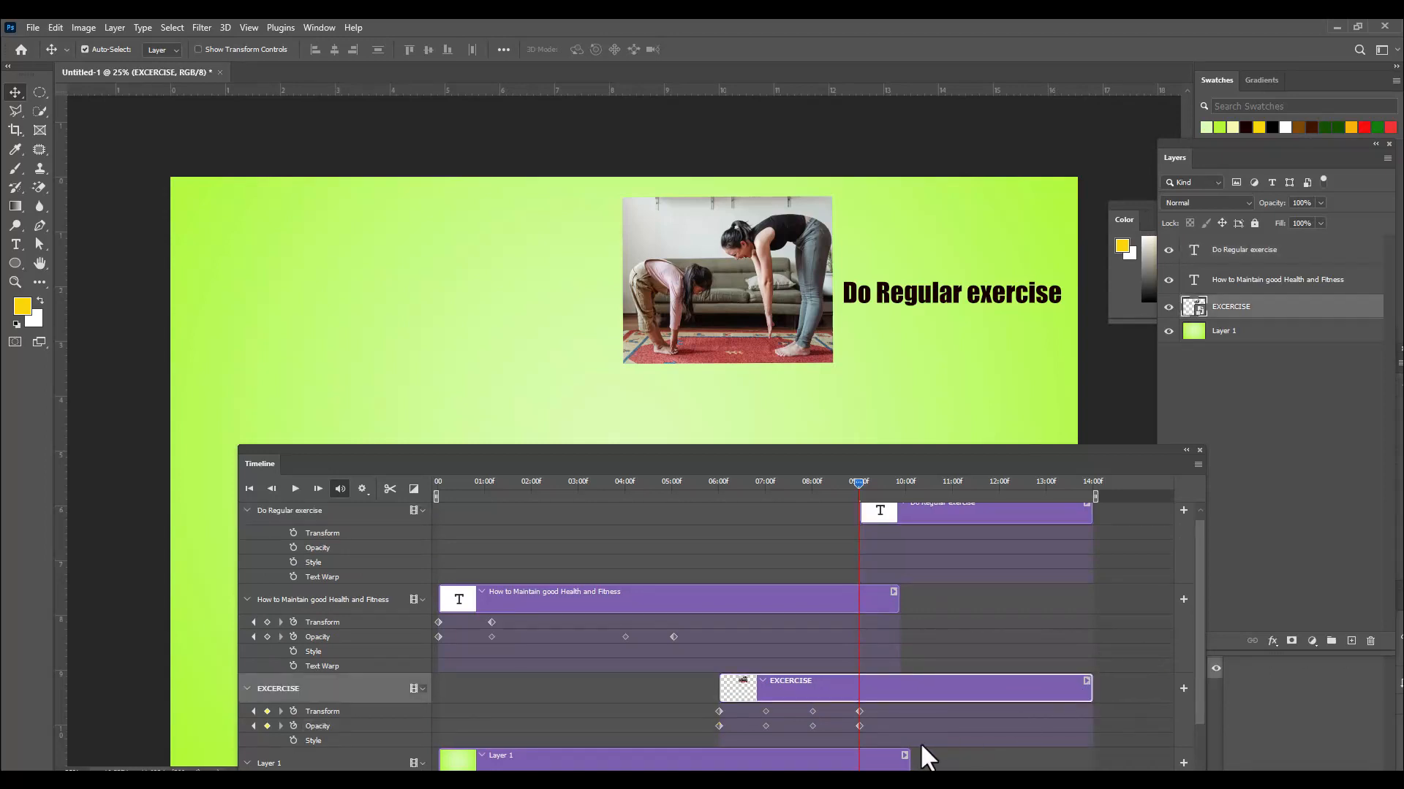
drag(907, 760, 1093, 762)
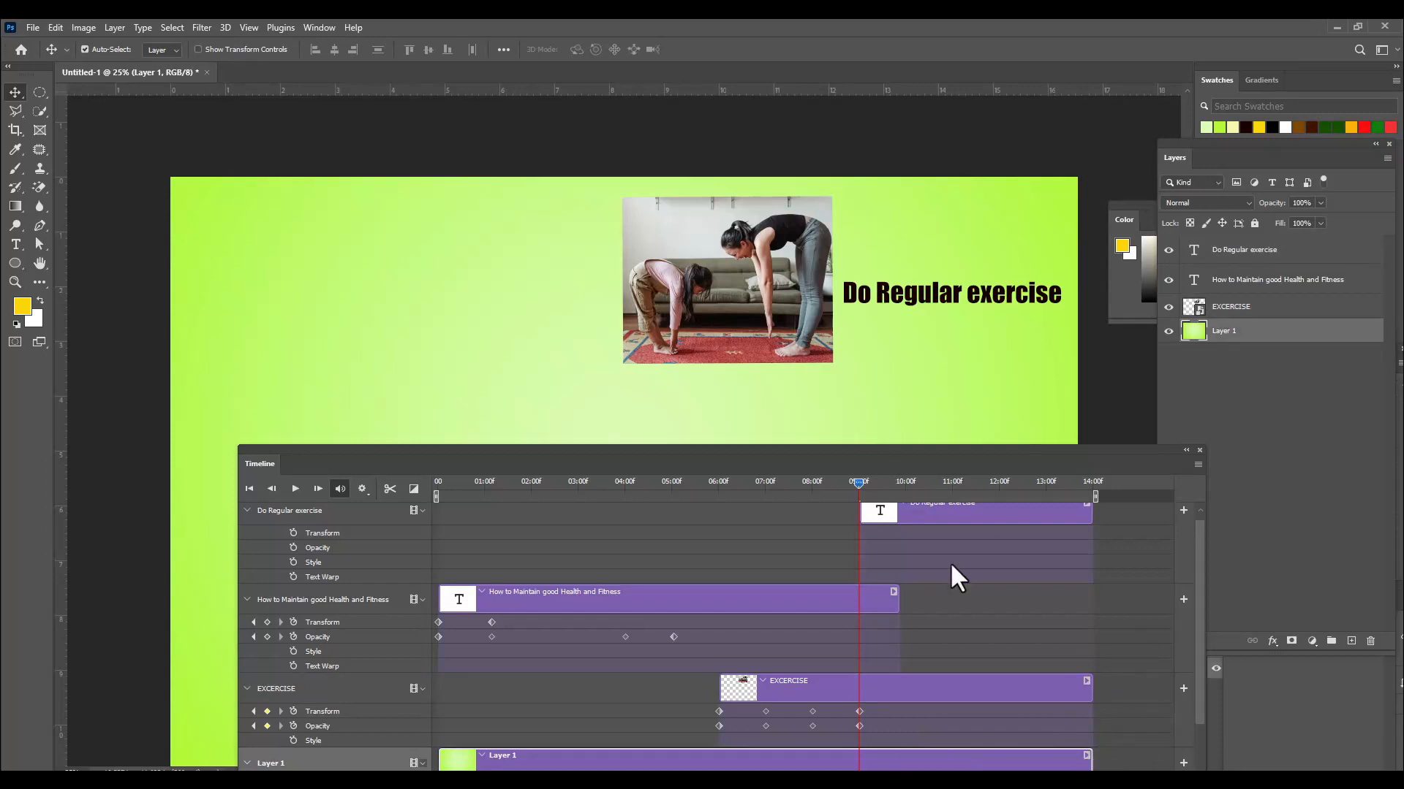
drag(817, 450, 823, 476)
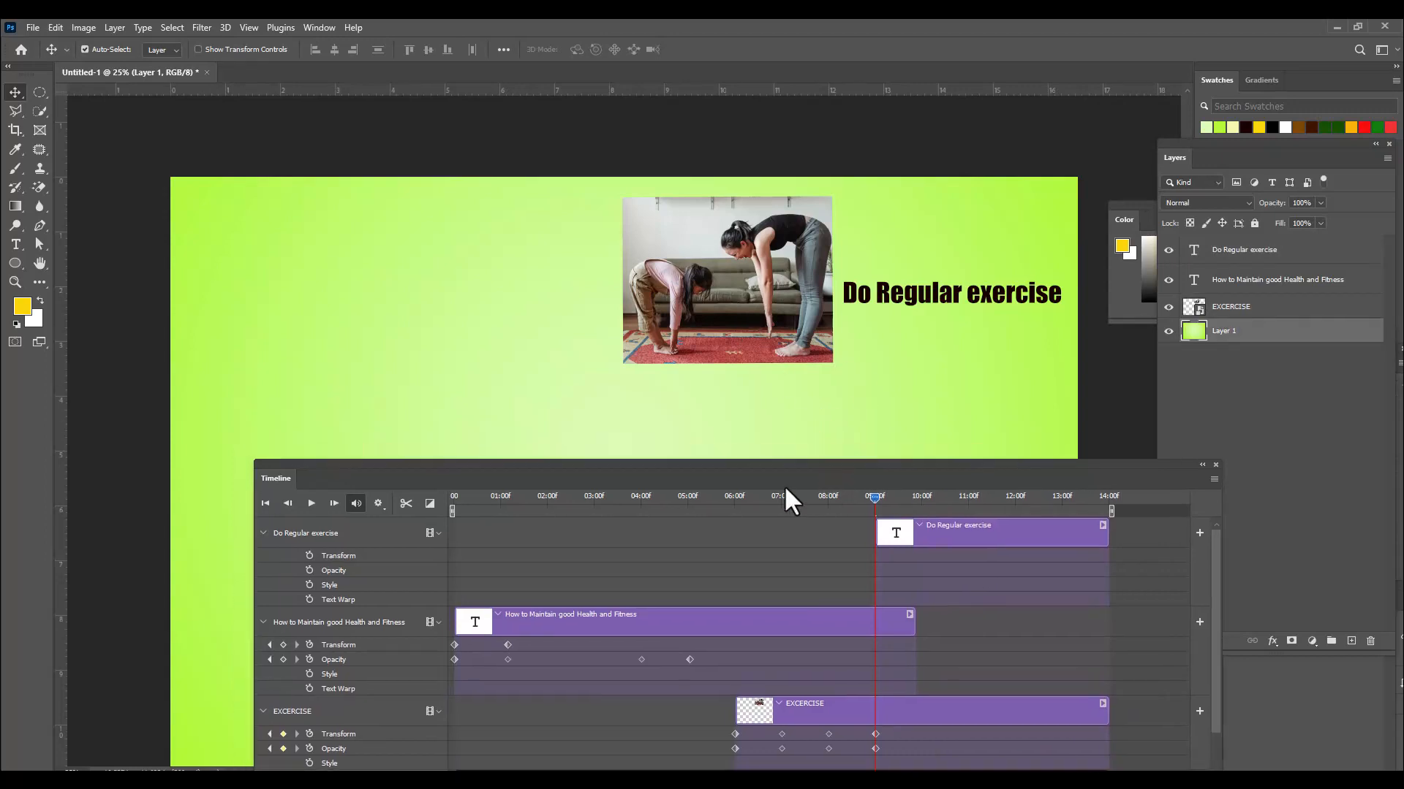
Select the Do Regular exercise clip and set its opacity to 0% at 09:00.
click(1320, 203)
drag(1322, 218, 1185, 230)
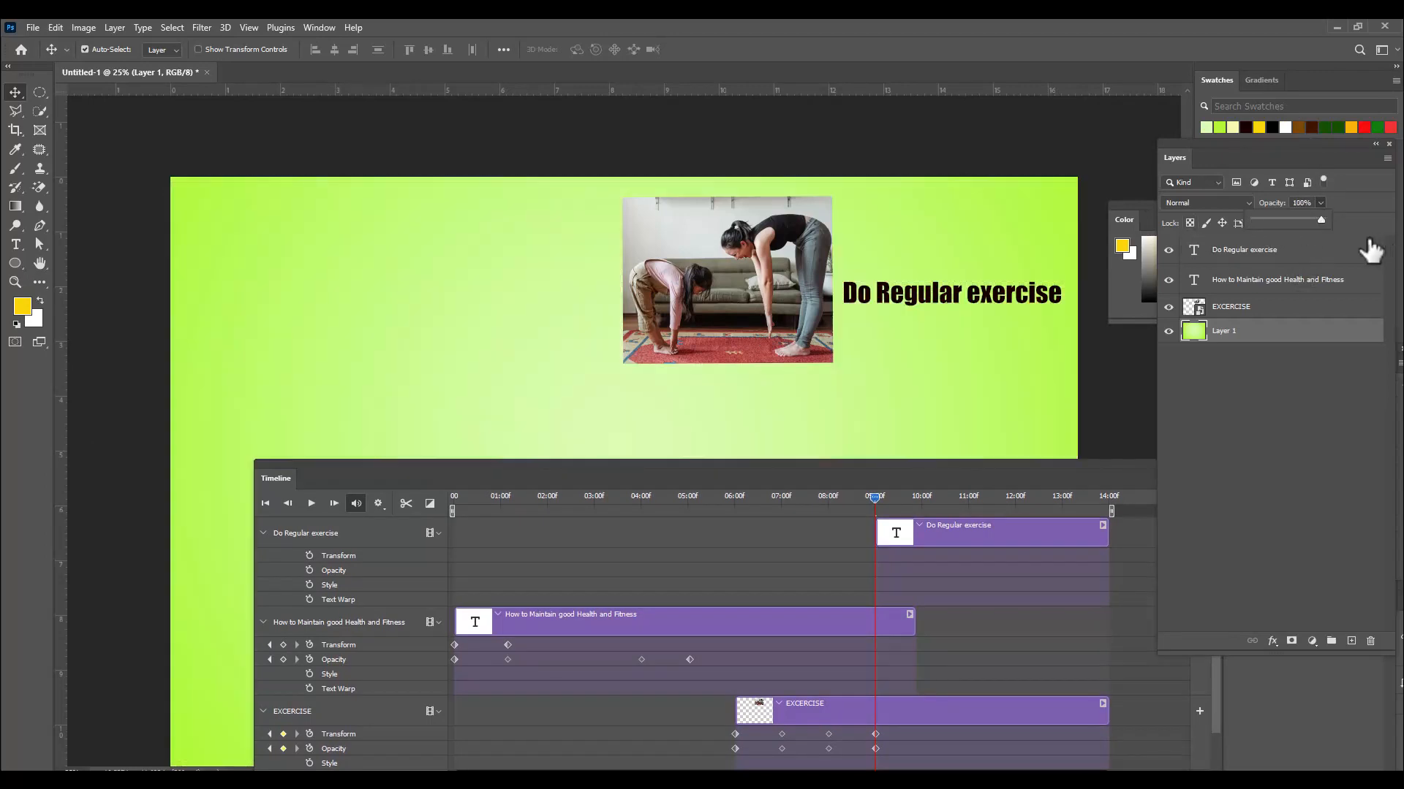
click(971, 542)
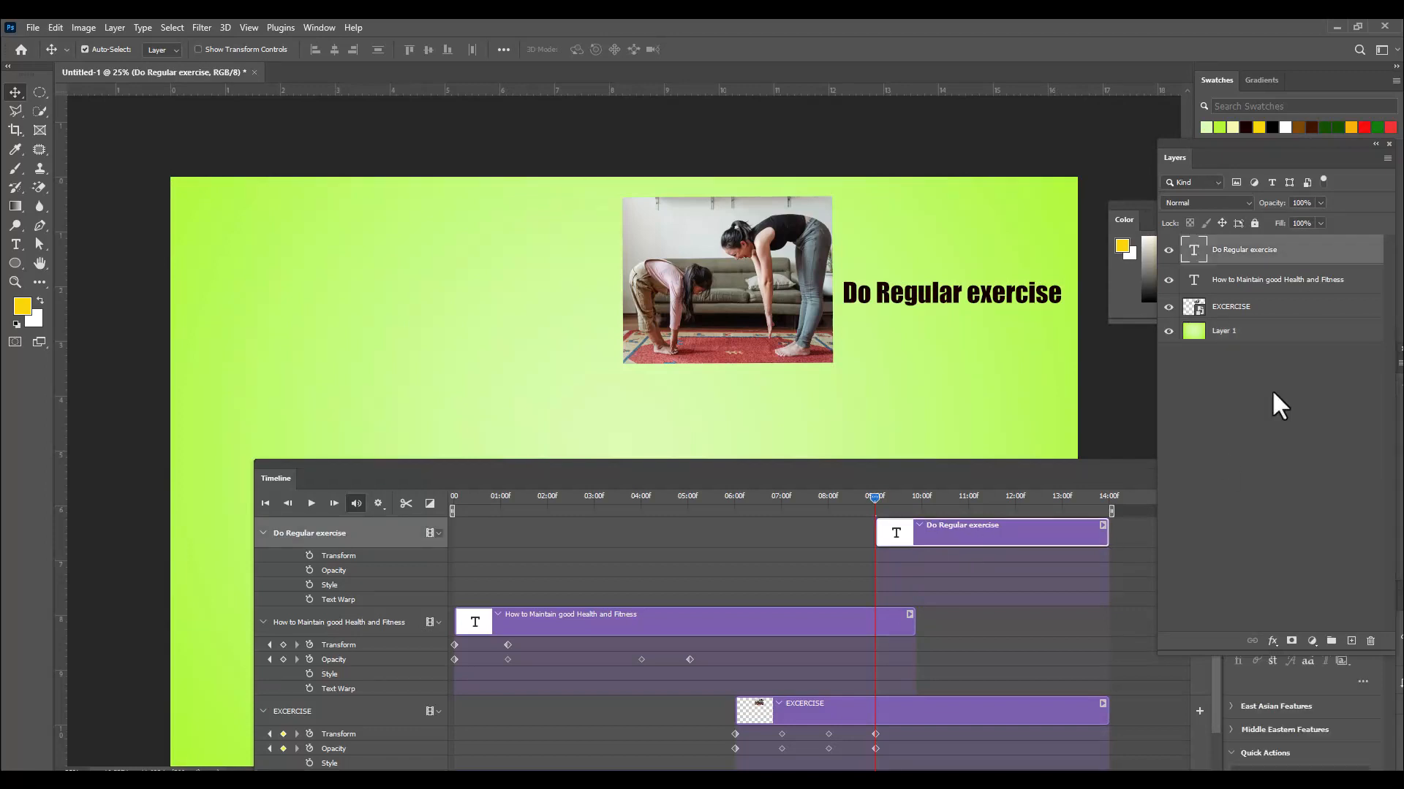
click(1320, 202)
drag(1317, 216, 1230, 220)
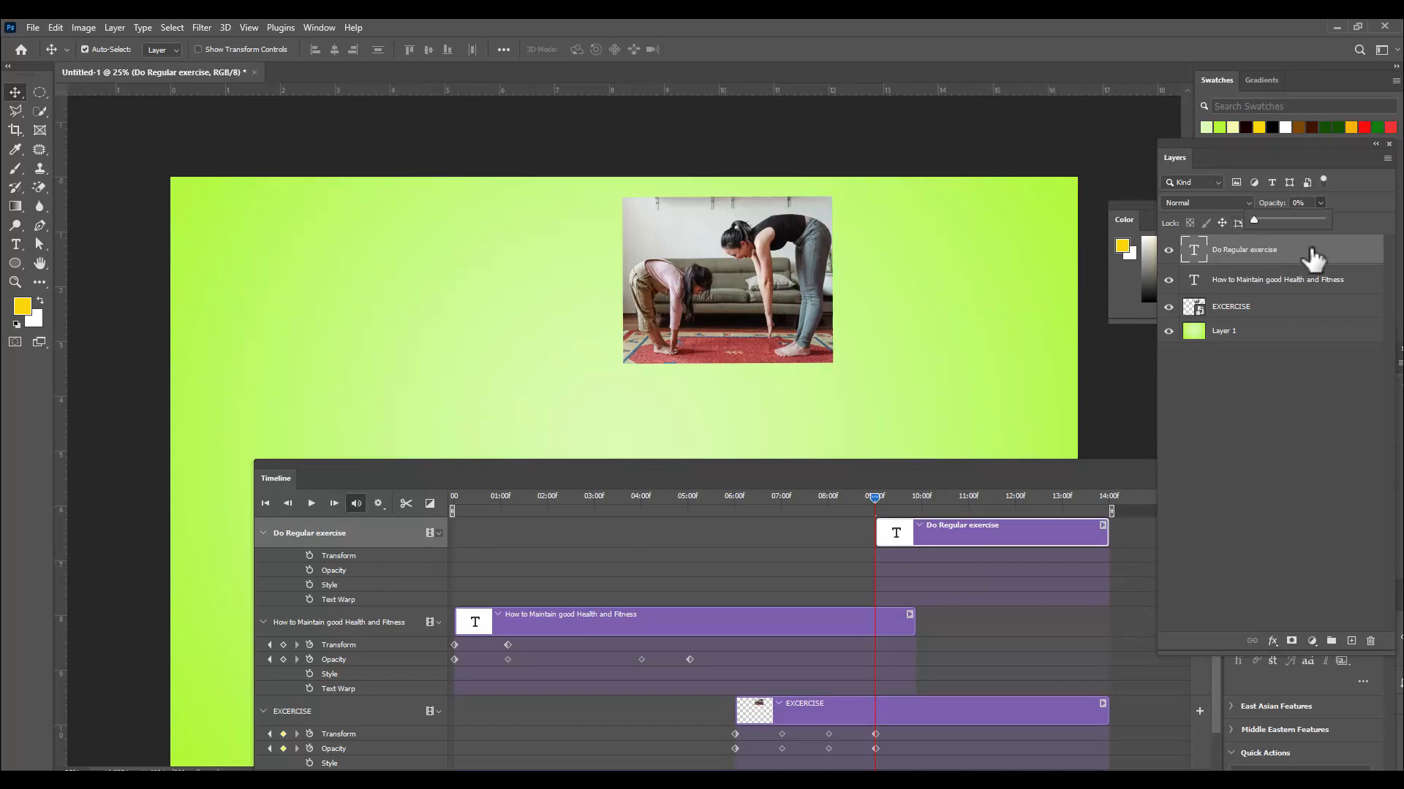
Start the Do Regular exercise clip's opacity animation at 09:00 and set its opacity to 100% at 11:00.
click(308, 570)
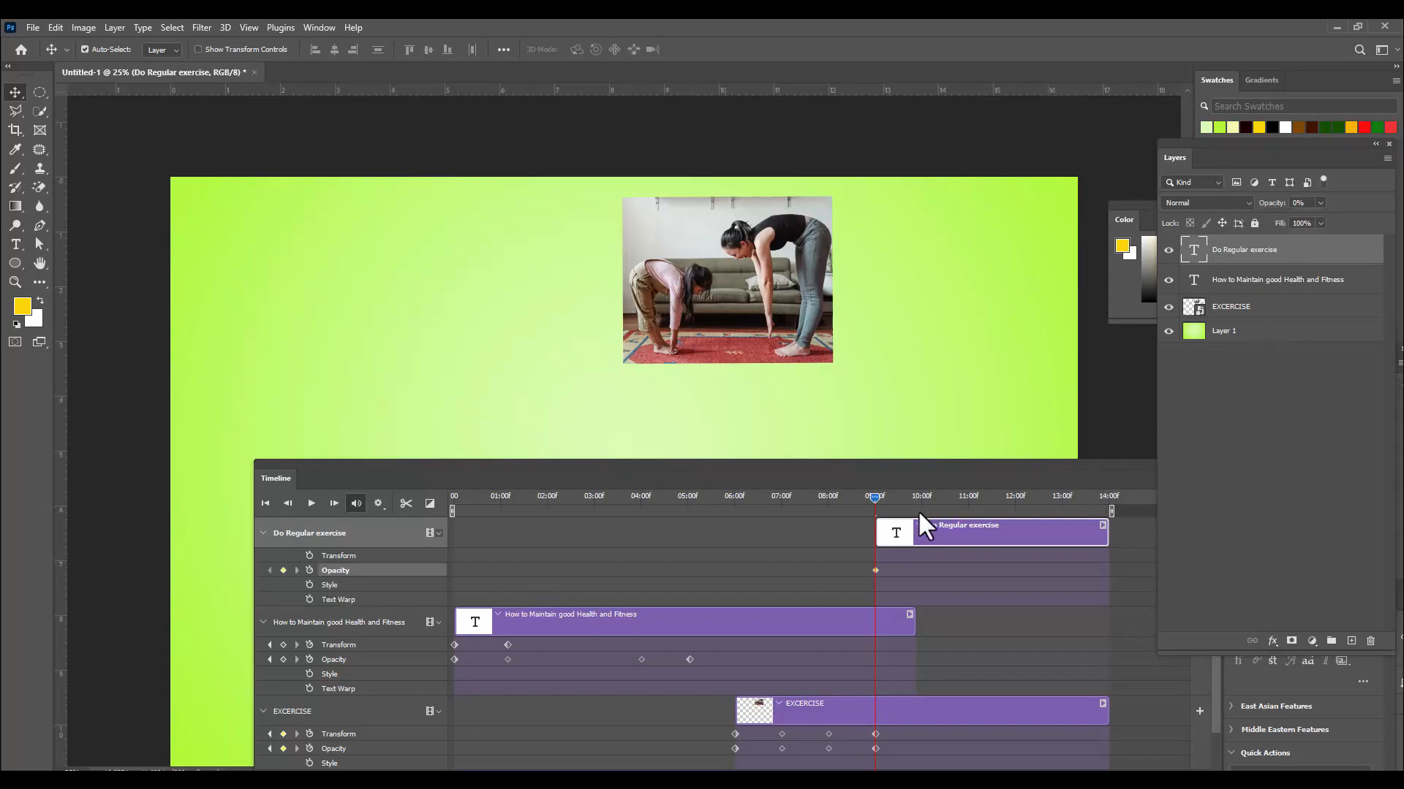
drag(873, 495, 967, 501)
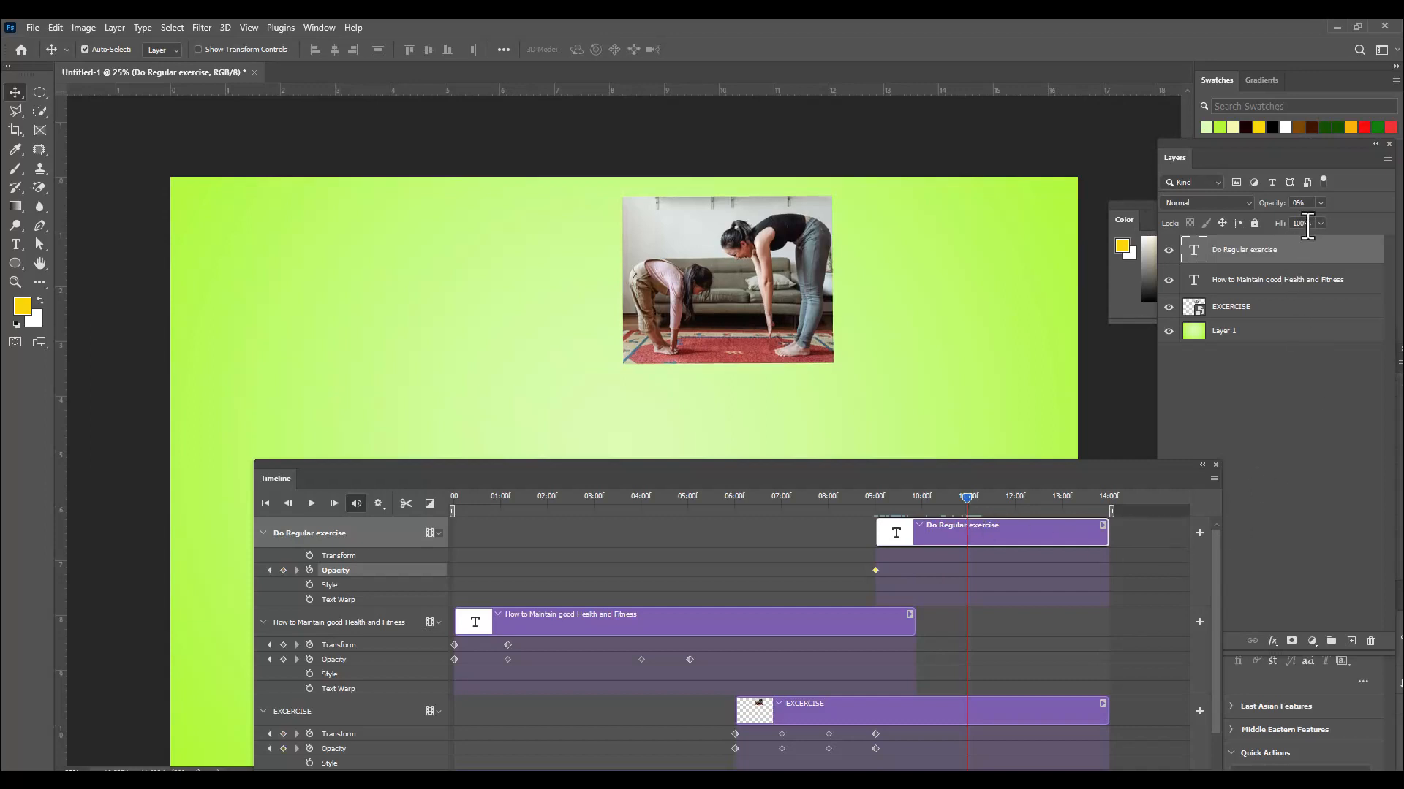
click(1320, 203)
drag(1317, 218, 1384, 220)
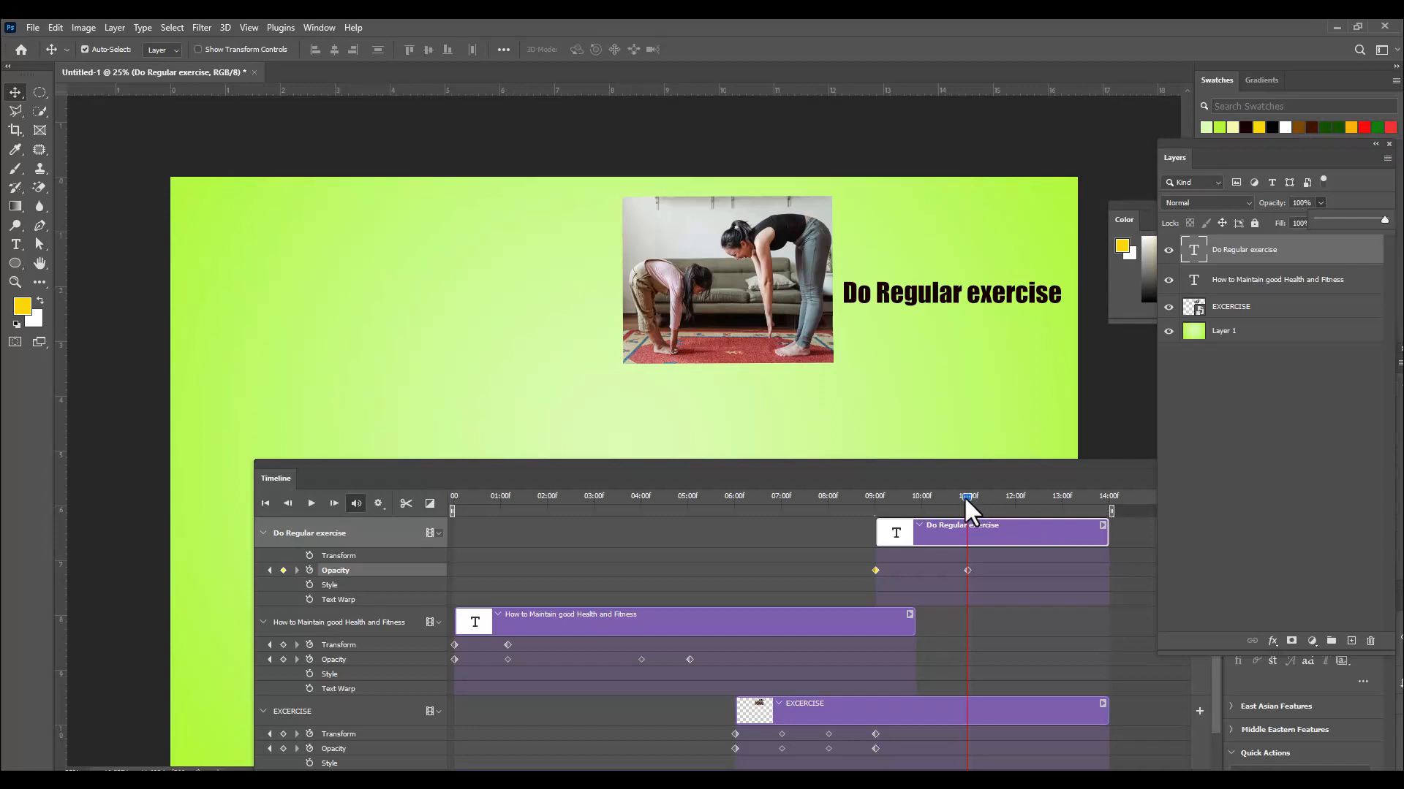
Play back the animation from about 06:00 to check the exercise photo and the caption's fade-in.
drag(966, 494, 729, 544)
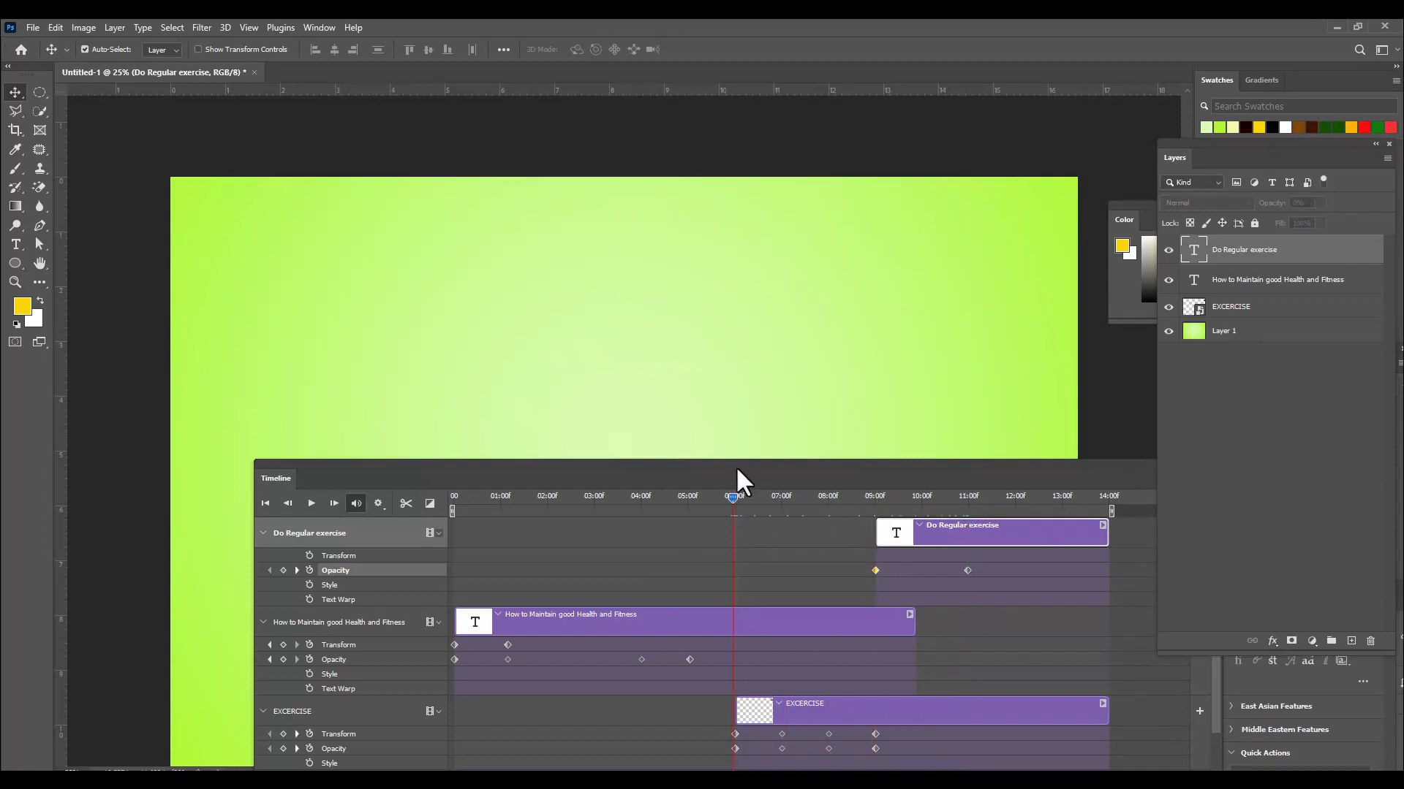
drag(735, 467, 817, 465)
click(391, 513)
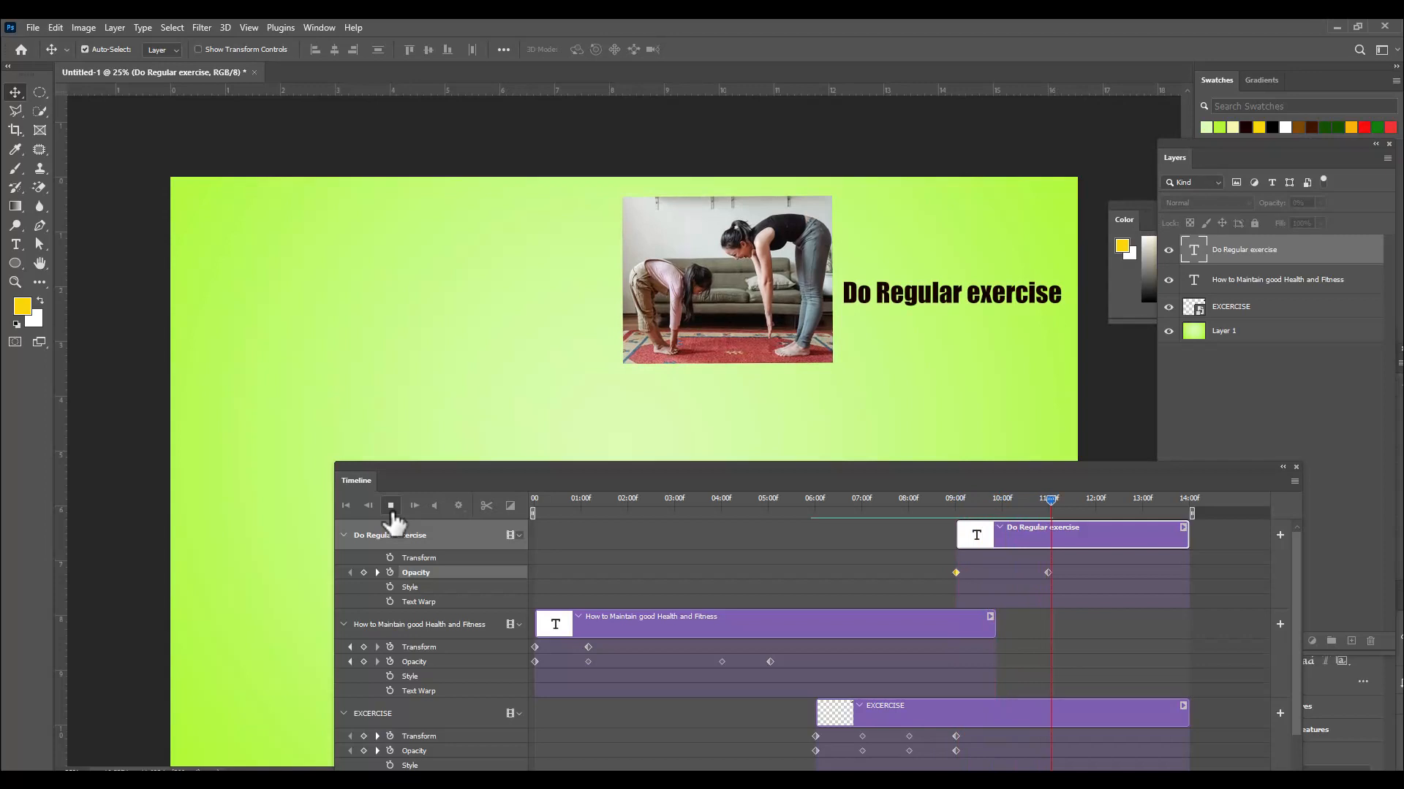
click(391, 508)
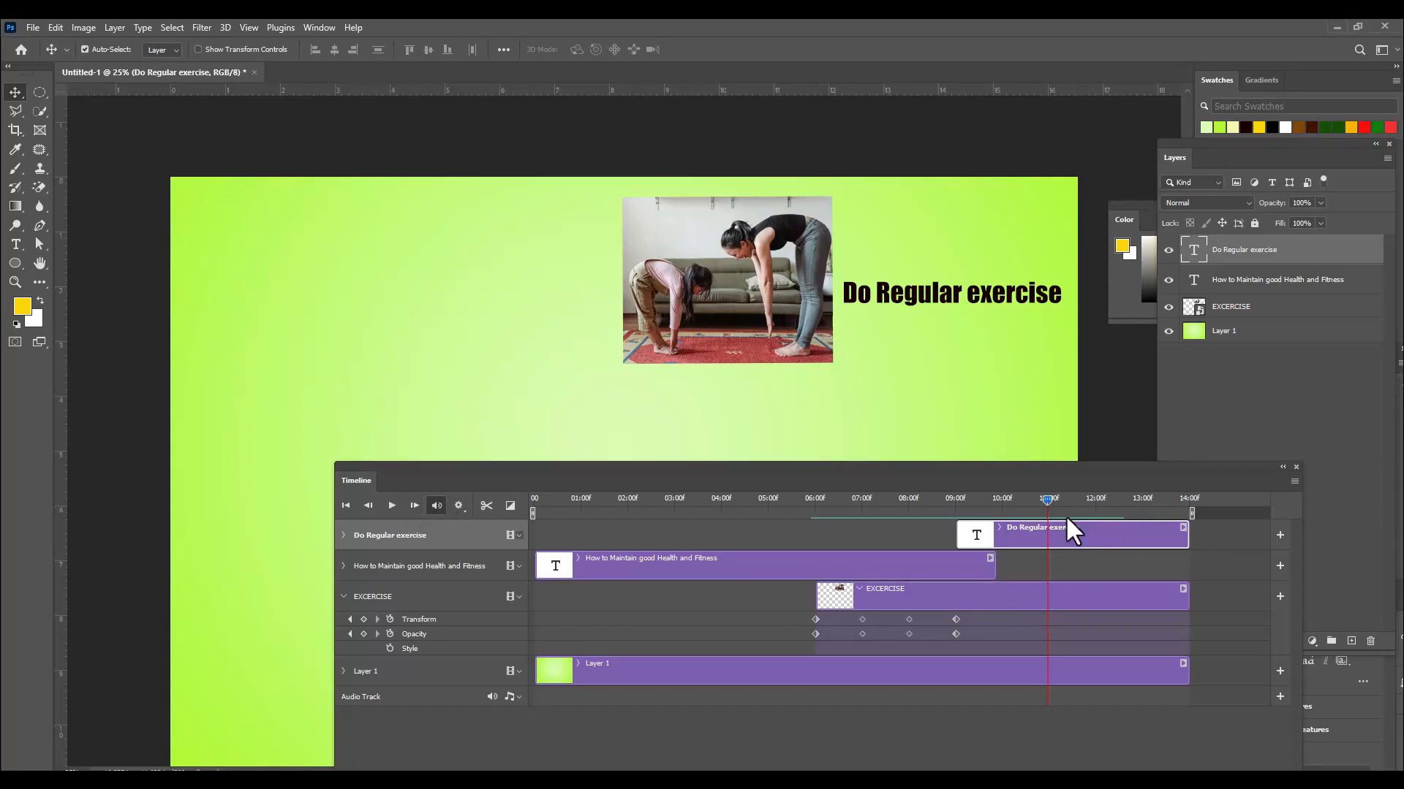
Place the JUNKFOOD image from the VIDEOTIMELINEFILES folder as an embedded object starting at 14:00, the end of the existing clips.
drag(1085, 463, 948, 355)
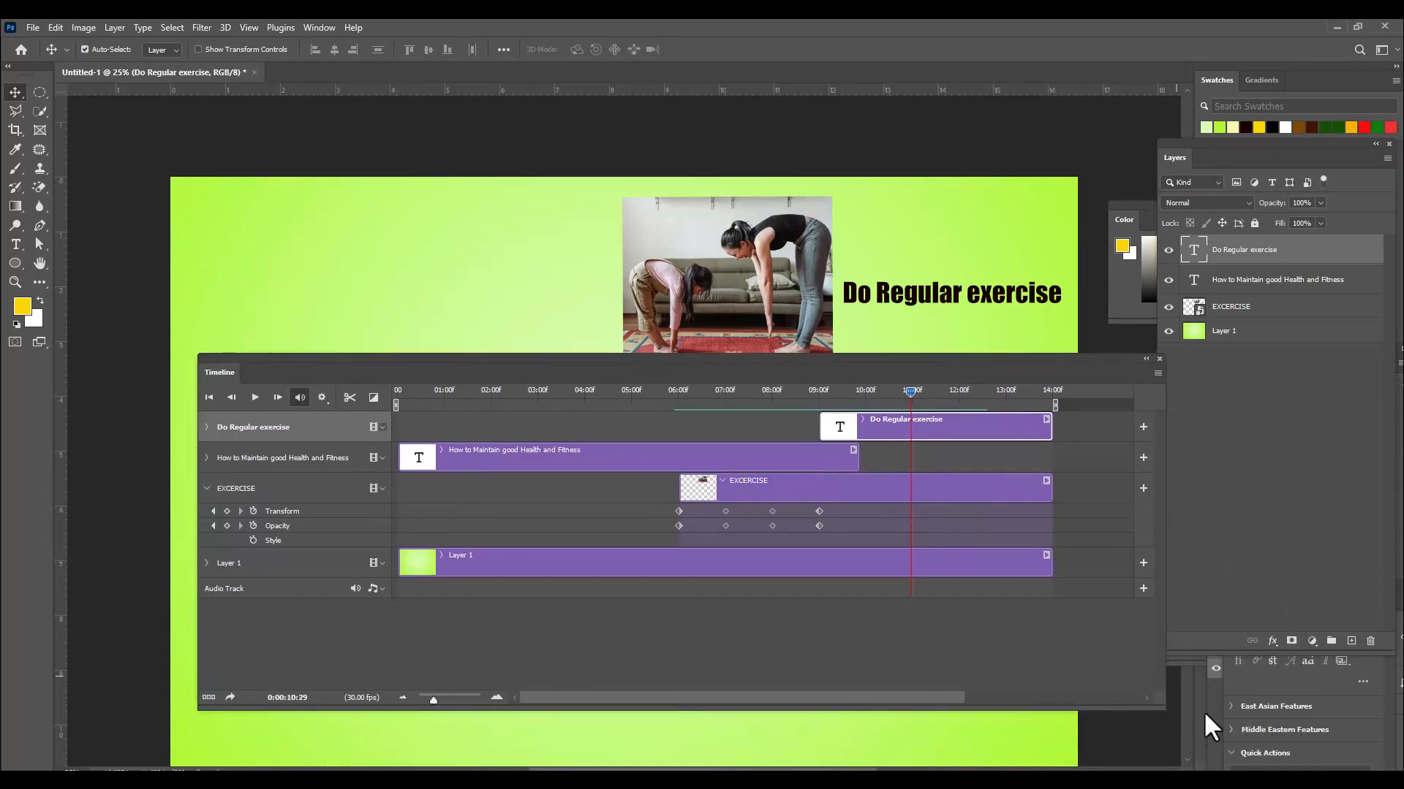
drag(1160, 707, 1243, 725)
drag(909, 390, 1058, 411)
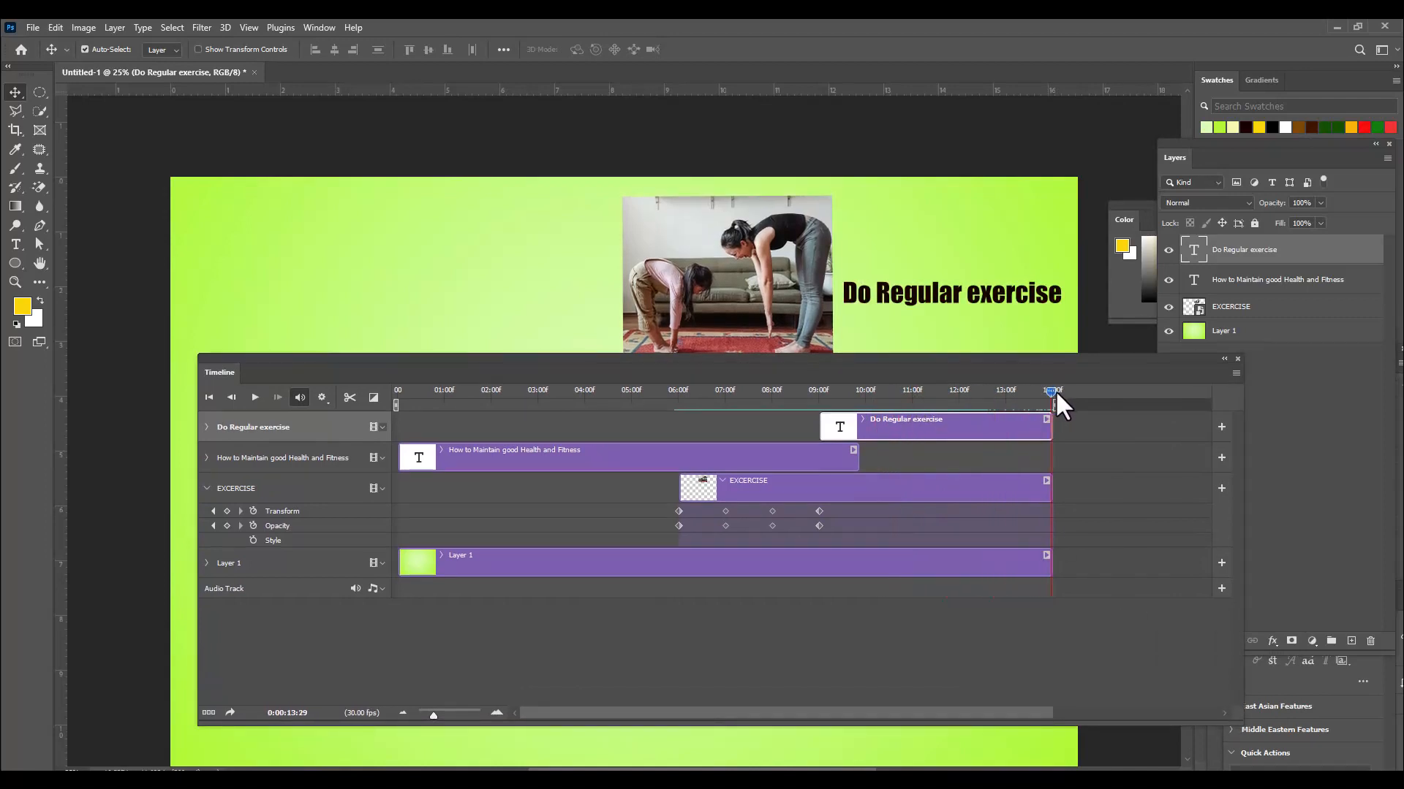
drag(938, 365, 997, 406)
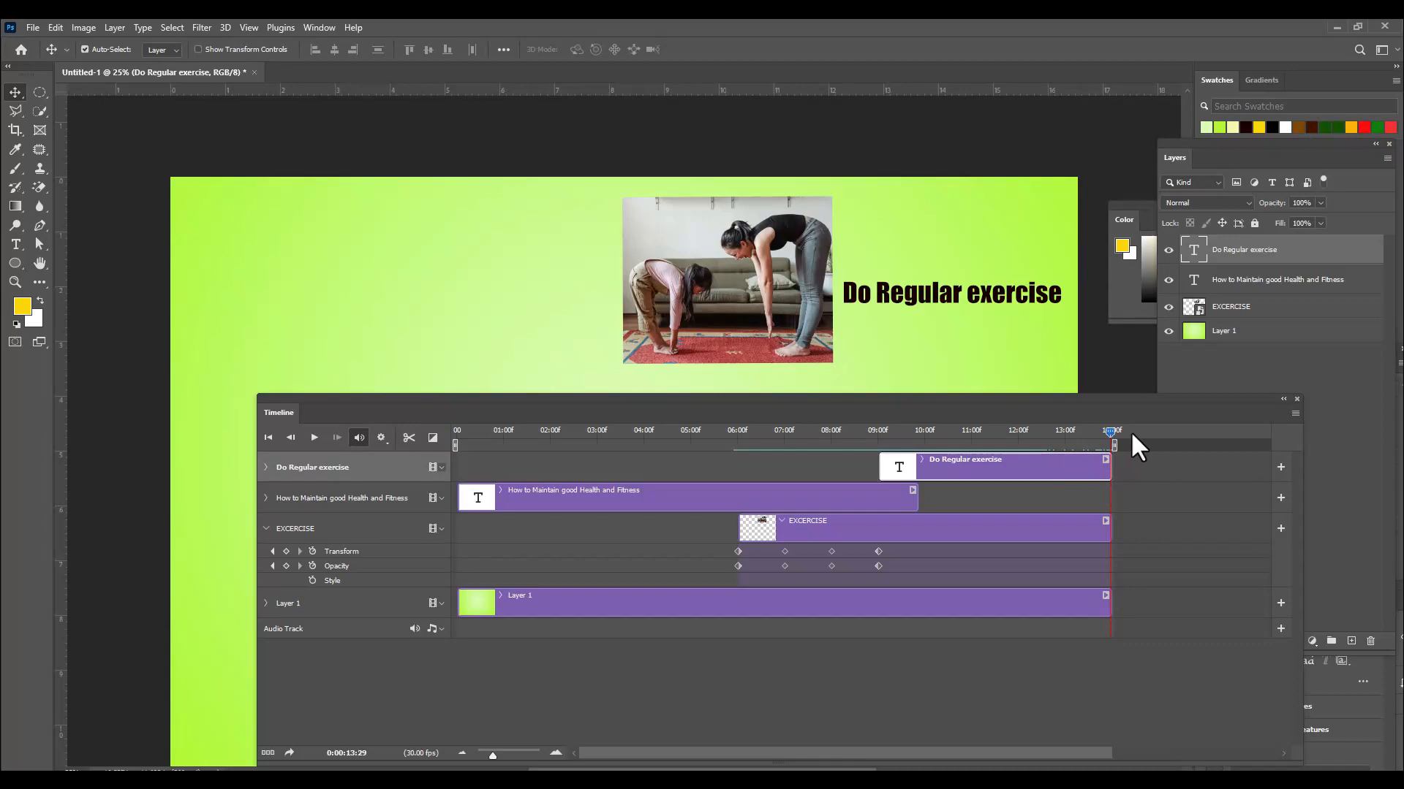
drag(1002, 404, 1024, 417)
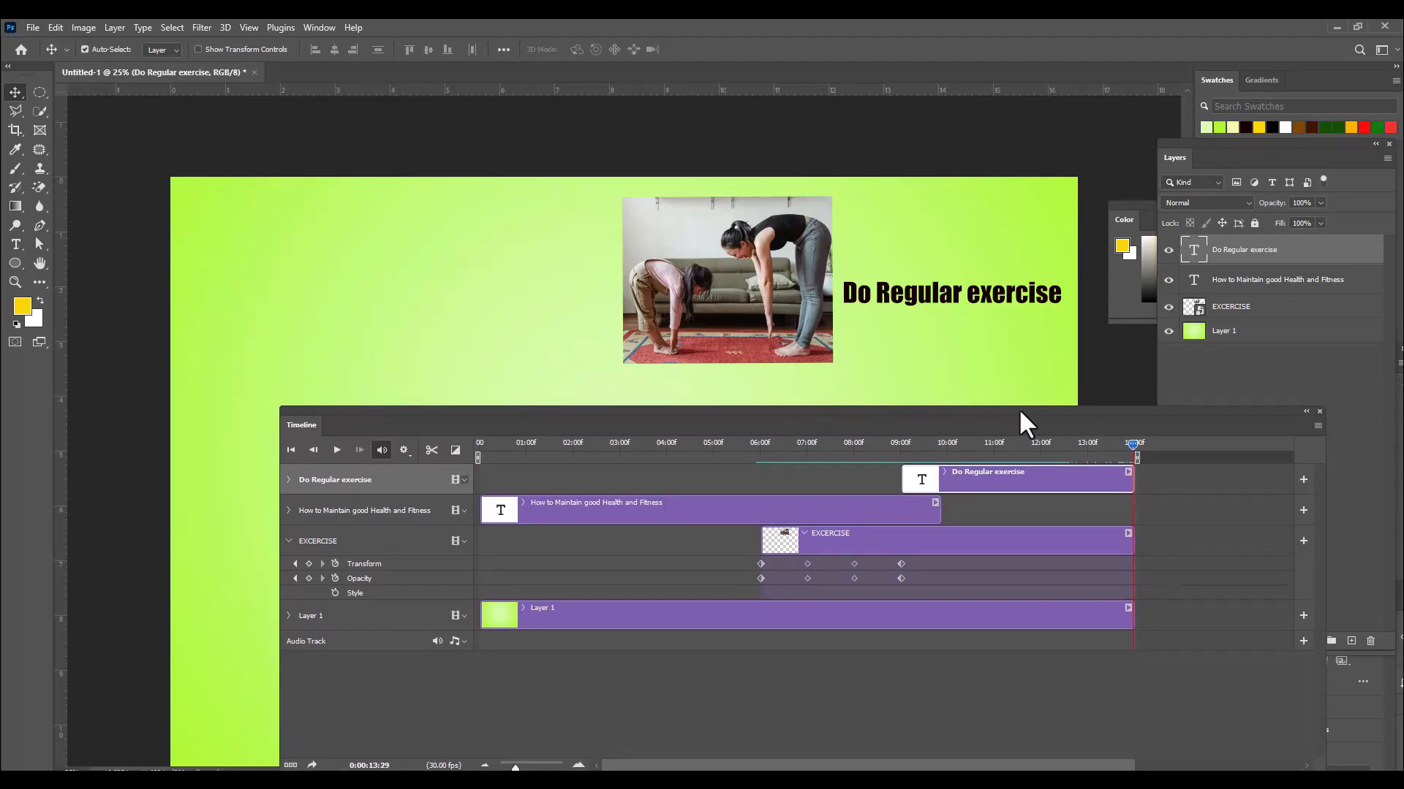
click(32, 28)
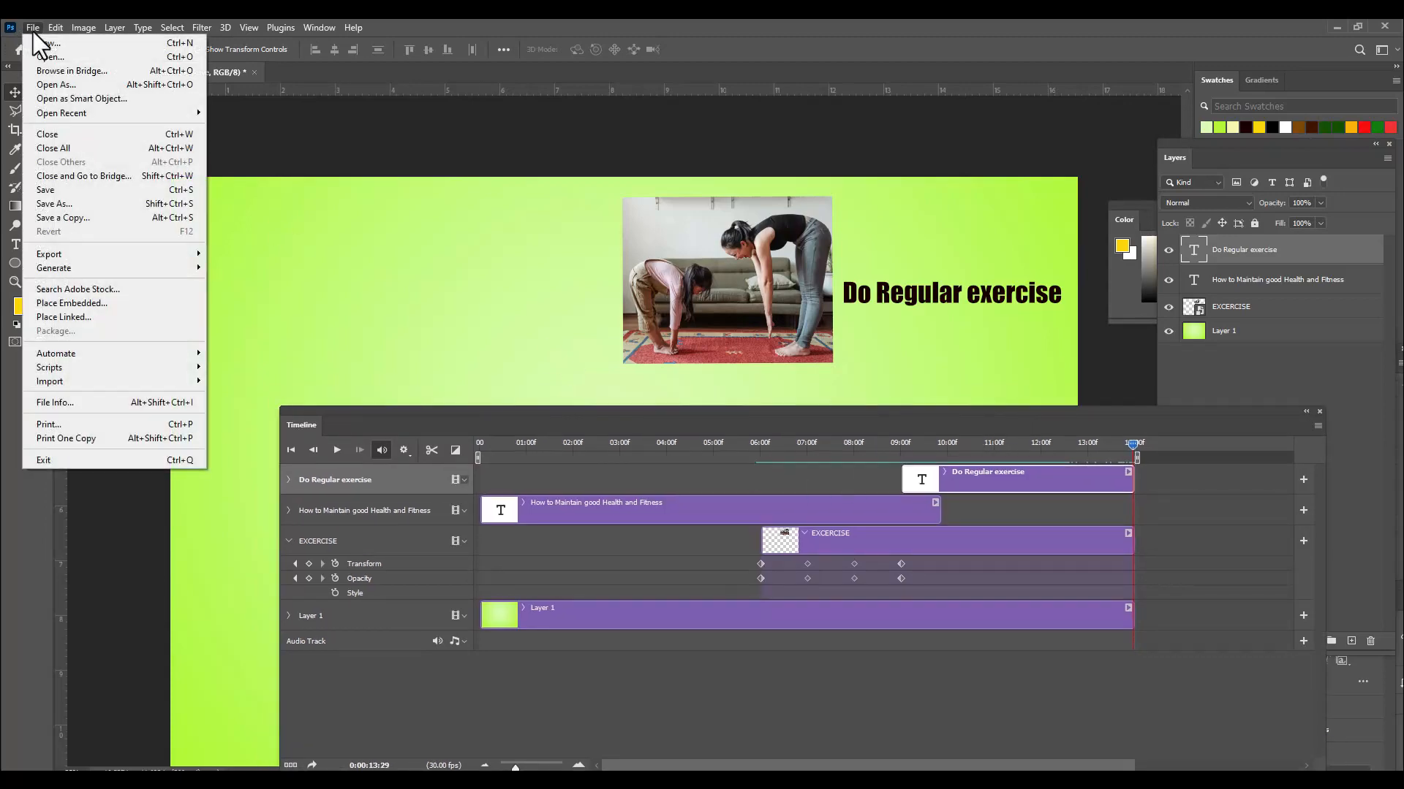
click(103, 302)
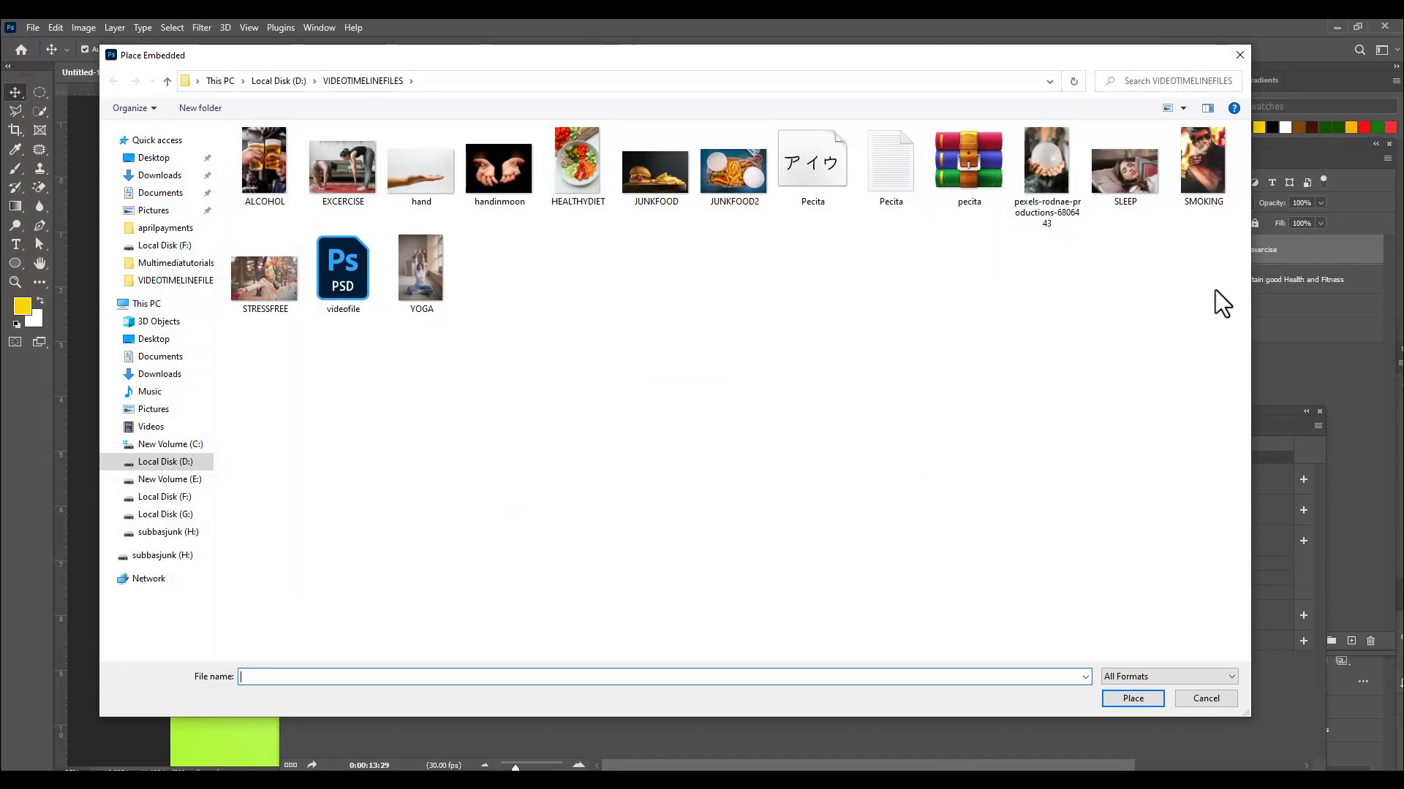
click(676, 183)
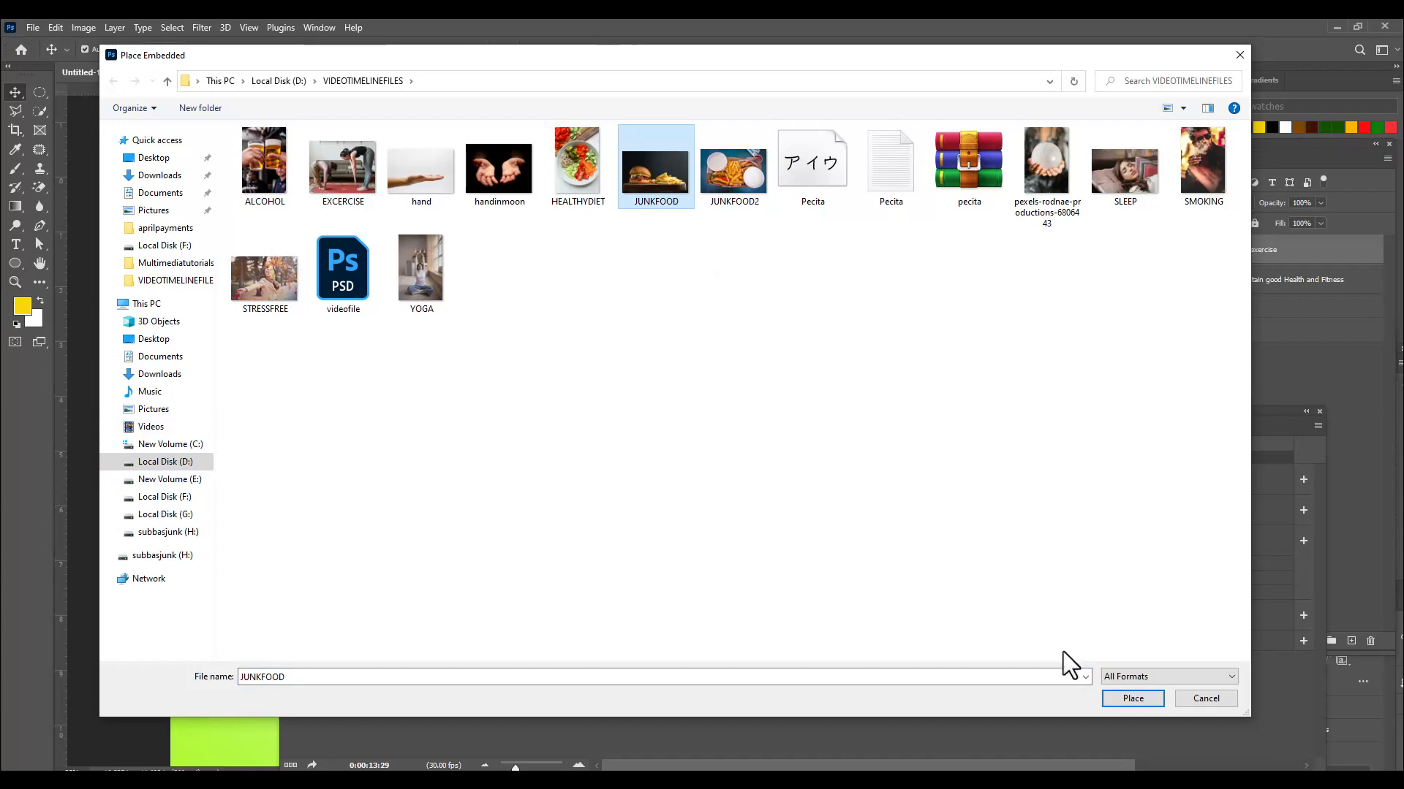
click(1148, 702)
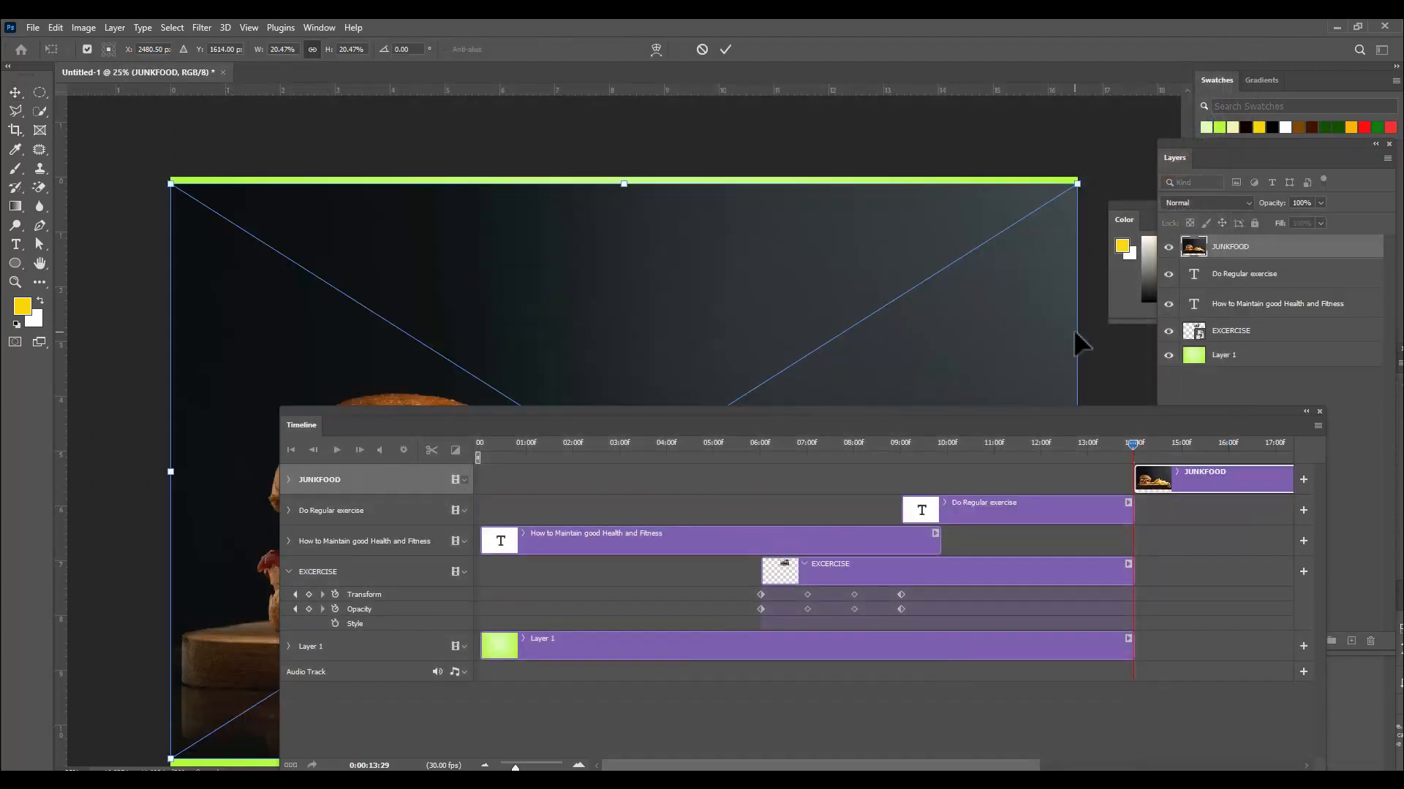
Shrink the junk food photo to about 1.34% and place it near the canvas's left edge, below the exercise photo's level.
drag(1006, 416, 1076, 628)
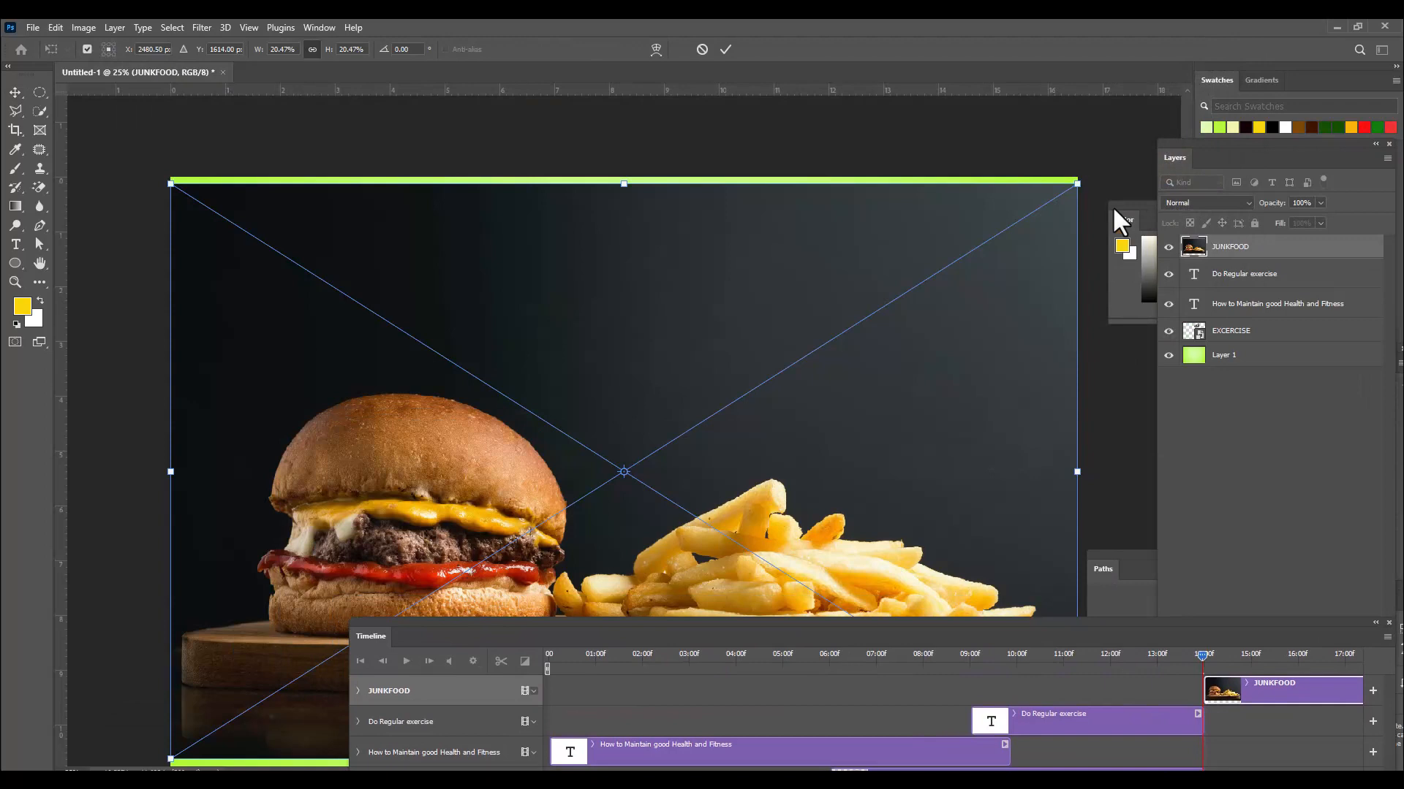
drag(1077, 182, 685, 432)
drag(584, 443, 208, 385)
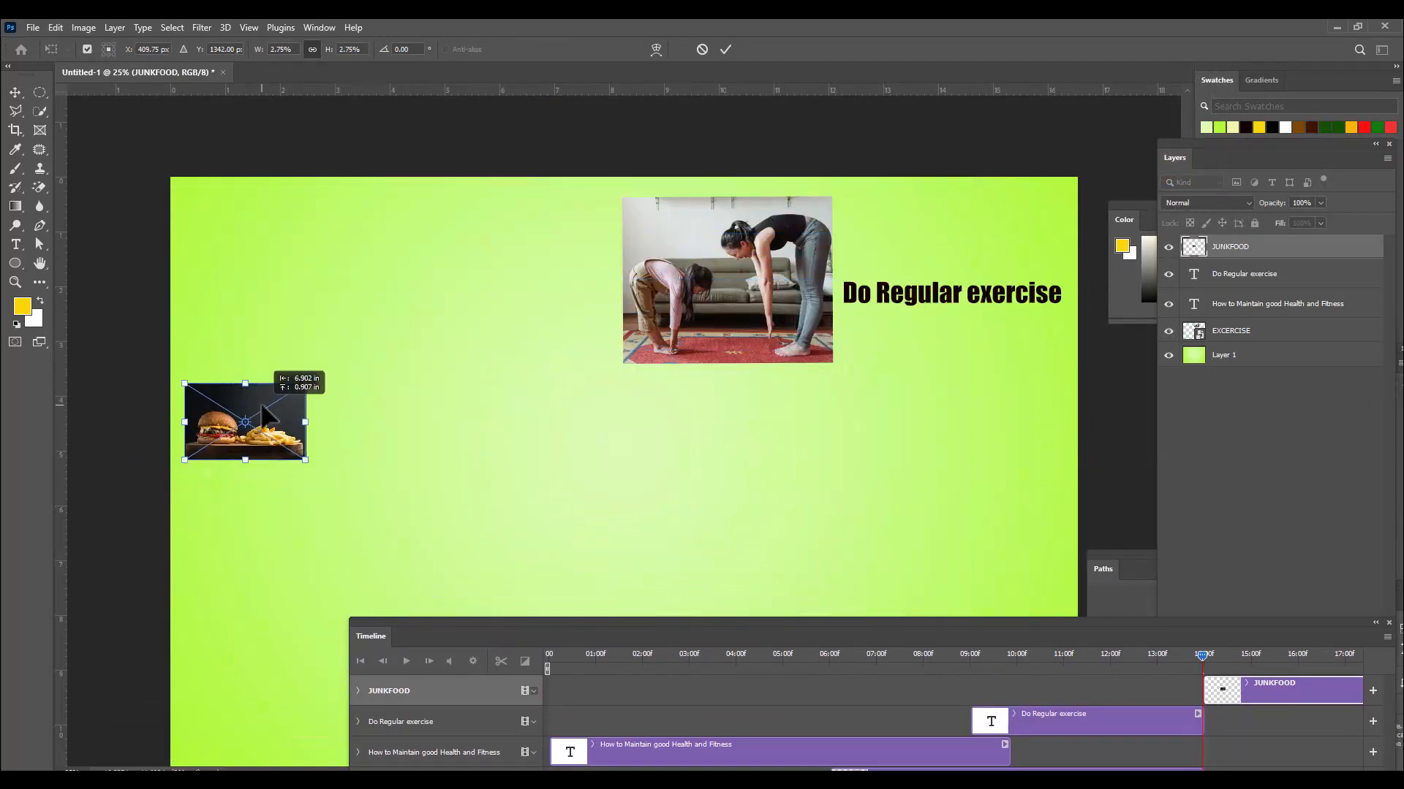
drag(310, 372, 238, 413)
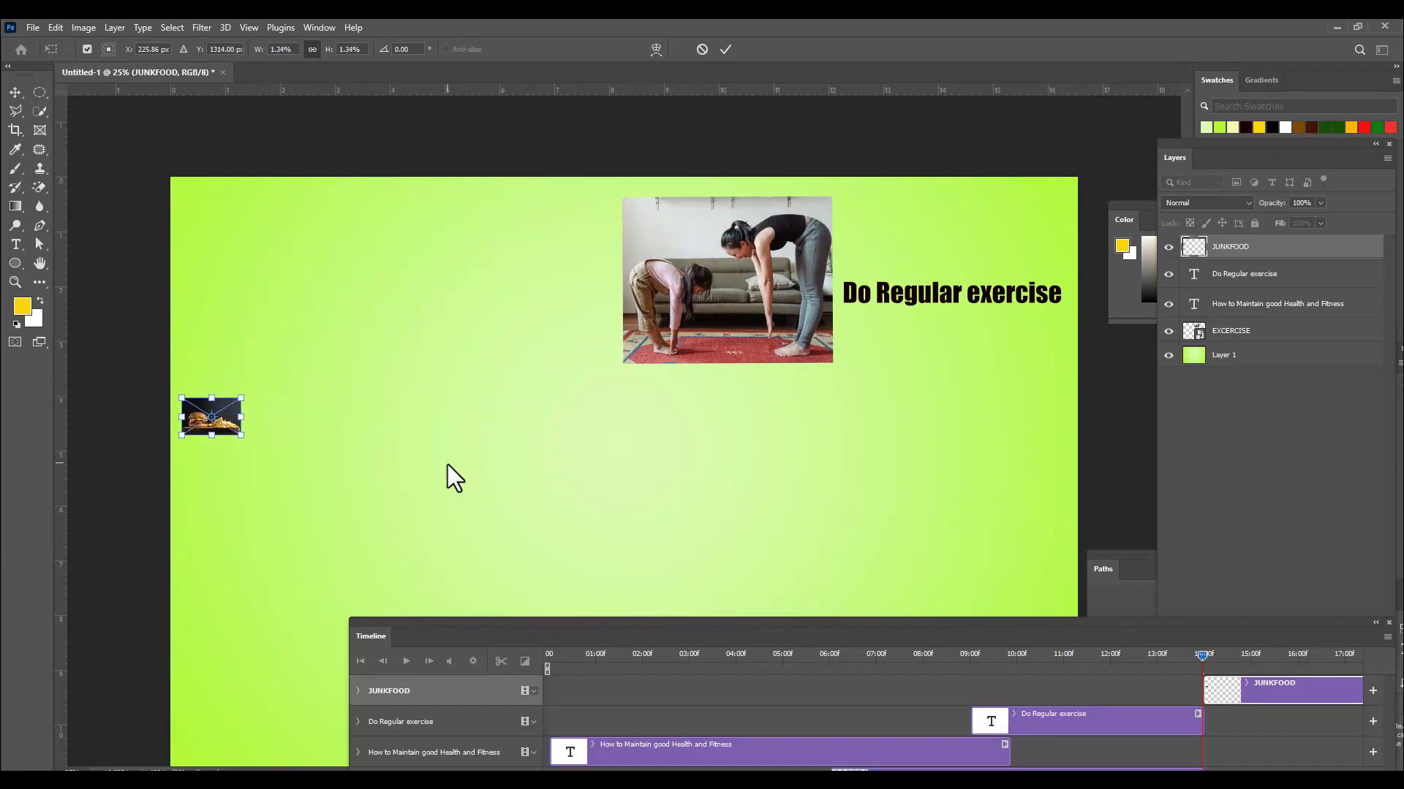
key(Return)
Start transform and opacity animation for the JUNKFOOD clip at 14:00, with its opacity at 0%.
drag(879, 620, 779, 482)
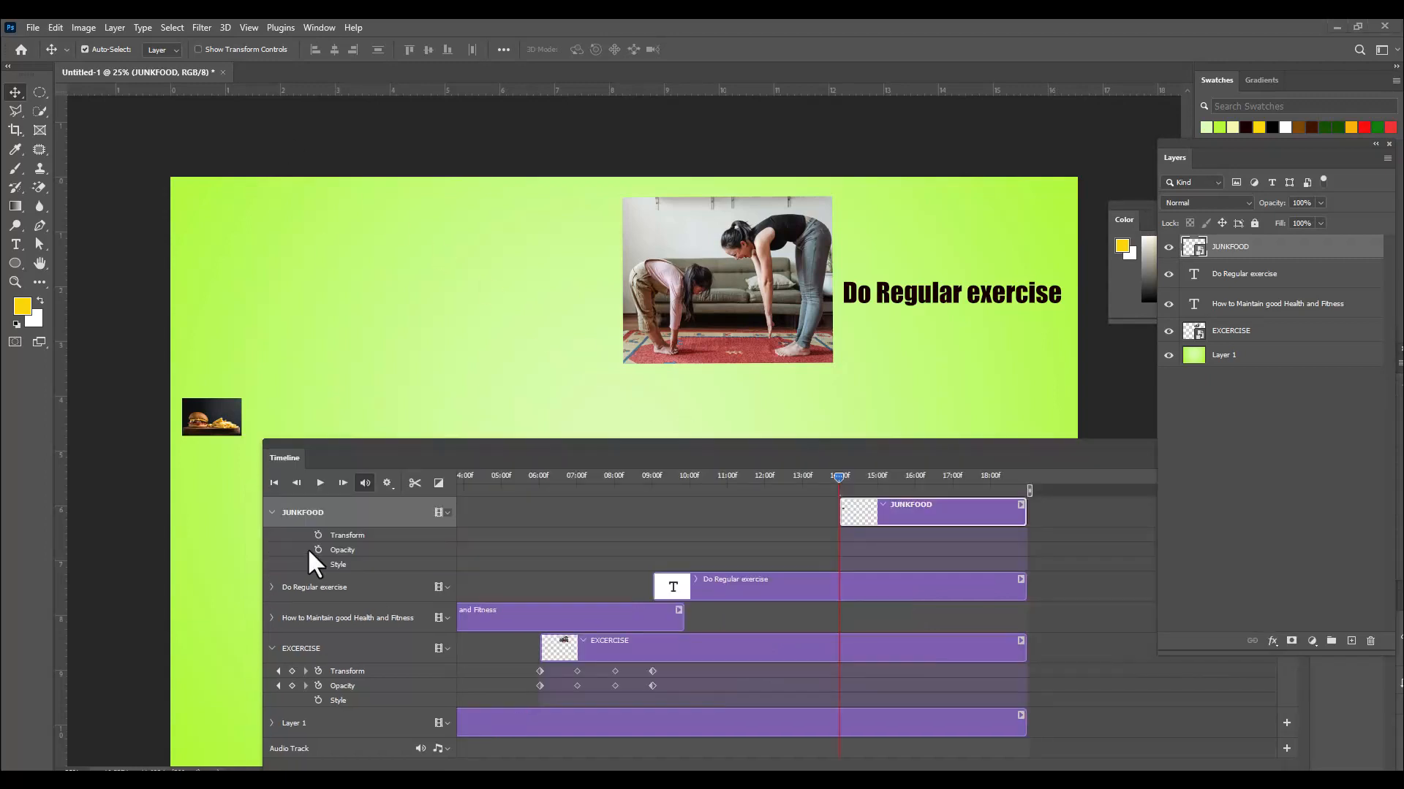
click(318, 535)
click(1320, 203)
drag(1342, 222, 1257, 221)
click(318, 550)
At 15:00, move the junk food photo rightward, enlarge and rotate it, and set its opacity to 53%.
drag(839, 477, 878, 484)
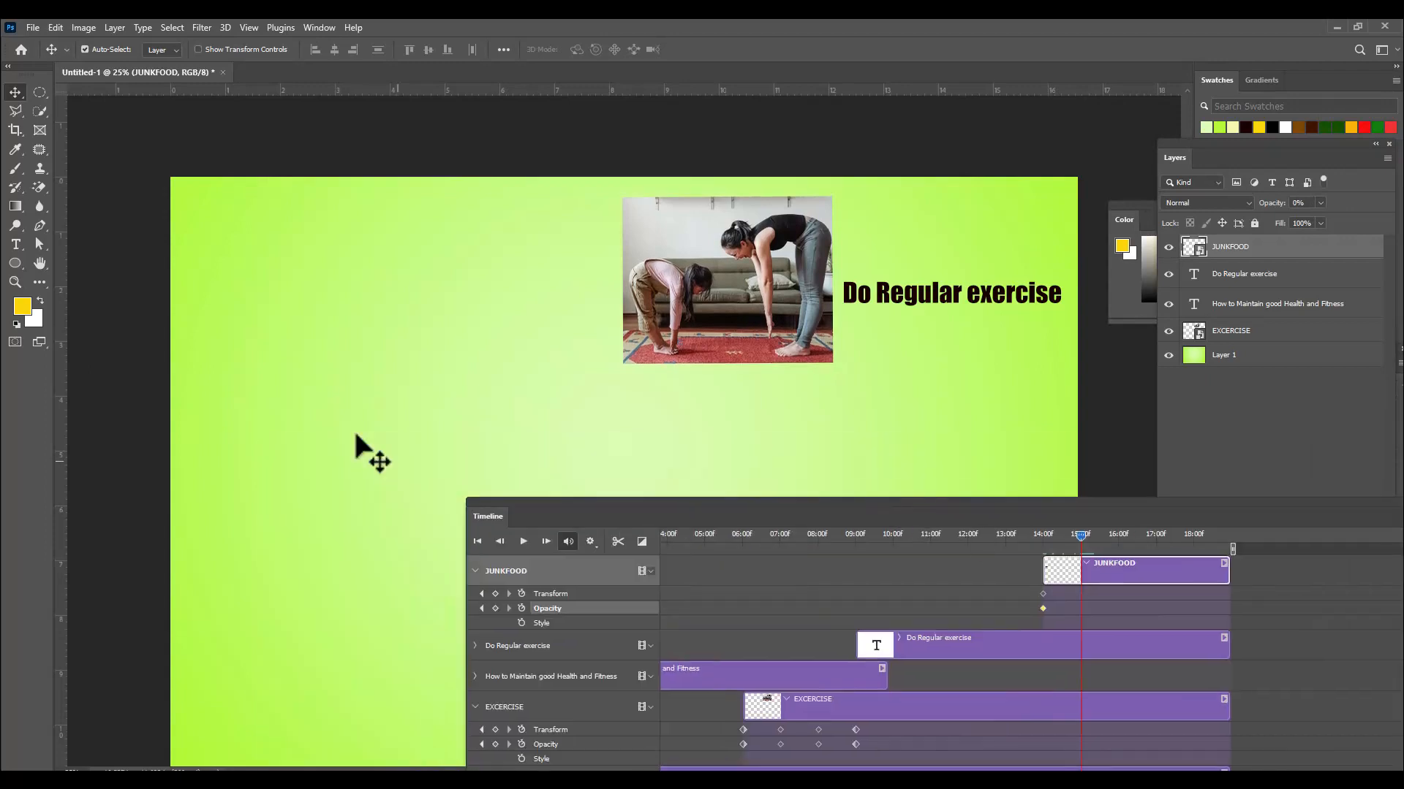
key(ctrl+t)
drag(362, 401, 407, 450)
key(Return)
click(1320, 203)
drag(1323, 222, 1365, 223)
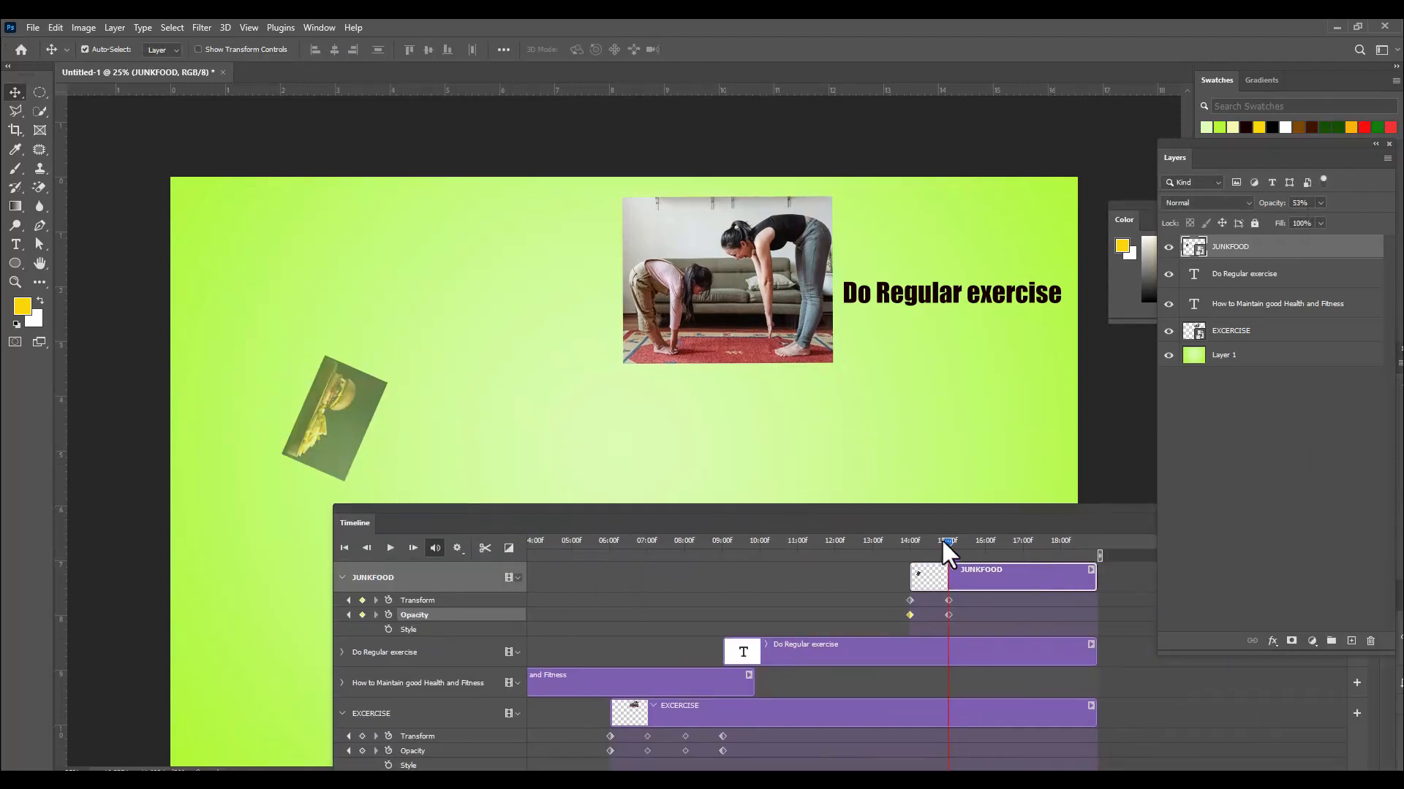
At 16:00, move the junk food photo further right, rotate and enlarge it again, and set its opacity to 77%.
drag(946, 542, 985, 550)
drag(740, 511, 849, 526)
key(ctrl+t)
drag(417, 377, 355, 497)
drag(338, 426, 473, 426)
drag(467, 336, 498, 334)
key(Return)
click(1321, 203)
drag(1319, 219, 1334, 219)
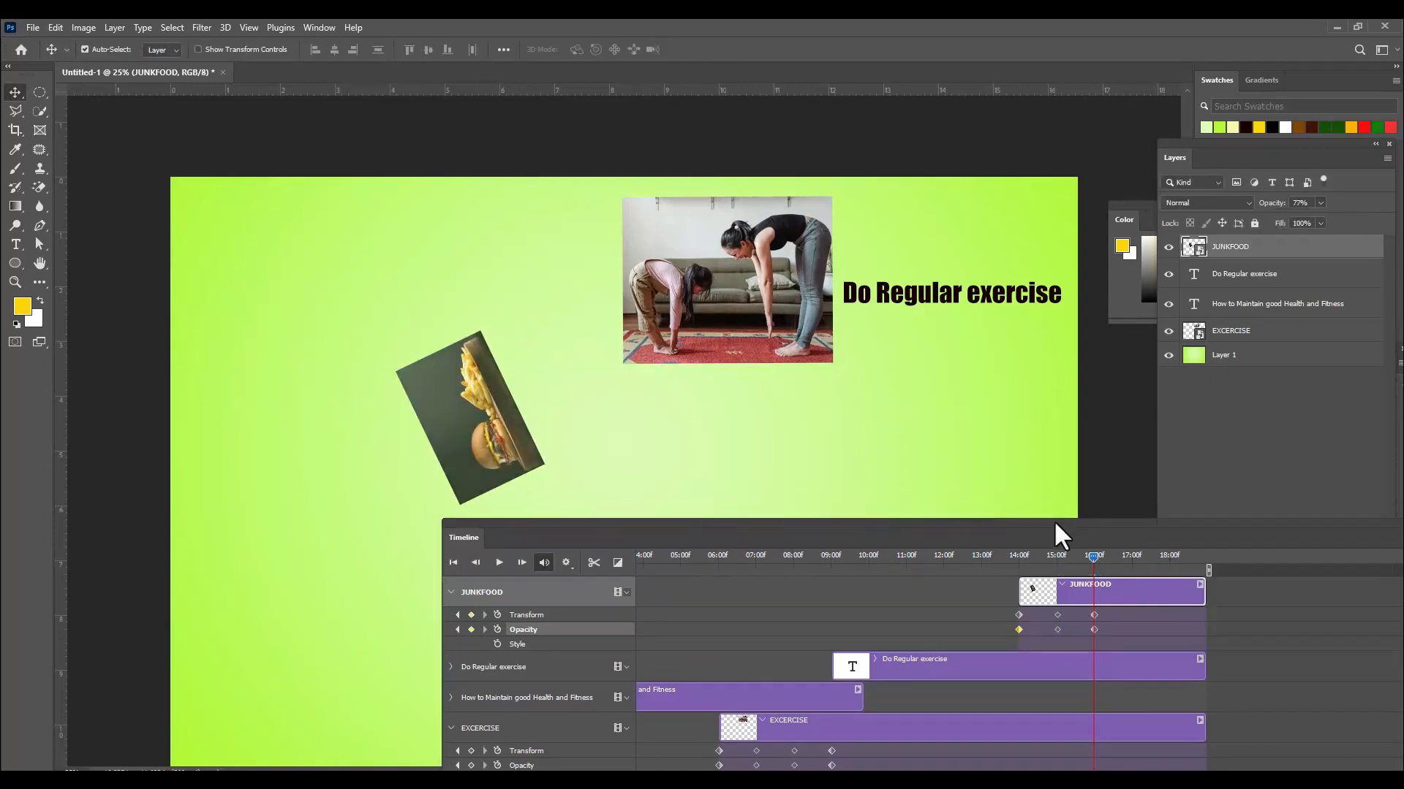
At 17:00, turn the junk food photo upright, enlarge it below and left of the exercise photo, and set its opacity to 100%.
drag(1056, 526, 1007, 533)
drag(1046, 565, 1085, 573)
drag(779, 530, 988, 544)
key(ctrl+t)
drag(492, 331, 575, 503)
drag(545, 371, 580, 348)
drag(561, 373, 601, 398)
drag(396, 373, 394, 373)
key(Return)
click(1320, 204)
drag(1335, 219, 1359, 219)
Add the text "Avoid junk food" in the canvas's upper left area, starting at 17:00.
drag(933, 541, 774, 539)
key(t)
click(340, 298)
text(avo)
key(BackSpace)
key(BackSpace)
text(oid junk food)
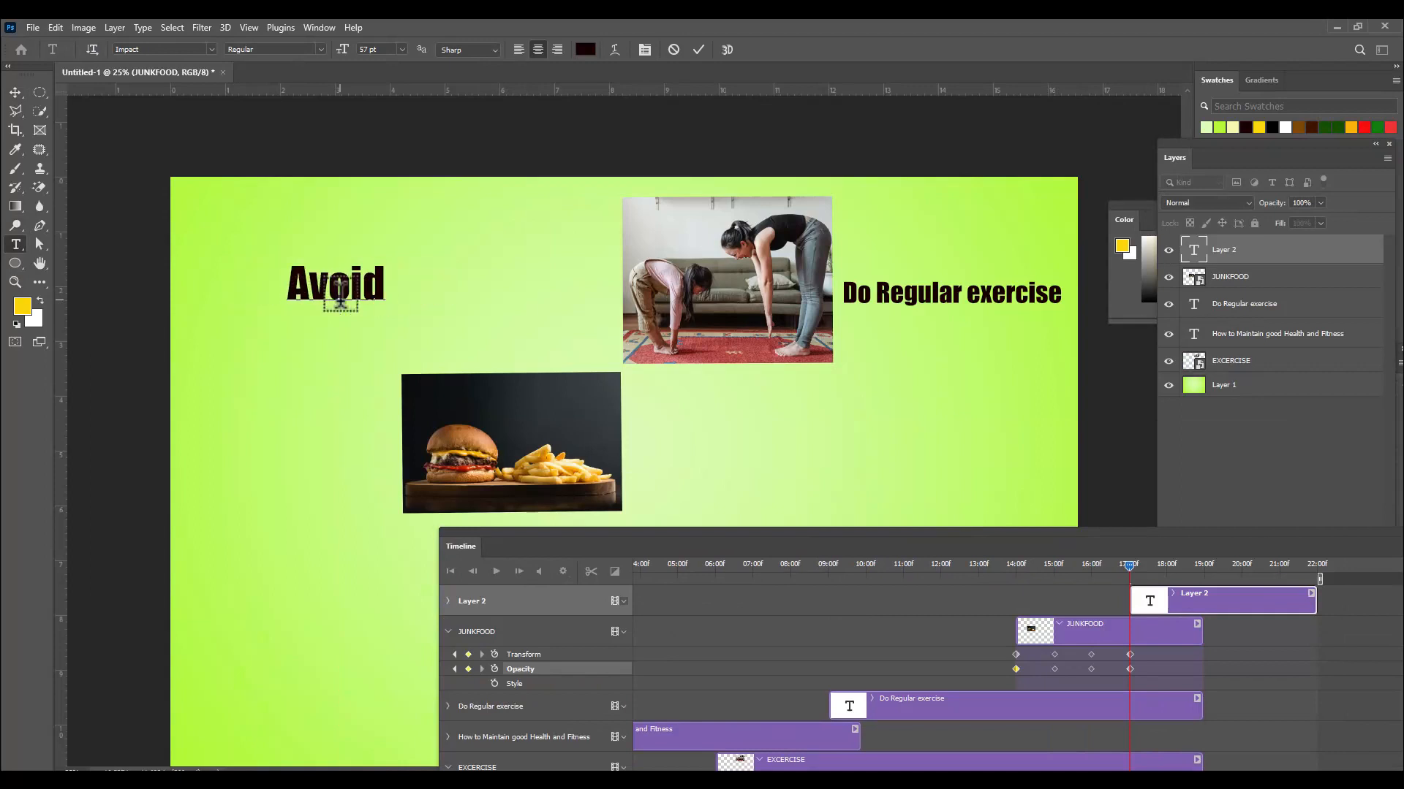
key(ctrl+Return)
Shrink the "Avoid junk food" text and position it just left of the burger photo.
key(v)
key(ctrl+t)
drag(430, 307, 378, 339)
drag(343, 353, 332, 453)
drag(365, 441, 392, 435)
drag(362, 441, 353, 447)
key(Return)
Animate the Avoid junk food clip's opacity from 0% at 17:00 to 100% at 18:00.
click(448, 601)
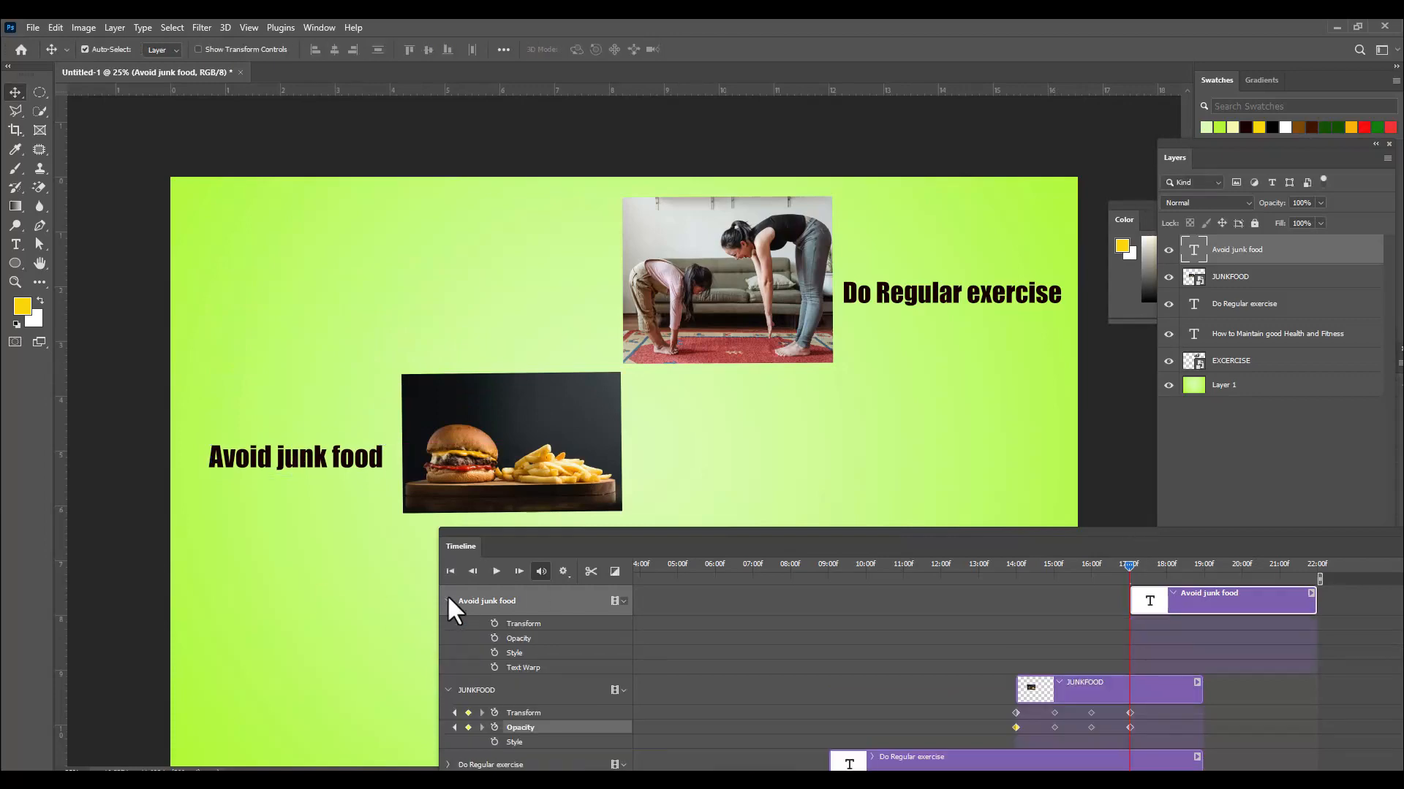
drag(1082, 534, 992, 428)
click(1320, 203)
drag(1321, 218, 1107, 223)
click(406, 533)
drag(981, 426, 965, 476)
key(0)
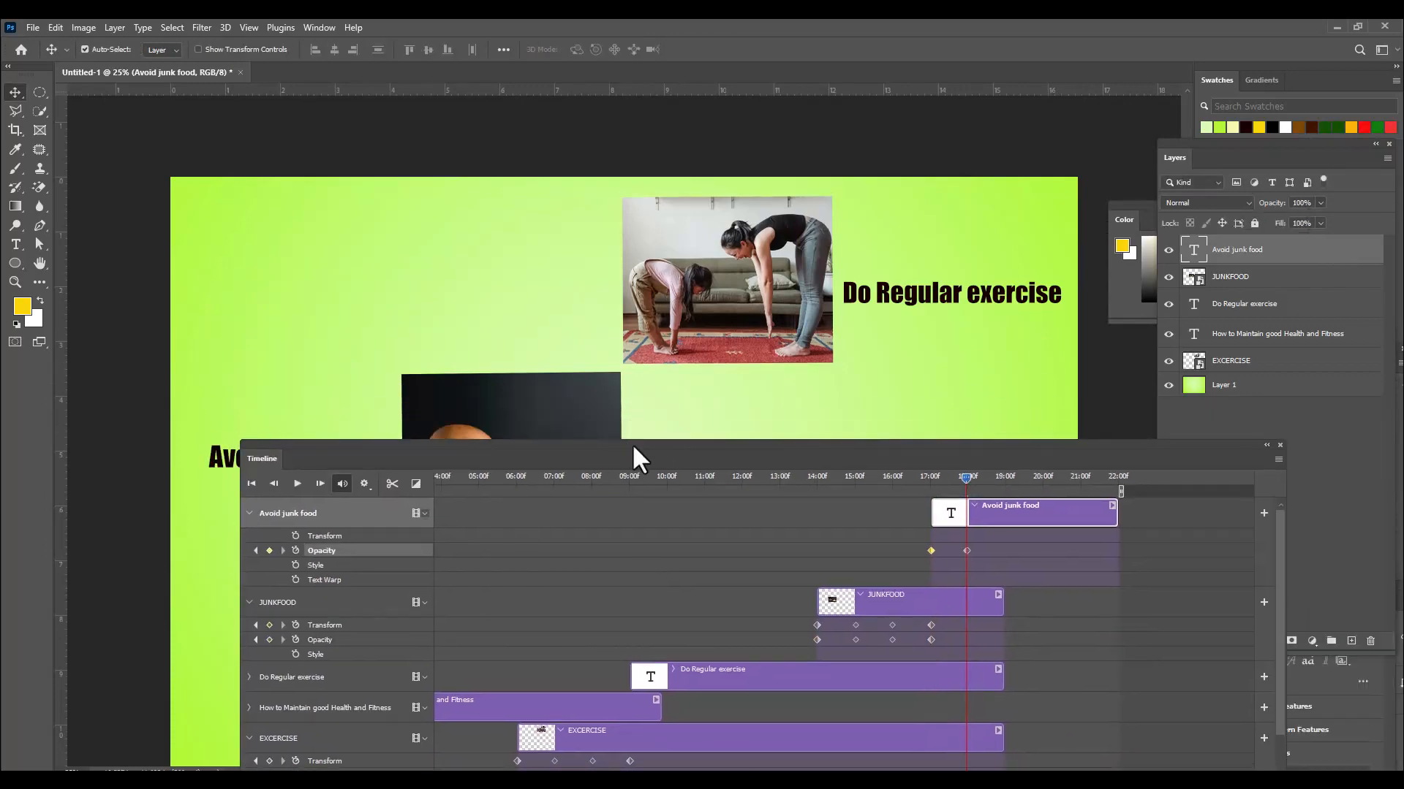
Extend the JUNKFOOD, Do Regular exercise, EXCERCISE and Layer 1 clips to 22:00, level with the Avoid junk food clip.
drag(636, 454, 908, 361)
drag(1288, 531, 1226, 481)
drag(1112, 556, 1225, 557)
scroll(1278, 580, down, 3)
drag(1112, 622, 1226, 645)
scroll(1279, 604, up, 3)
drag(927, 322, 1355, 436)
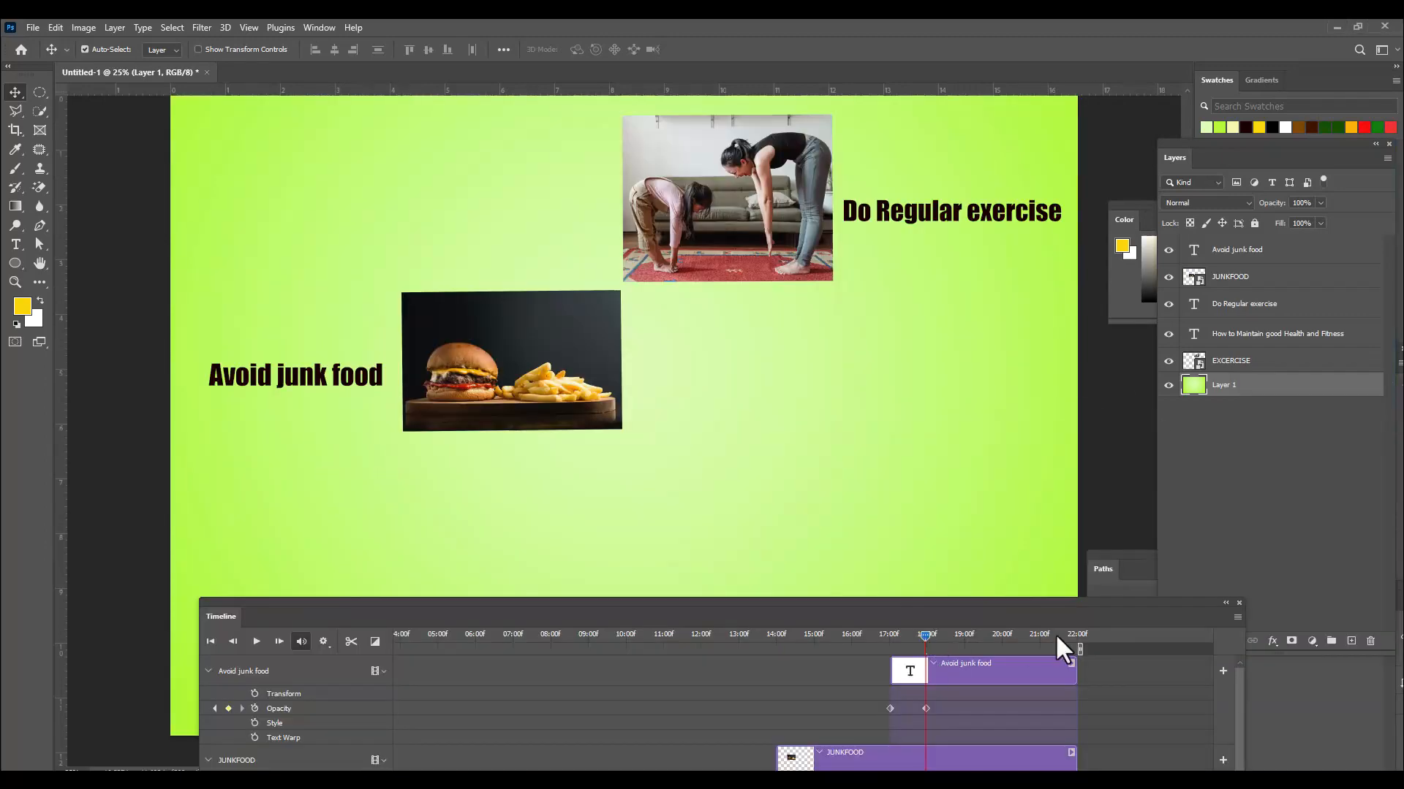
Place the HEALTHYDIET image as an embedded object directly above Layer 1, starting at 22:00.
click(1068, 504)
drag(973, 473, 949, 567)
click(32, 27)
click(71, 304)
double_click(577, 181)
Shrink the healthy diet photo and move it to the lower right edge of the canvas.
drag(771, 306, 898, 385)
drag(964, 176, 813, 396)
mouse_move(764, 467)
mouse_down()
mouse_move(1029, 389)
mouse_move(969, 437)
mouse_up()
mouse_move(1020, 359)
mouse_down()
mouse_move(968, 453)
mouse_move(976, 436)
mouse_up()
mouse_move(1072, 572)
mouse_down()
mouse_move(942, 606)
mouse_move(1014, 602)
mouse_up()
drag(947, 483, 1020, 510)
drag(1050, 463, 1045, 473)
key(Return)
Extend the EXCERCISE, Do Regular exercise and JUNKFOOD clips to just past 27:00, and expand the HEALTHYDIET track's animation properties.
mouse_move(987, 598)
mouse_down()
mouse_move(953, 409)
mouse_move(964, 322)
mouse_up()
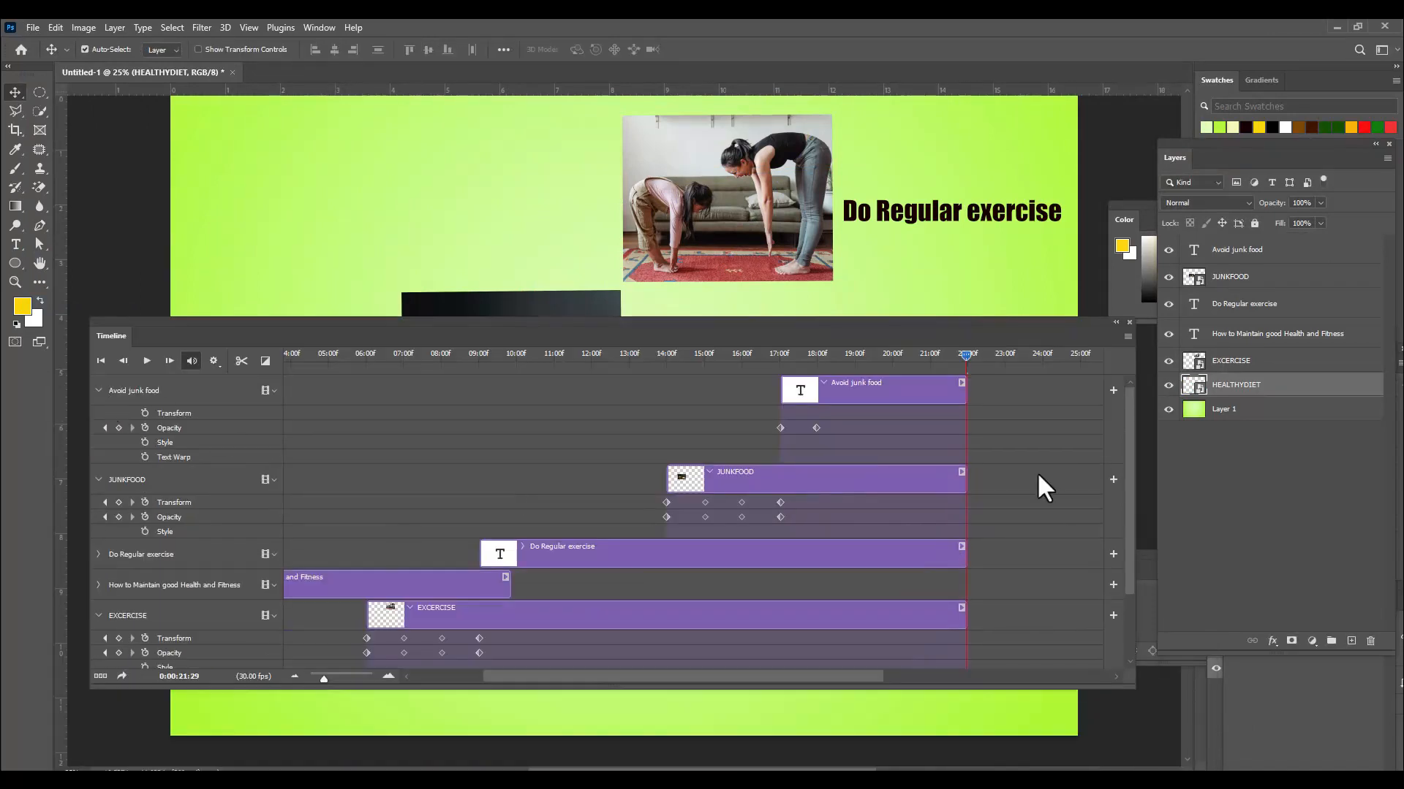
click(877, 391)
scroll(647, 552, down, 3)
drag(823, 678, 967, 678)
drag(877, 322, 879, 425)
drag(671, 631, 868, 630)
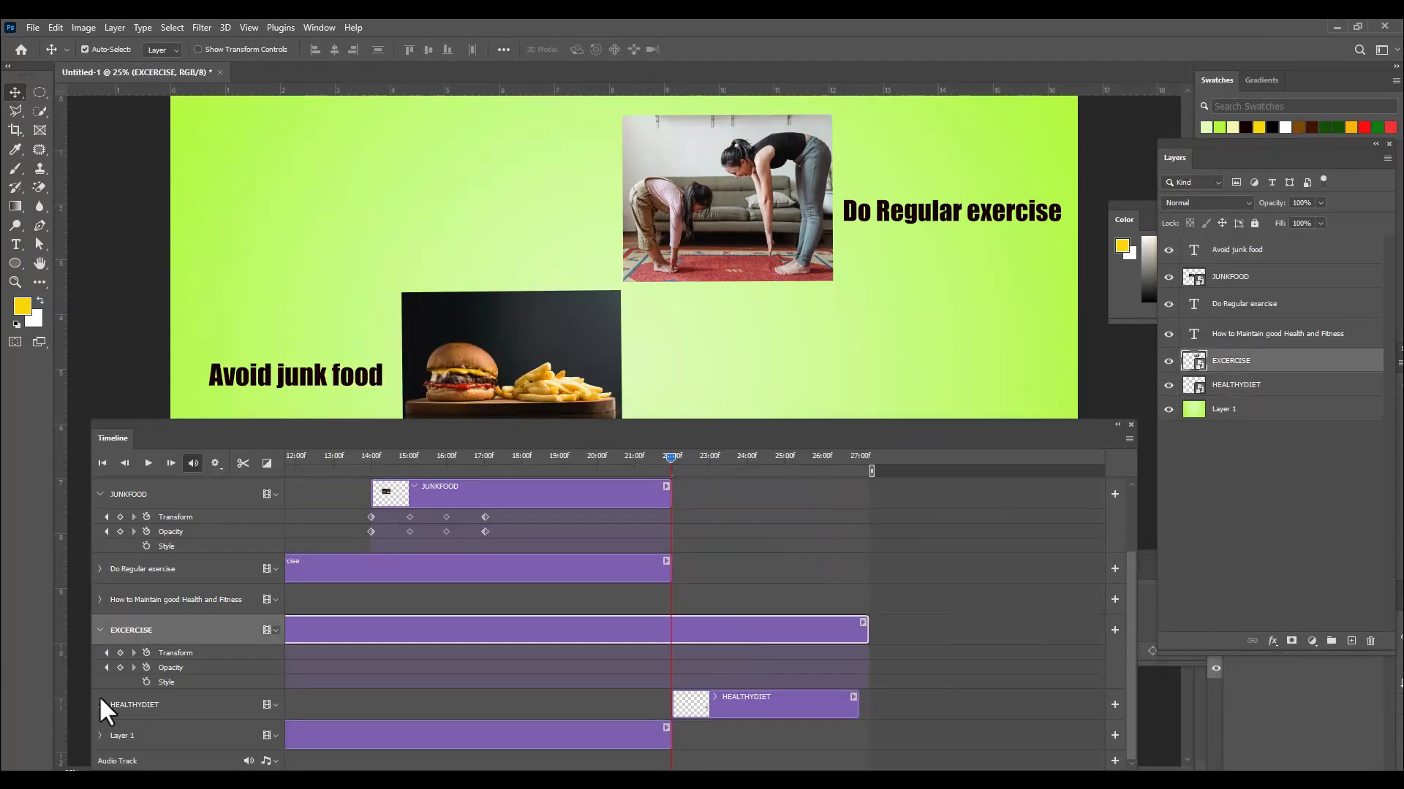
click(99, 705)
drag(671, 566, 868, 566)
drag(671, 495, 869, 495)
mouse_move(902, 425)
mouse_down()
mouse_move(577, 329)
mouse_move(895, 260)
mouse_up()
scroll(511, 431, down, 2)
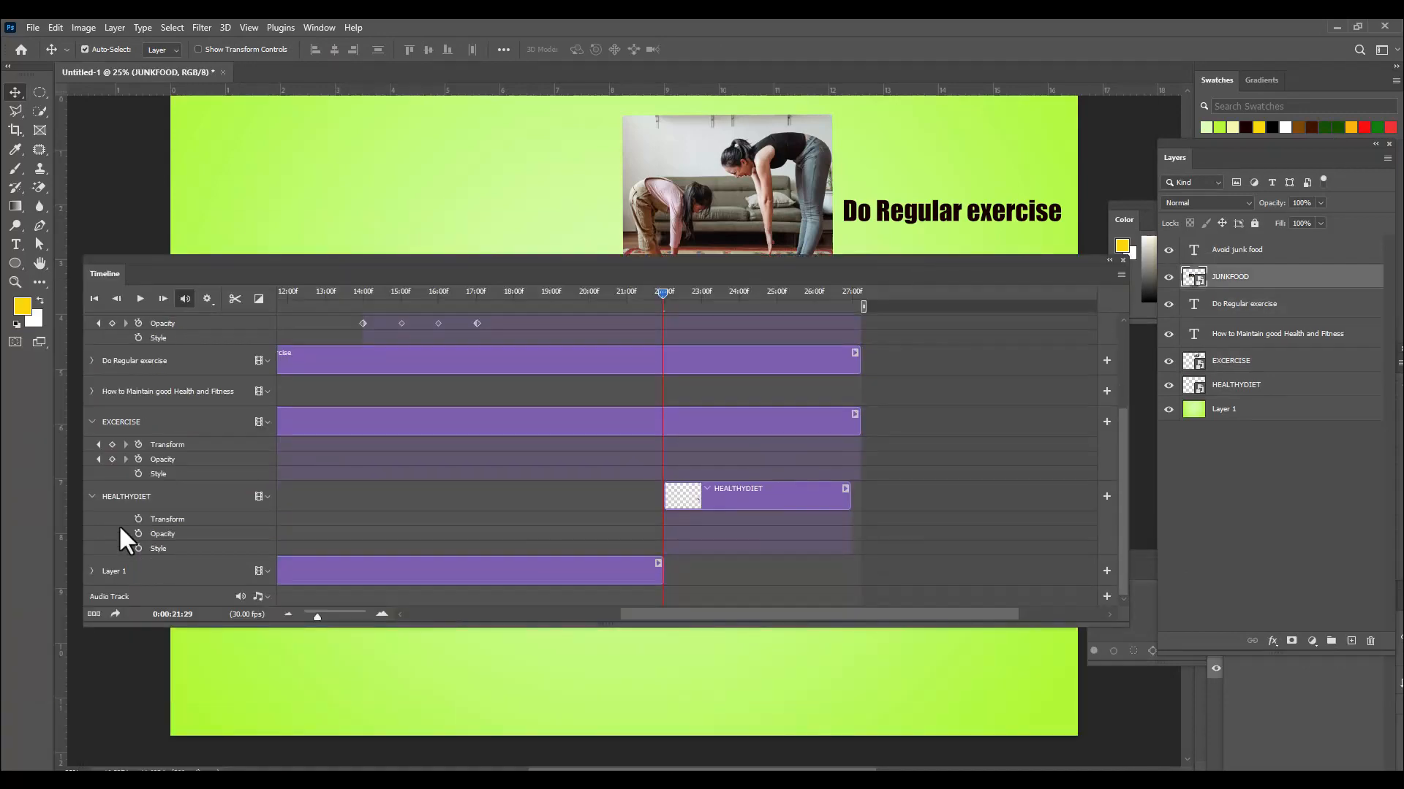
Start transform and opacity animation for HEALTHYDIET at 22:00, with the photo shrunk at the right edge and its opacity at 0%.
click(138, 519)
click(138, 533)
mouse_move(737, 259)
mouse_down()
mouse_move(461, 436)
mouse_move(482, 423)
mouse_up()
drag(1021, 510, 1008, 518)
key(ctrl+t)
drag(1042, 556, 971, 552)
drag(1041, 514, 1071, 515)
key(Return)
drag(1320, 204, 1250, 217)
Extend the Layer 1 clip to just past 27:00, level with the EXCERCISE clip.
mouse_move(624, 425)
mouse_down()
mouse_move(787, 332)
mouse_move(677, 370)
mouse_up()
drag(460, 405, 498, 408)
drag(458, 679, 657, 679)
drag(603, 383, 793, 462)
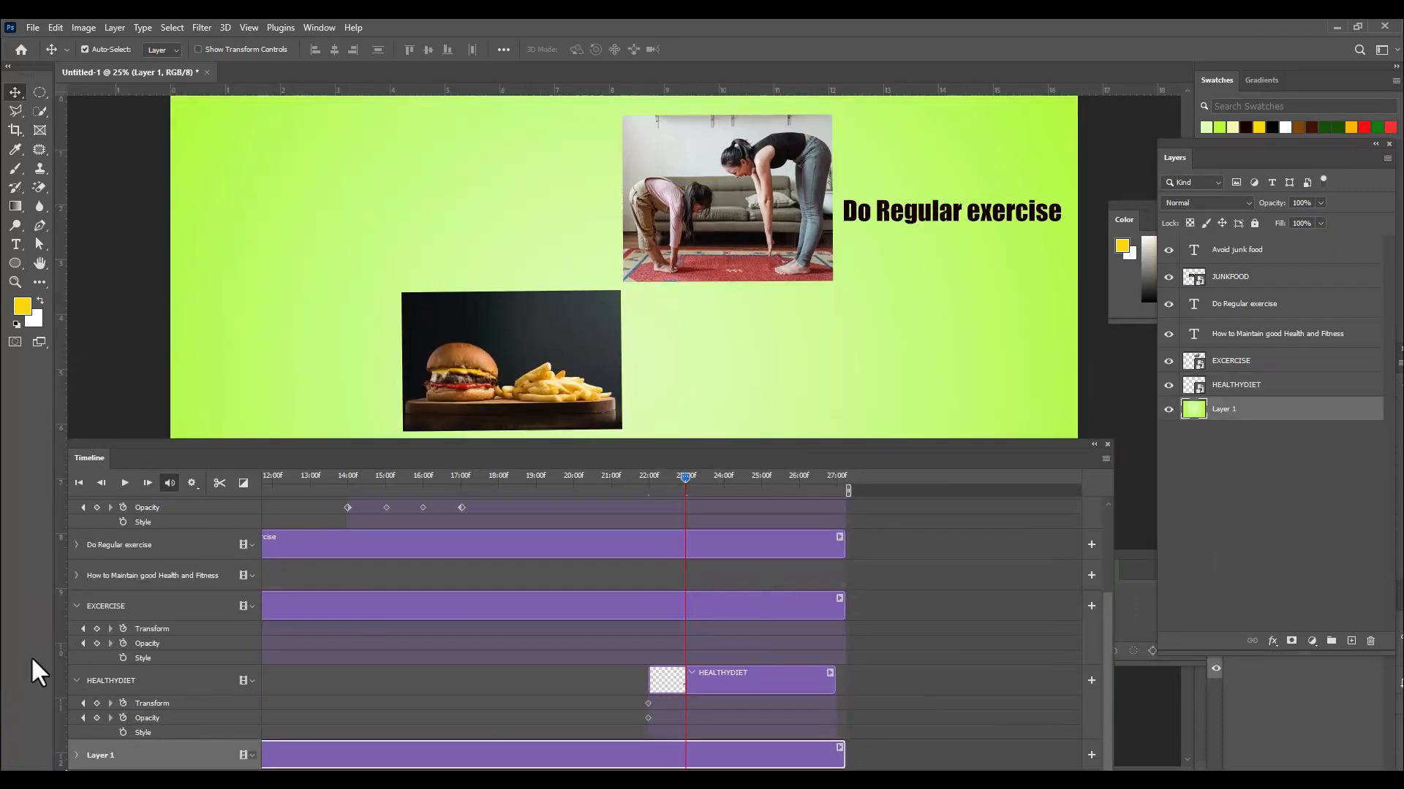
At 23:00, move the healthy diet photo leftward, enlarge it to about 4.20%, rotate it, and set its opacity to 47%.
click(1272, 385)
drag(634, 459, 367, 410)
key(ctrl+t)
drag(1067, 517, 919, 546)
mouse_move(954, 491)
mouse_down()
mouse_move(933, 480)
mouse_move(877, 503)
mouse_up()
drag(893, 506, 885, 494)
mouse_move(1321, 203)
mouse_down()
mouse_move(1361, 193)
mouse_move(1356, 219)
mouse_up()
drag(731, 395, 693, 397)
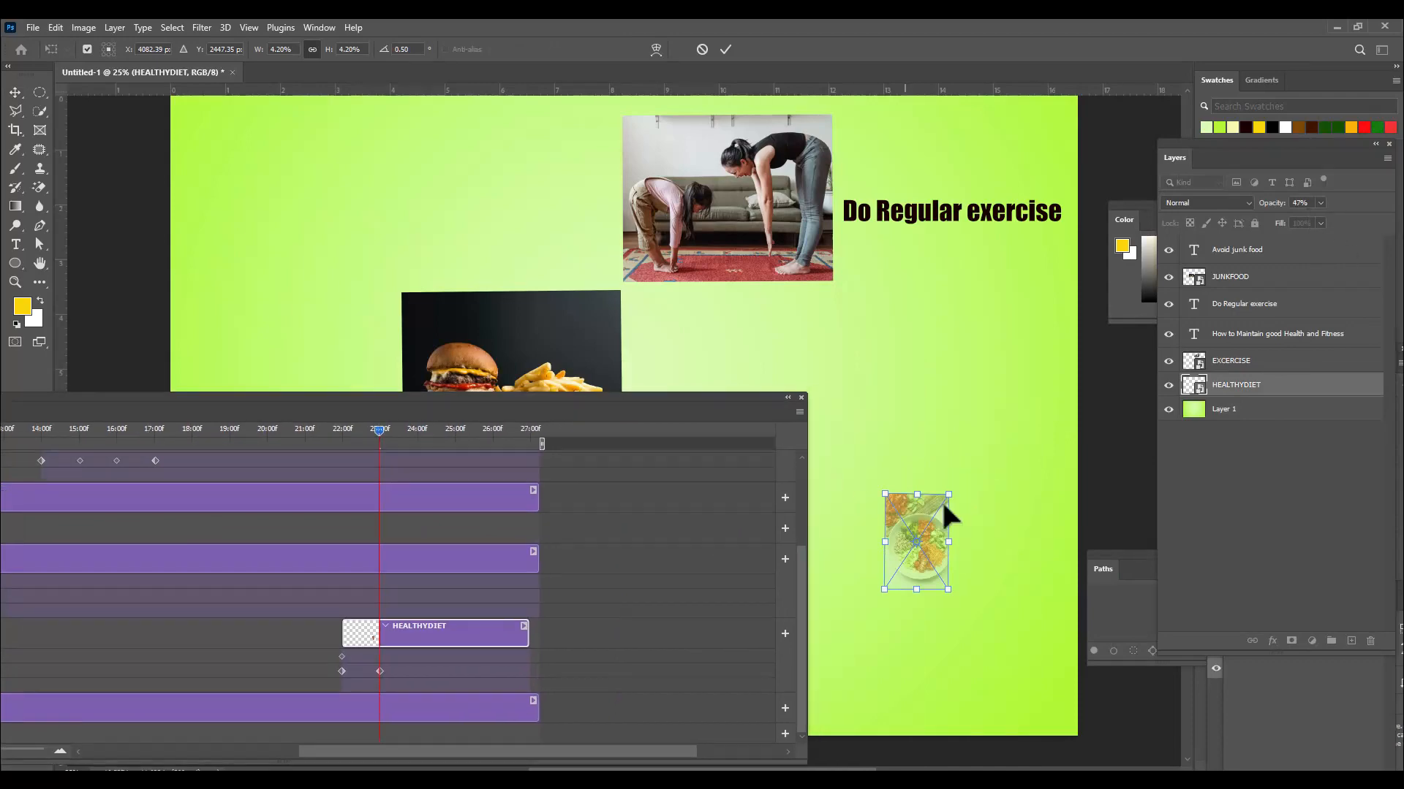
drag(852, 489, 837, 566)
click(1320, 203)
mouse_move(630, 397)
mouse_down()
mouse_move(692, 395)
mouse_move(748, 347)
mouse_up()
key(Return)
At 24:00, move the healthy diet photo further left, rotate and enlarge it again, and raise its opacity.
drag(434, 379, 476, 379)
drag(603, 358, 486, 358)
drag(912, 551, 778, 552)
drag(619, 344, 1173, 106)
drag(785, 541, 750, 534)
key(ctrl+t)
drag(807, 544, 831, 543)
drag(866, 530, 842, 442)
drag(674, 108, 193, 563)
drag(1320, 221, 1343, 221)
drag(817, 472, 756, 453)
key(Return)
At 25:00, turn the healthy diet photo upright, enlarge it in the canvas's lower middle, and set its opacity to 100%.
drag(622, 563, 902, 233)
drag(769, 239, 361, 126)
drag(484, 118, 394, 163)
key(ctrl+t)
mouse_move(814, 488)
mouse_down()
mouse_move(783, 462)
mouse_move(796, 468)
mouse_up()
drag(745, 541, 681, 523)
drag(728, 461, 789, 367)
drag(715, 497, 716, 558)
drag(810, 438, 742, 474)
drag(781, 448, 787, 440)
key(Return)
click(1320, 203)
drag(1341, 221, 1359, 221)
At 25:00, add the two-line caption "Eat protien rich / and vitamin rich food" beside the healthy diet photo.
mouse_move(284, 163)
mouse_down()
mouse_move(936, 175)
mouse_move(960, 258)
mouse_move(395, 260)
mouse_up()
click(15, 244)
click(839, 593)
text(e)
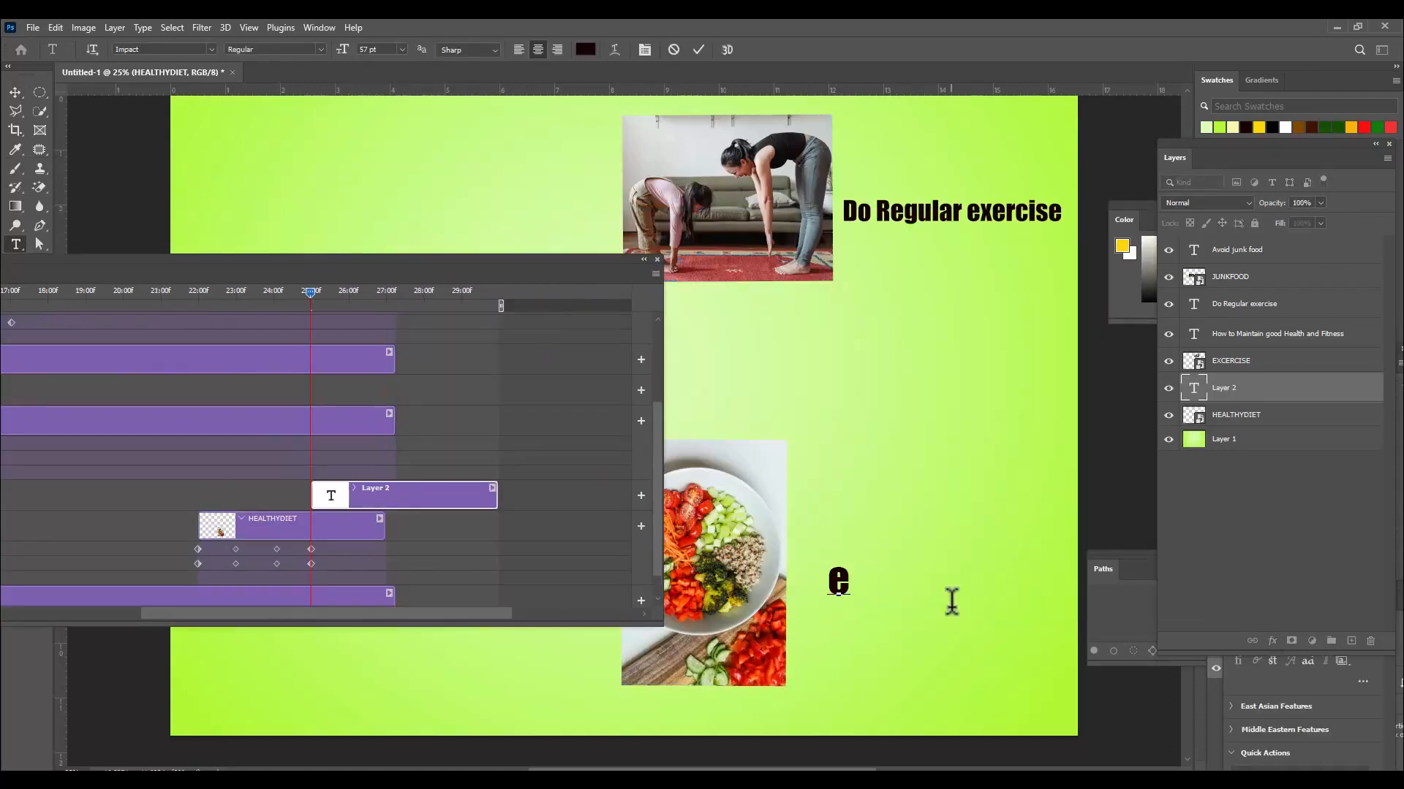
text(at protien rich)
key(Return)
text(and vita)
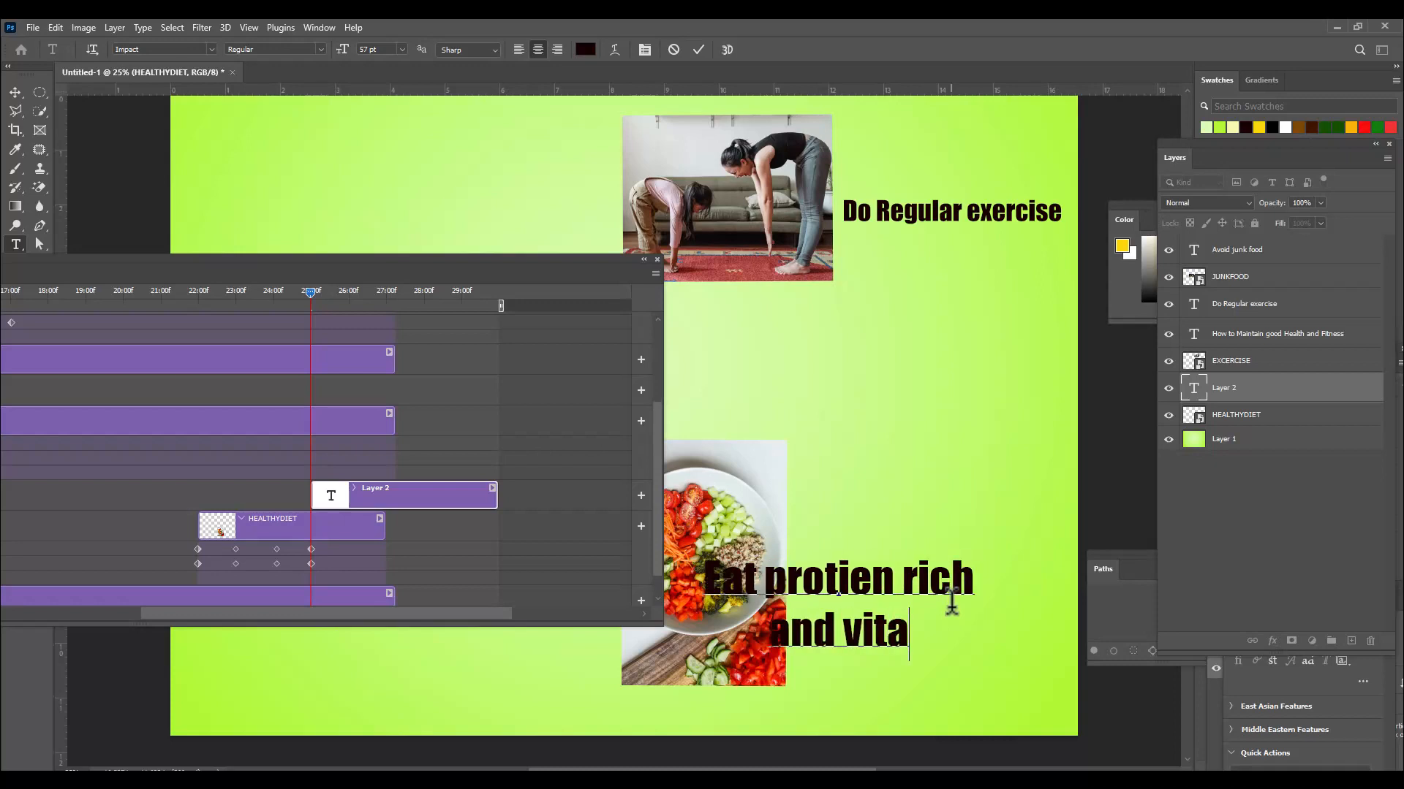
text(min rich food)
Scale the new two-line caption to about 64% and place it to the right of the healthy diet photo.
click(16, 93)
drag(932, 579, 983, 560)
key(ctrl+t)
drag(1076, 533, 1044, 624)
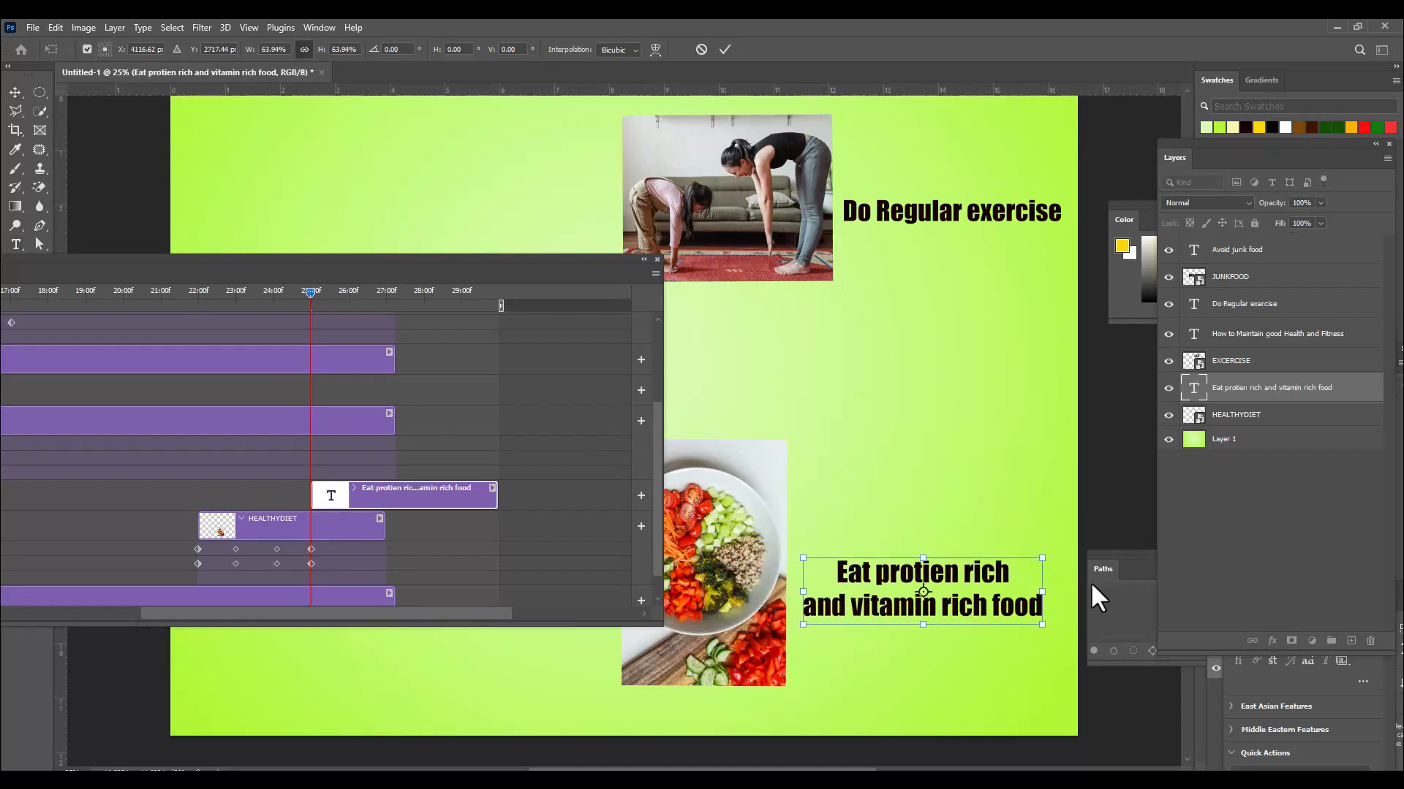
key(Return)
Keyframe the healthy diet caption's opacity at 0% at 25:00, then raise it at 26:00 so it fades in.
drag(585, 260, 662, 231)
drag(340, 231, 888, 173)
click(253, 407)
drag(1070, 170, 982, 126)
drag(1272, 203, 1184, 203)
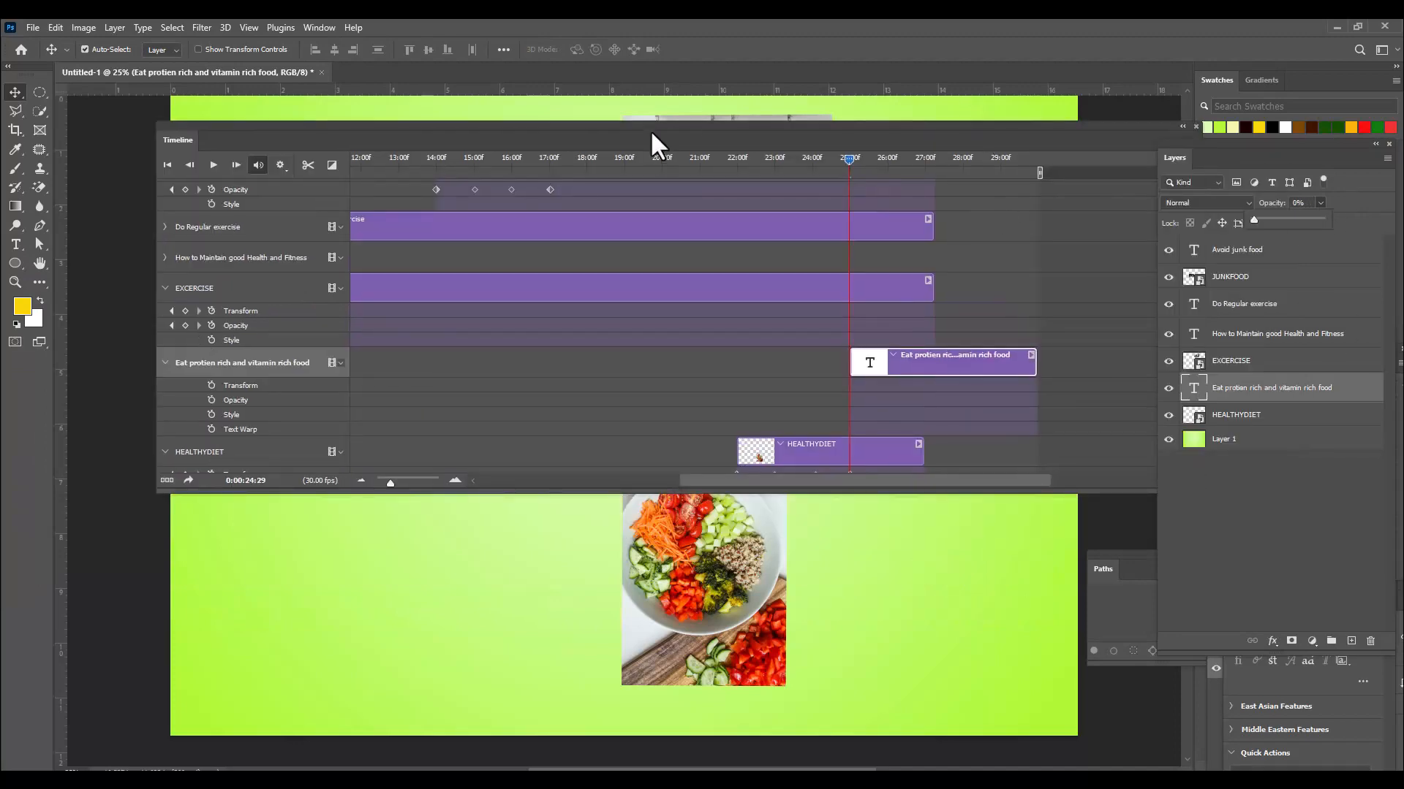
drag(651, 128, 687, 131)
click(247, 399)
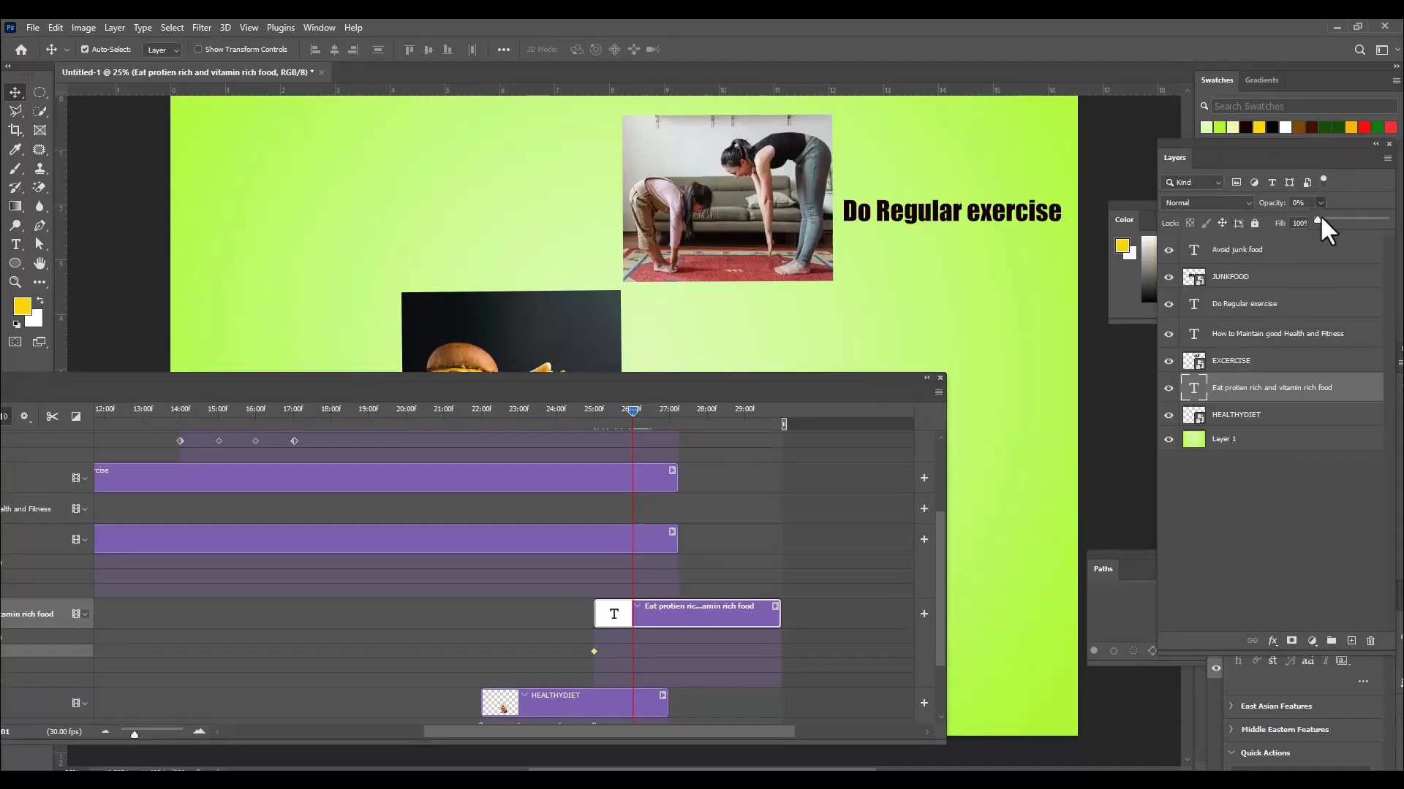
drag(786, 399, 786, 116)
Move the timeline clear of the canvas and play the whole animation from the first frame.
drag(499, 146, 856, 364)
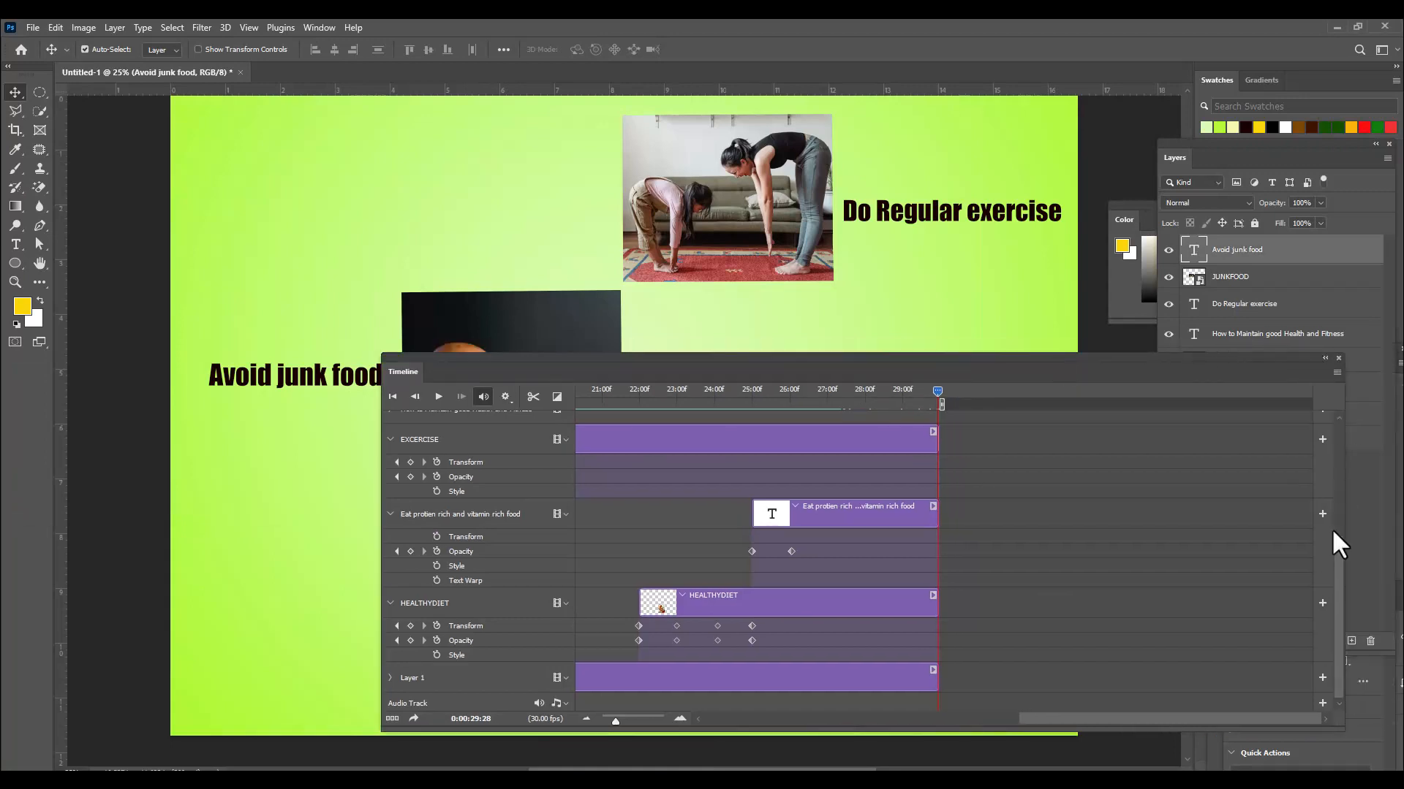
drag(1340, 729, 1254, 500)
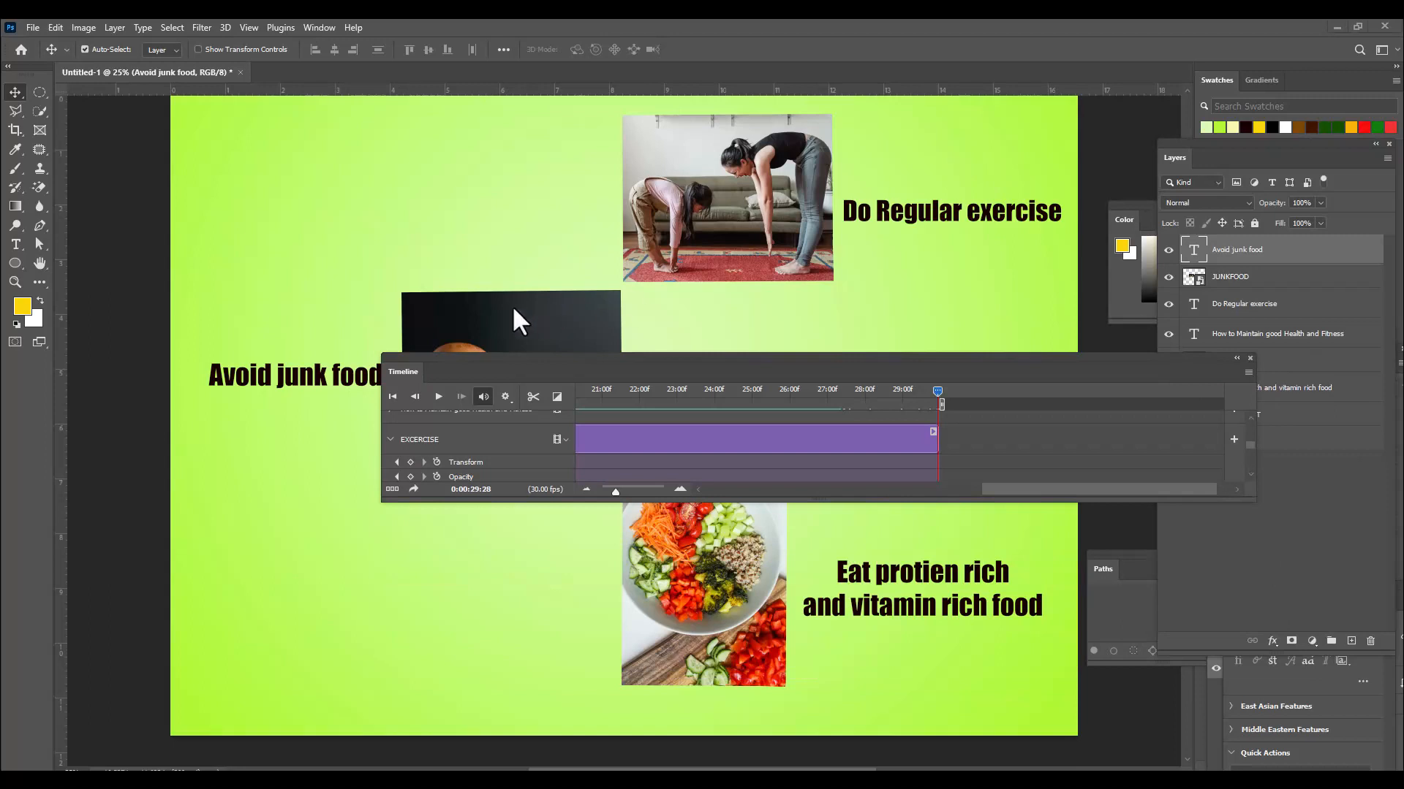
drag(516, 368, 1064, 388)
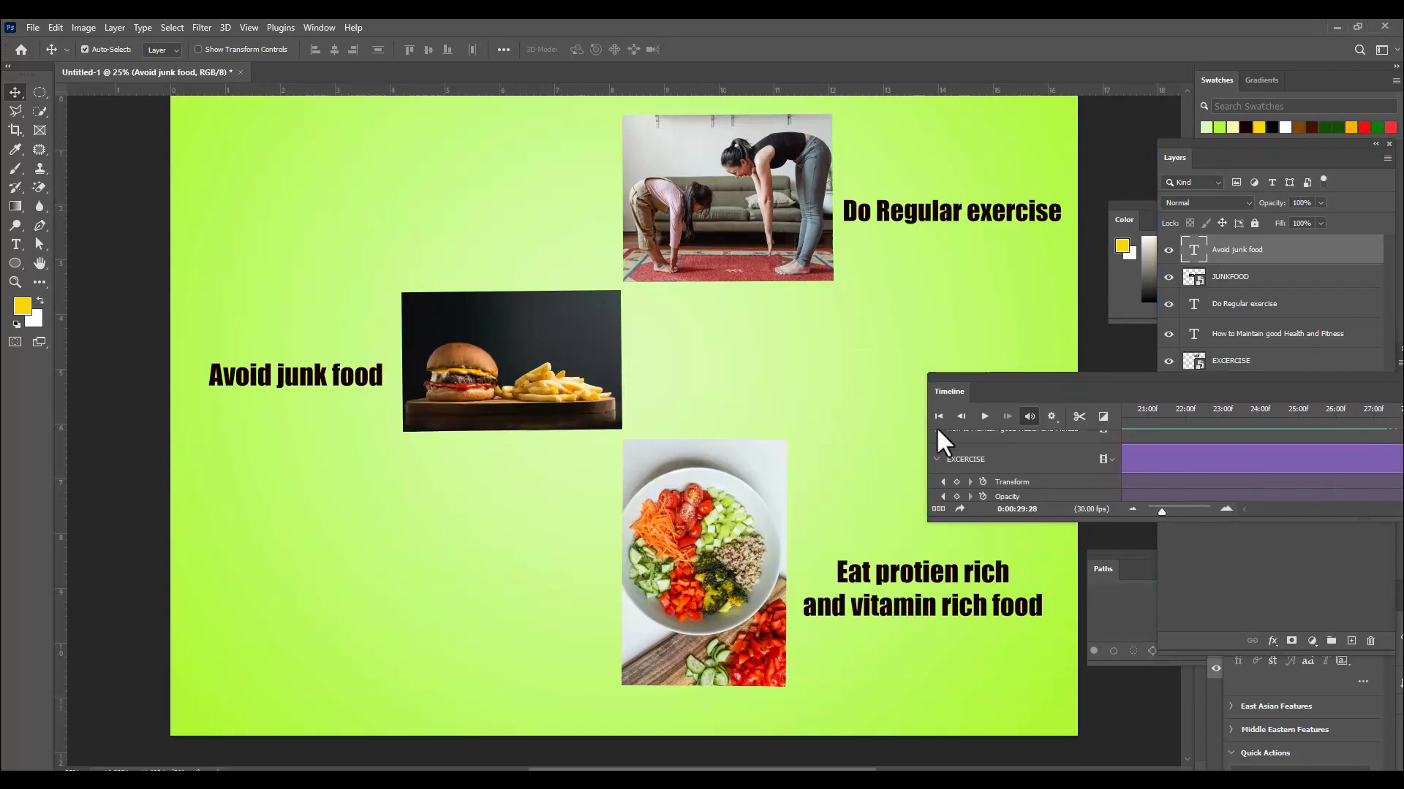
click(939, 416)
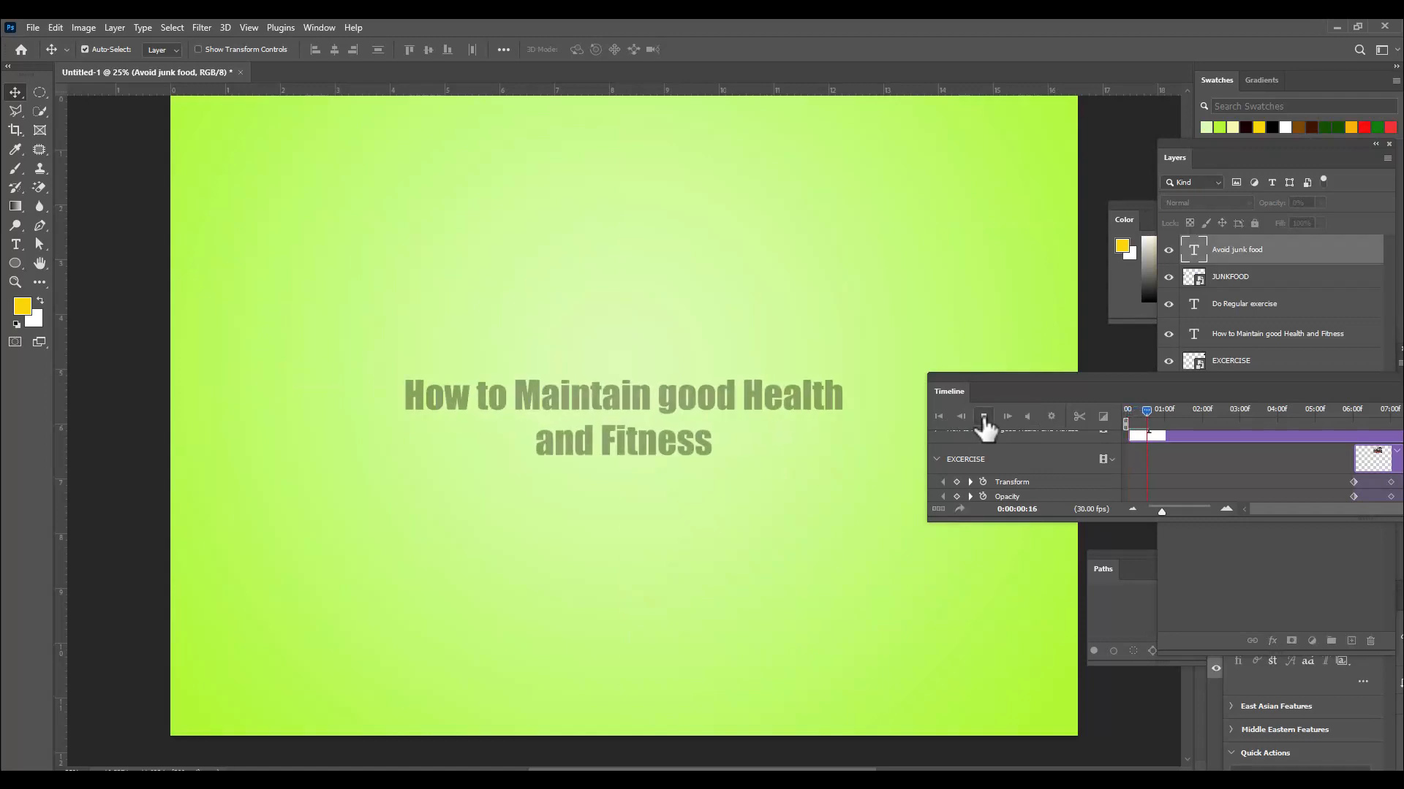
drag(1024, 379, 1172, 429)
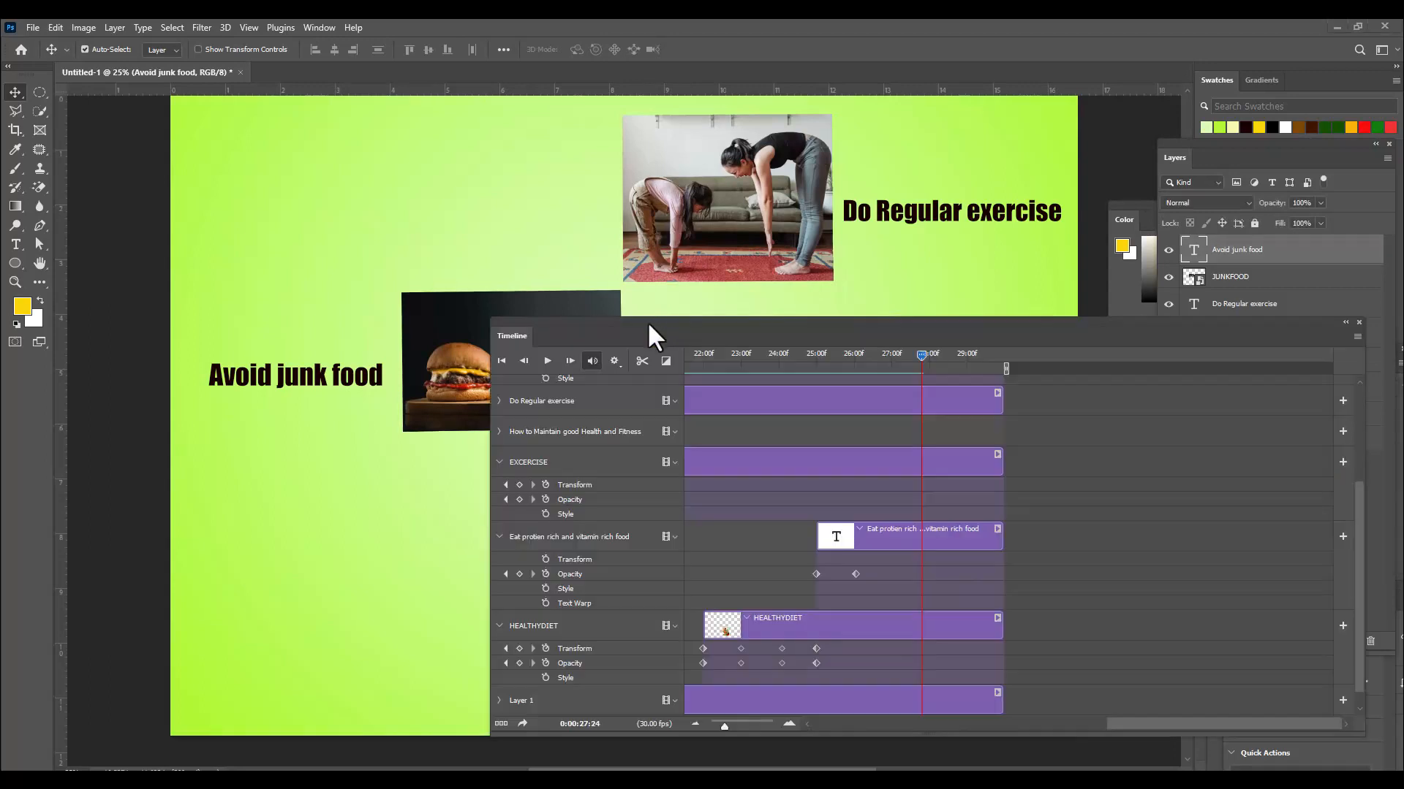
Add the Synth-Wave-Special audio file from New Volume (E:) to the timeline's Audio Track.
drag(647, 322, 832, 248)
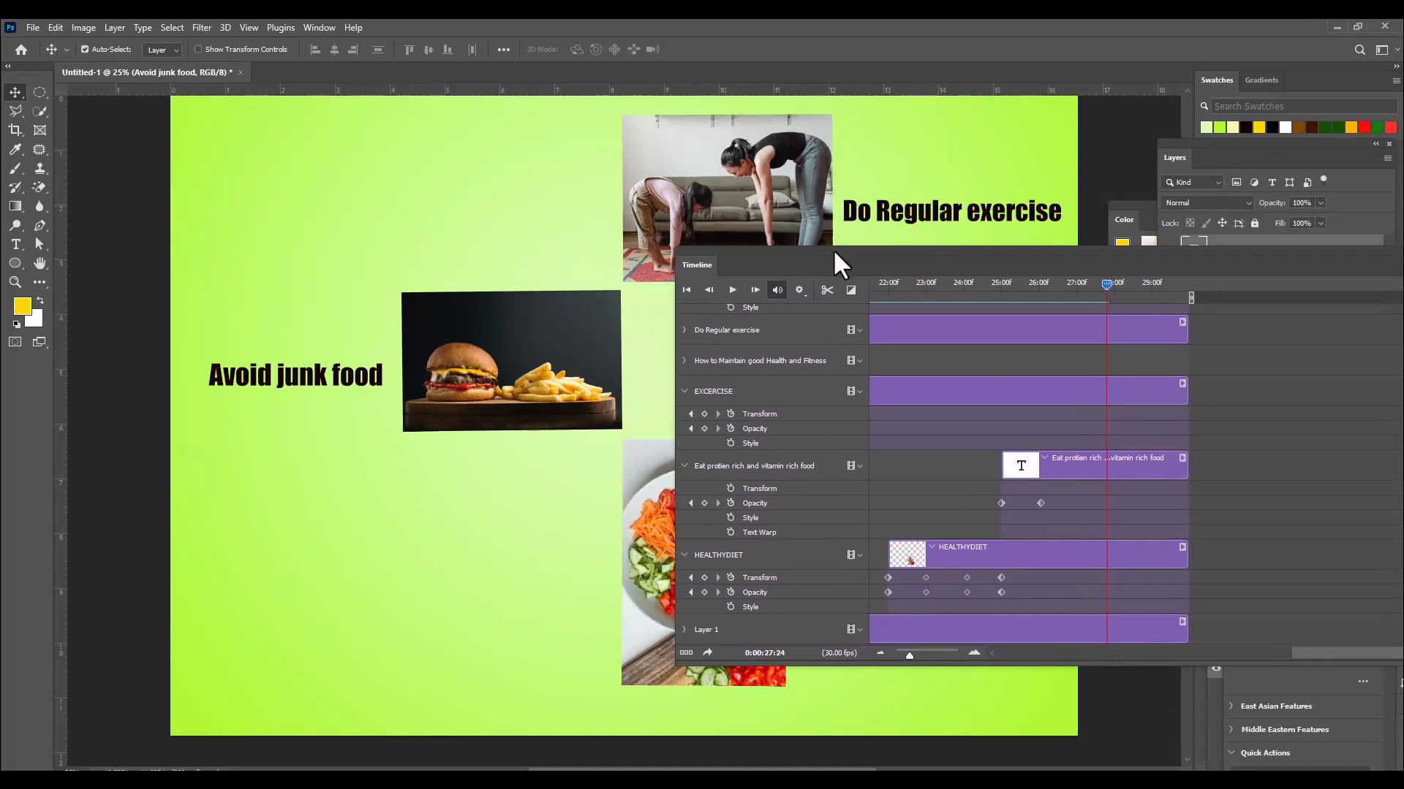
scroll(825, 490, down, 1)
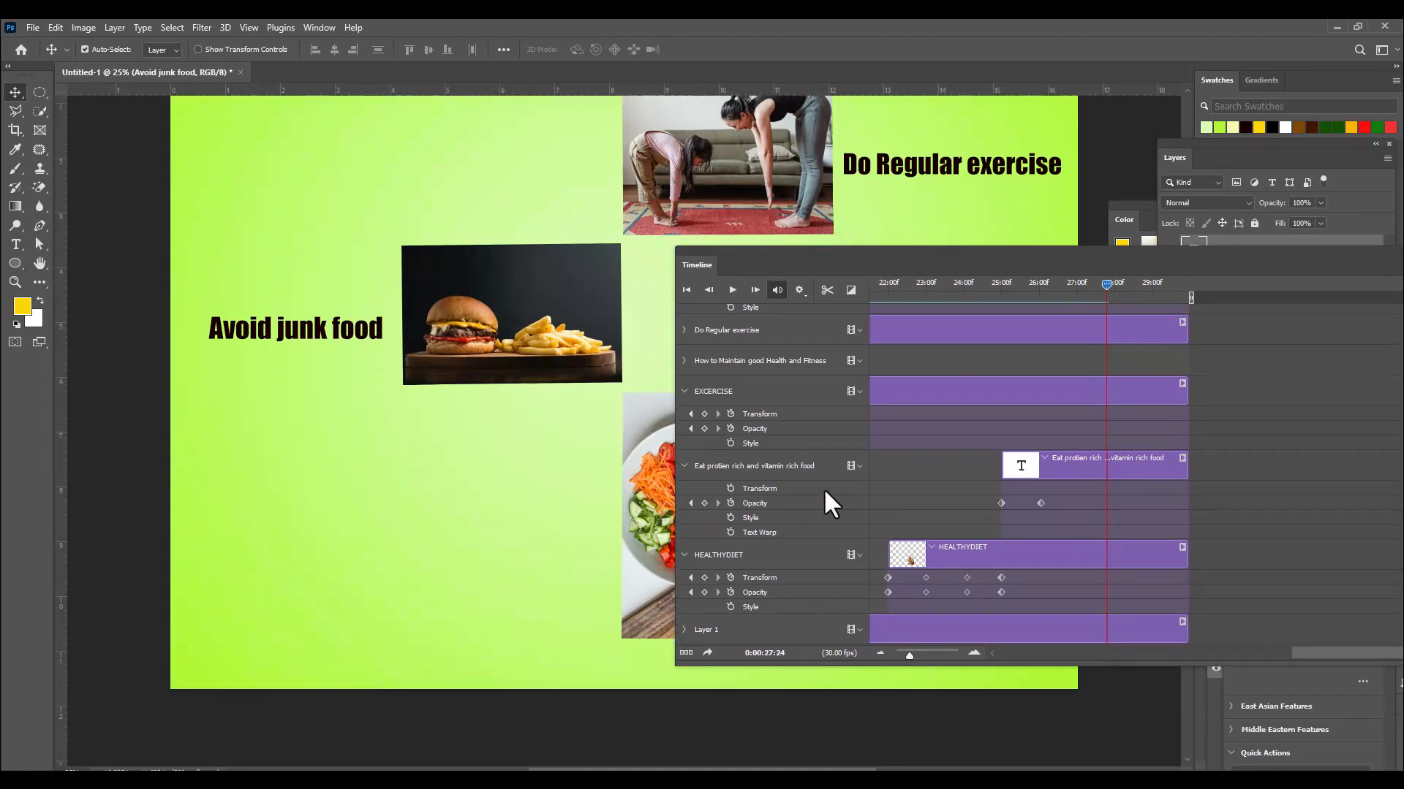
scroll(418, 368, up, 1)
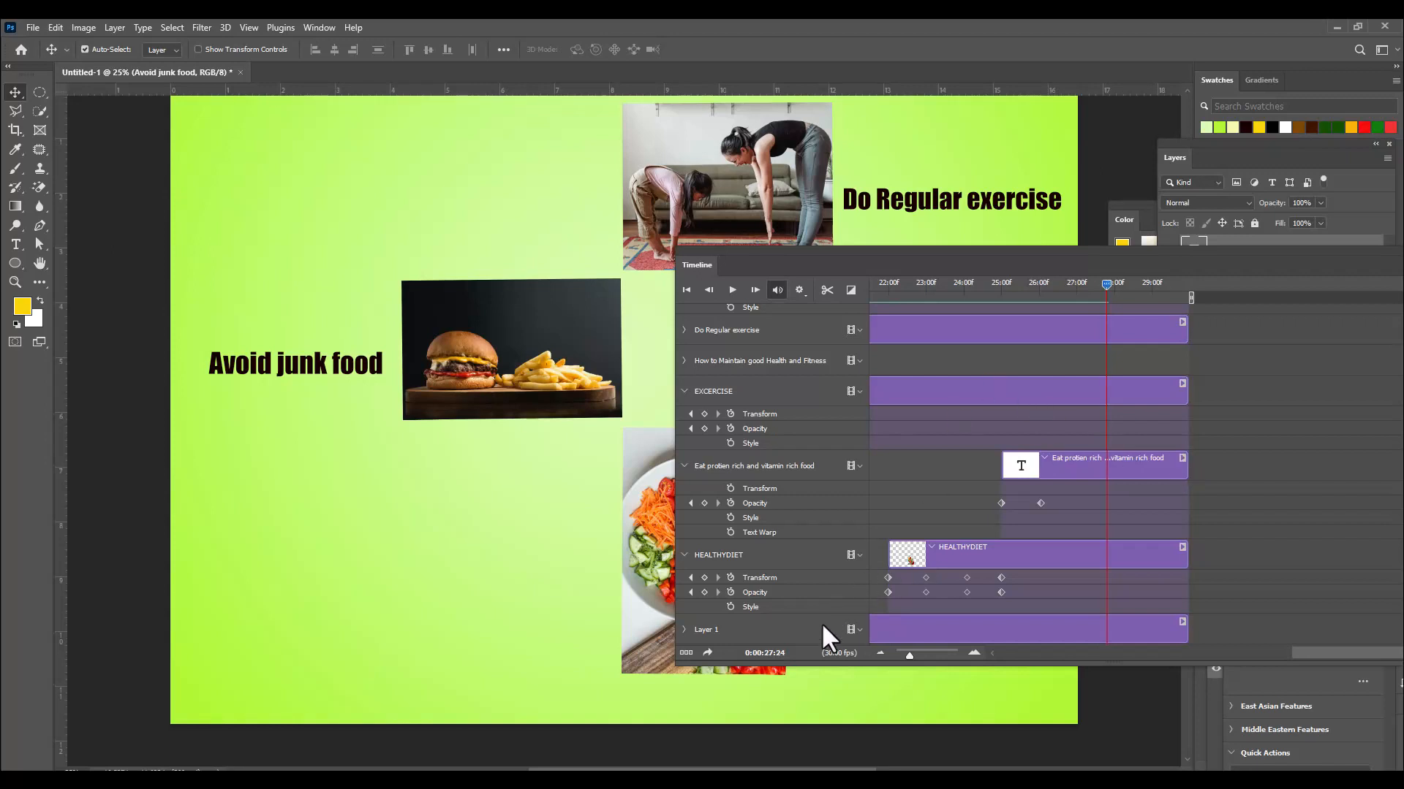
drag(927, 666, 925, 731)
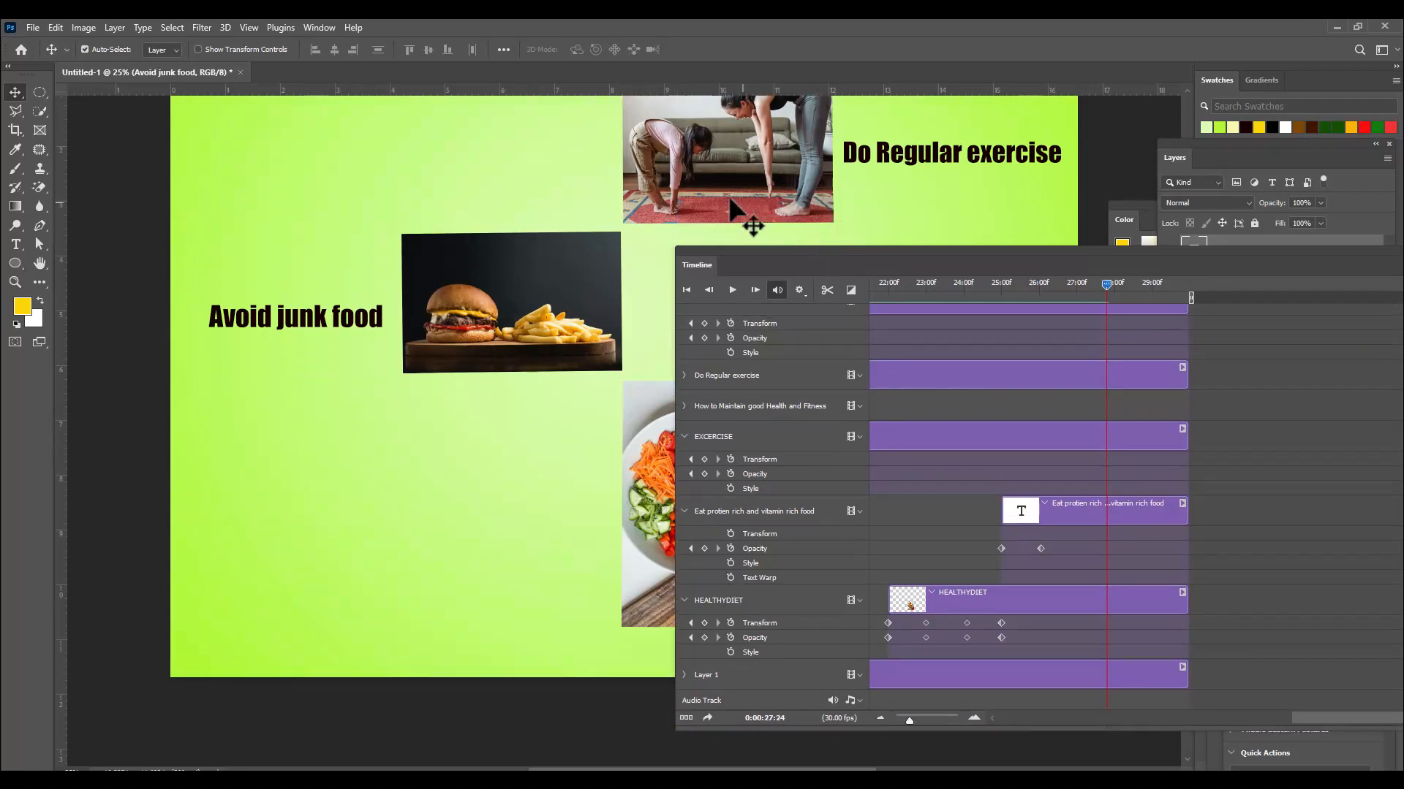
drag(783, 257, 611, 202)
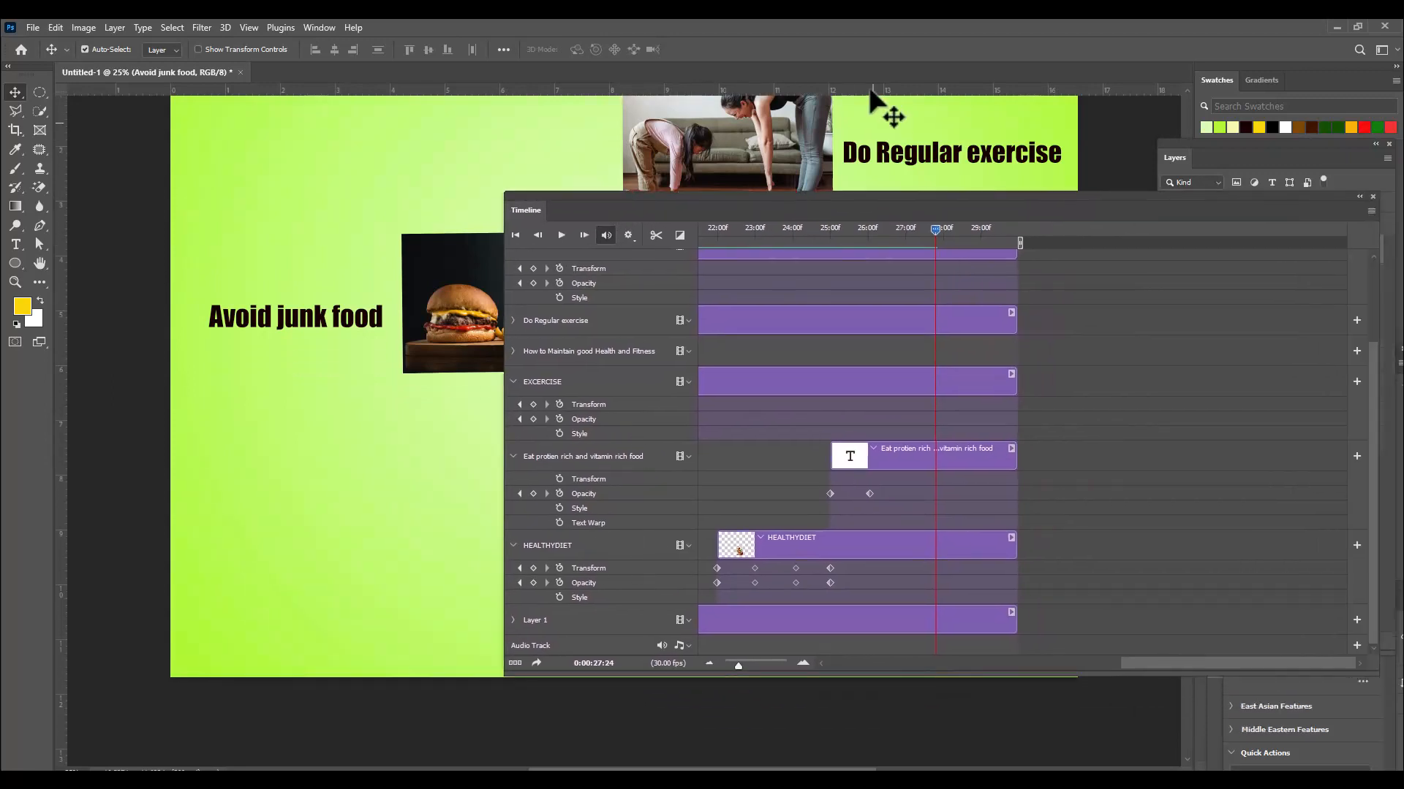
drag(774, 192, 744, 189)
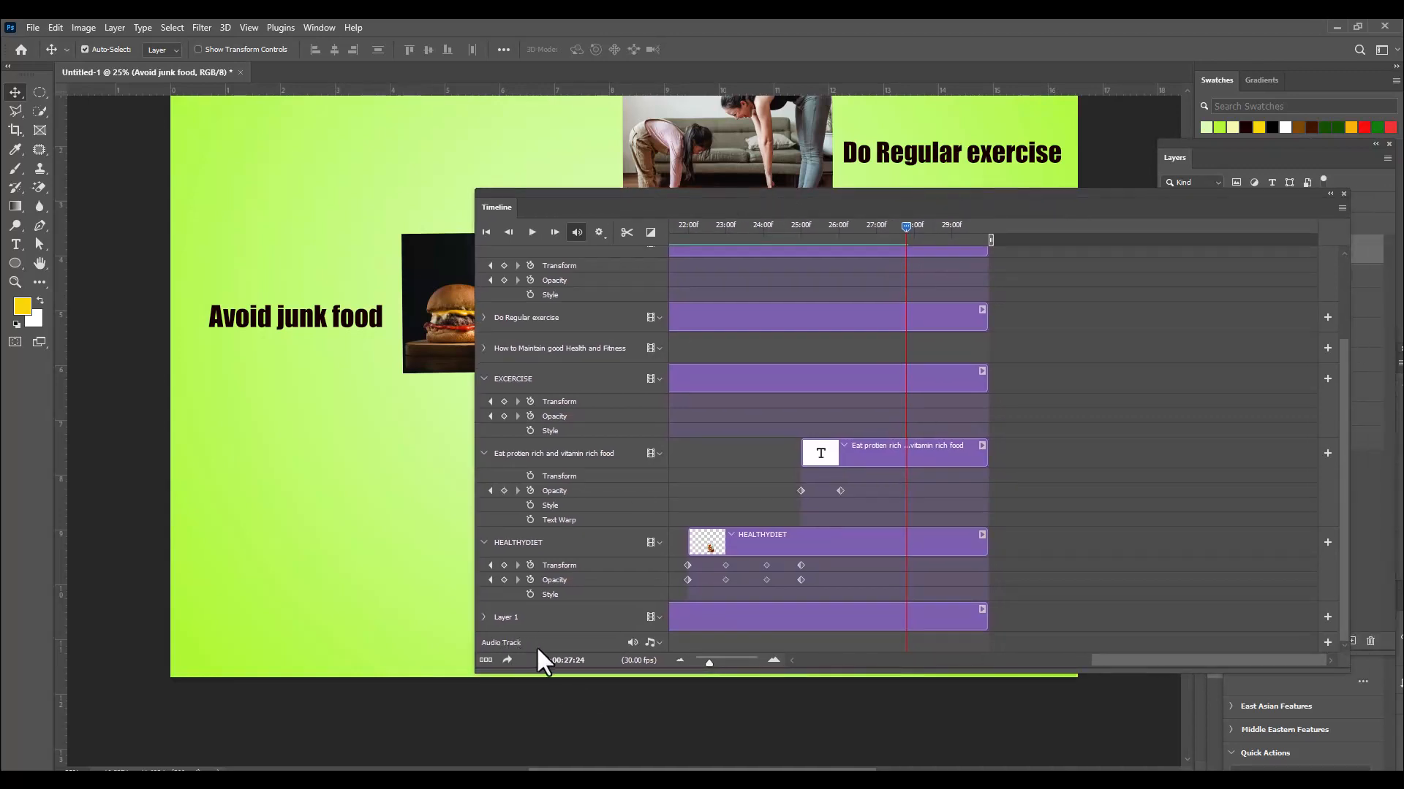
drag(678, 196, 698, 189)
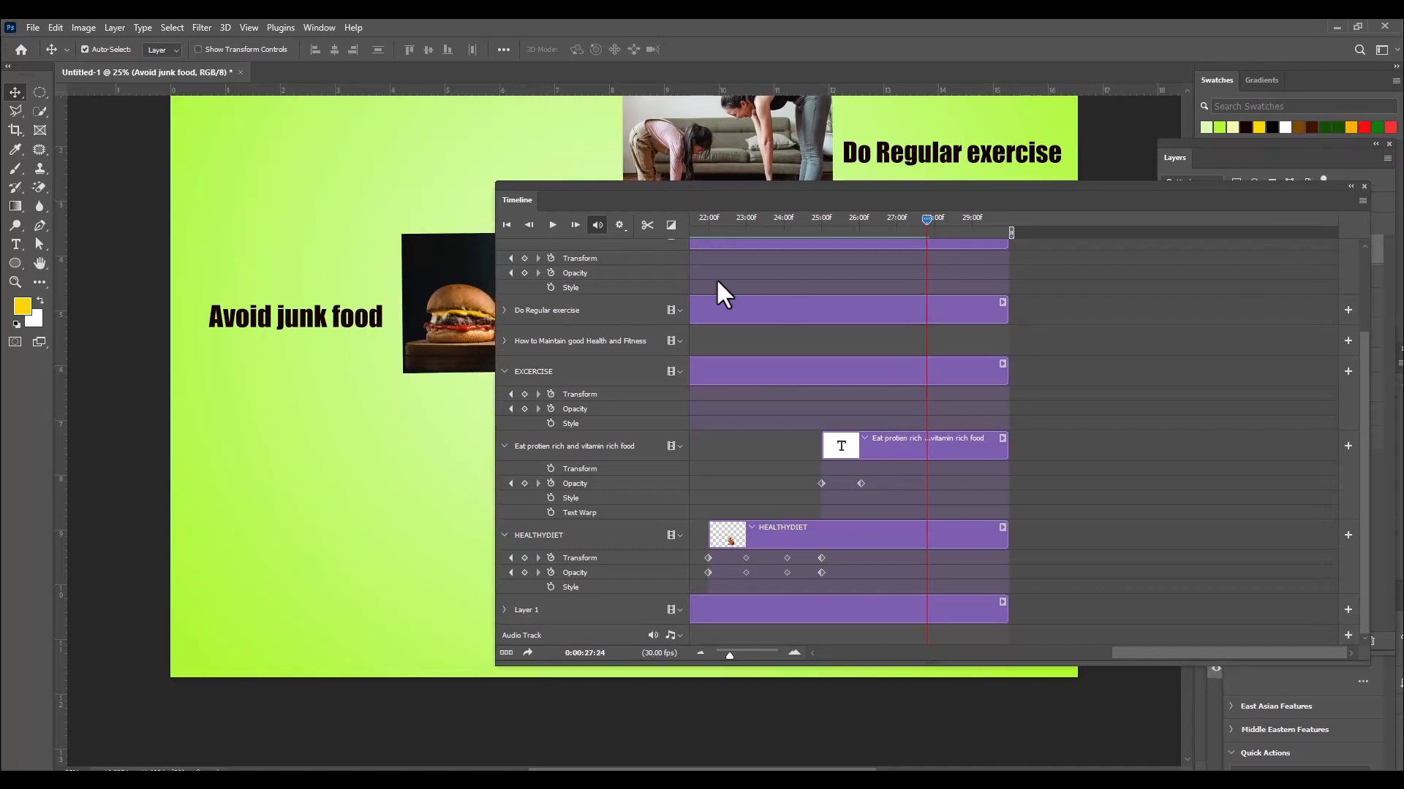
click(679, 634)
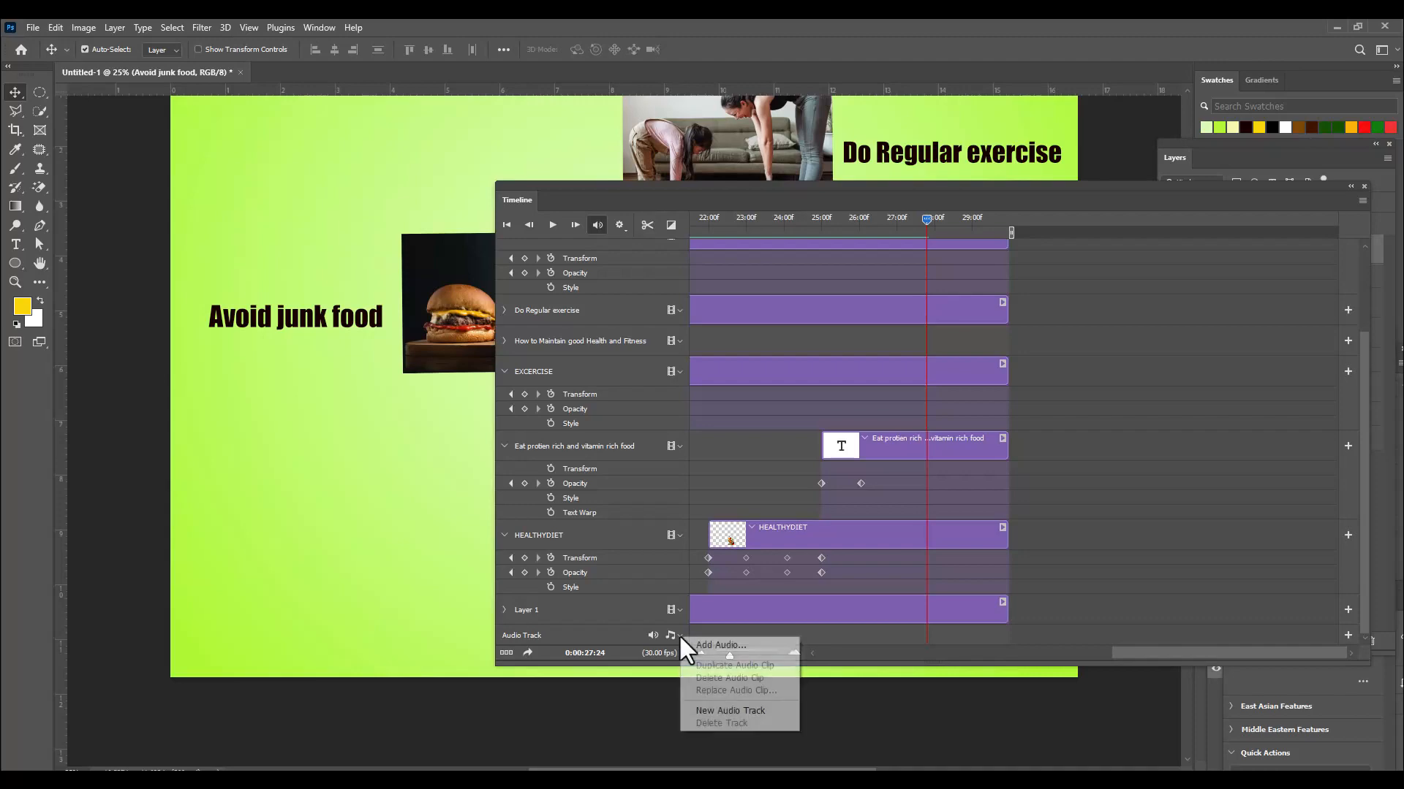
click(752, 644)
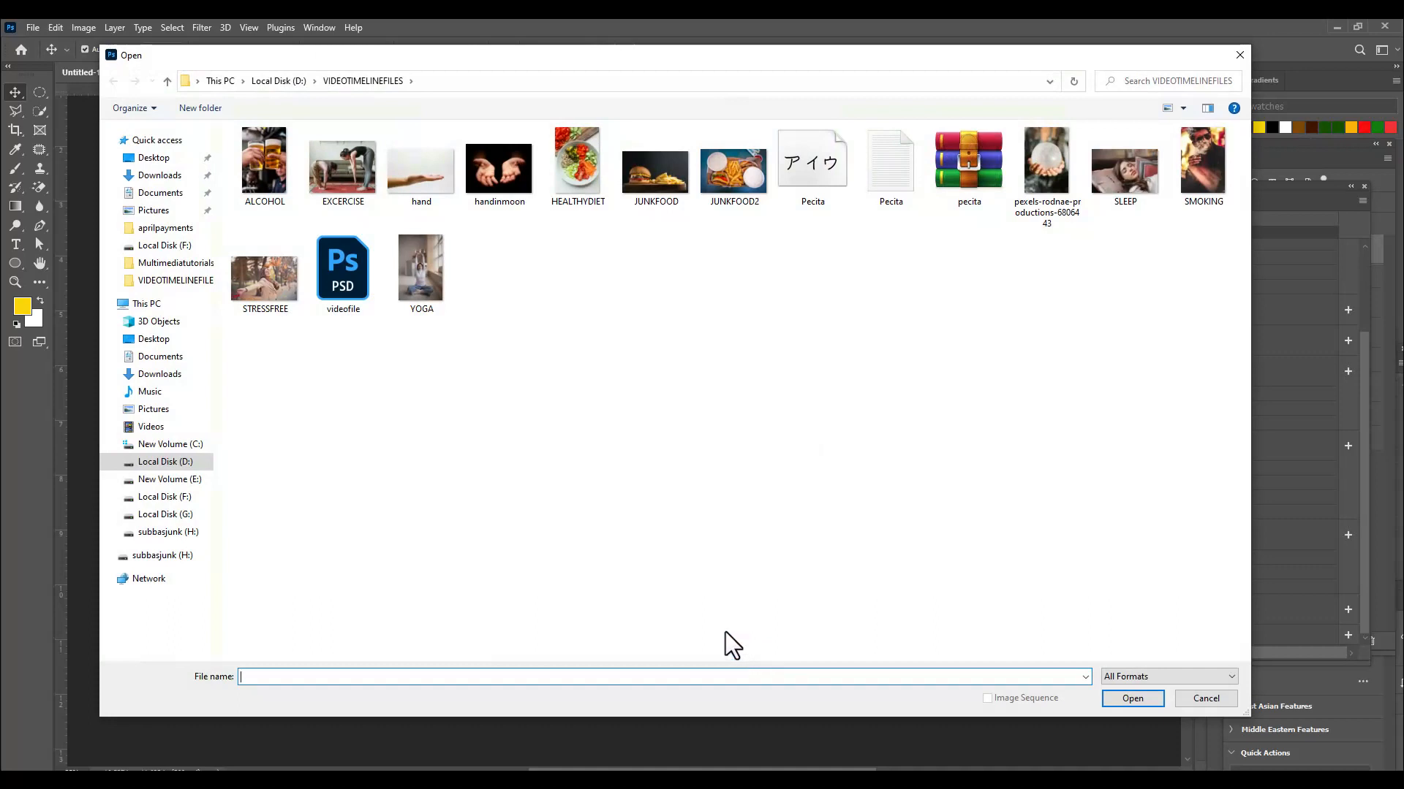
click(189, 485)
click(272, 201)
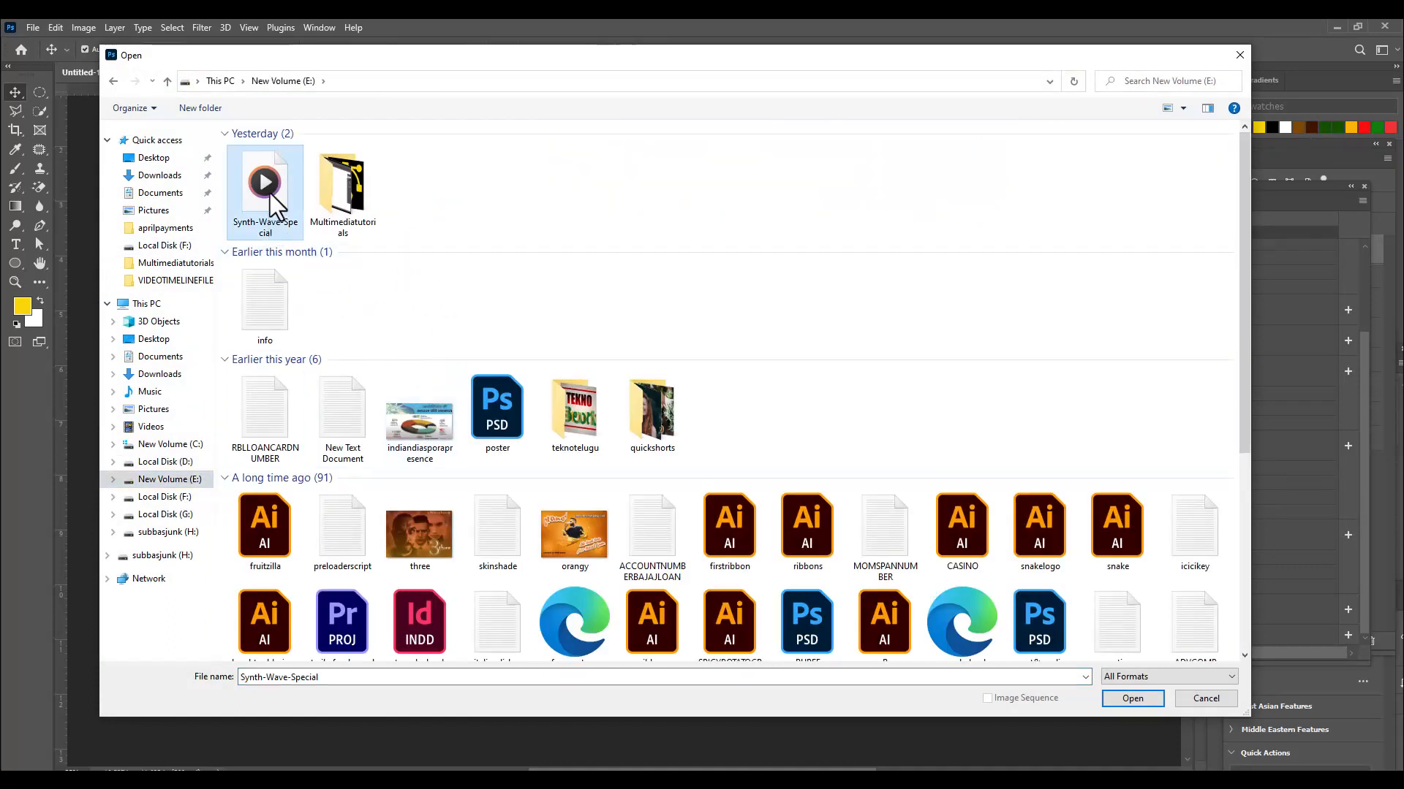
click(1132, 699)
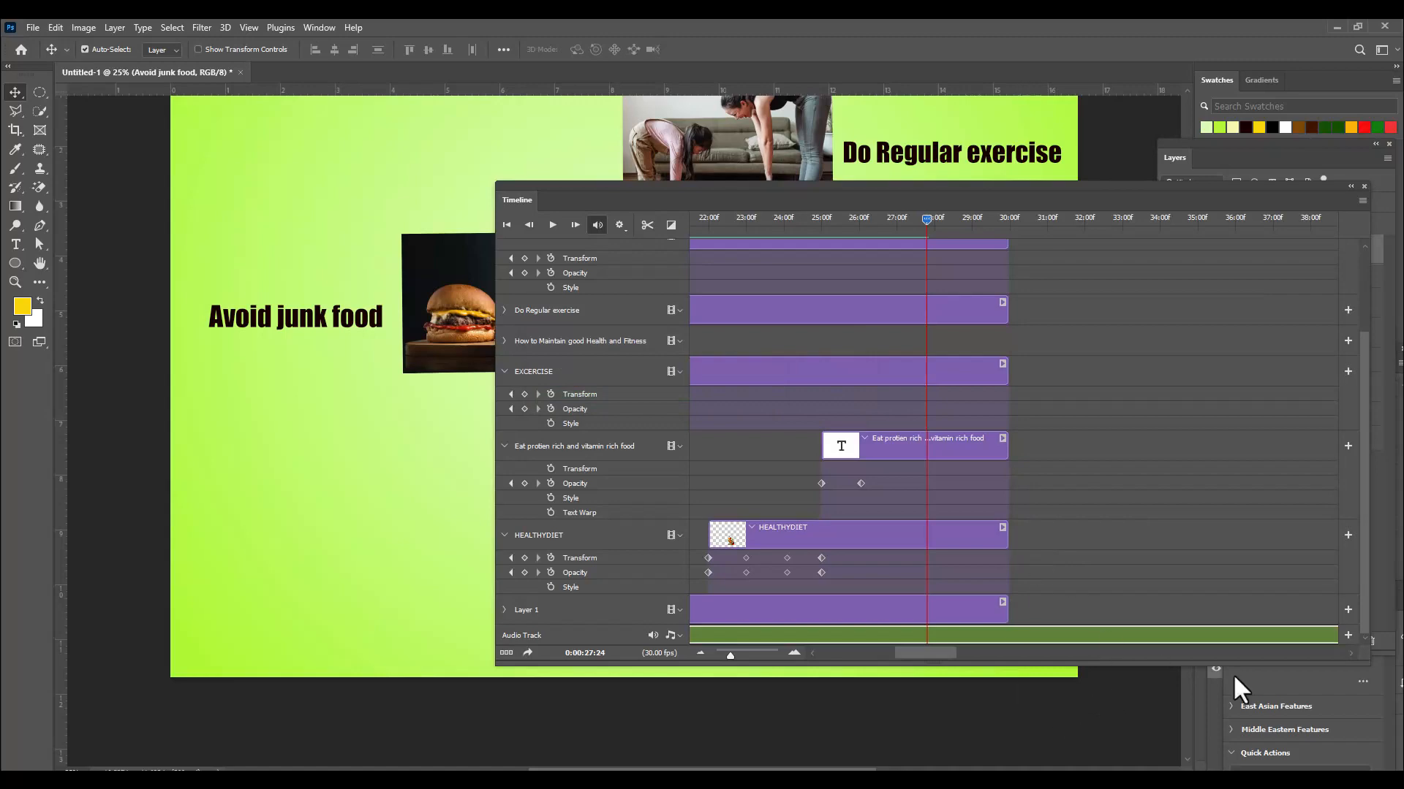
Split the Synth-Wave-Special audio at the end of the video clips, 0:00:29:28, and delete the remainder.
drag(1366, 664, 1356, 734)
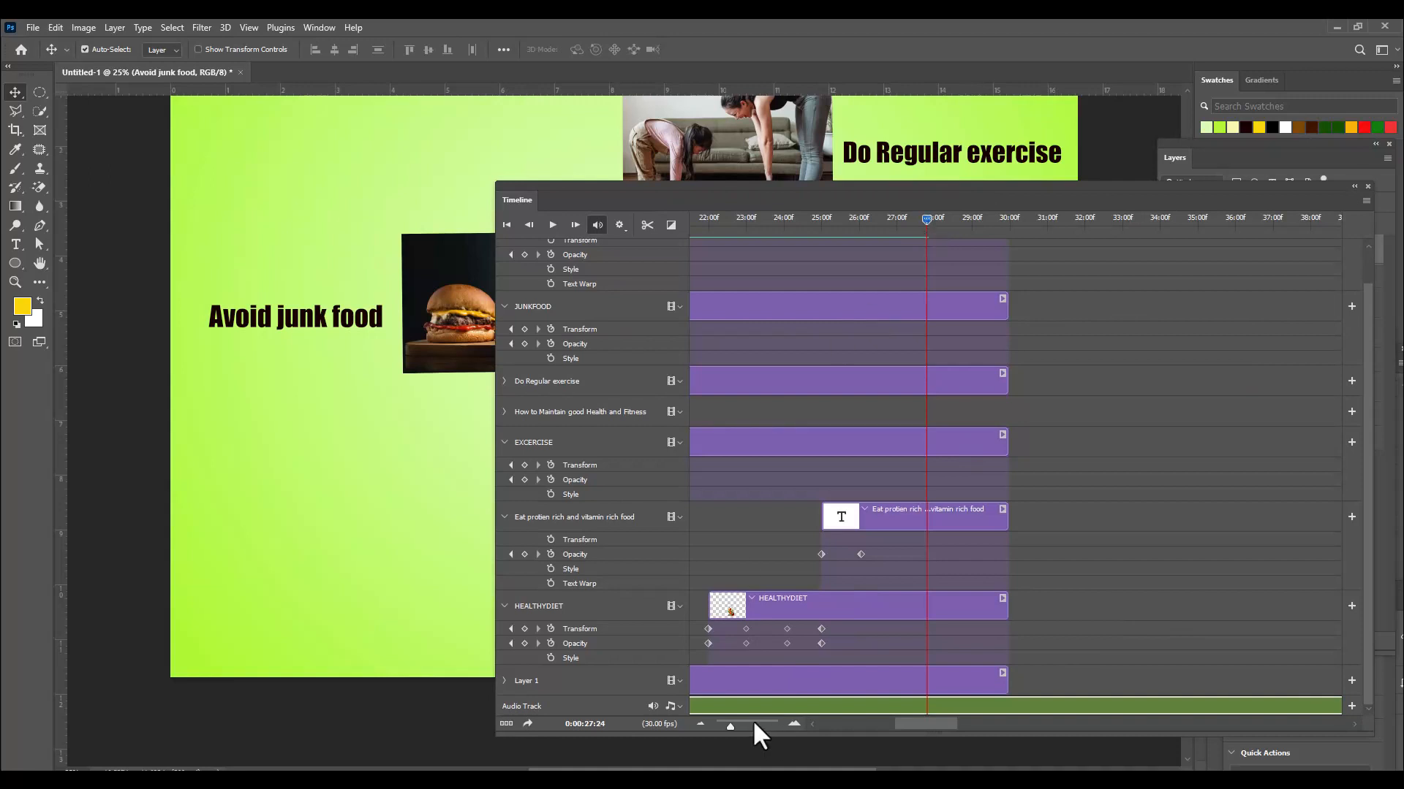
drag(925, 218, 997, 221)
mouse_move(997, 221)
mouse_down()
mouse_move(986, 218)
mouse_move(1008, 217)
mouse_up()
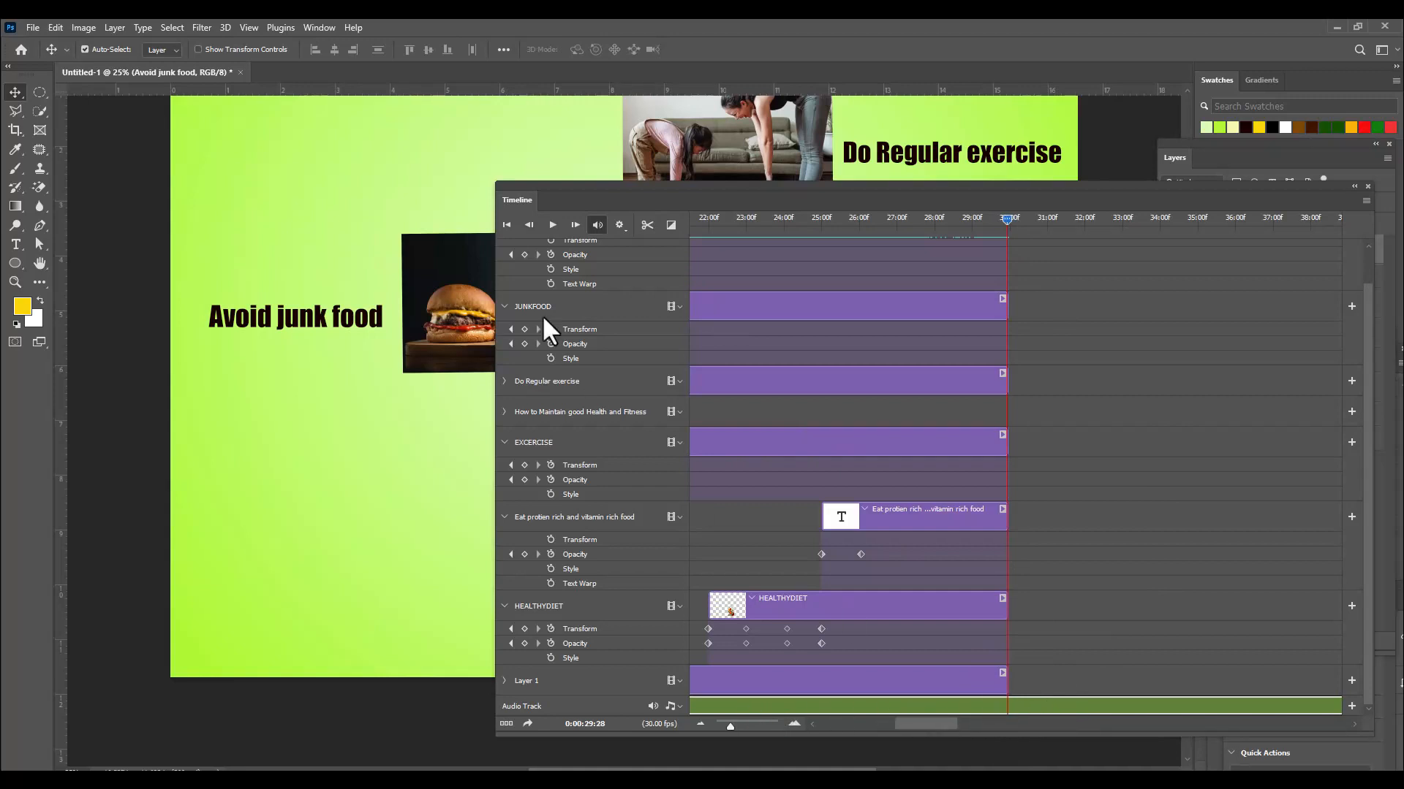
click(646, 224)
click(1111, 709)
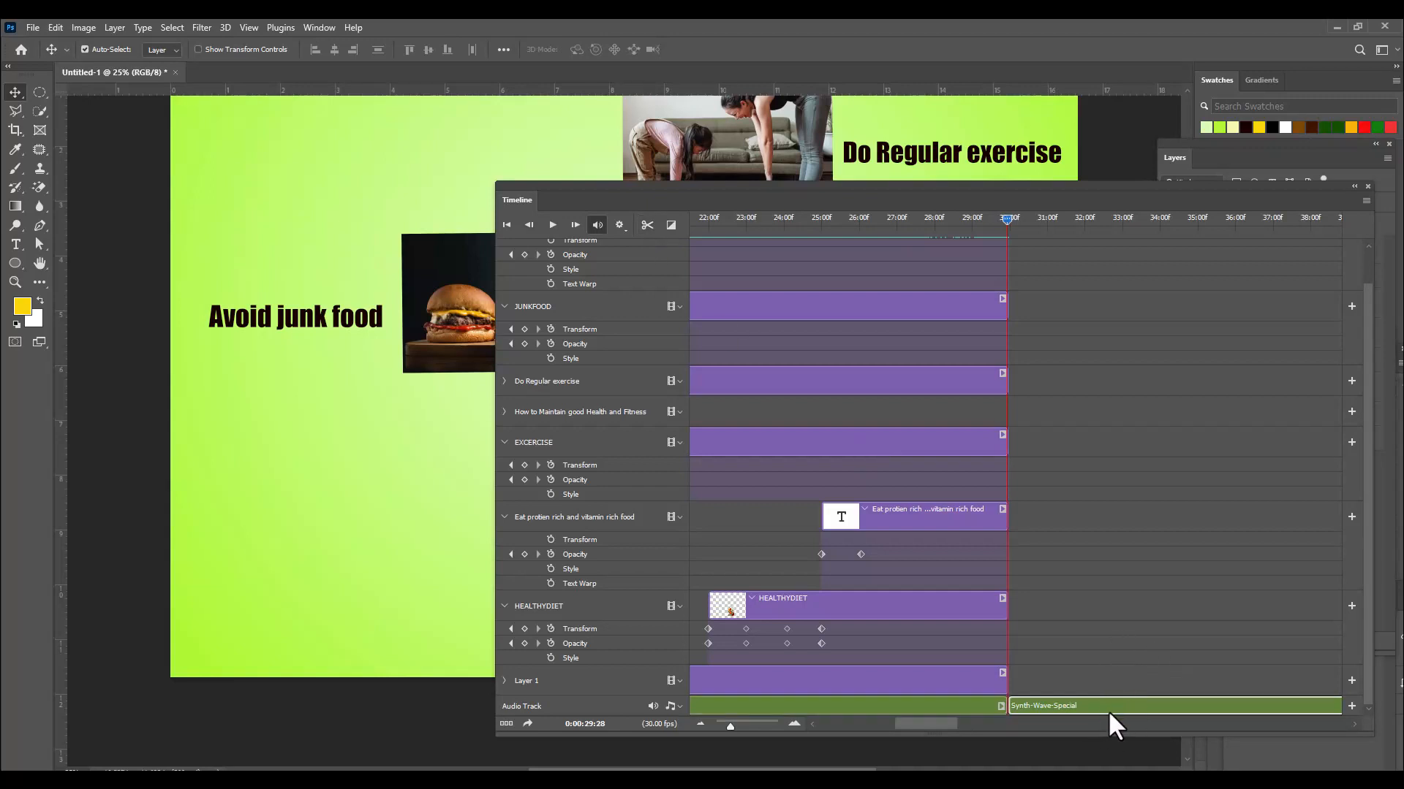
key(Delete)
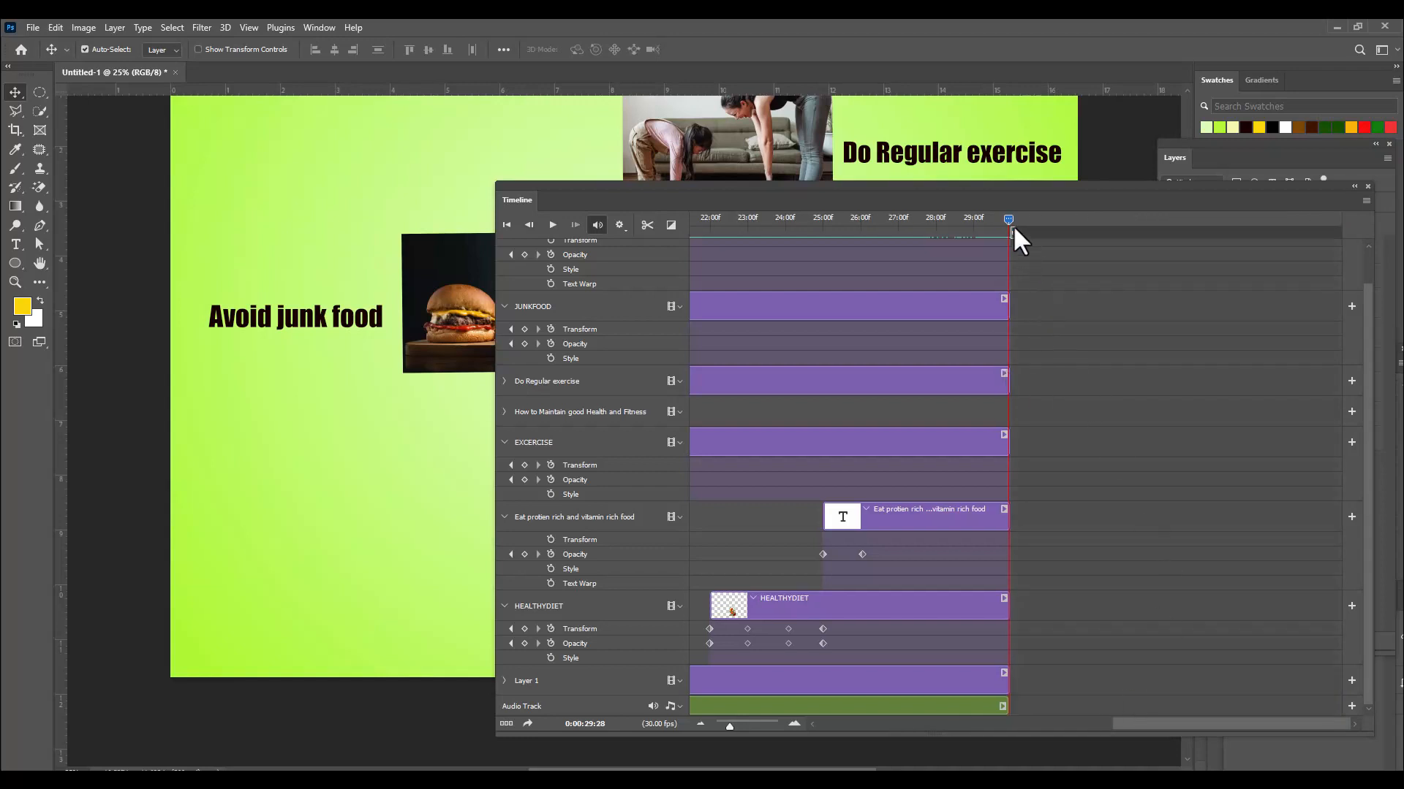
Play the animation with its music from the first frame, stopping after the headline fades in.
drag(633, 193, 915, 244)
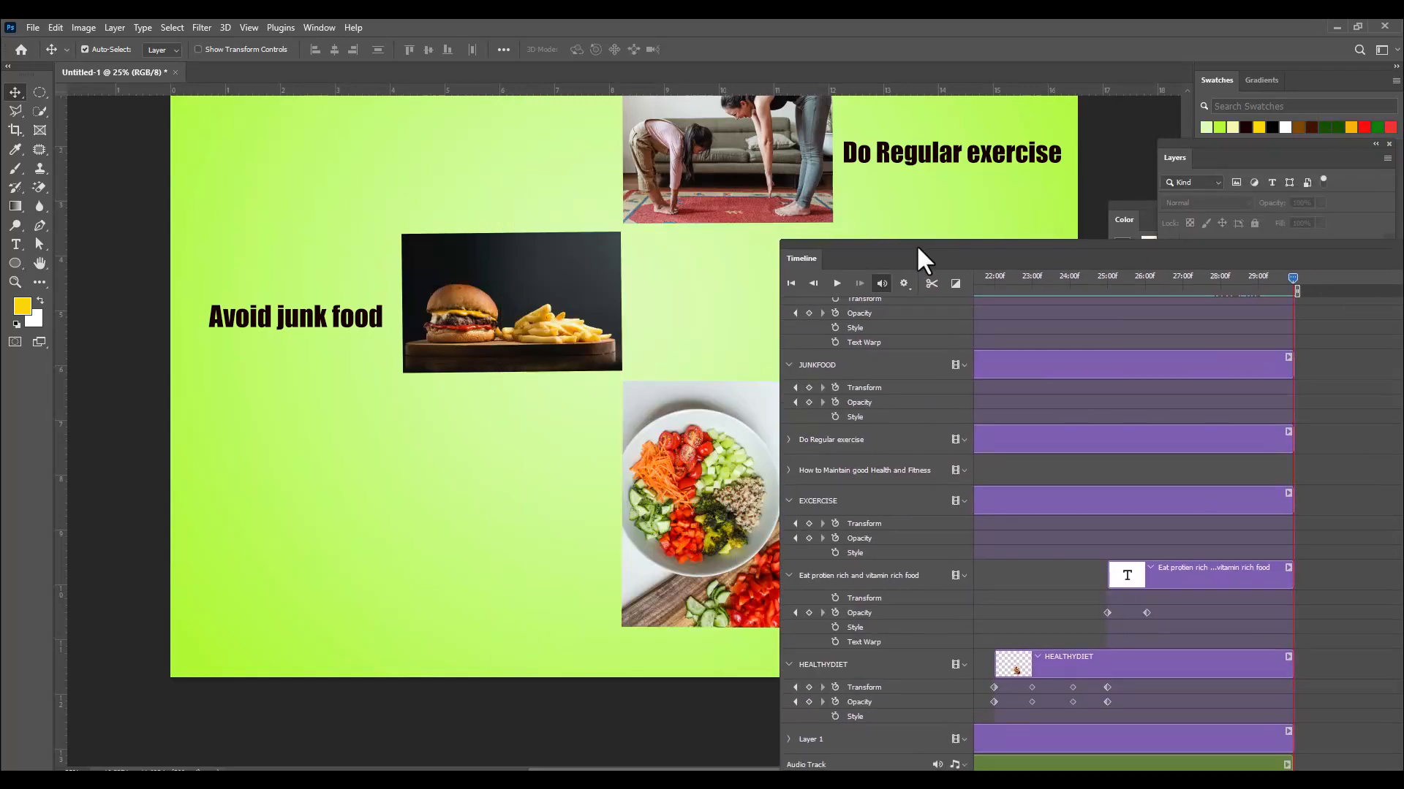
click(792, 286)
drag(857, 248, 370, 137)
drag(1168, 685, 1051, 256)
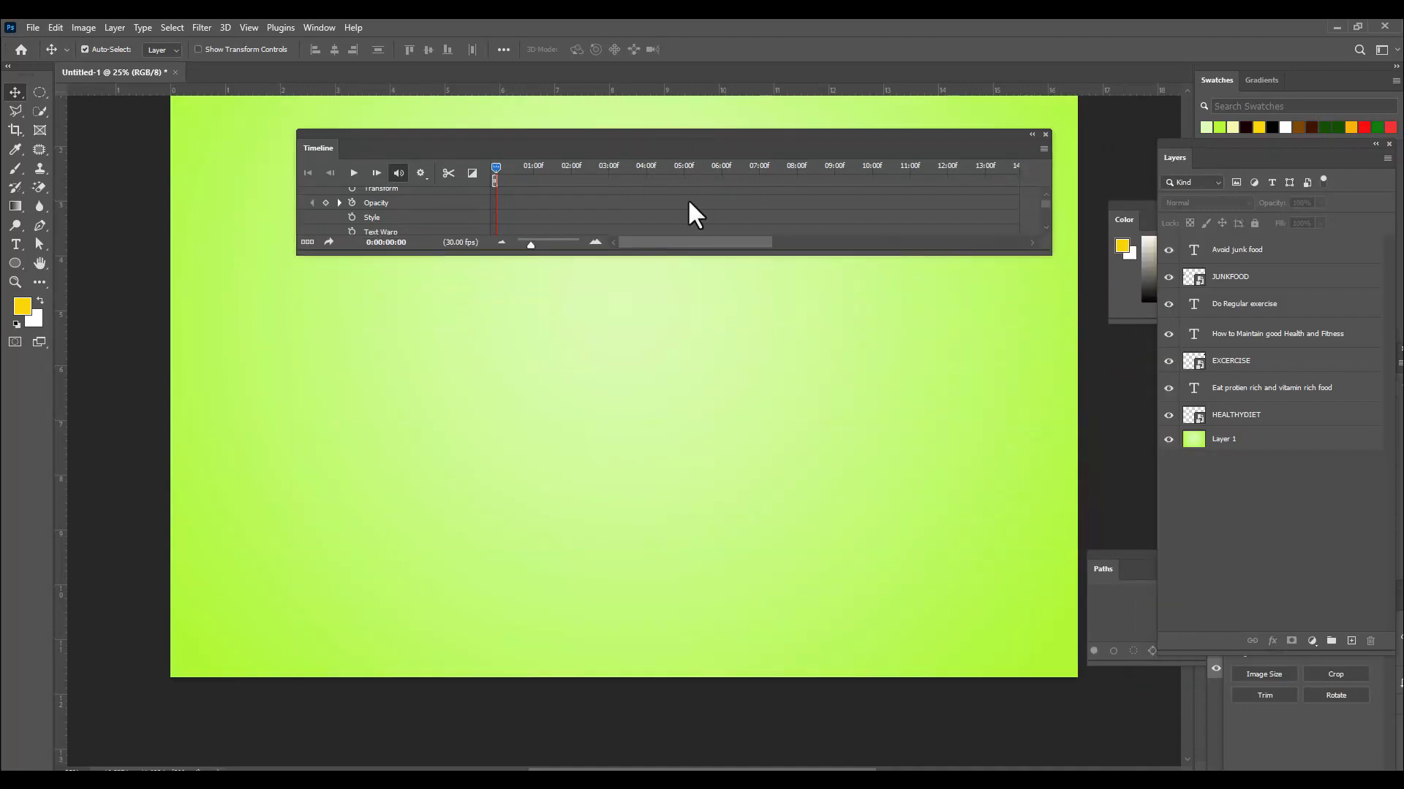
drag(678, 135, 1109, 586)
drag(797, 589, 898, 647)
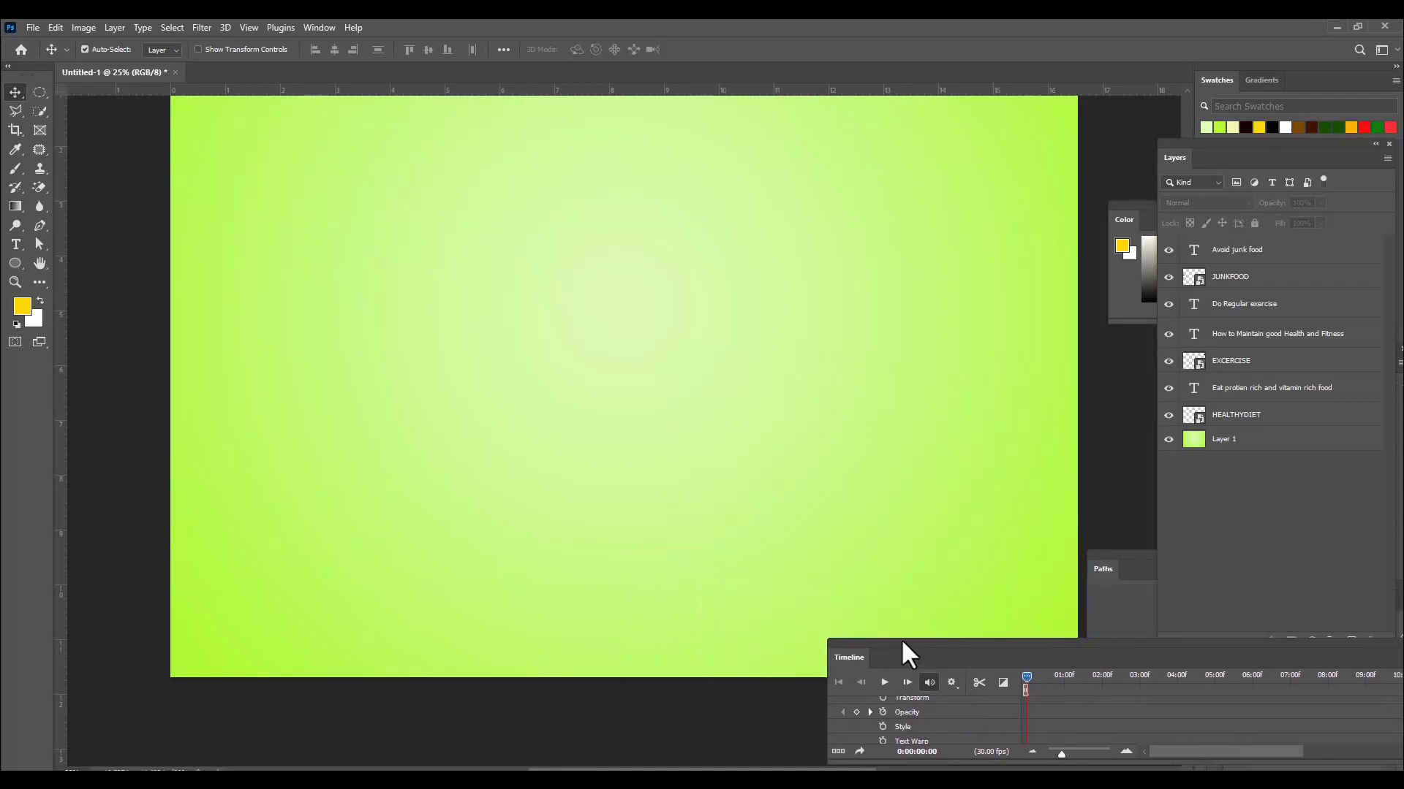
click(886, 684)
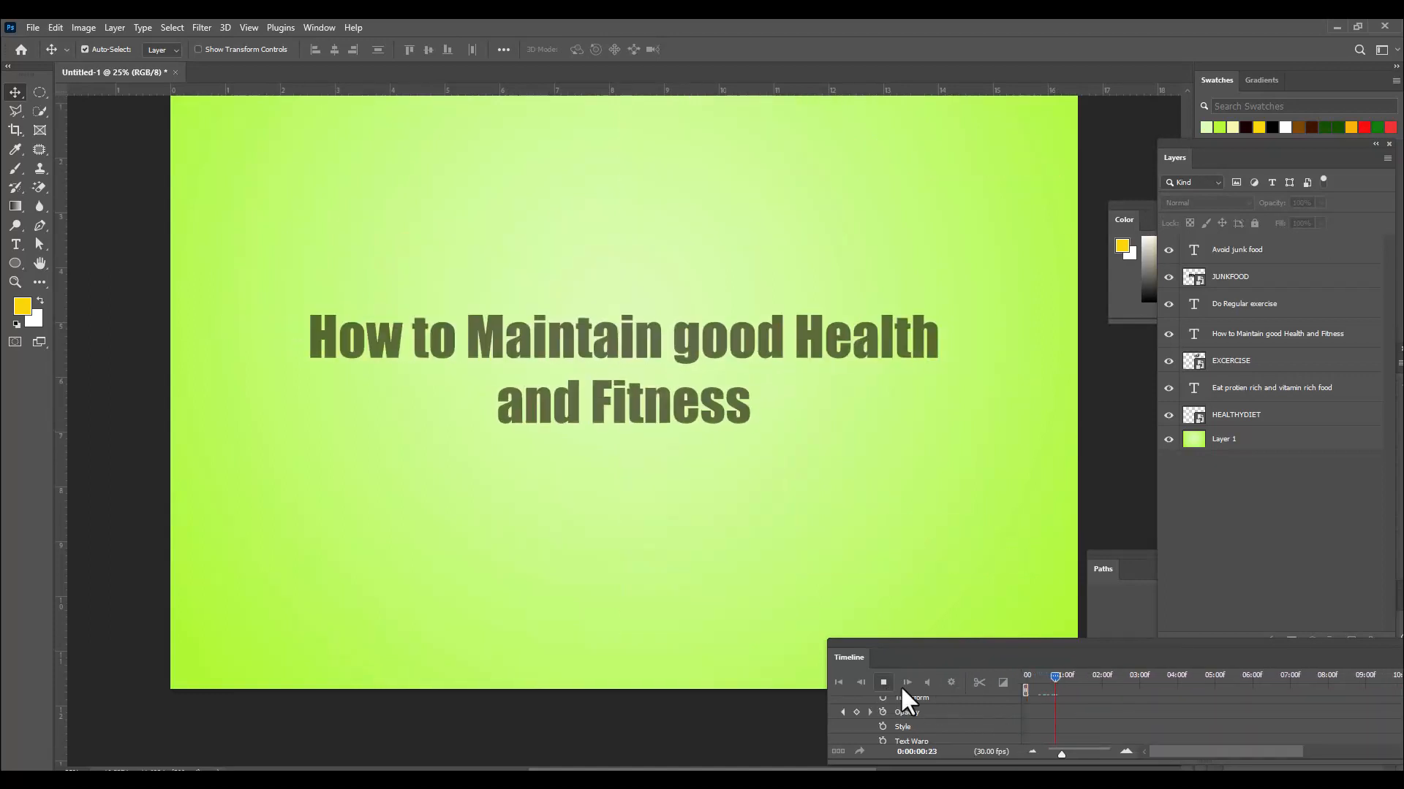
click(883, 683)
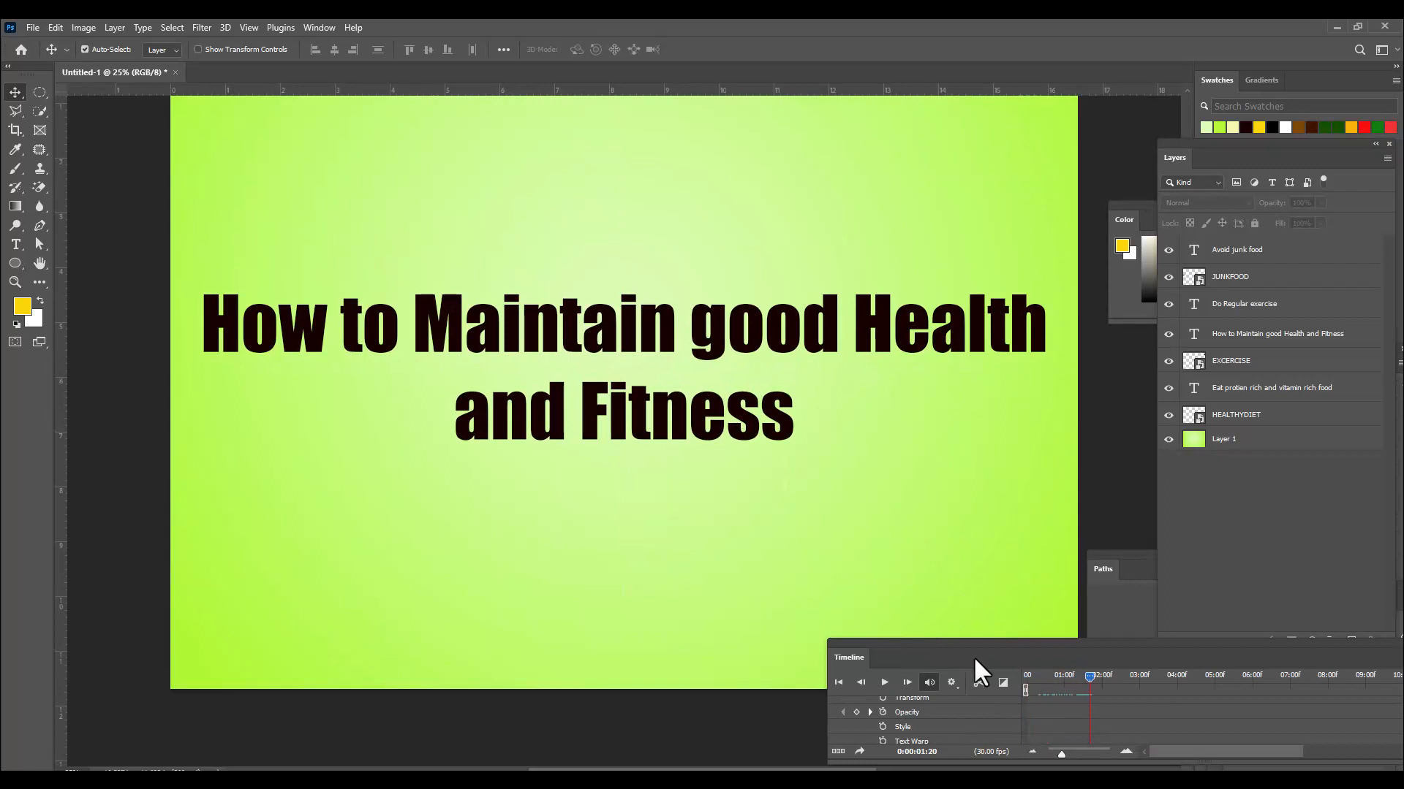
Enlarge the timeline and reposition it so the clip ends of all tracks can be reached.
drag(929, 642, 319, 428)
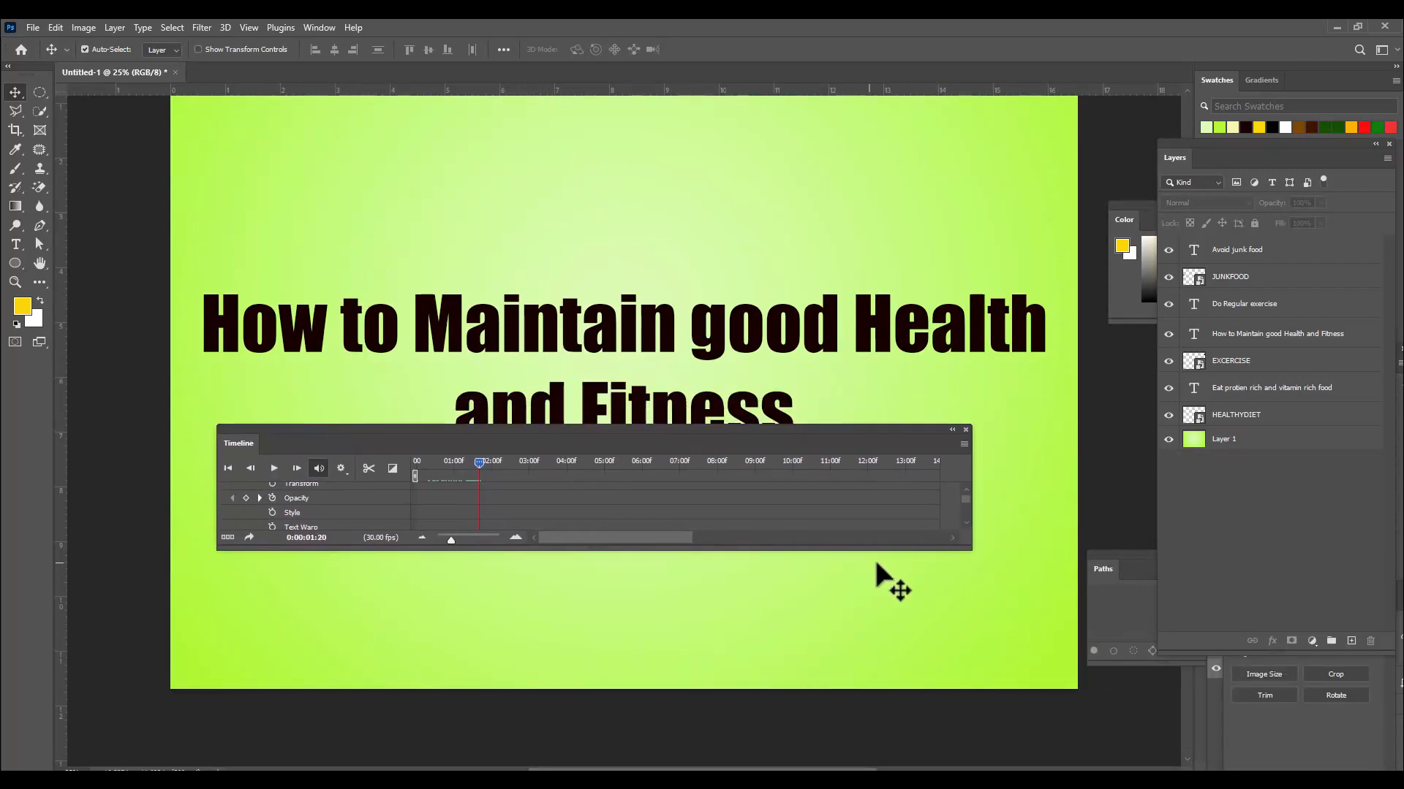
drag(966, 544, 1184, 727)
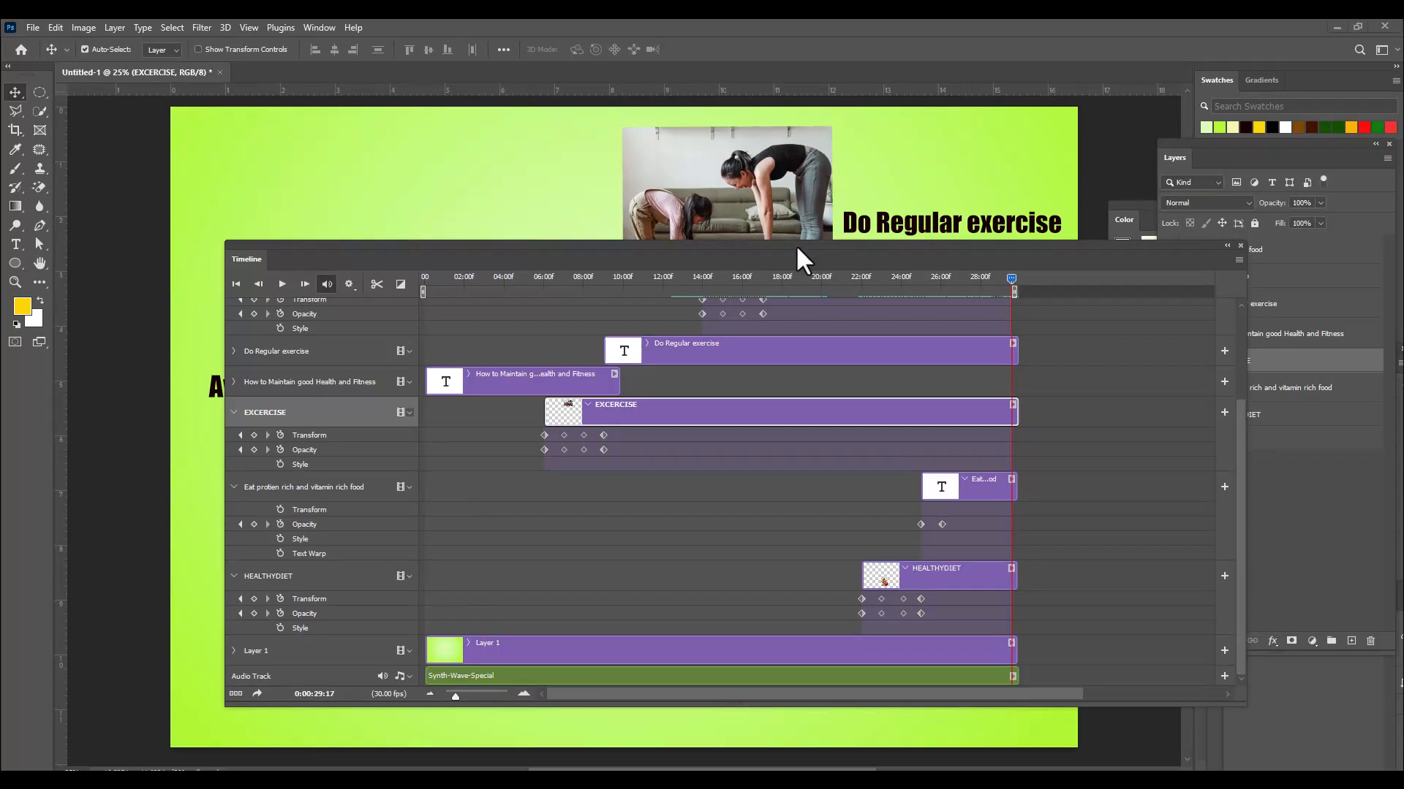
drag(798, 248, 722, 290)
scroll(1088, 460, up, 1)
drag(936, 291, 876, 426)
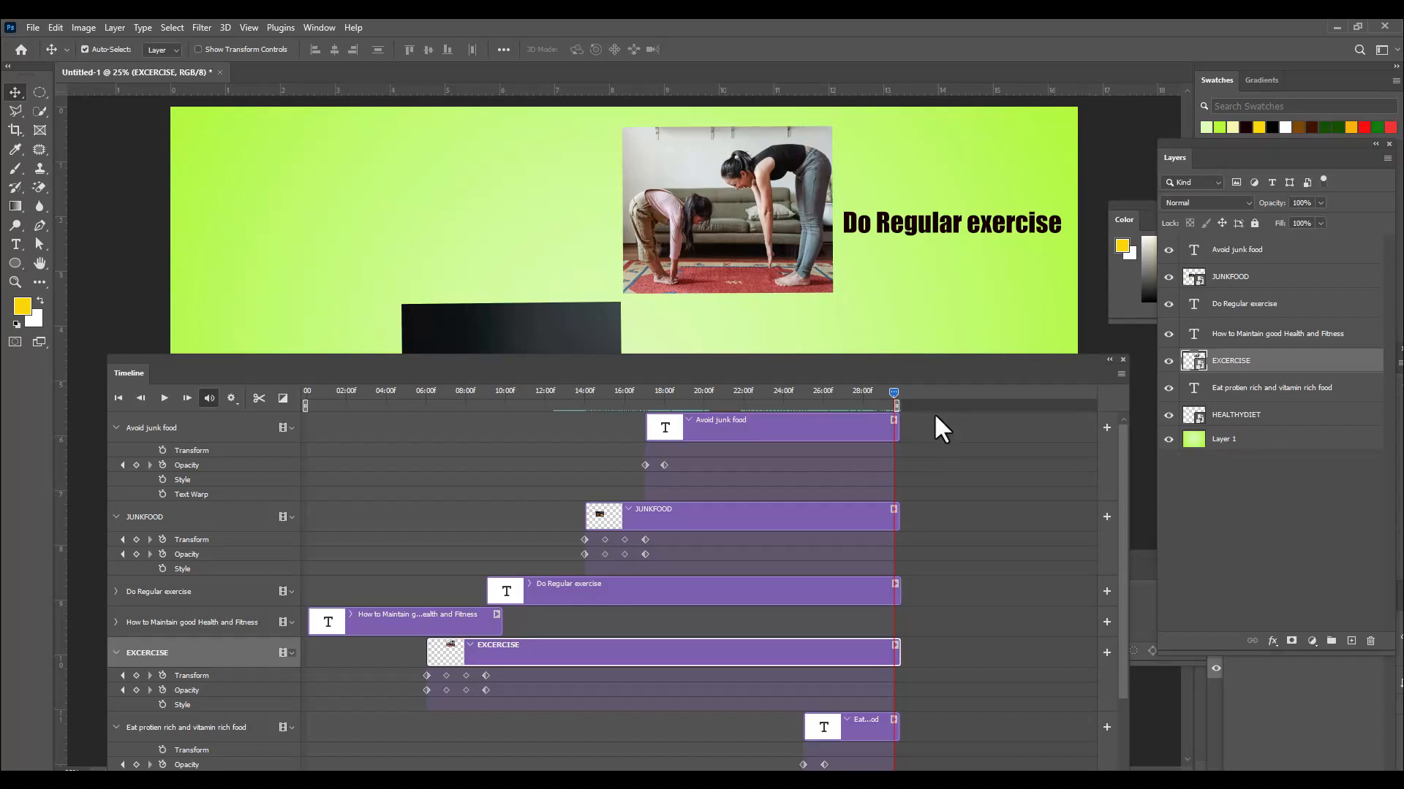
scroll(930, 453, down, 4)
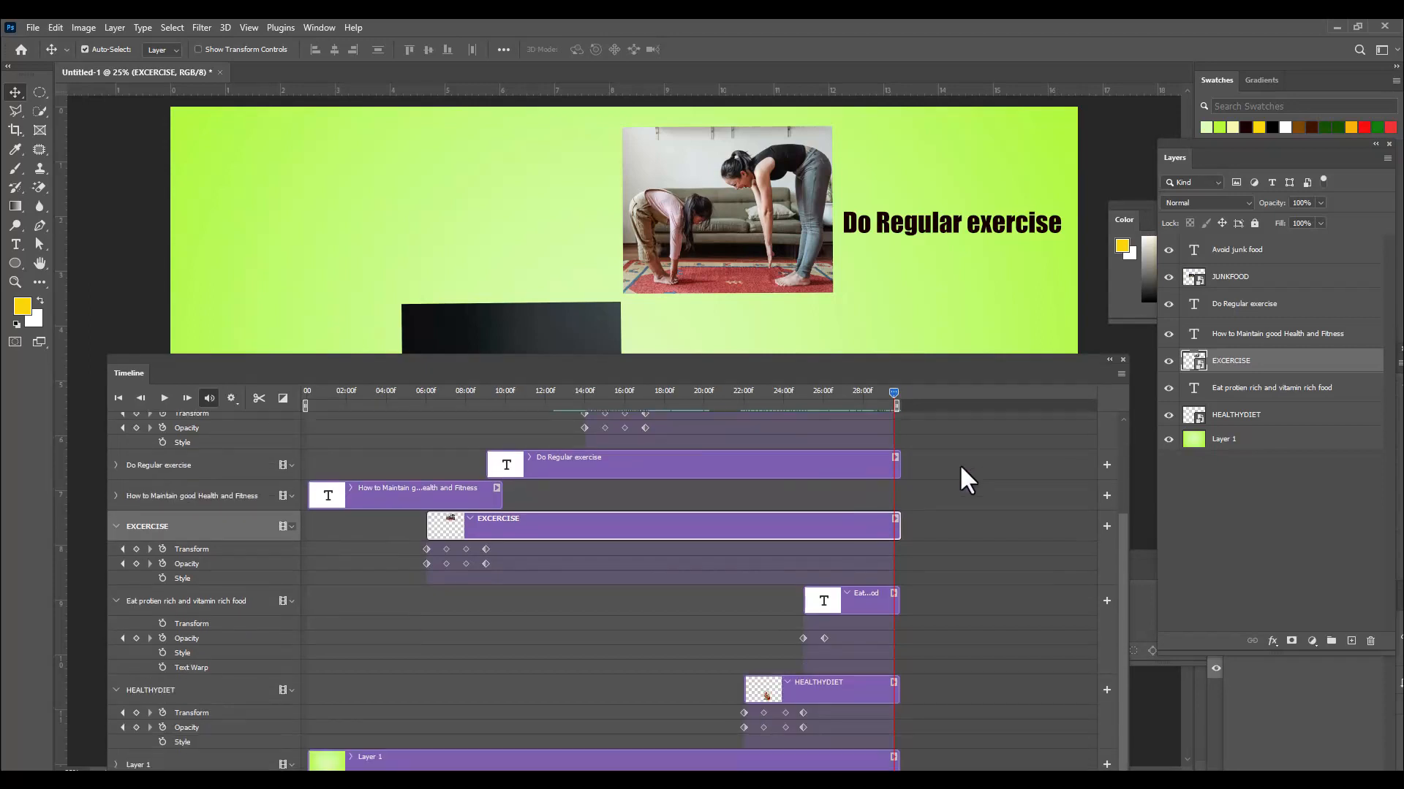
scroll(961, 465, up, 4)
Extend the Avoid junk food, JUNKFOOD, Do Regular exercise and EXCERCISE clips to just past 32:00.
drag(894, 431, 948, 430)
drag(899, 527, 948, 524)
drag(898, 592, 949, 591)
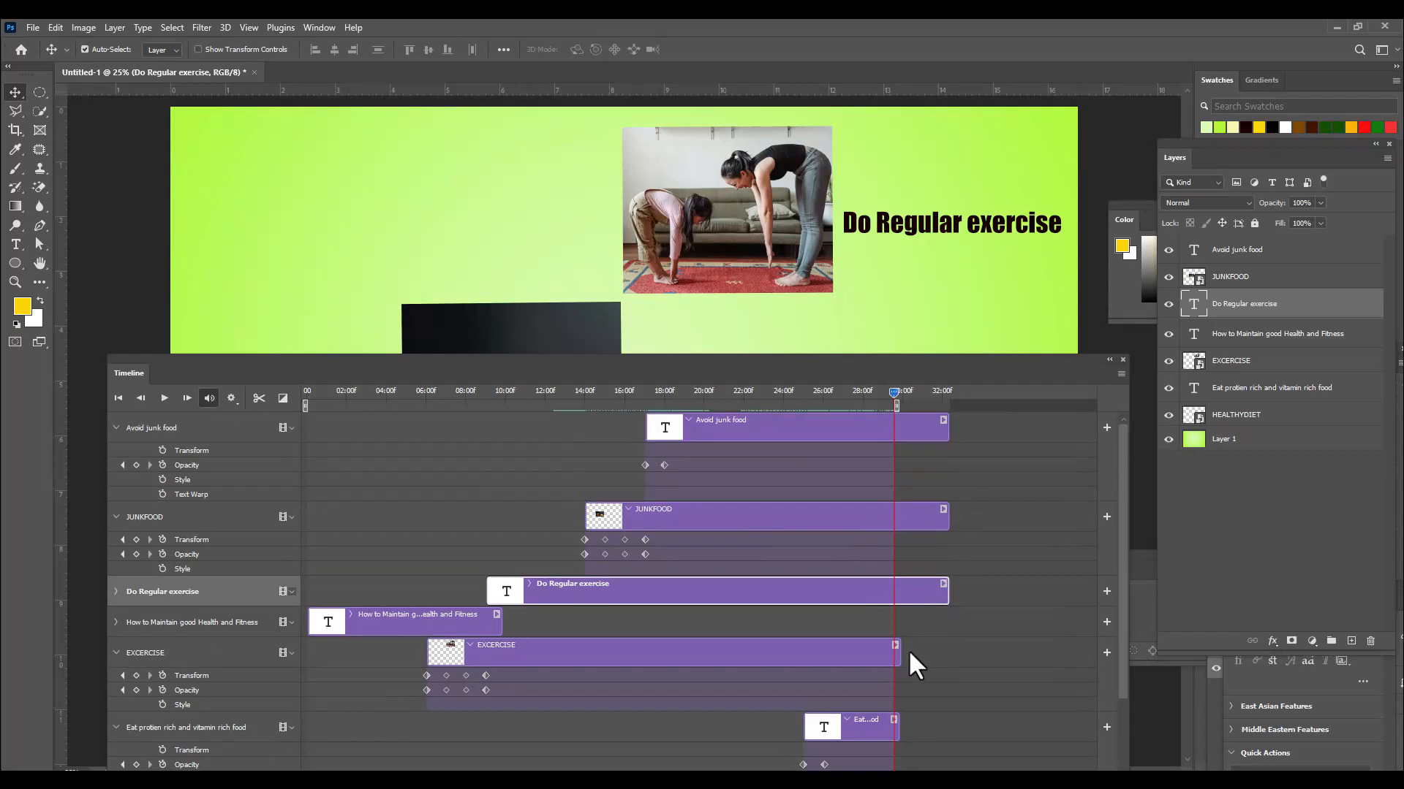
drag(897, 655, 943, 654)
Extend the Eat protien rich and vitamin rich food, HEALTHYDIET and Layer 1 clips to just past 32:00.
scroll(1002, 604, down, 4)
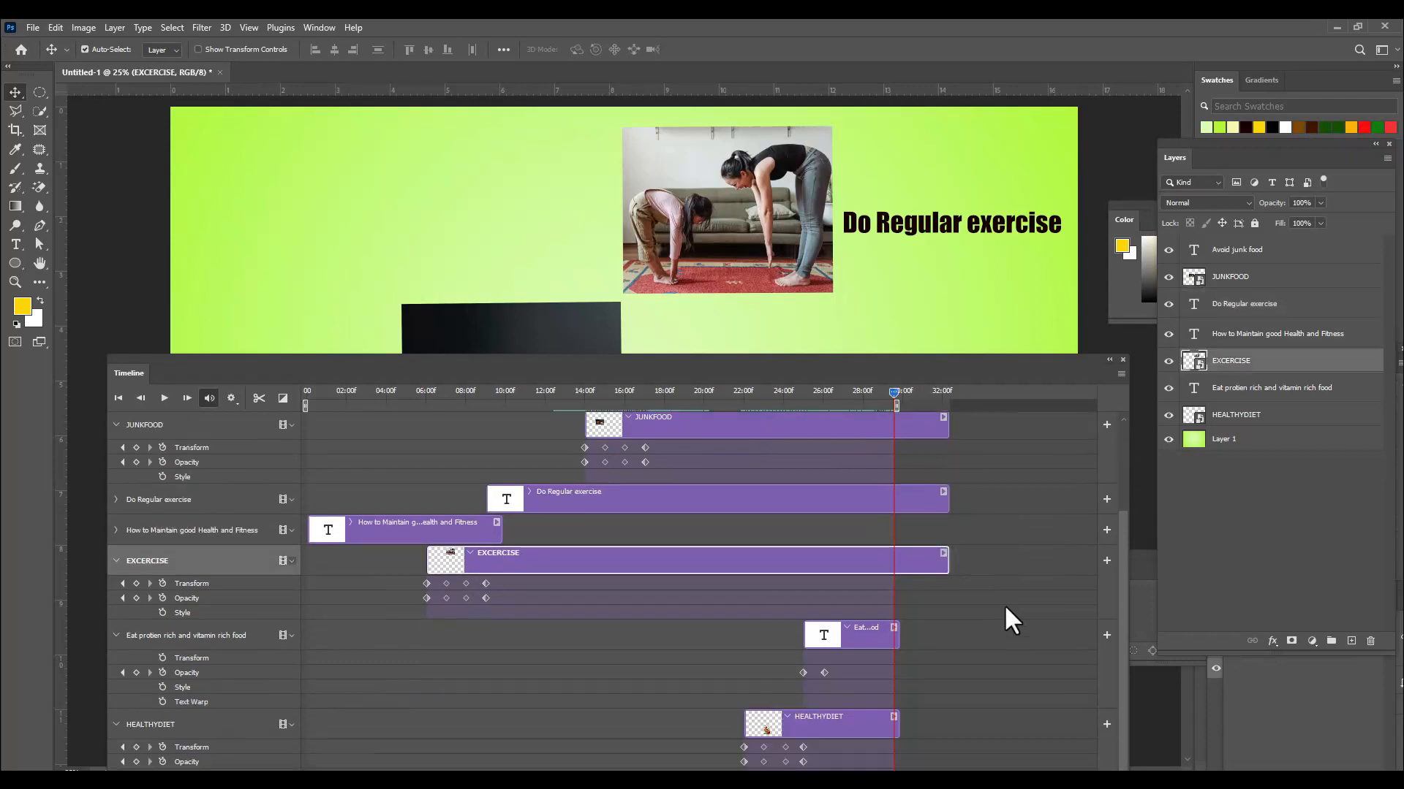
drag(895, 600, 948, 604)
drag(893, 687, 948, 686)
drag(895, 760, 948, 744)
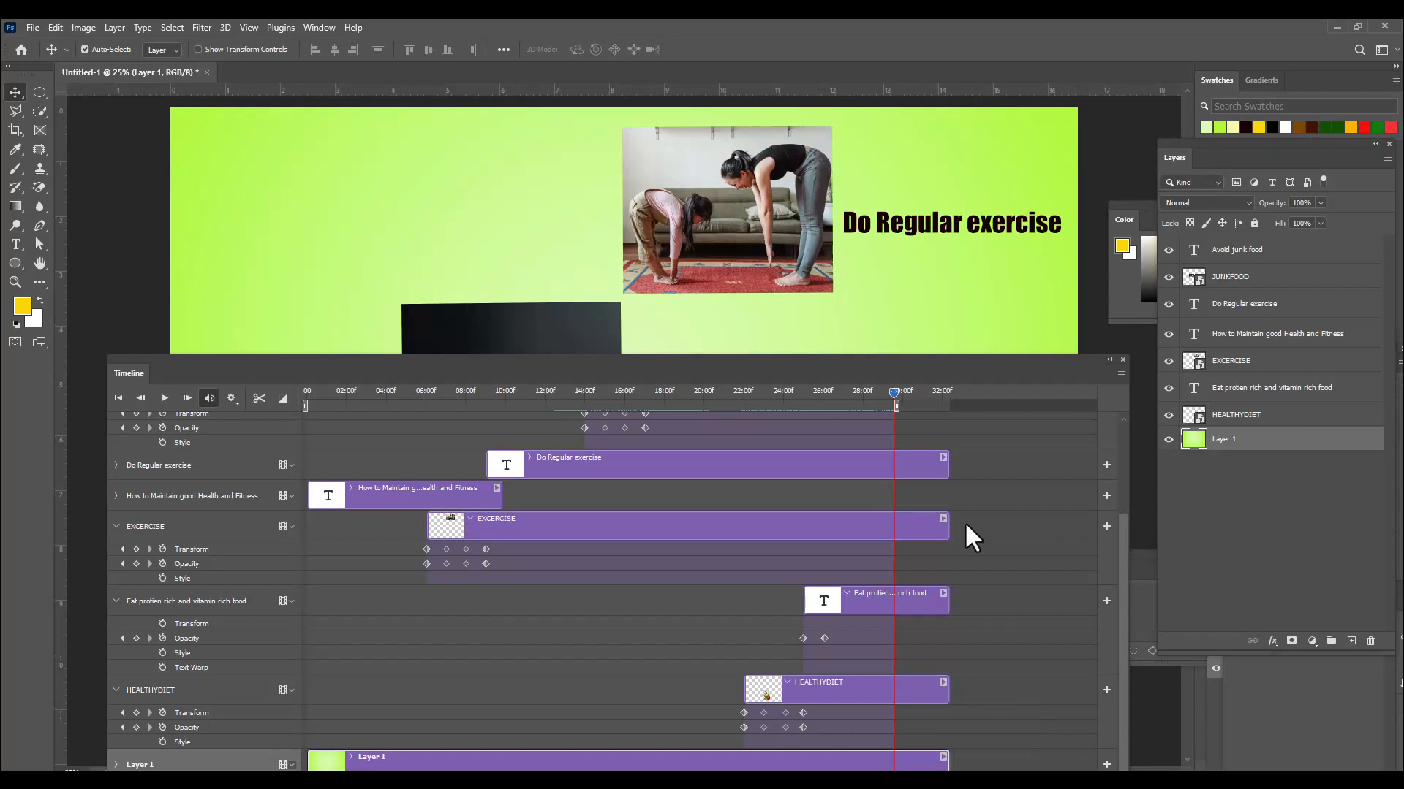
Extend the Synth-Wave-Special audio to match the video clips and move the work area end and playhead to 0:00:32:10.
drag(894, 355, 889, 203)
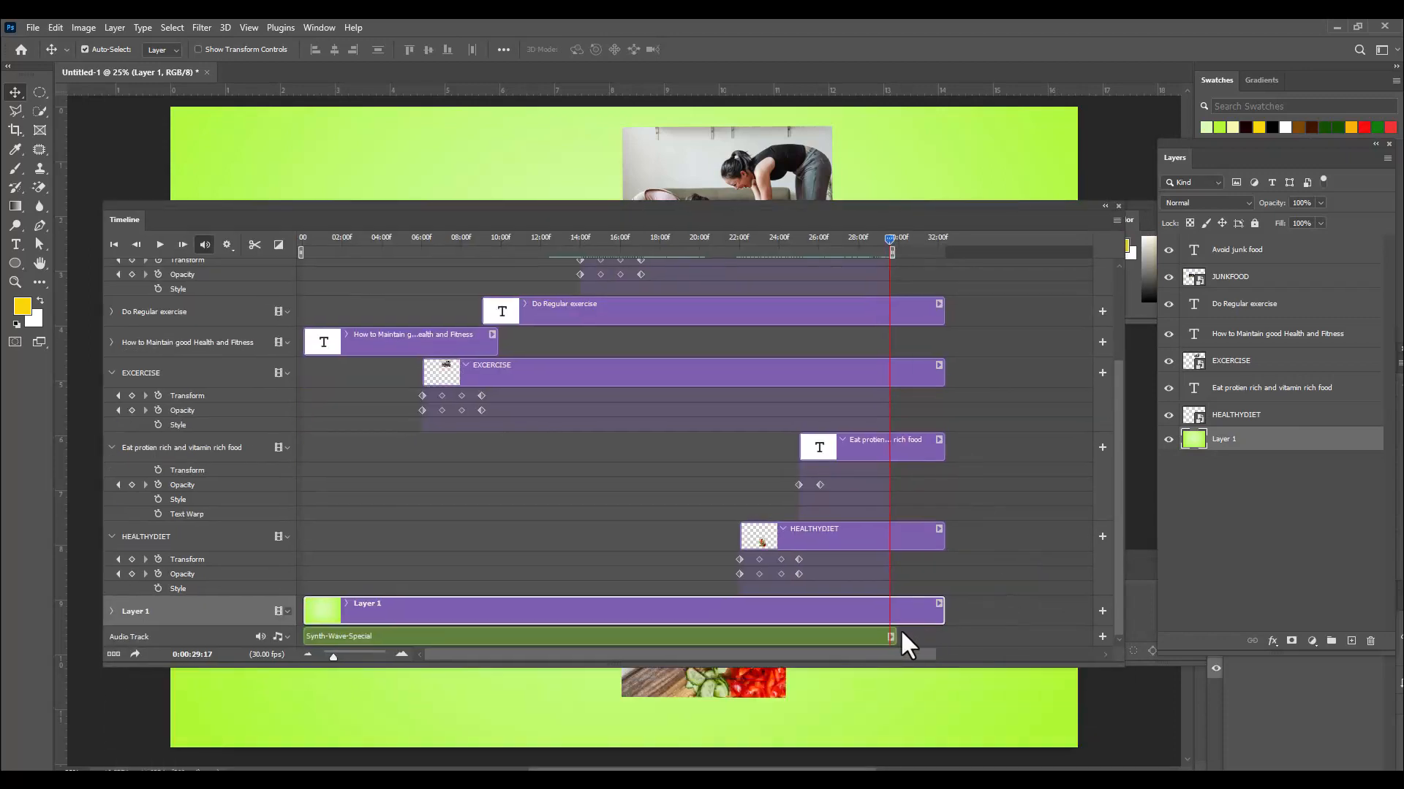
drag(892, 636, 943, 636)
scroll(1005, 511, up, 3)
scroll(1004, 512, down, 3)
scroll(1004, 511, up, 3)
mouse_move(897, 258)
mouse_down()
mouse_move(948, 259)
mouse_move(928, 237)
mouse_move(949, 238)
mouse_up()
Shrink the timeline and move it lower to uncover the upper part of the canvas.
drag(766, 204, 824, 290)
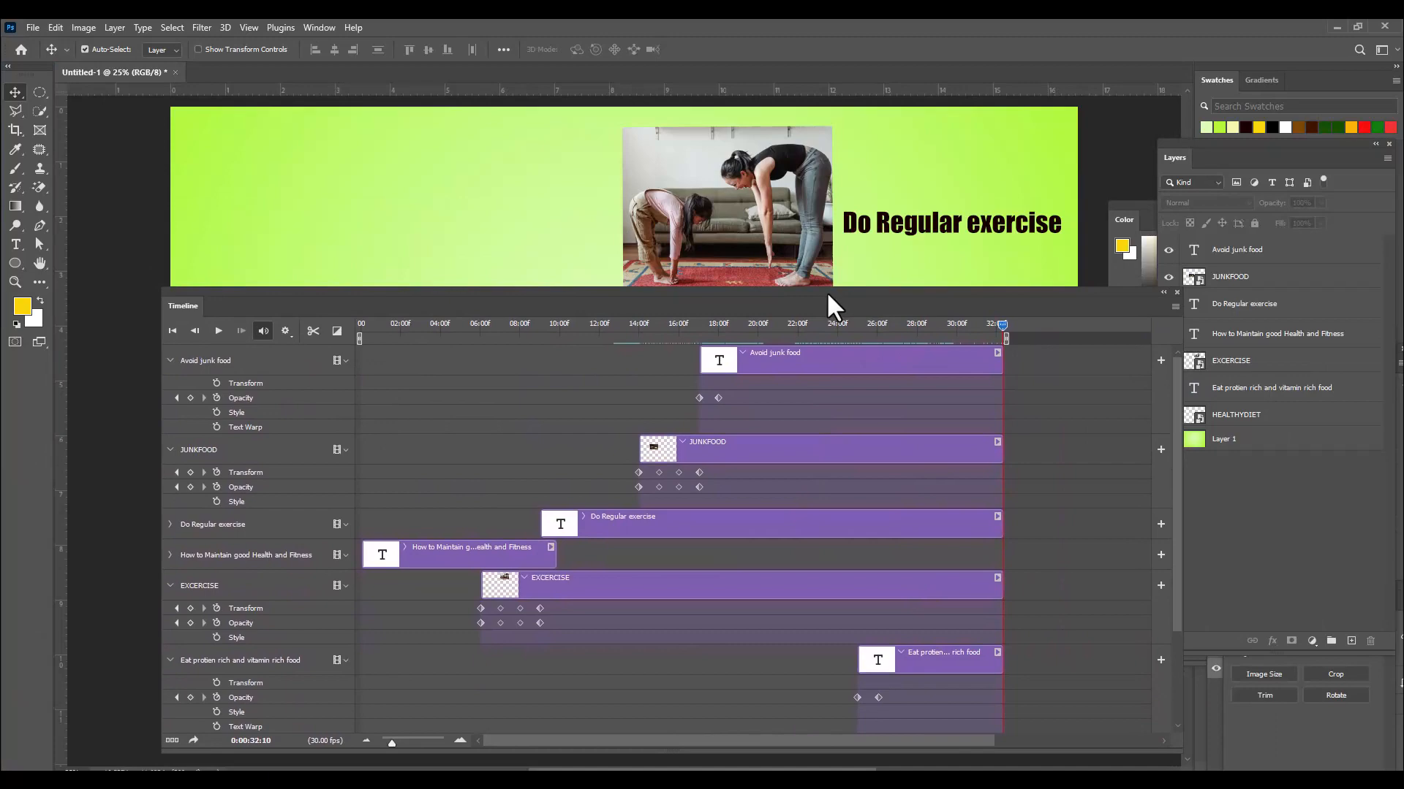
drag(1180, 751, 1116, 622)
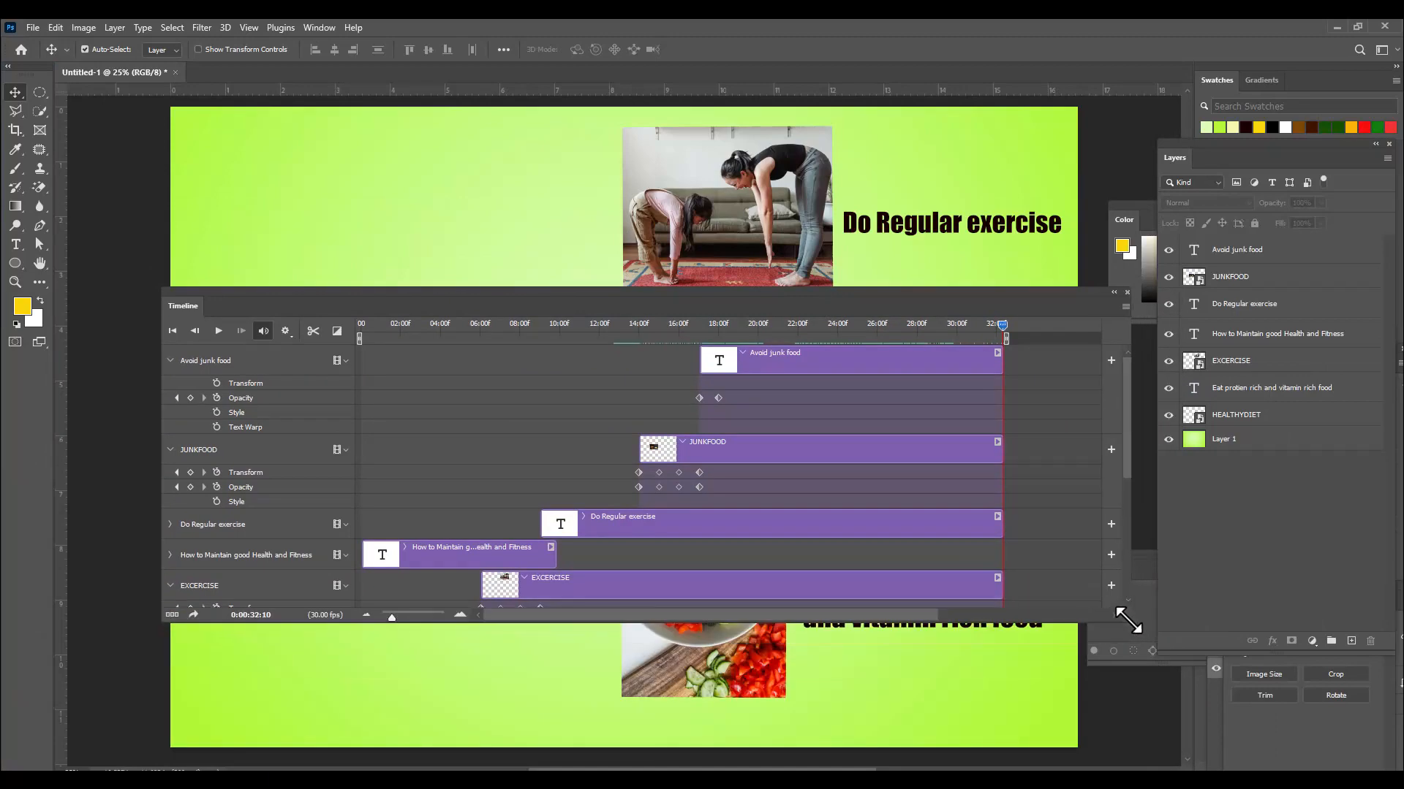
drag(840, 292, 871, 444)
drag(1029, 432, 1054, 375)
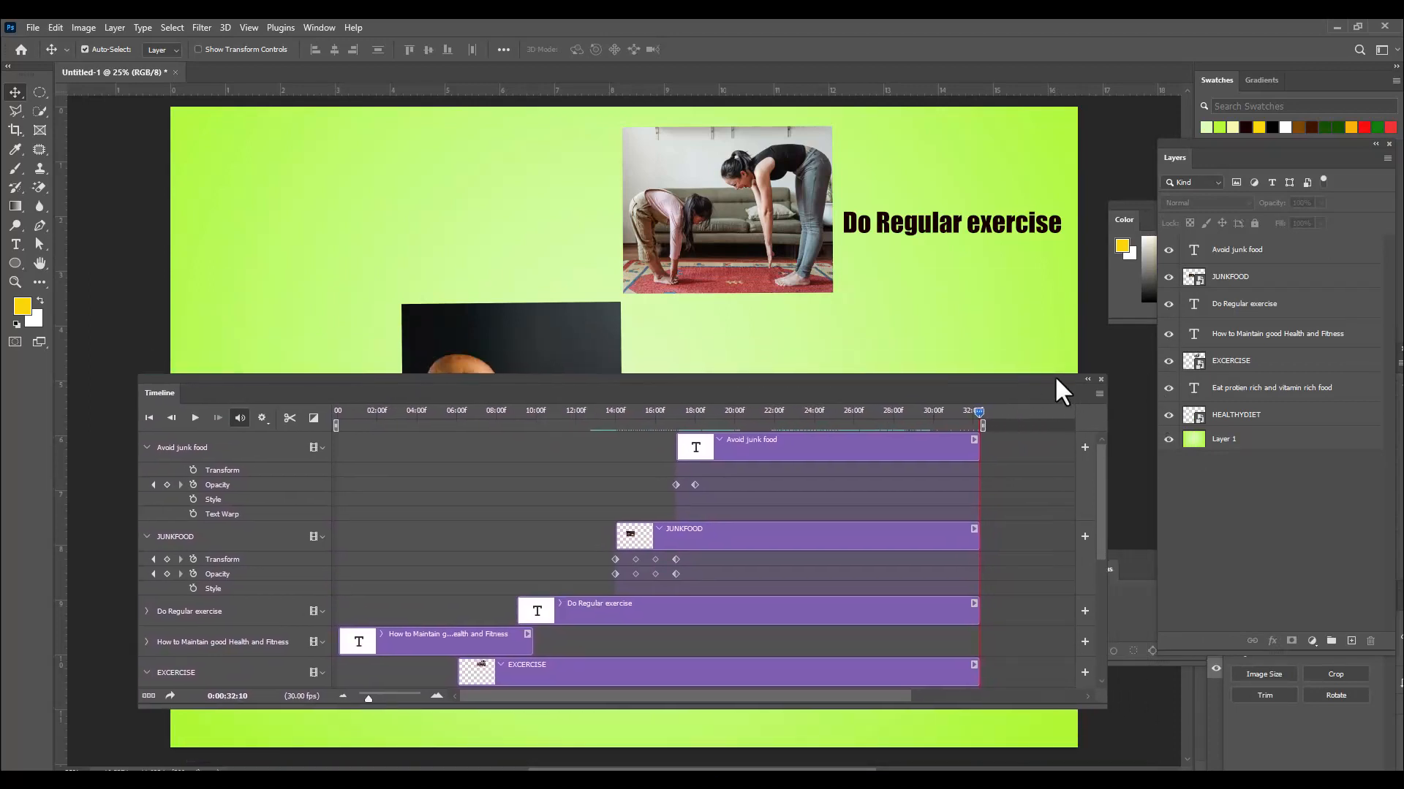
Open the Render Video settings for the timeline and name the output file goodhealth.mp4.
click(1098, 394)
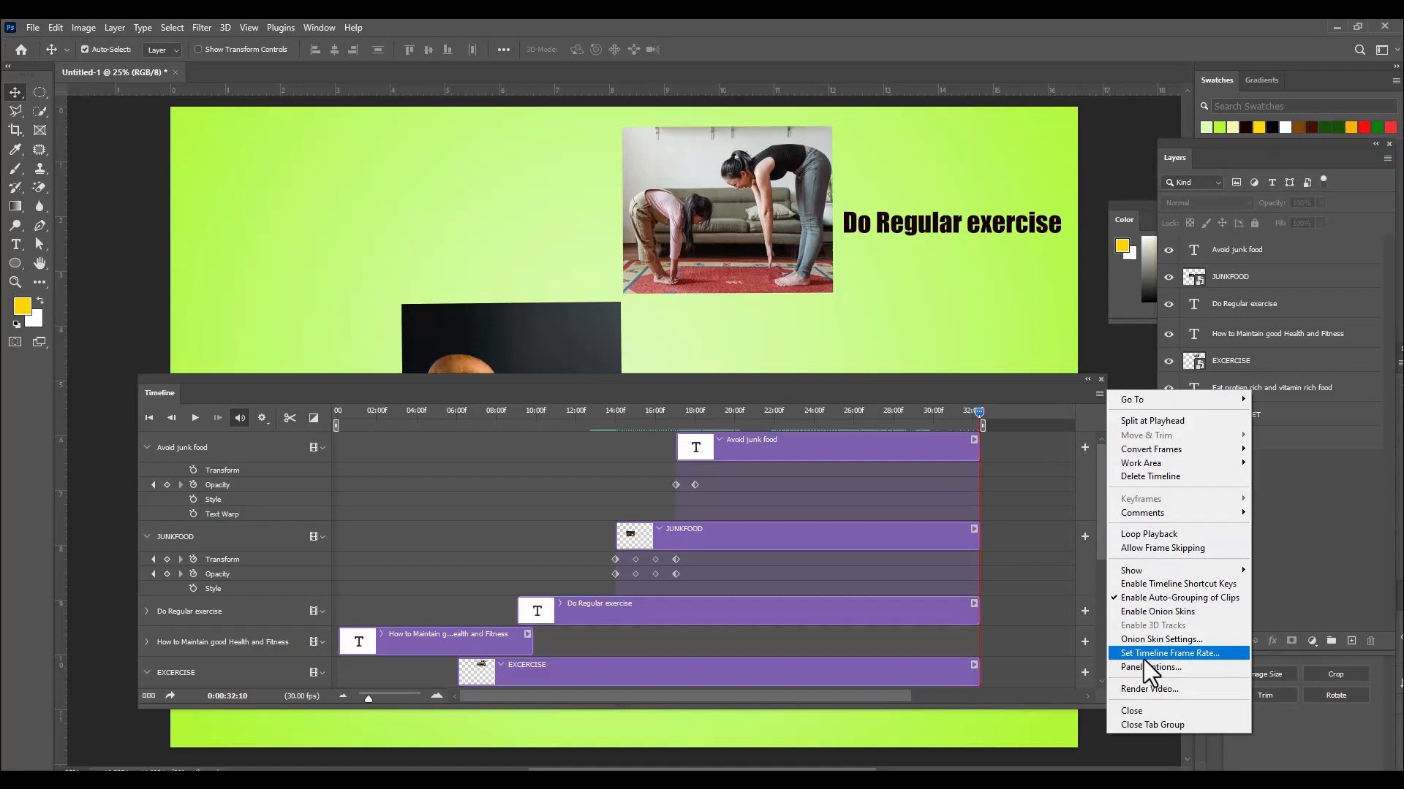
click(1183, 690)
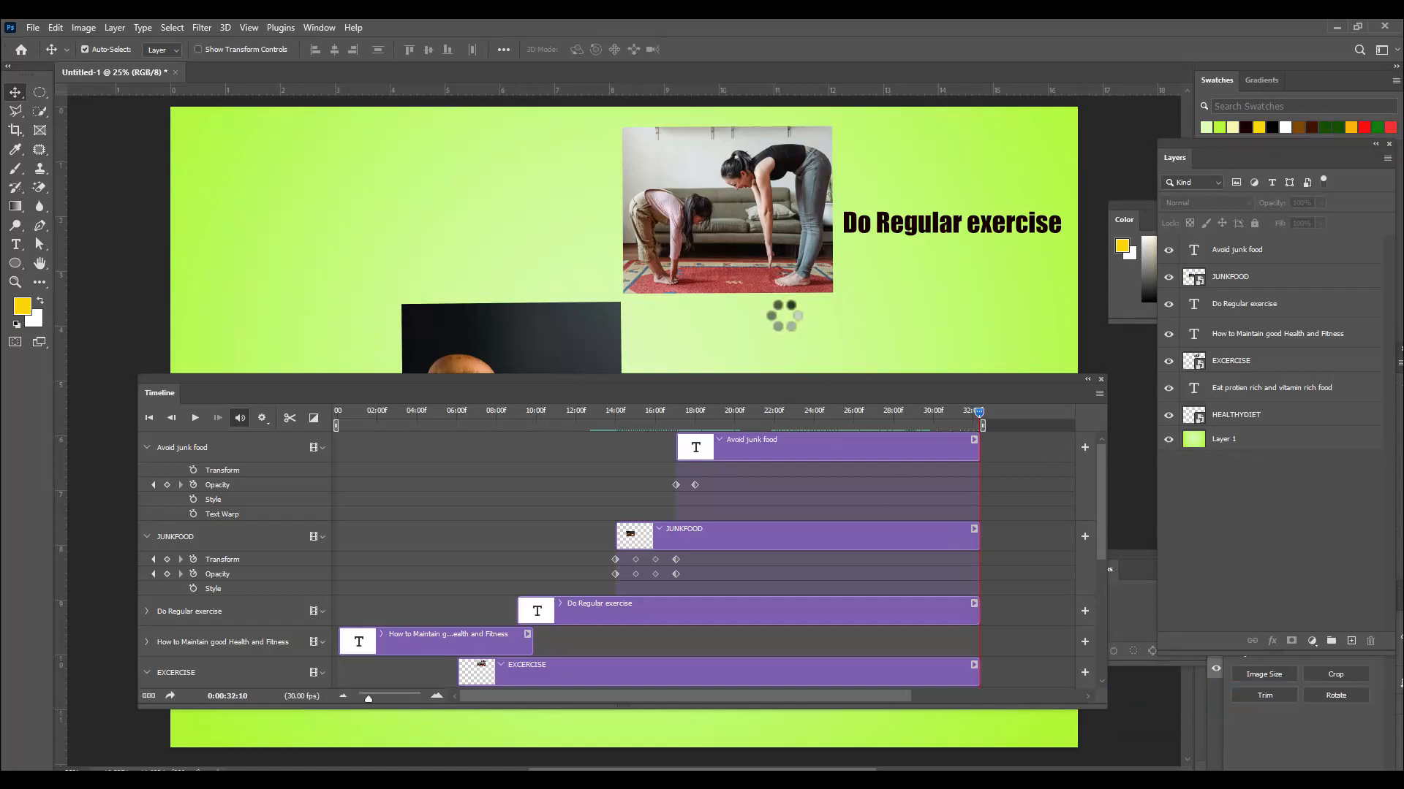
drag(370, 79, 666, 156)
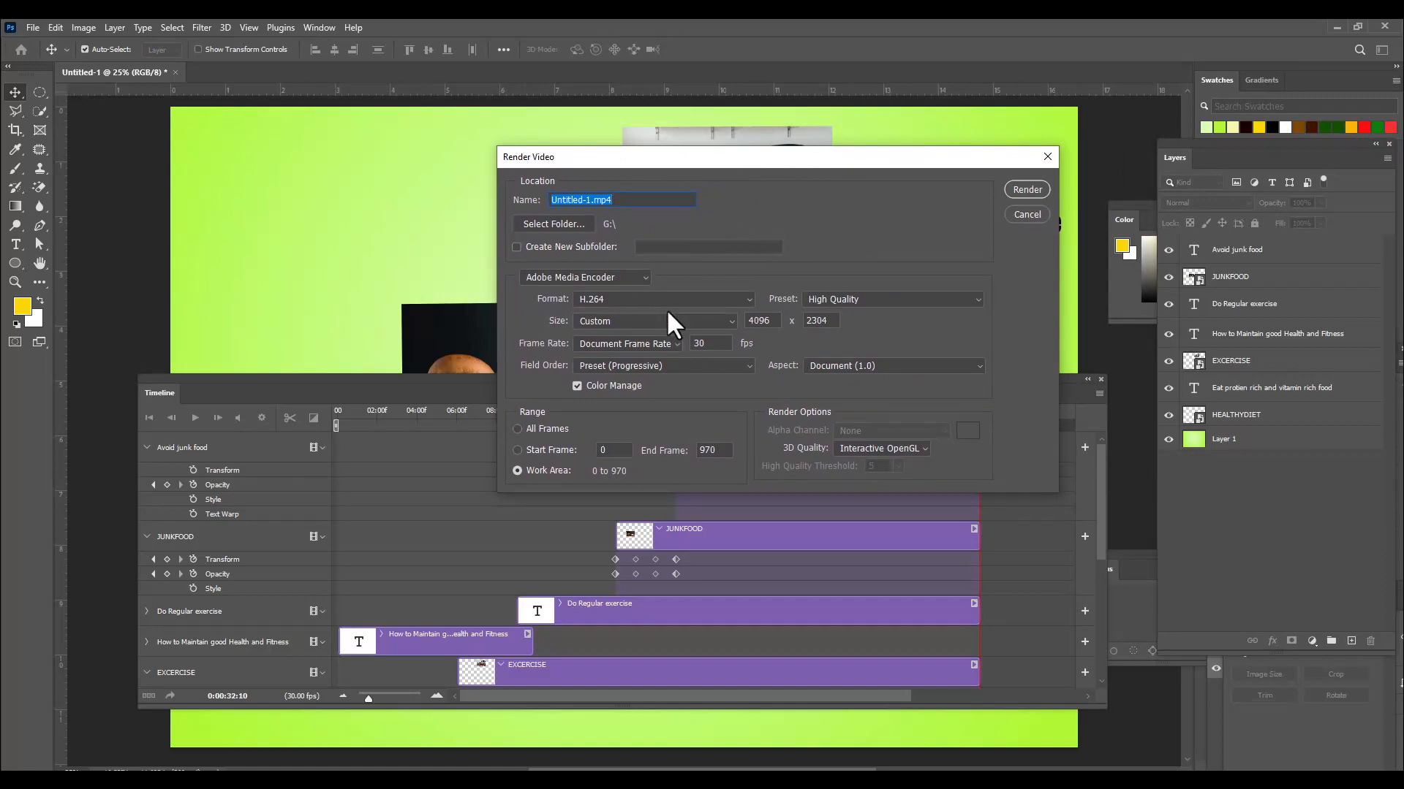
drag(593, 168, 607, 167)
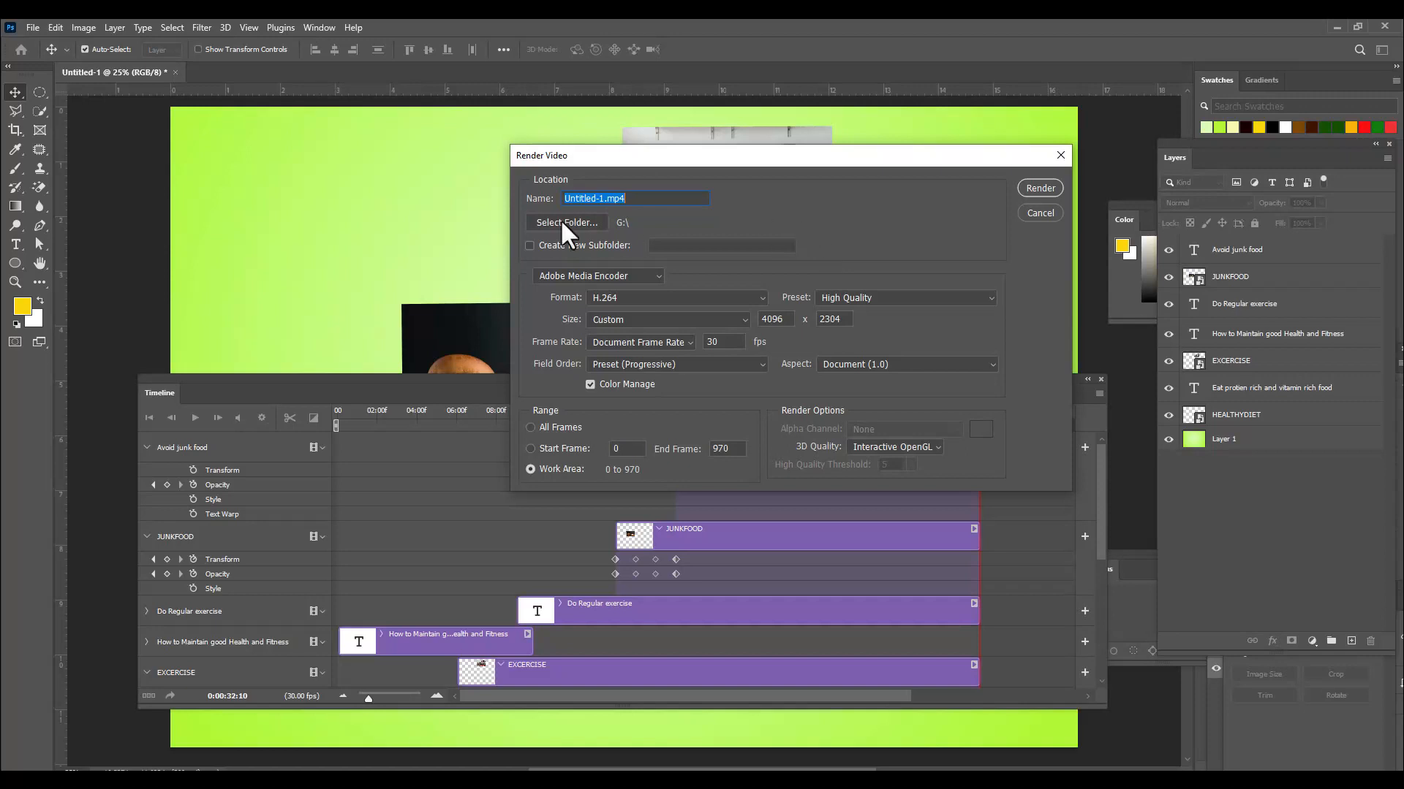
click(606, 198)
drag(605, 198, 564, 198)
text(health)
Create a folder named videoanimation on New Volume (E:) and choose it as the render folder.
click(569, 223)
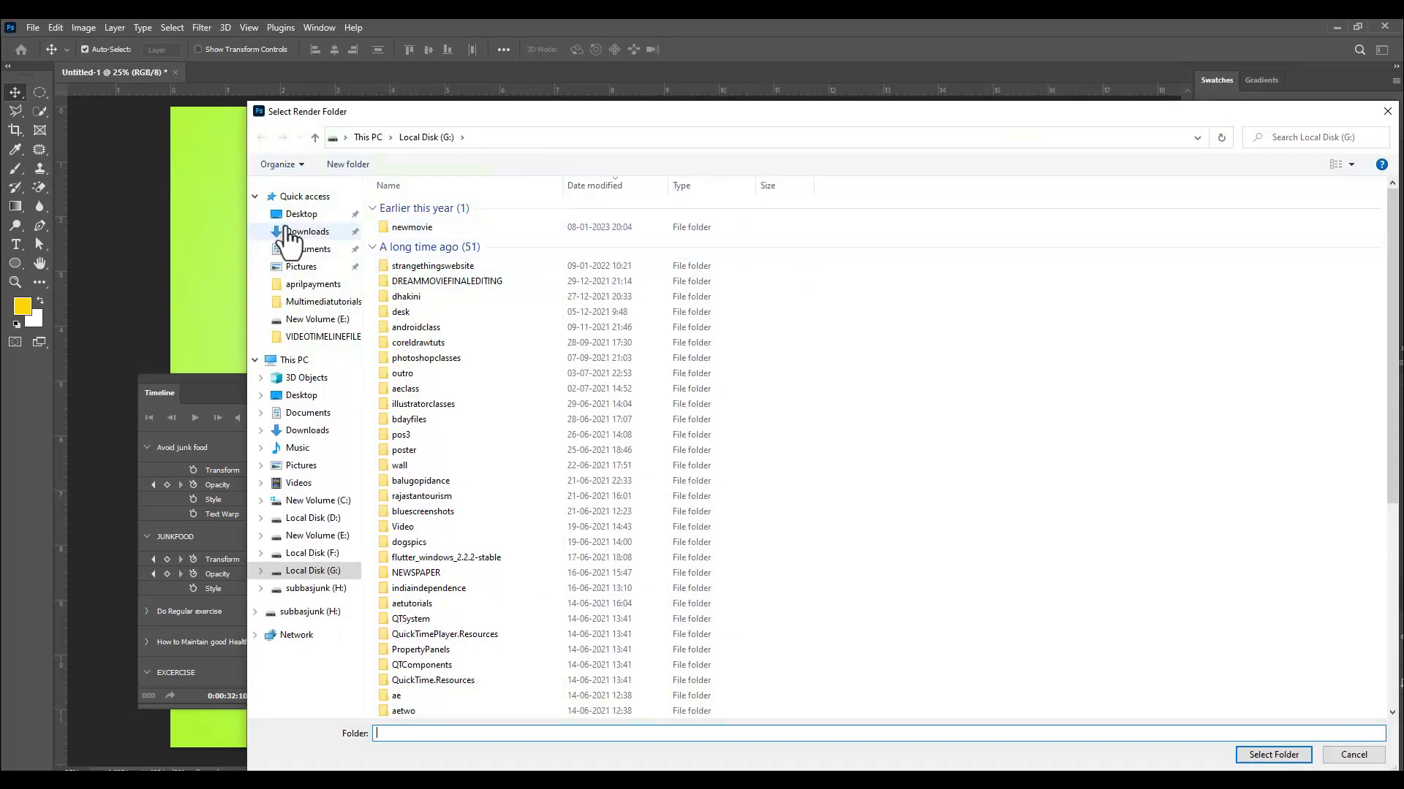
click(340, 536)
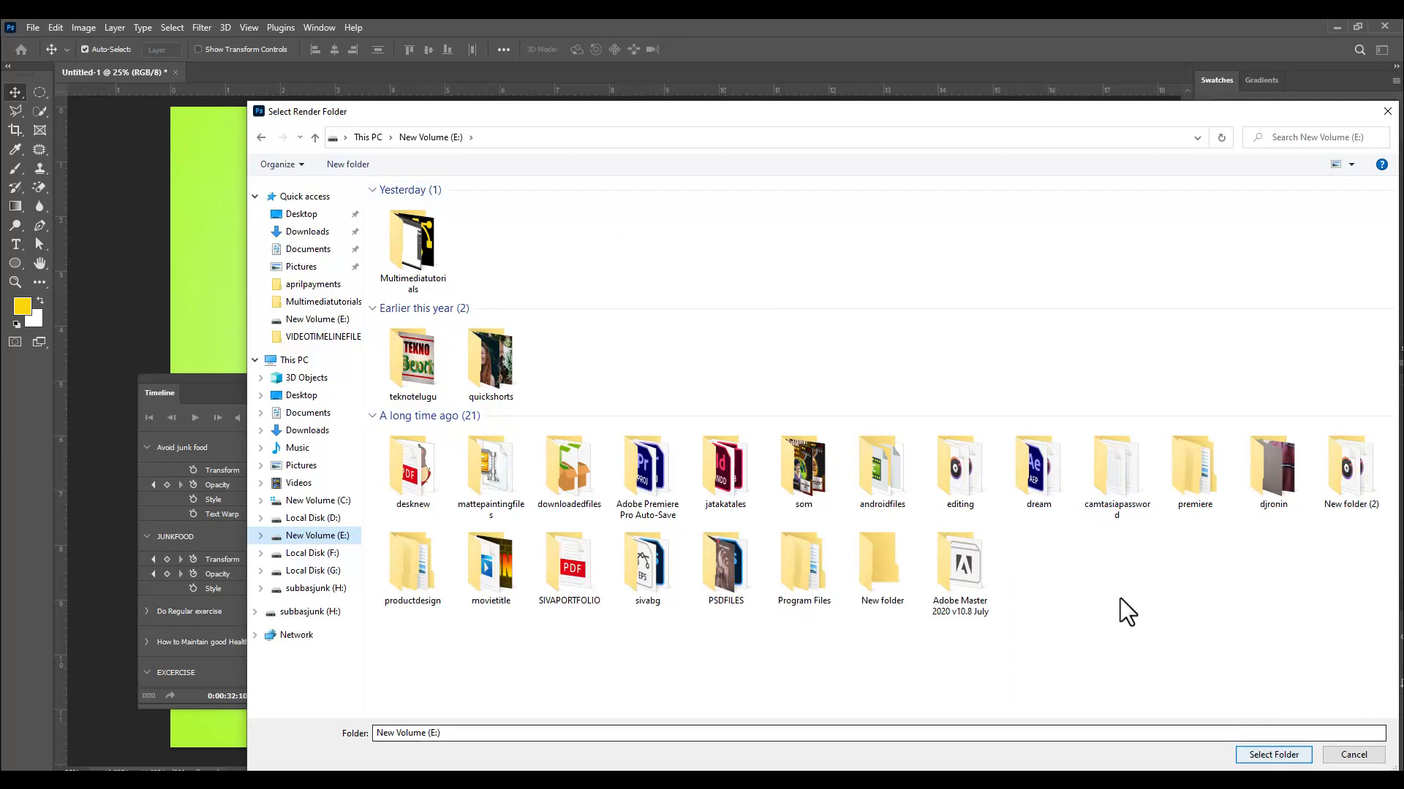
right_click(585, 239)
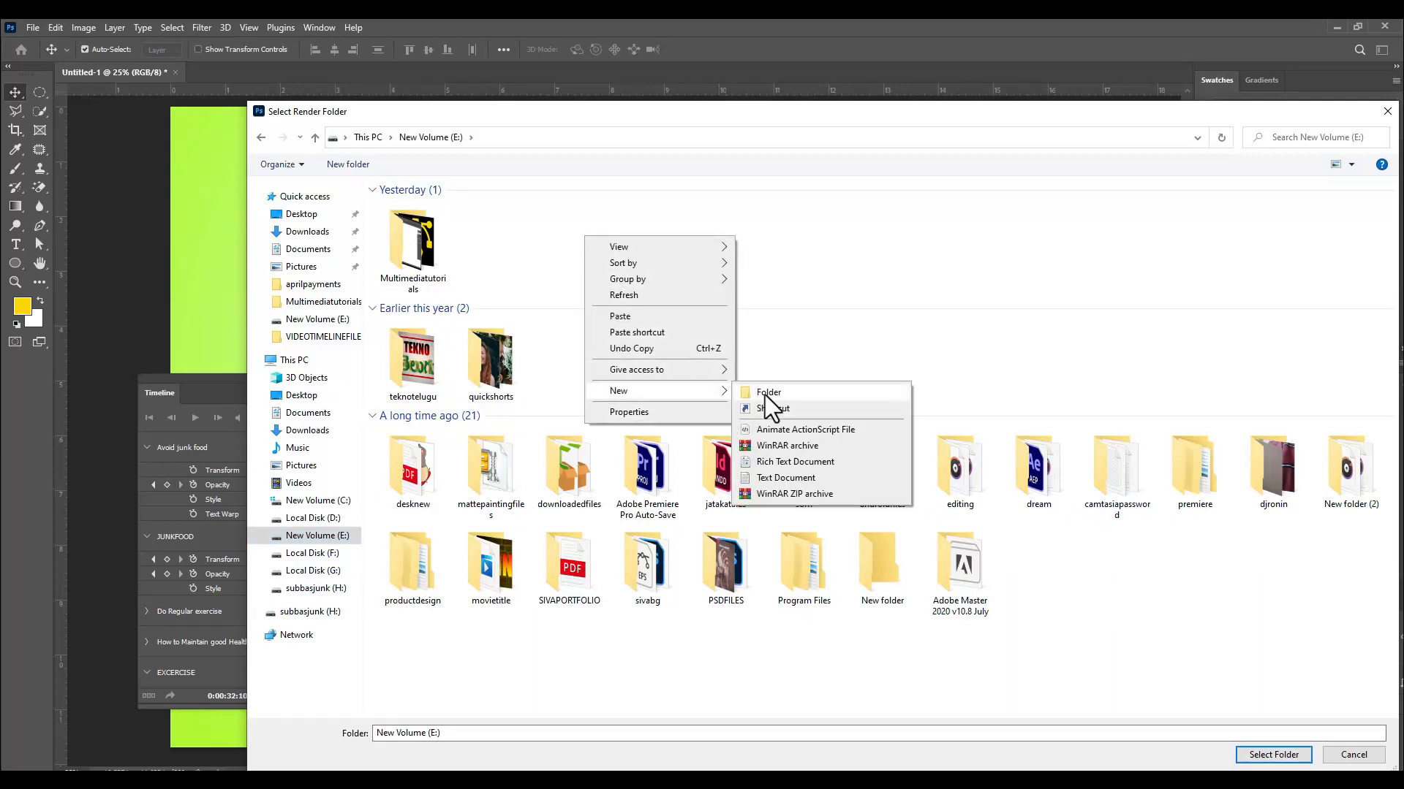
click(766, 392)
text(vi)
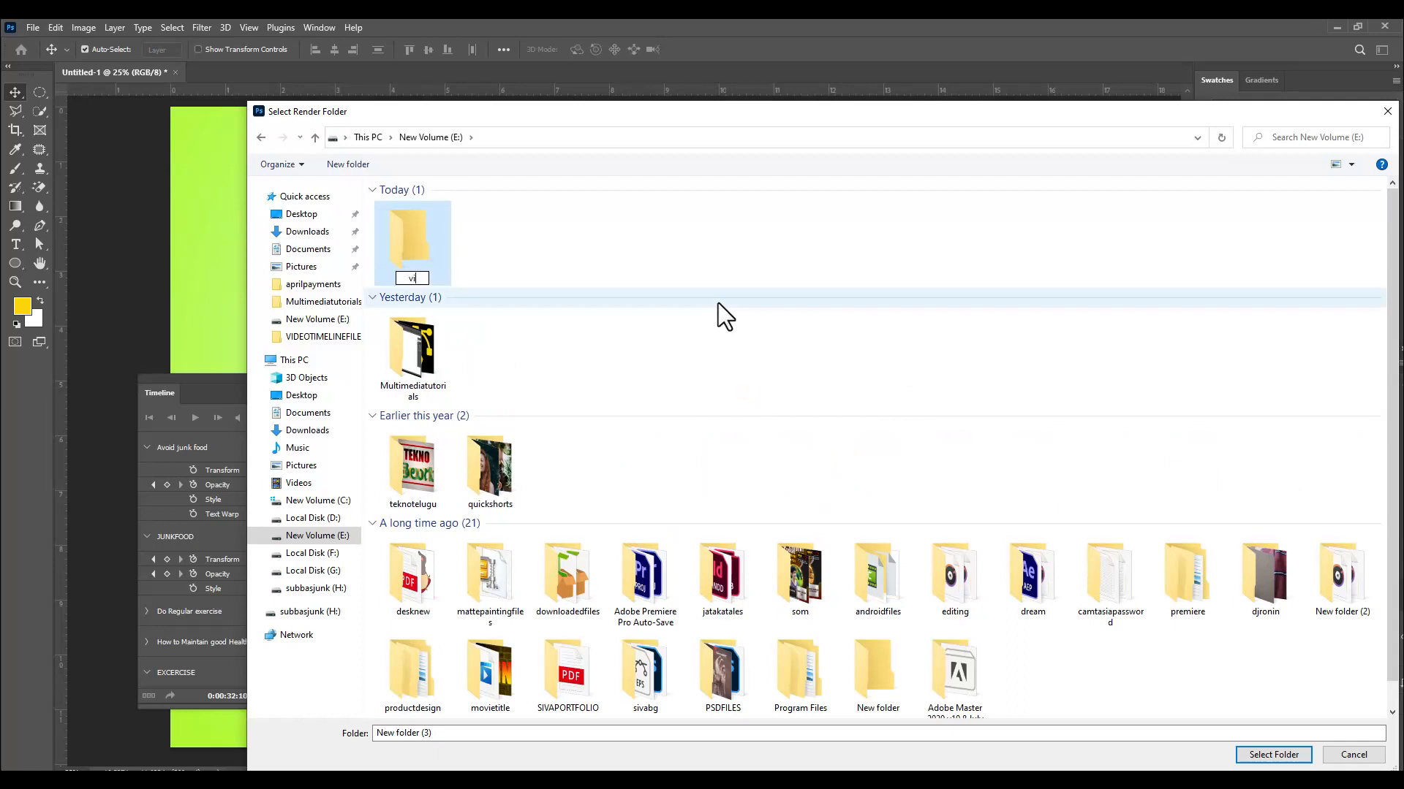
text(deoanimation)
key(Return)
double_click(432, 248)
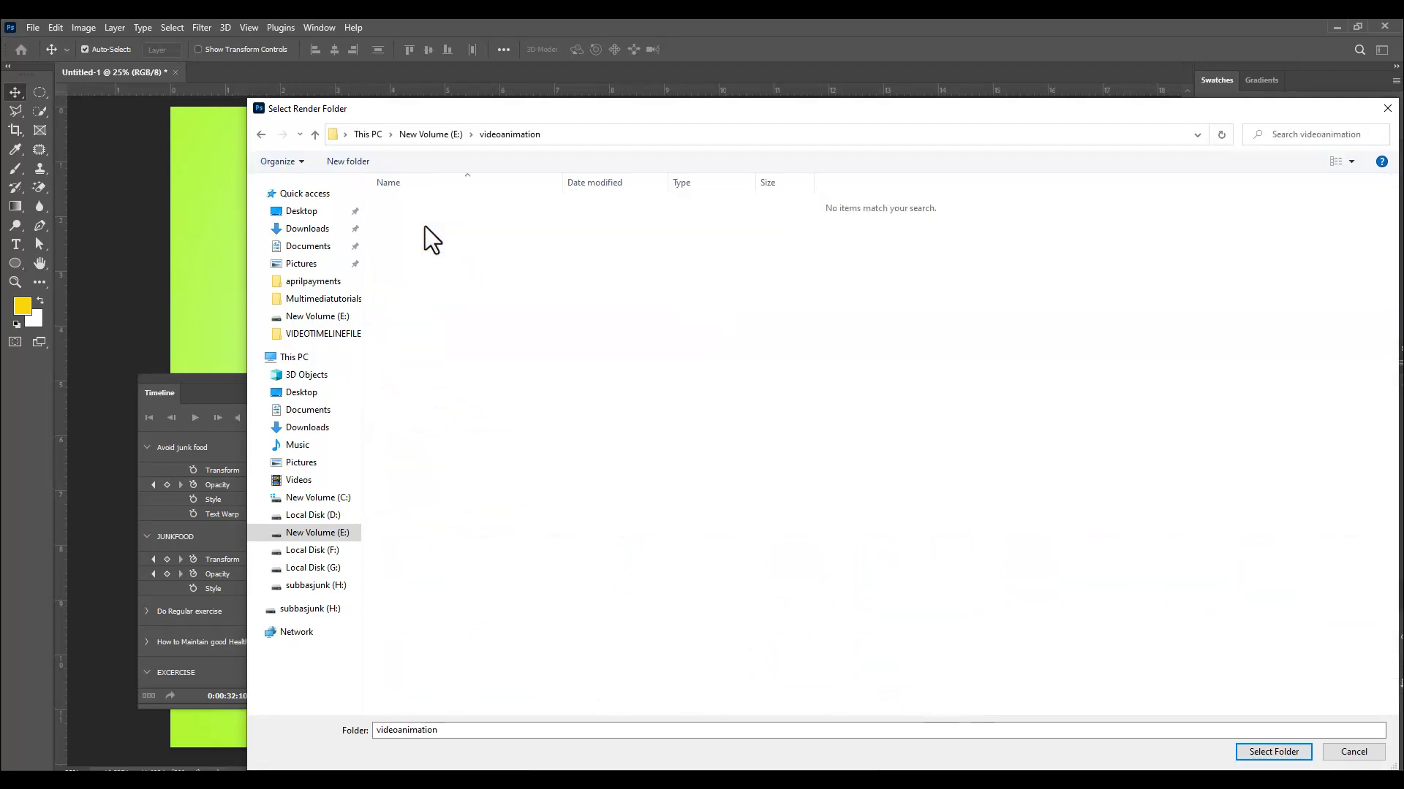
click(1276, 752)
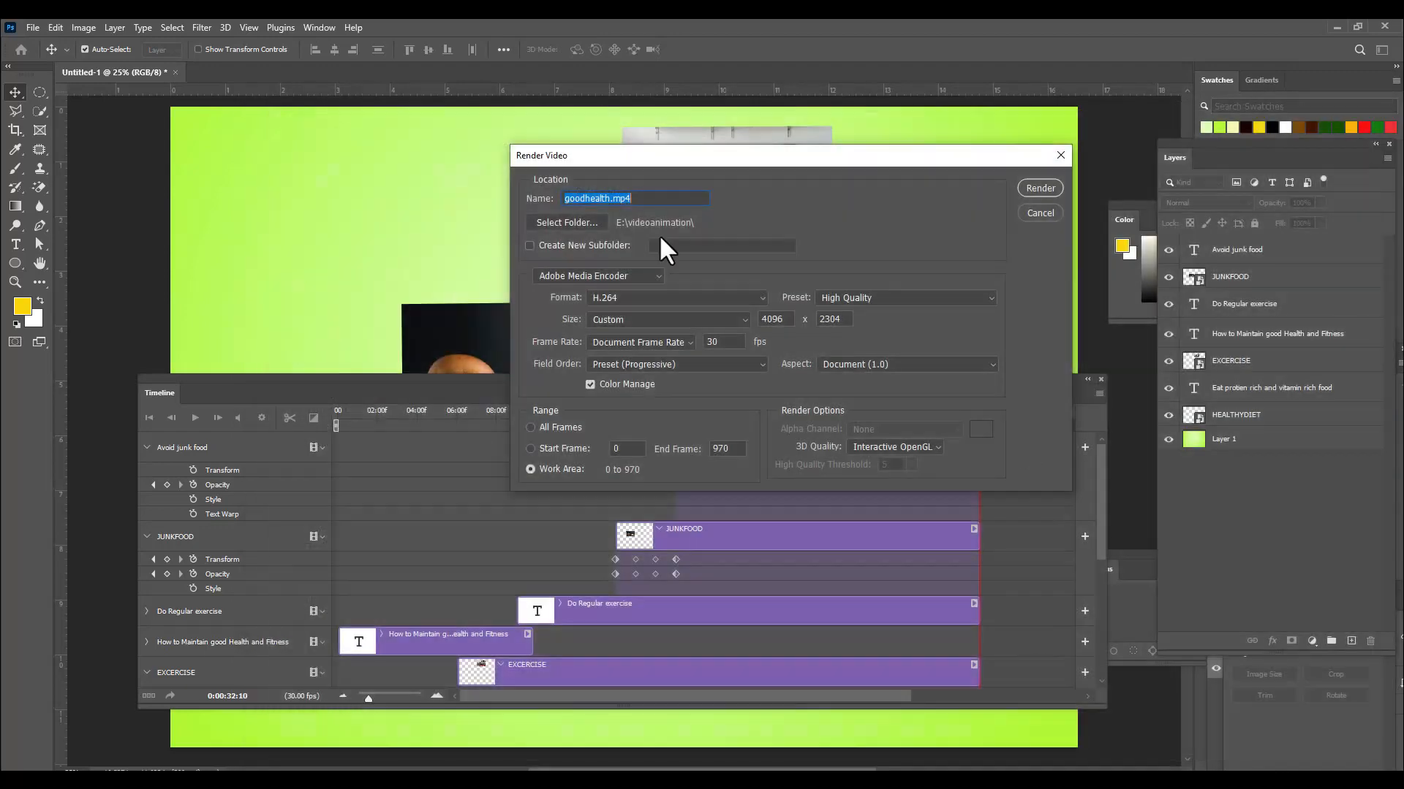
Set the render preset to PAL DV for the H.264 output.
drag(708, 158, 688, 158)
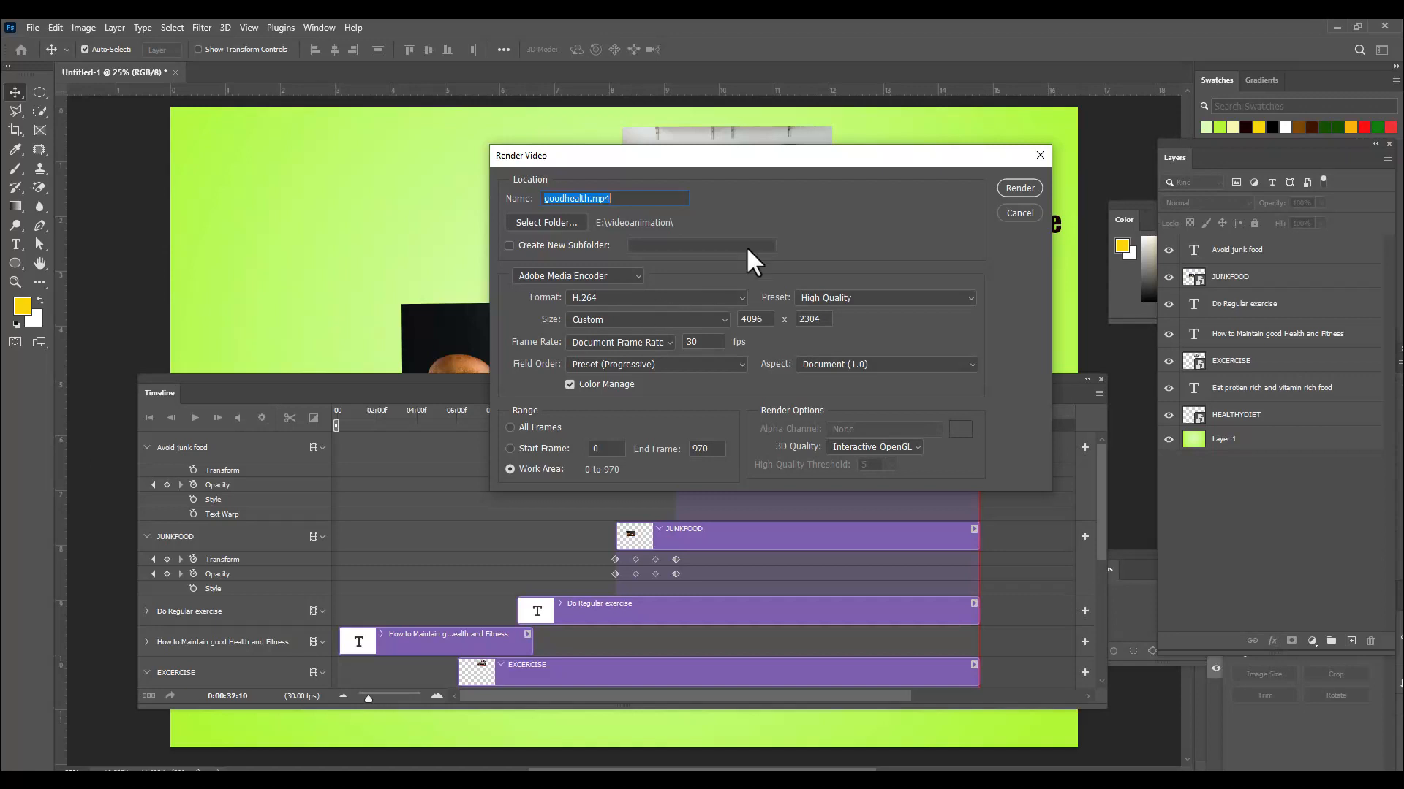
drag(749, 162, 719, 166)
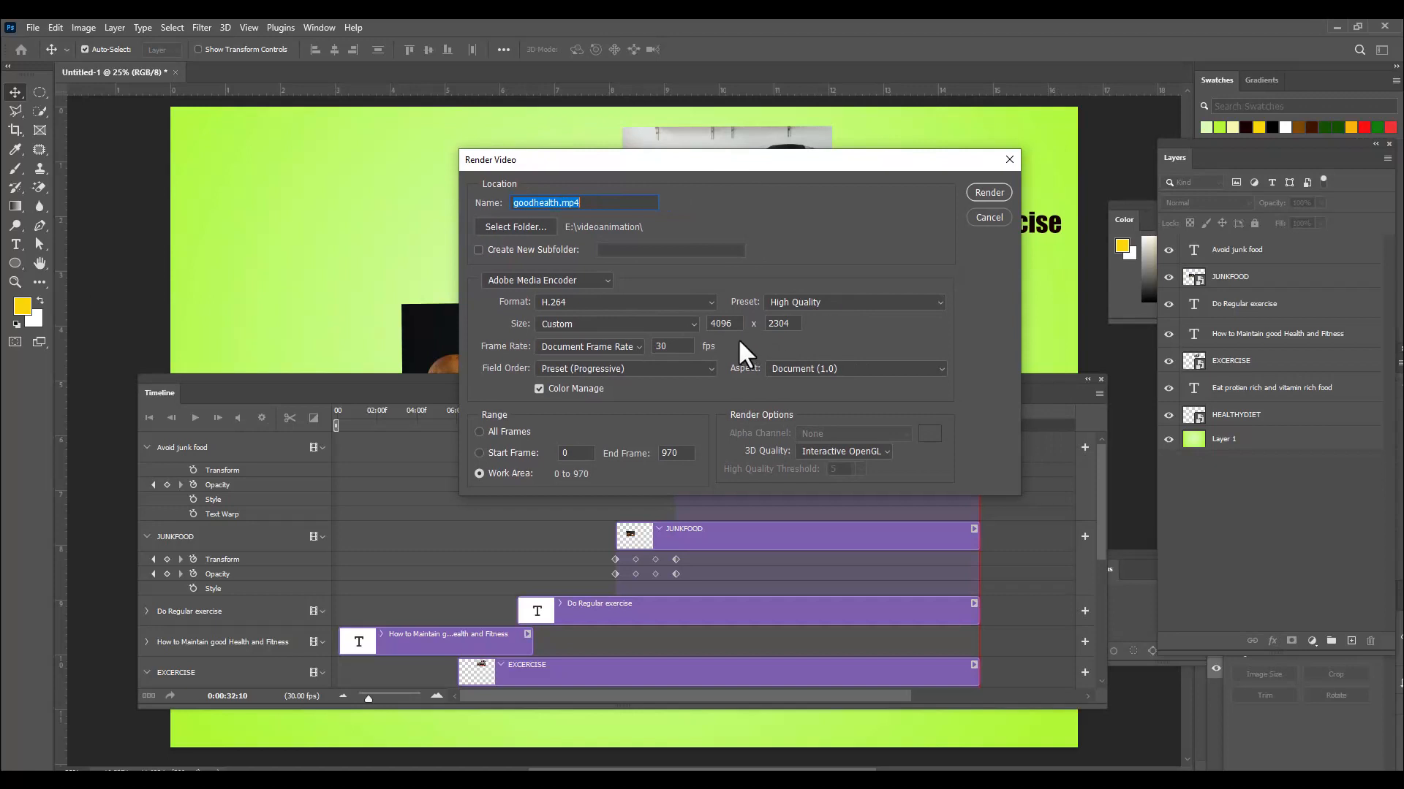
click(821, 304)
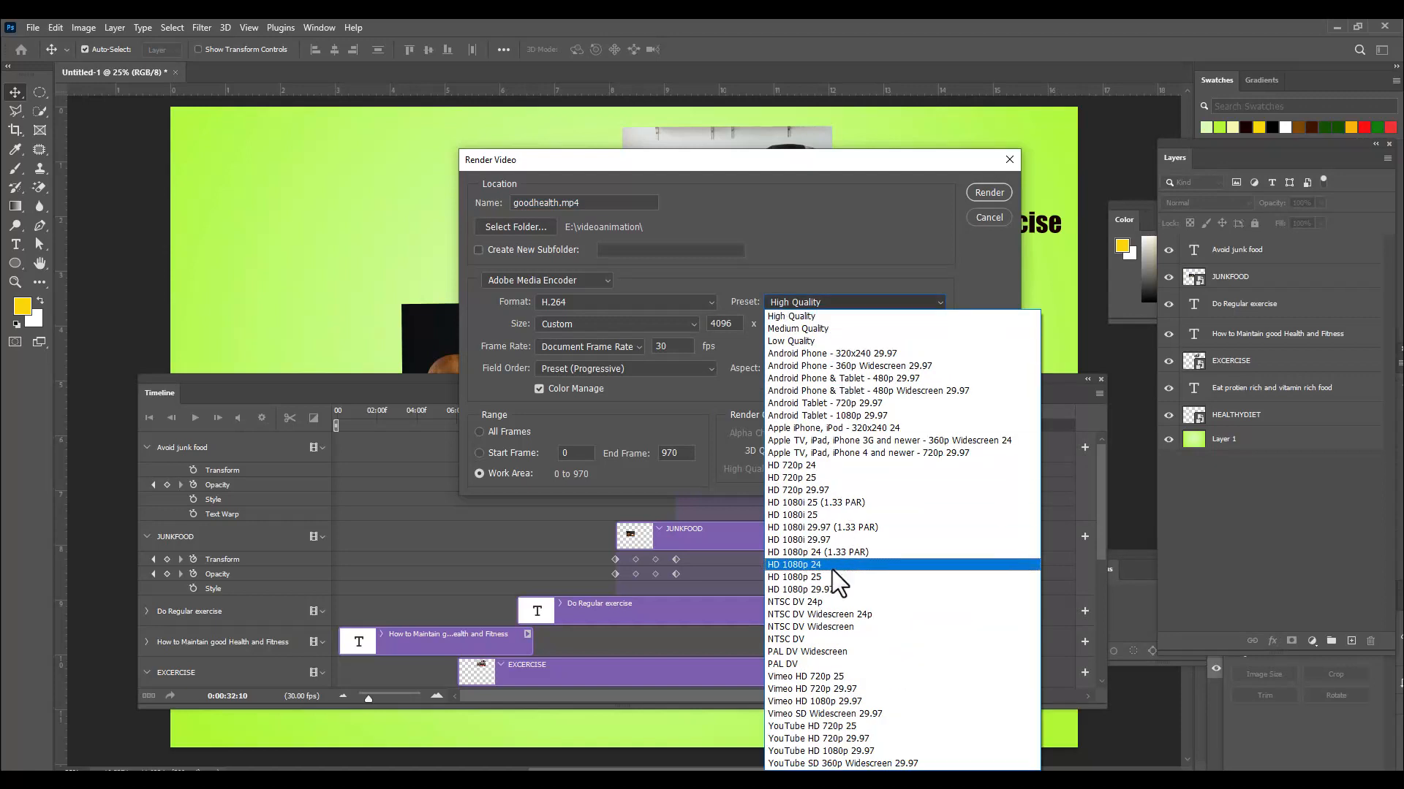
click(816, 663)
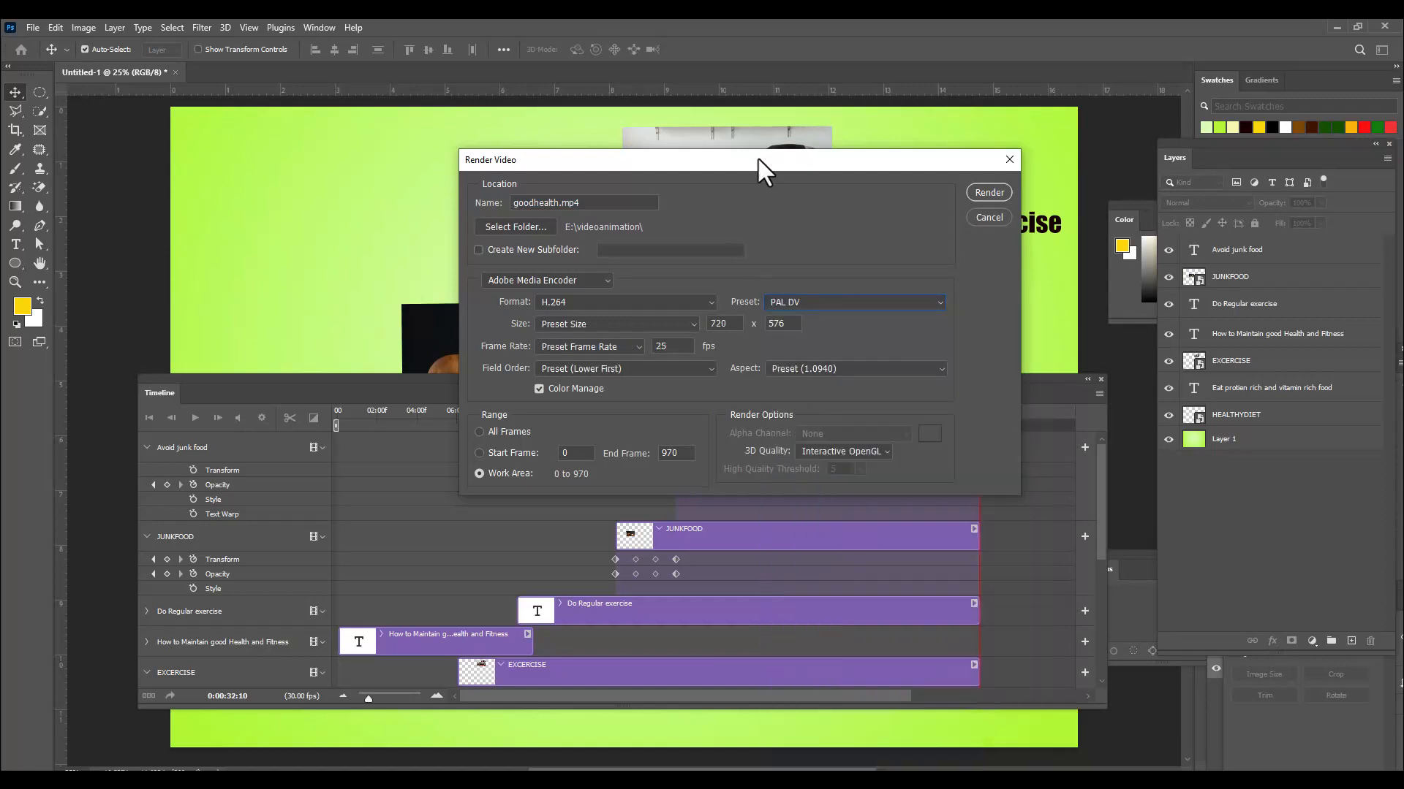
Review the render settings and work area range, and render the goodhealth.mp4 video.
drag(759, 160, 776, 161)
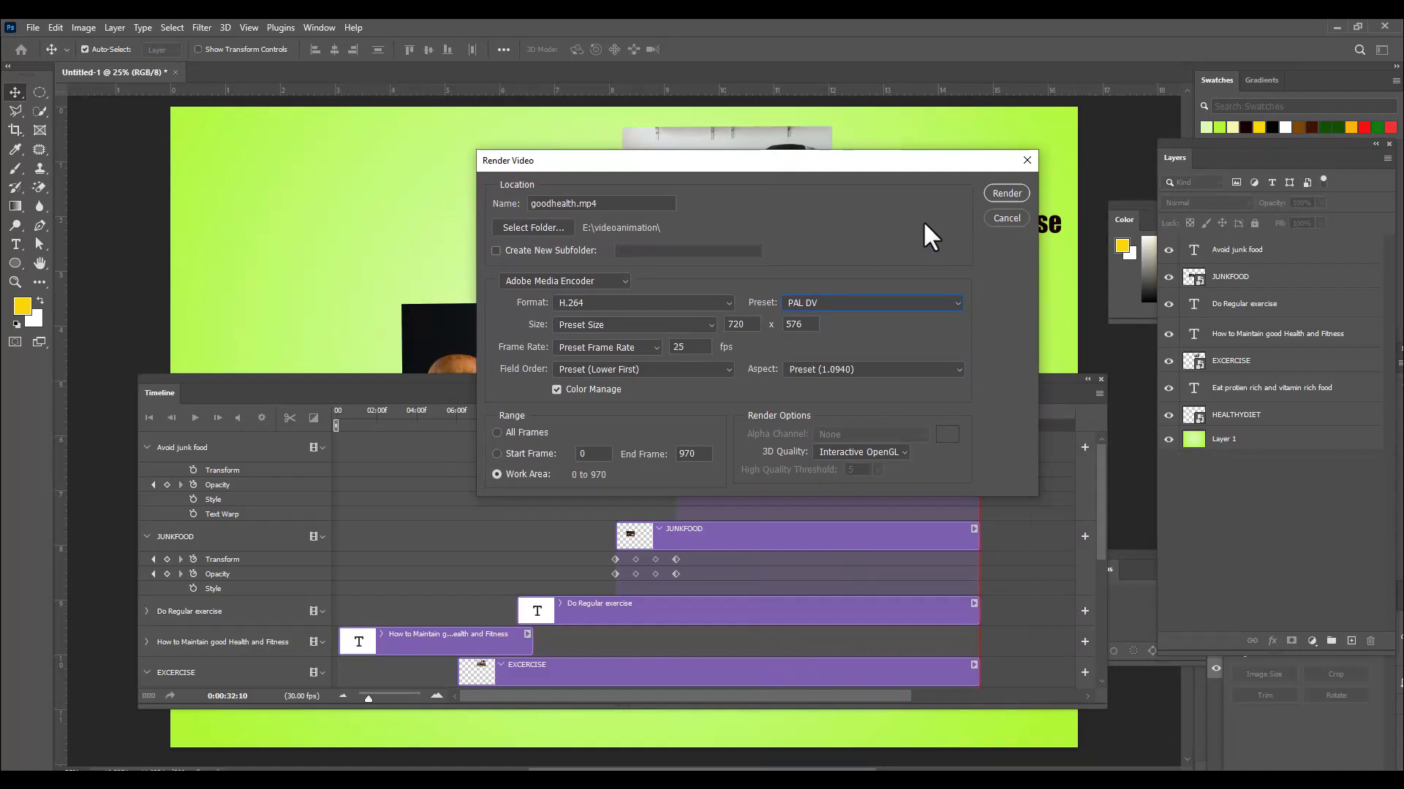
drag(750, 164, 768, 152)
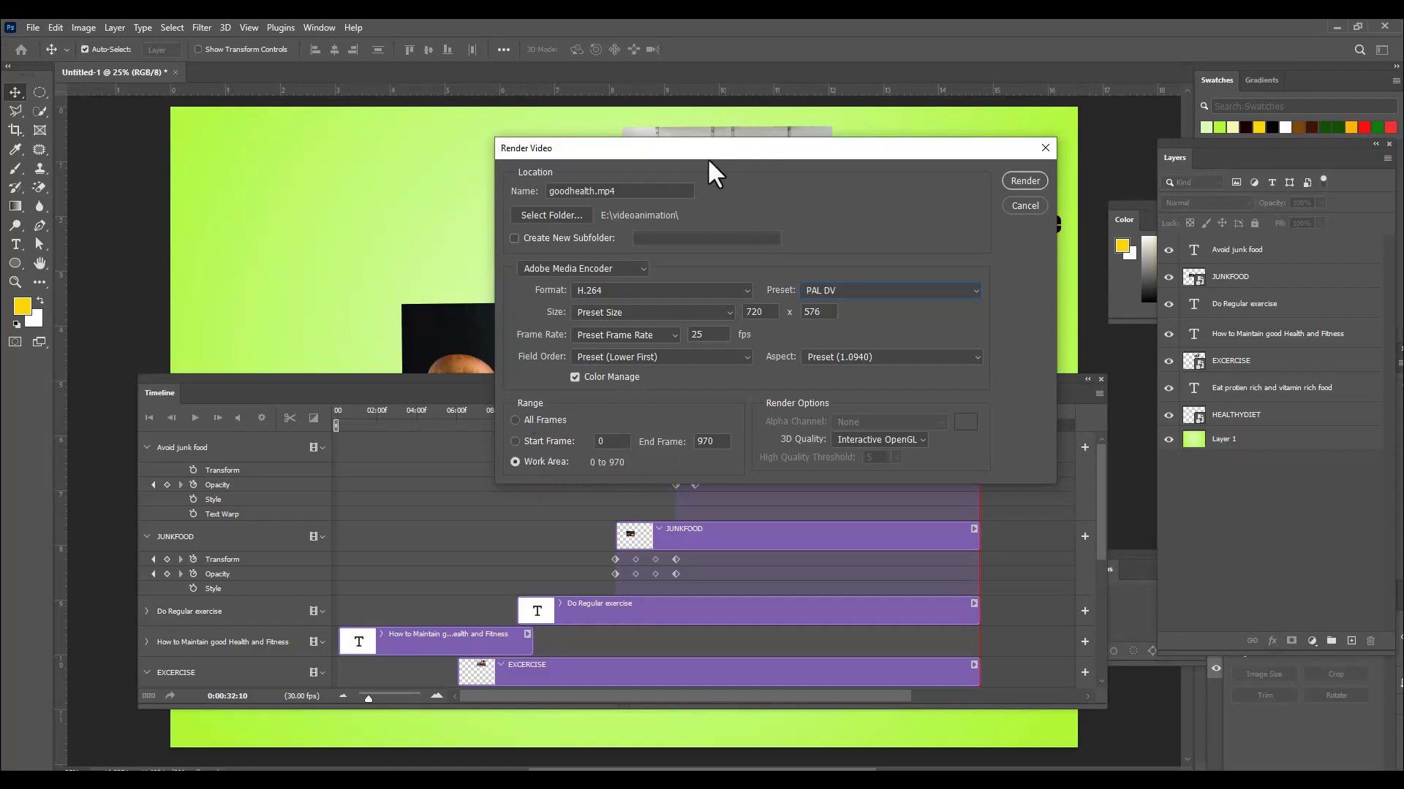
drag(708, 157, 511, 251)
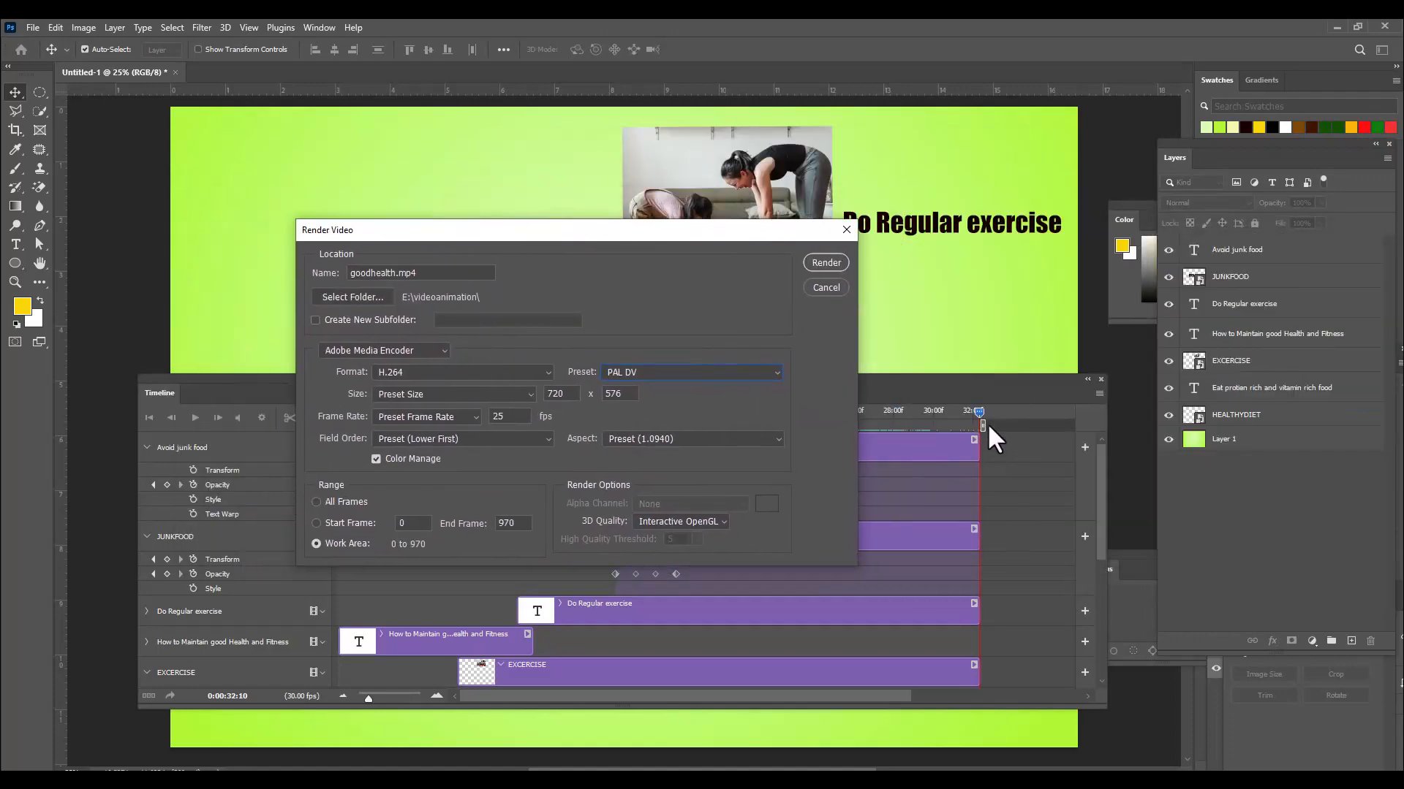
drag(464, 238, 522, 222)
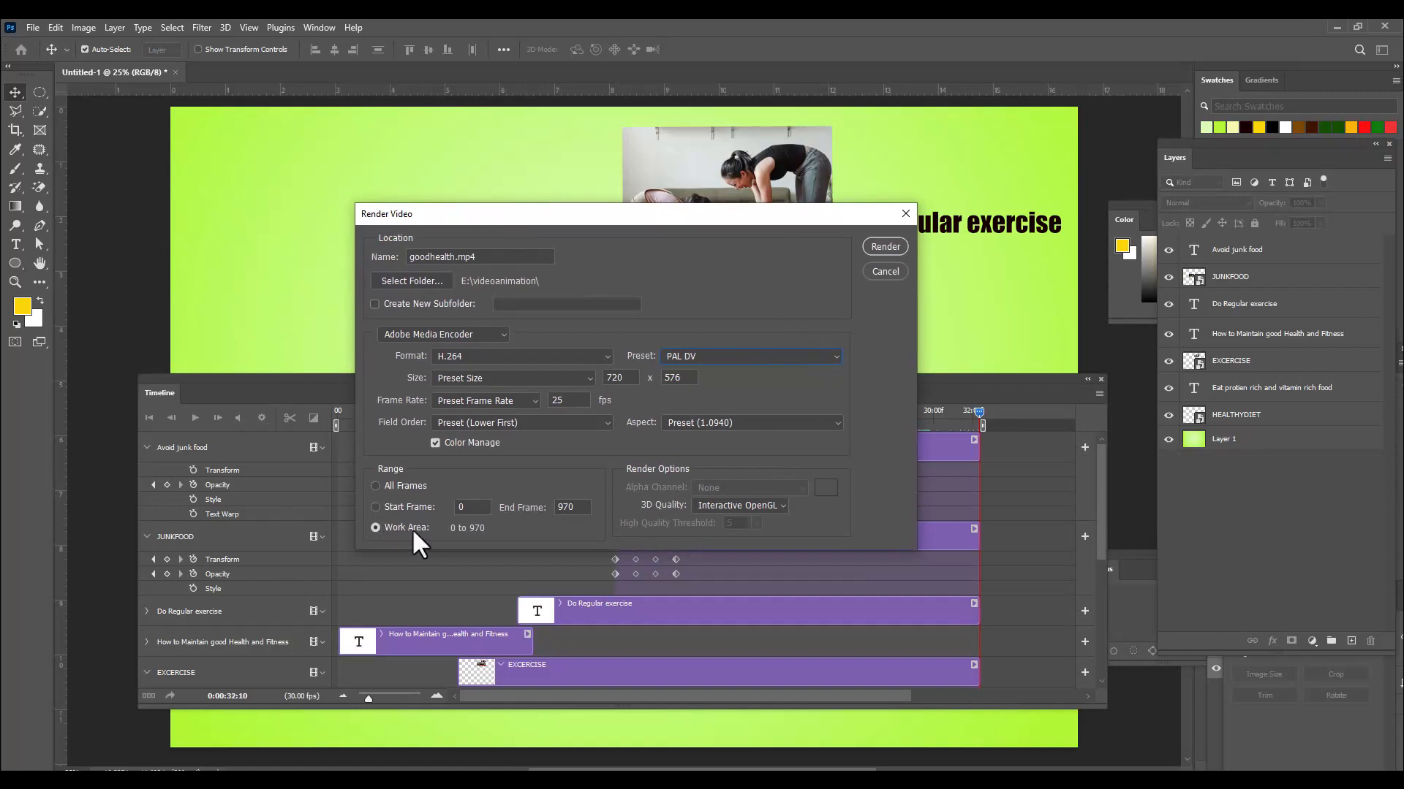
drag(635, 216, 682, 218)
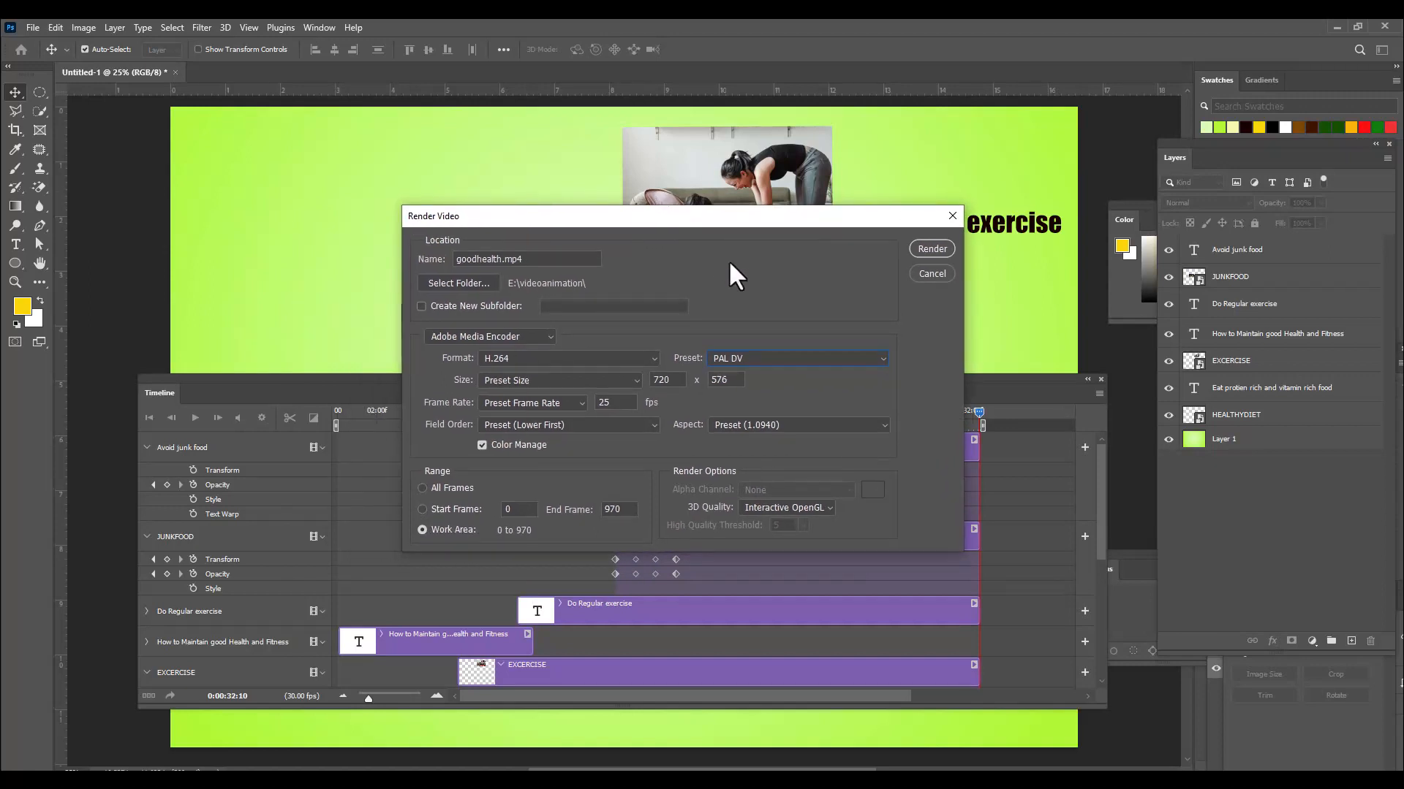
drag(710, 221, 784, 219)
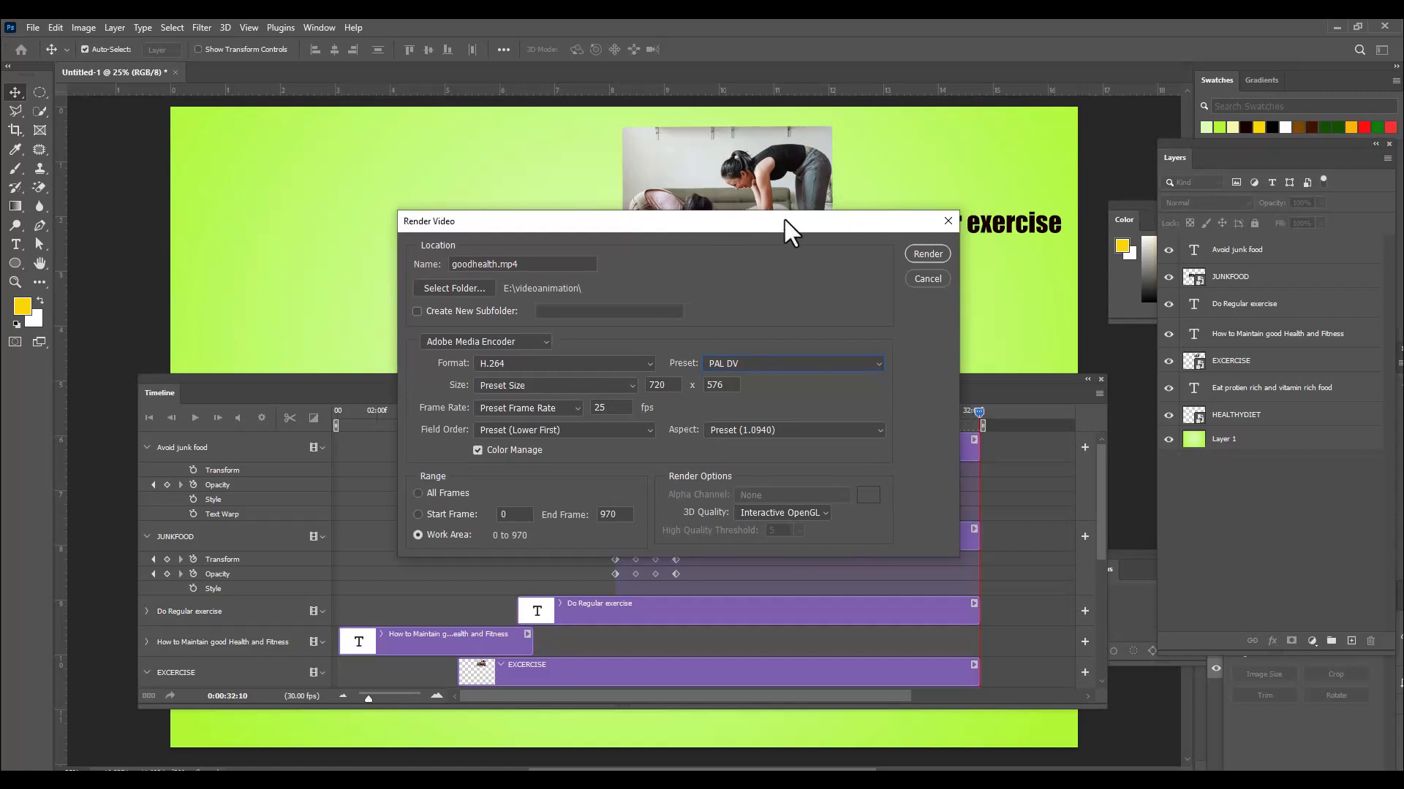
click(923, 256)
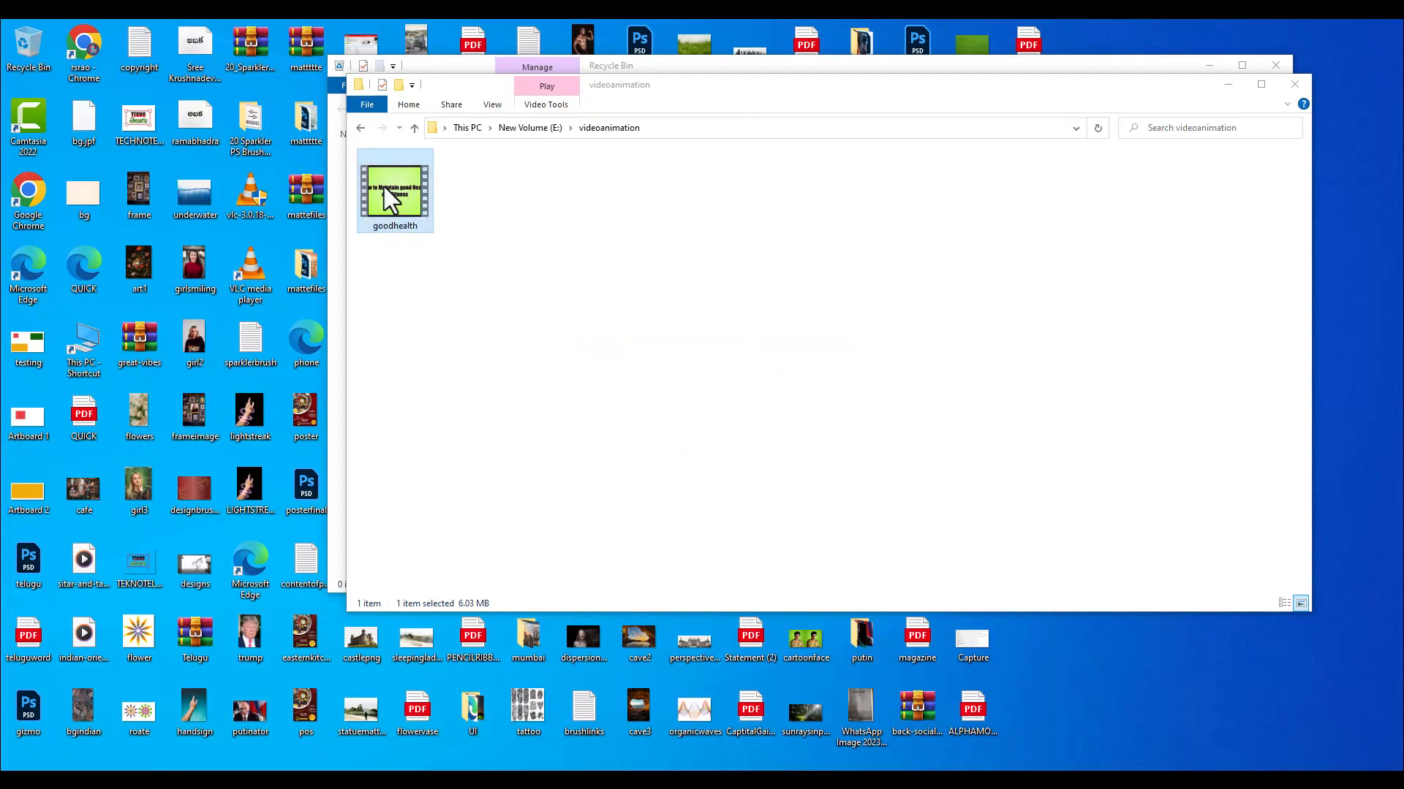
Open the rendered goodhealth video from the videoanimation folder in Media Player and watch it full screen.
double_click(402, 197)
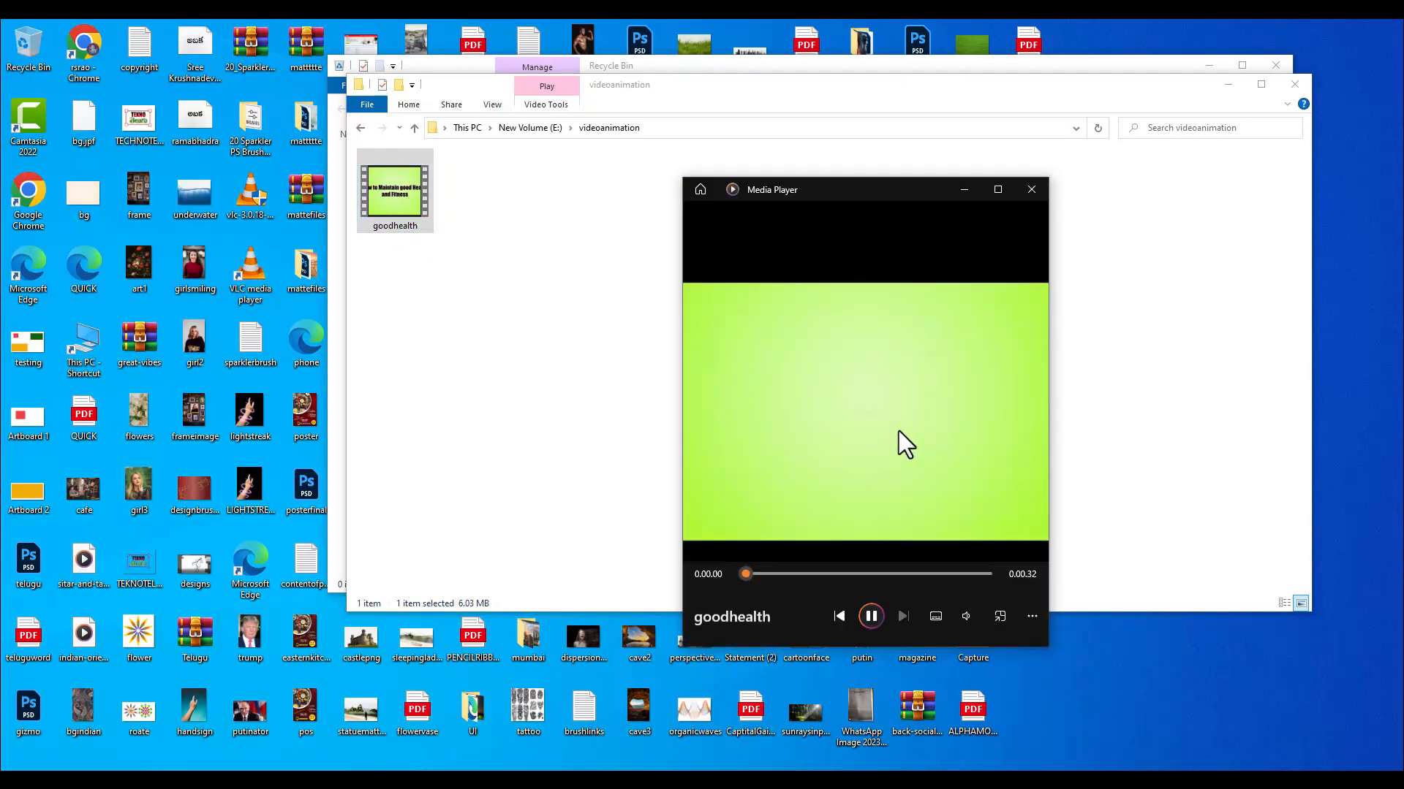
double_click(970, 446)
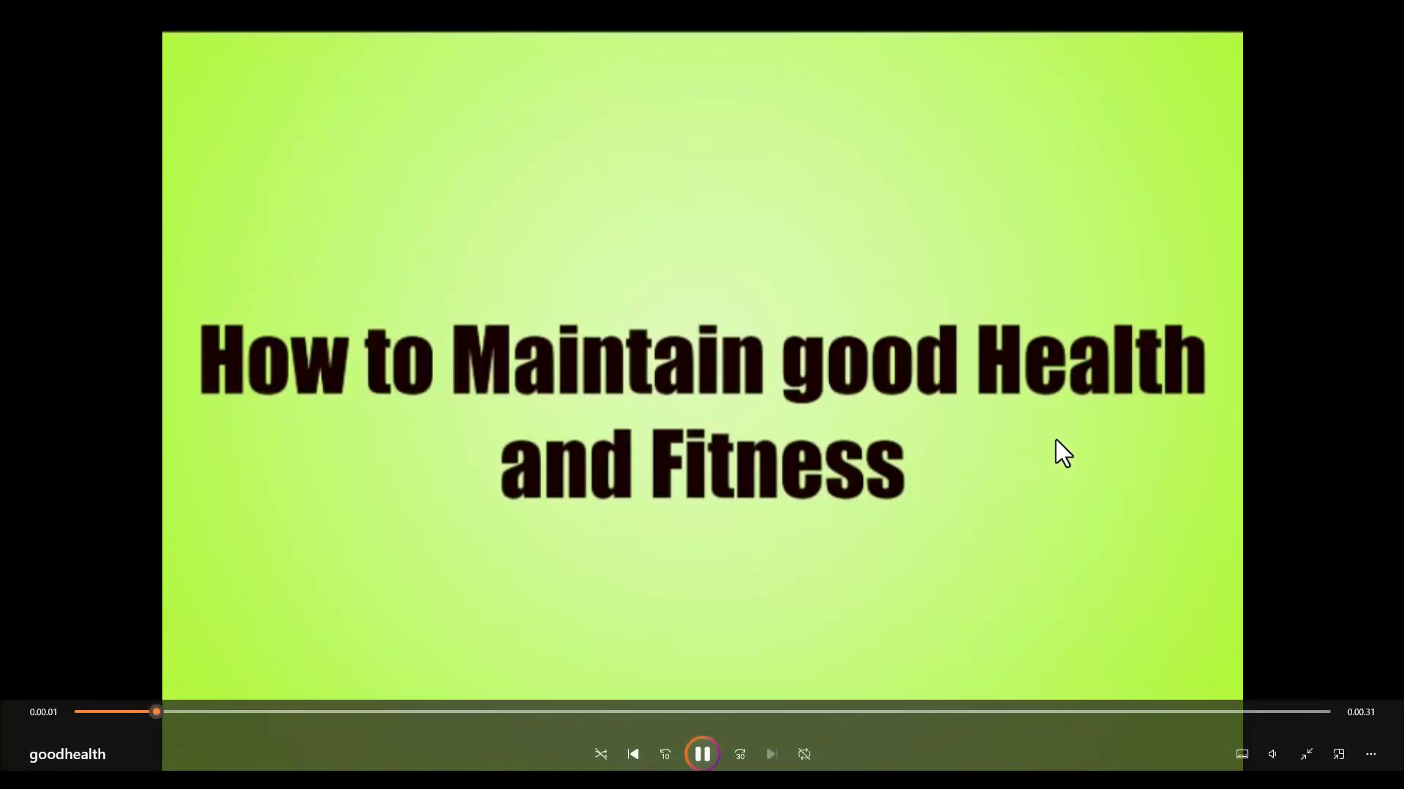